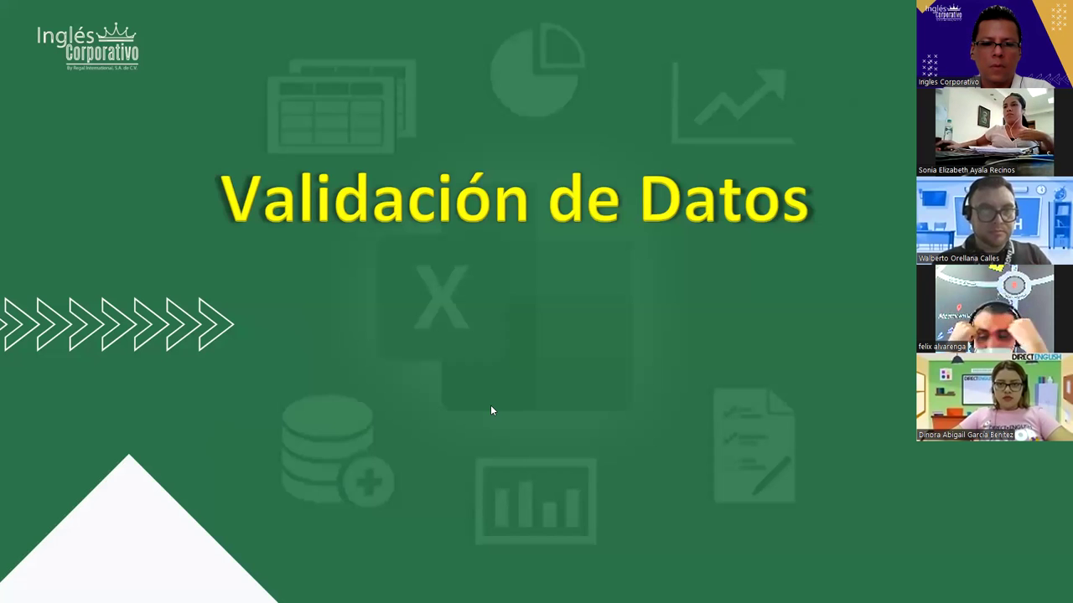
Advance to the Objetivo slide, then return to the Excel workbook's VALIDACION DATOS cover sheet
left_click(678, 276)
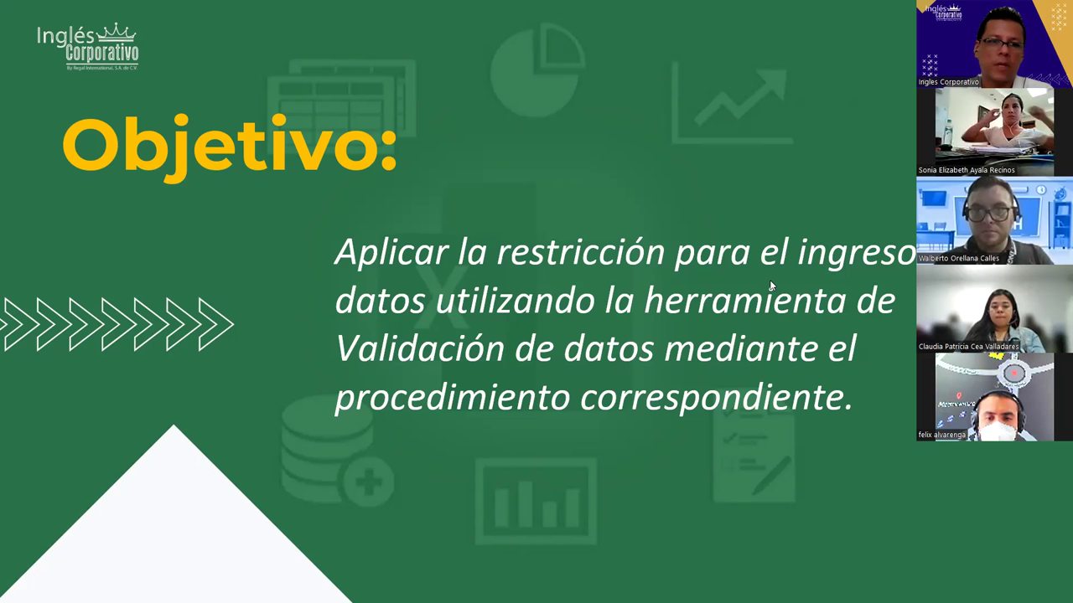
key("alt+Tab")
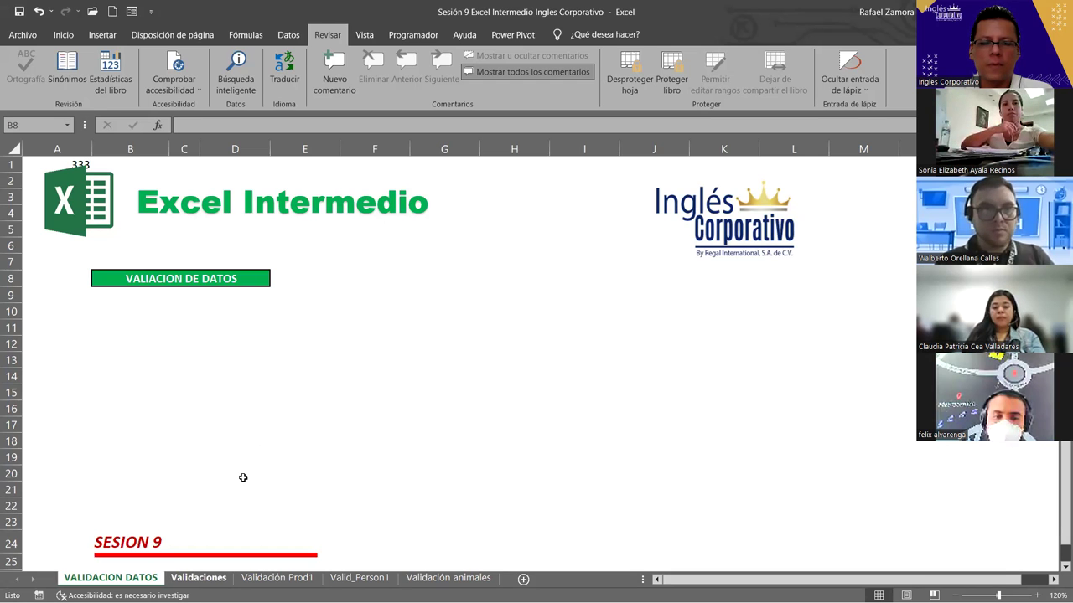
Go to the Validaciones sheet and scroll to the top of its table
key("ctrl+Page_Down")
left_click(443, 507)
scroll(530, 450, "up", 1)
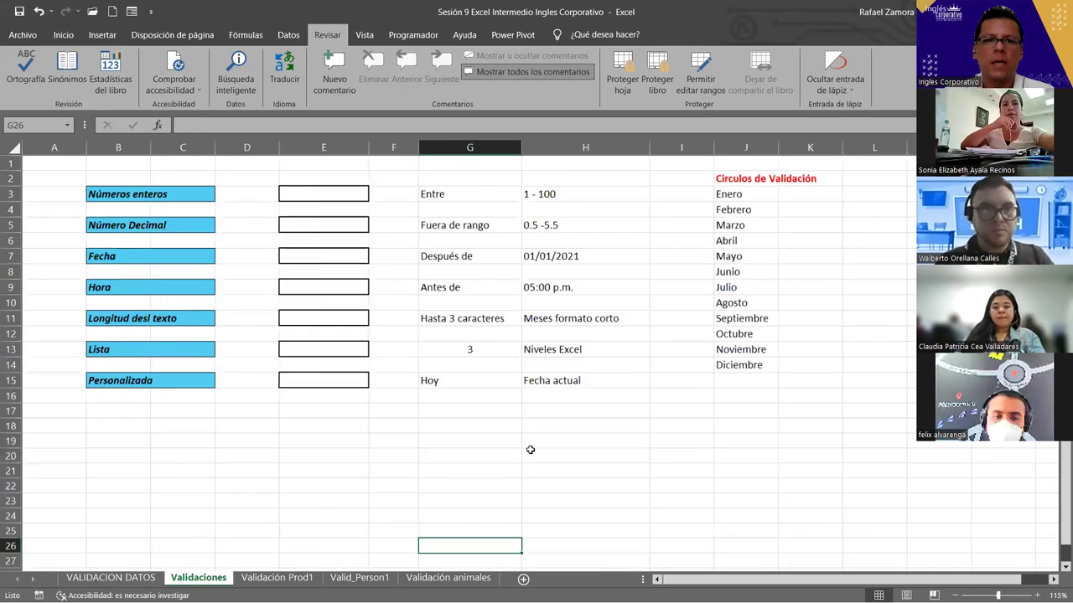
scroll(530, 450, "up", 1)
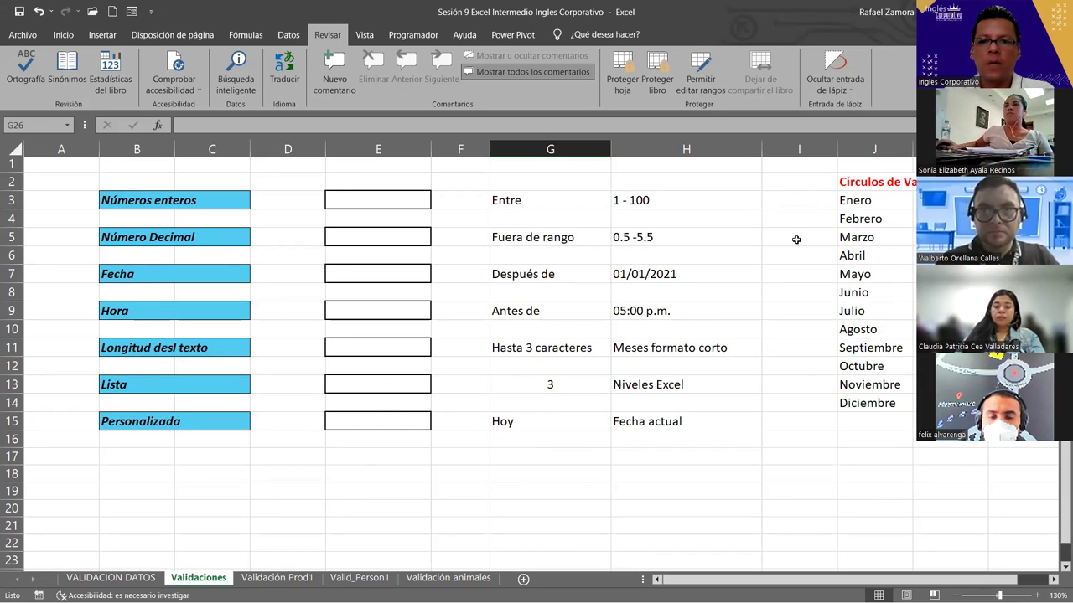
Review input cells E3, E13 and E15 and the 'Entre 1 - 100' criterion in G3:H3, ending on E3
left_click(554, 525)
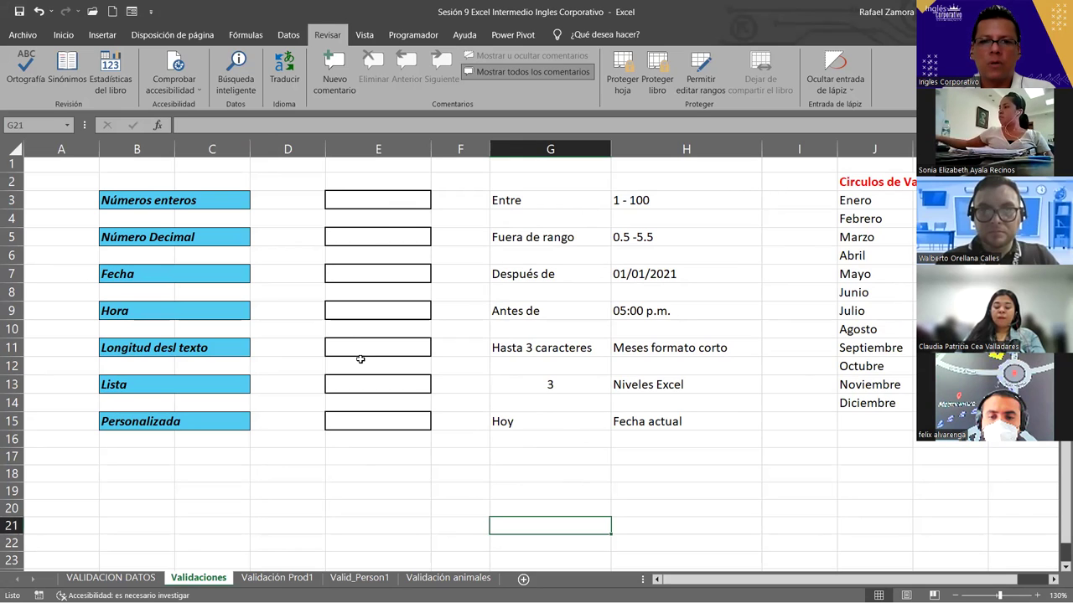
left_click(390, 207)
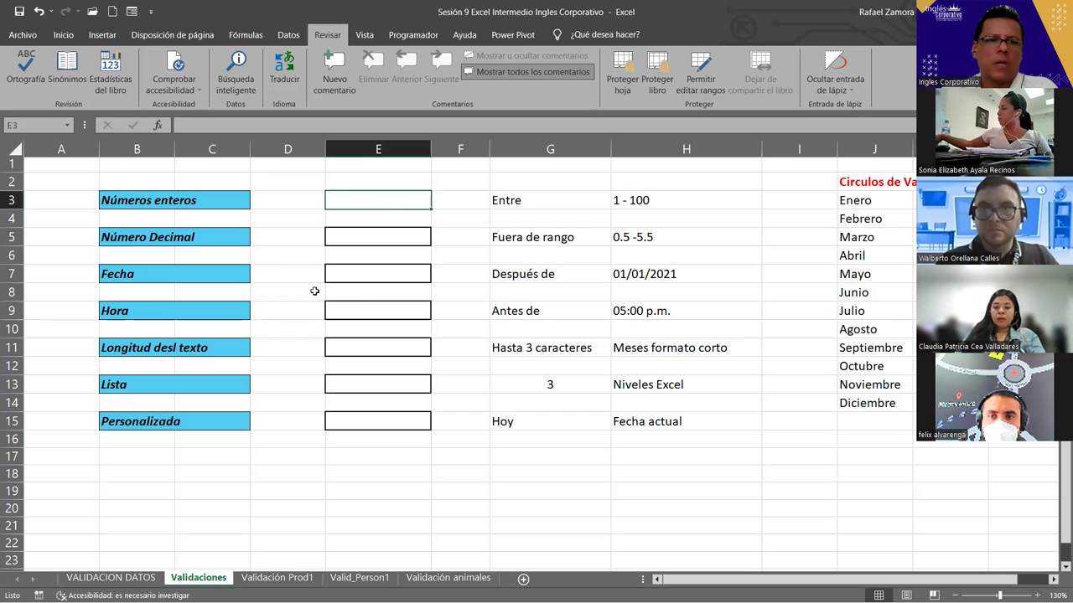
left_click(174, 378)
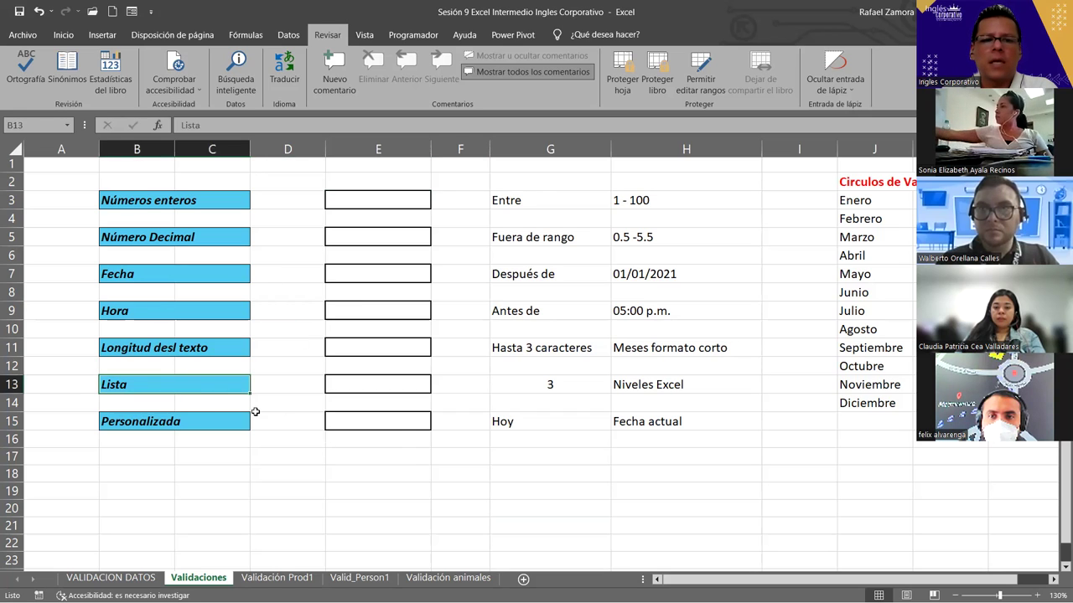
left_click(404, 386)
left_click(400, 419)
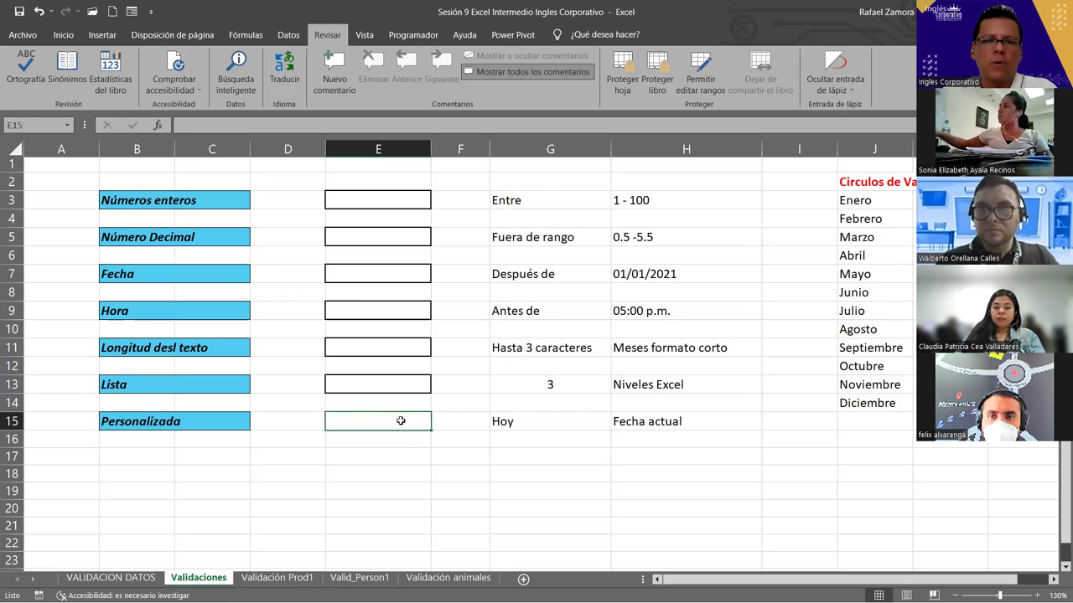
left_click(401, 200)
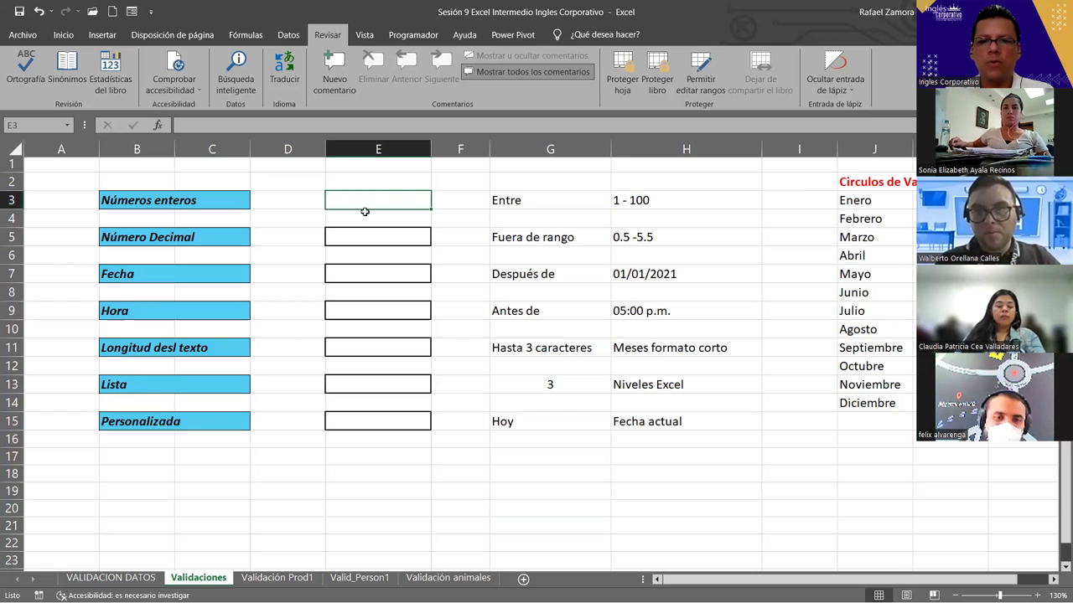
left_click(526, 202)
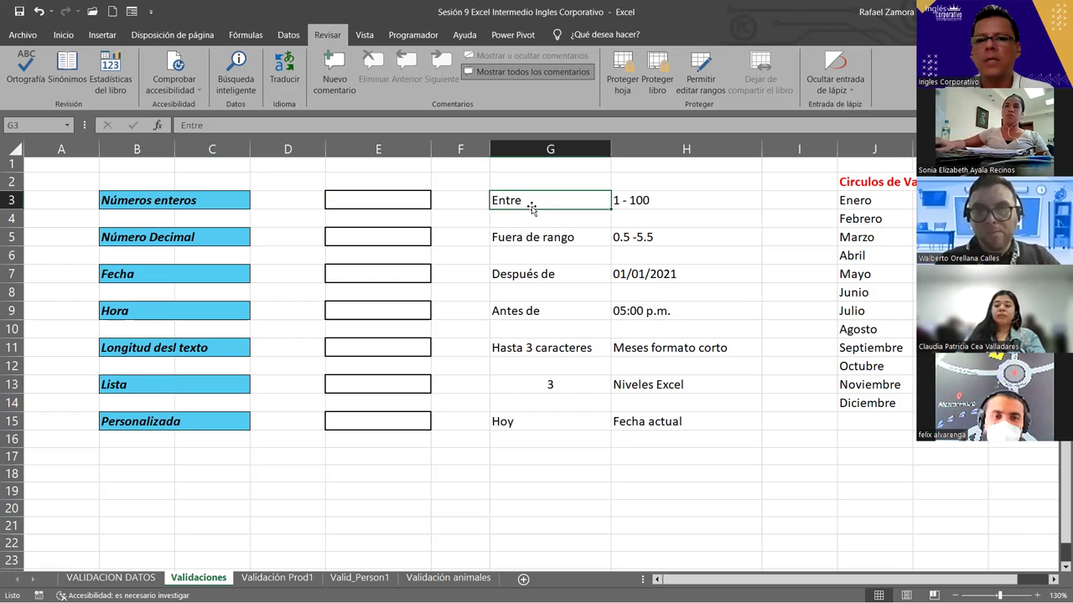
left_click_drag(584, 198, 645, 200)
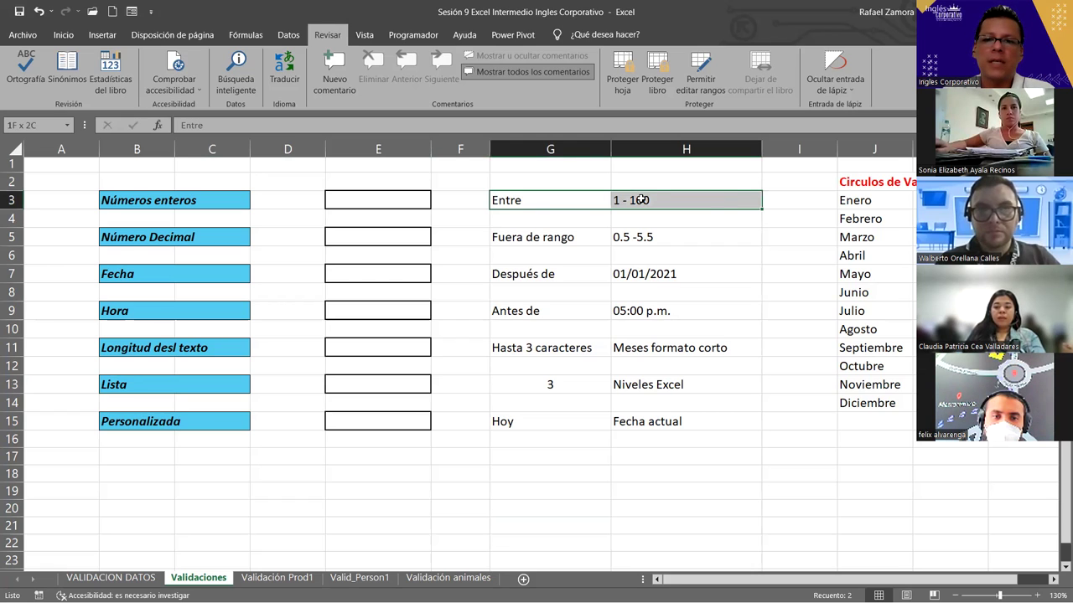
left_click(401, 206)
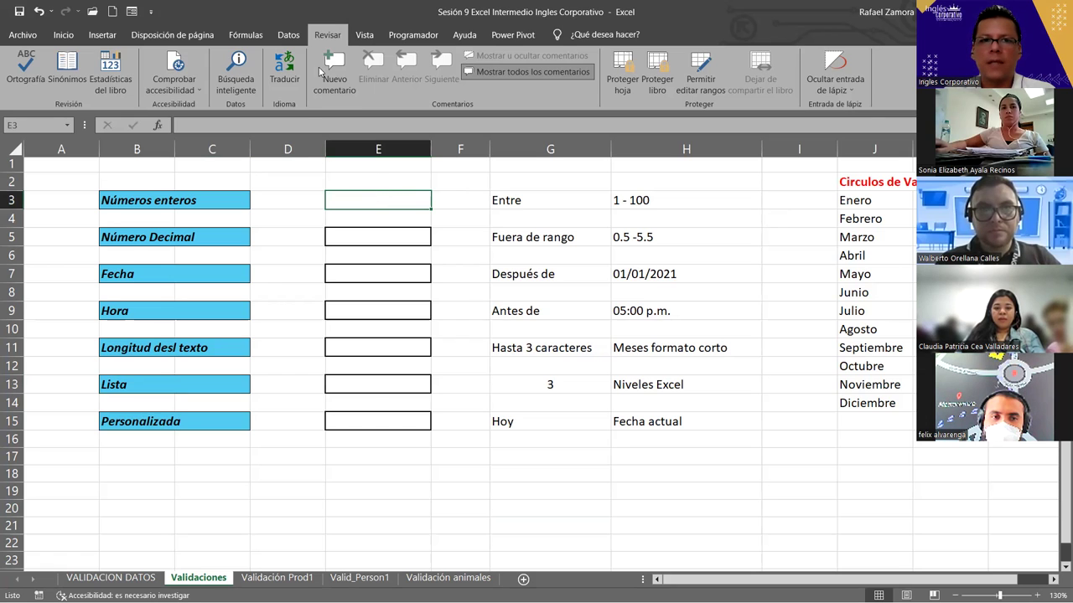
Open Validación de datos from the Datos tab for E3, closing and reopening it once
left_click(284, 34)
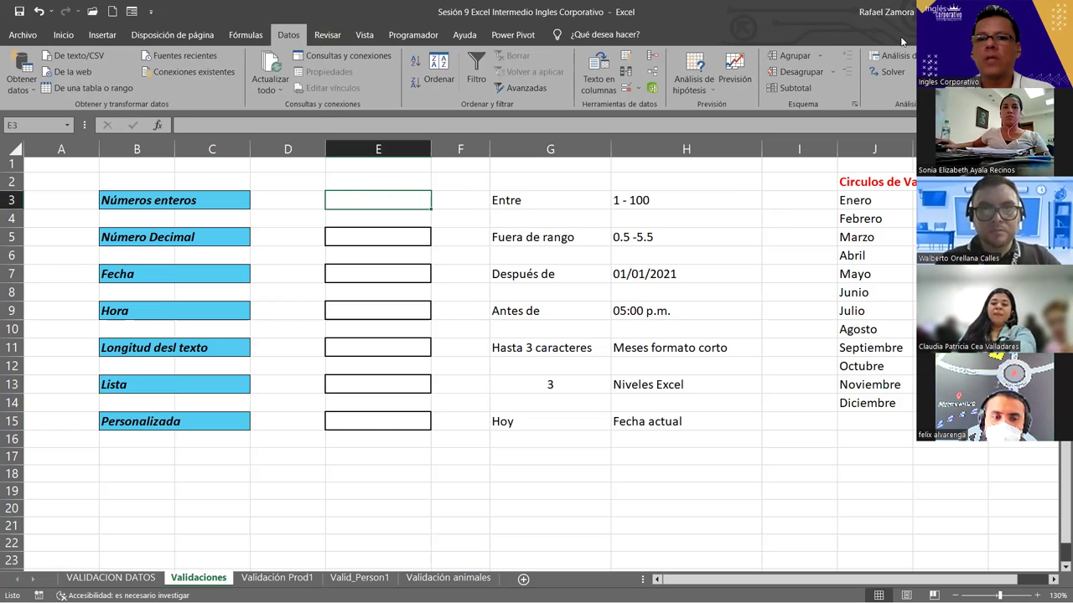
left_click(655, 90)
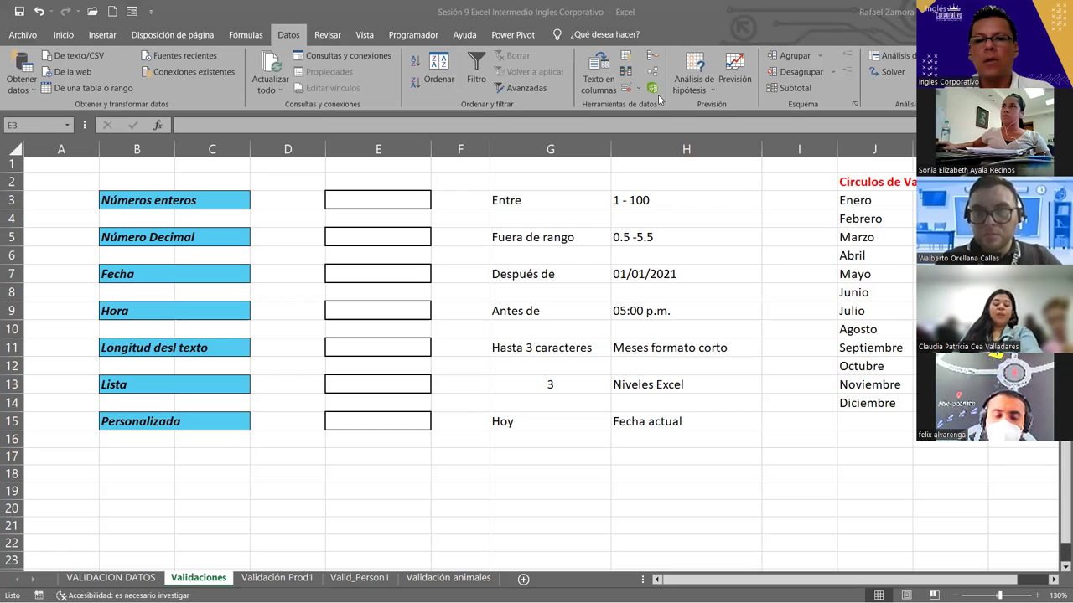
key("Escape")
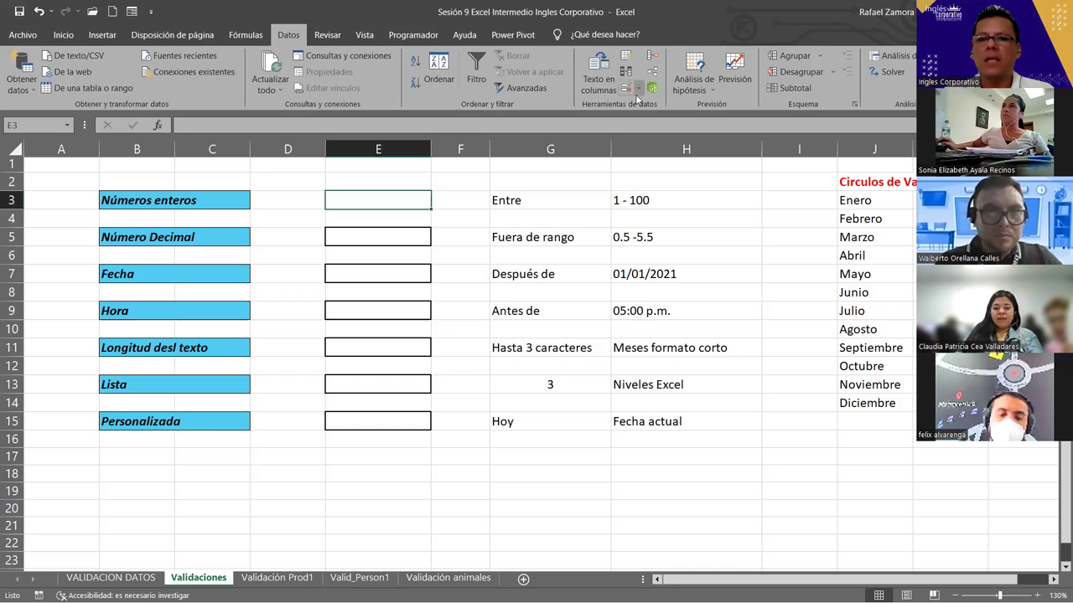
left_click(625, 88)
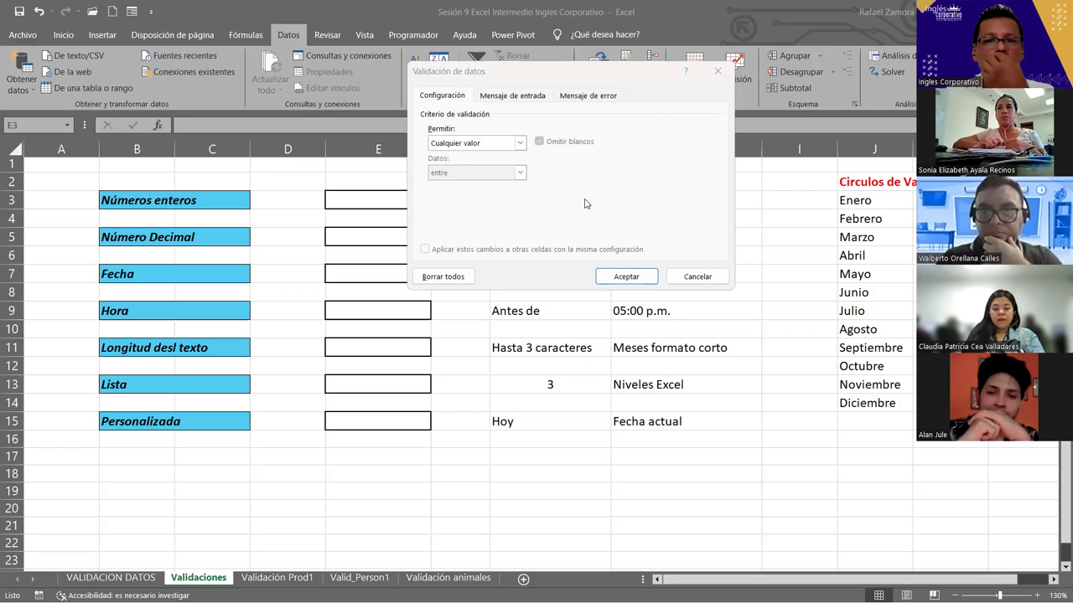
Set E3's criteria to Número entero, entre, Mínimo 1 and Máximo 100
left_click(520, 143)
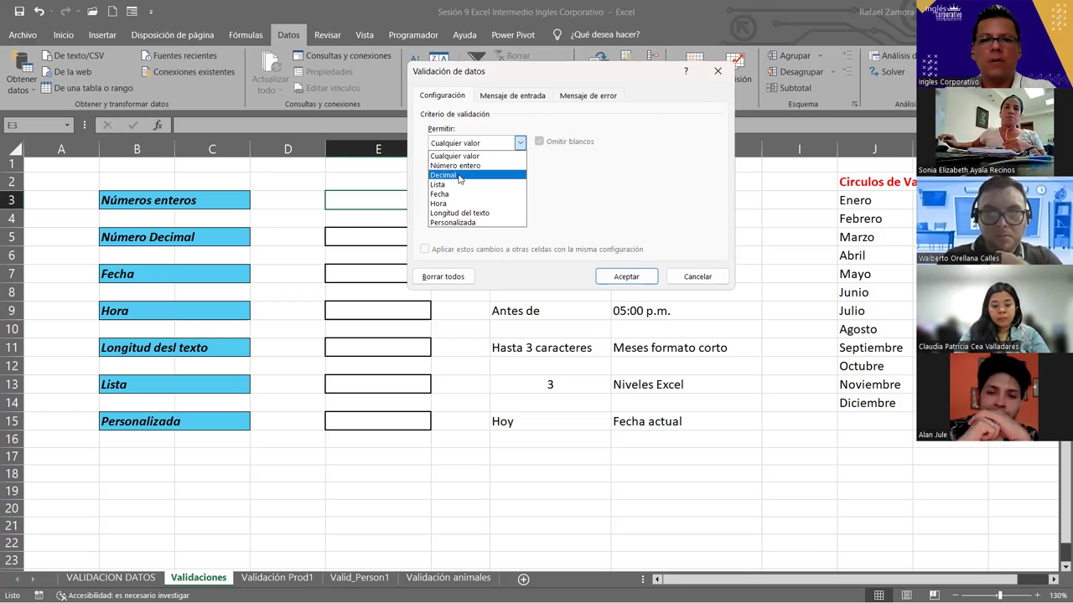
left_click(610, 124)
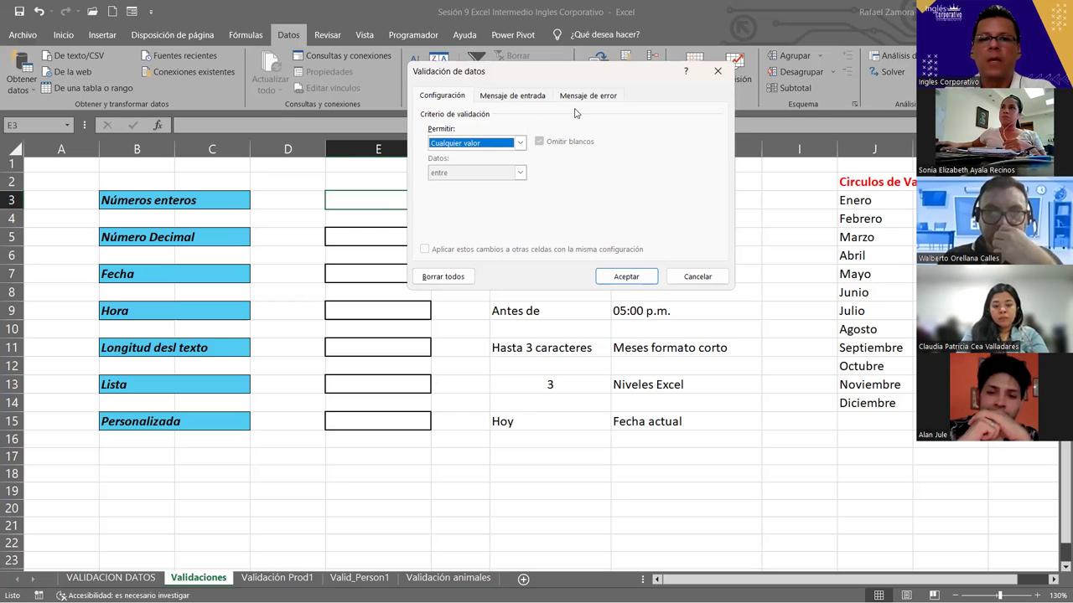
left_click(520, 143)
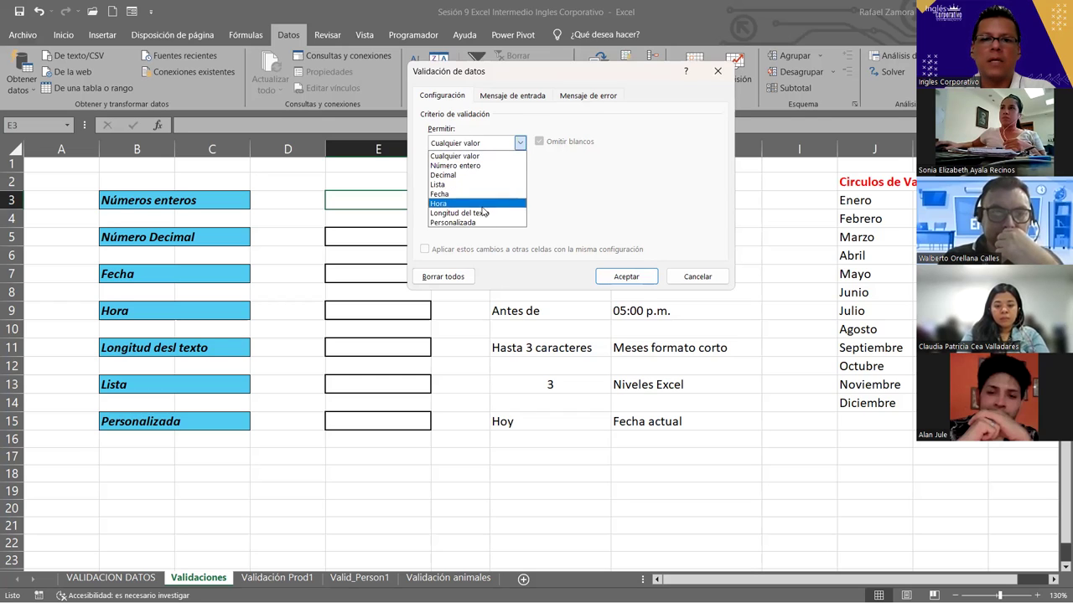
left_click(484, 166)
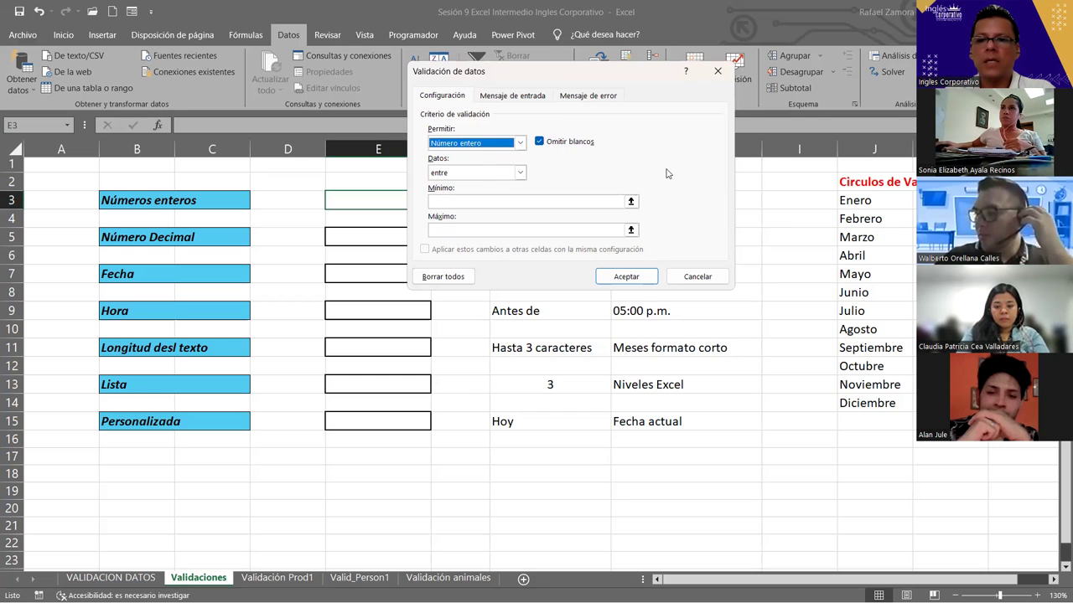
left_click(497, 174)
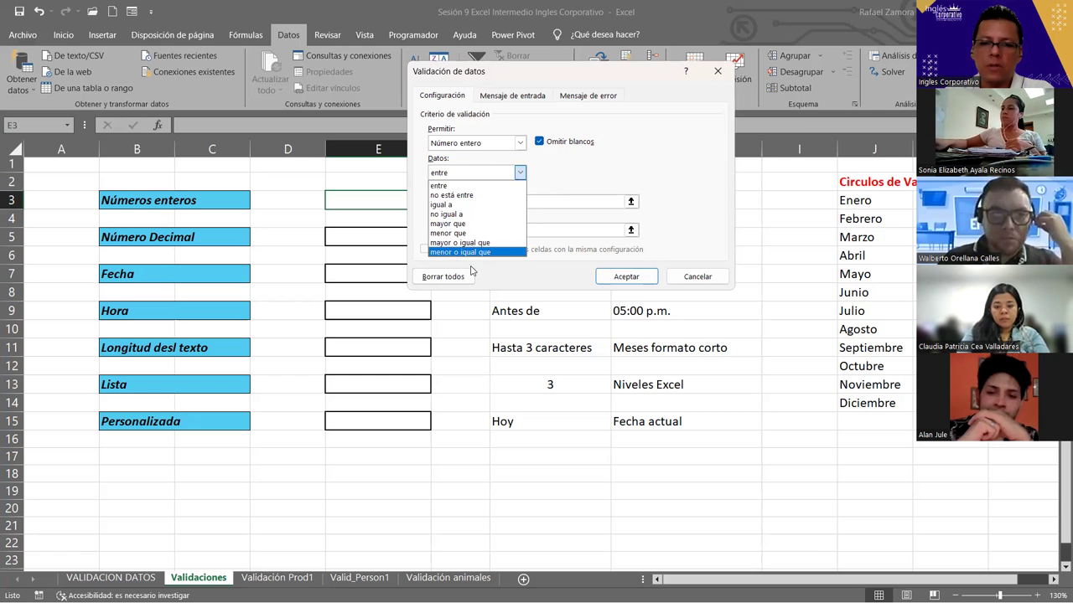
left_click(673, 167)
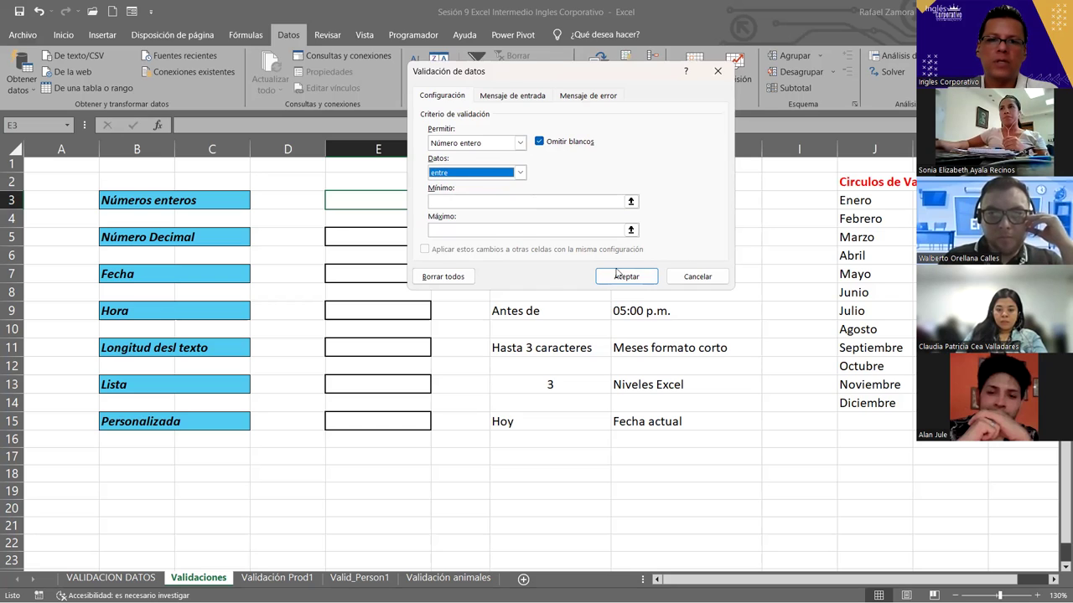
left_click(188, 168)
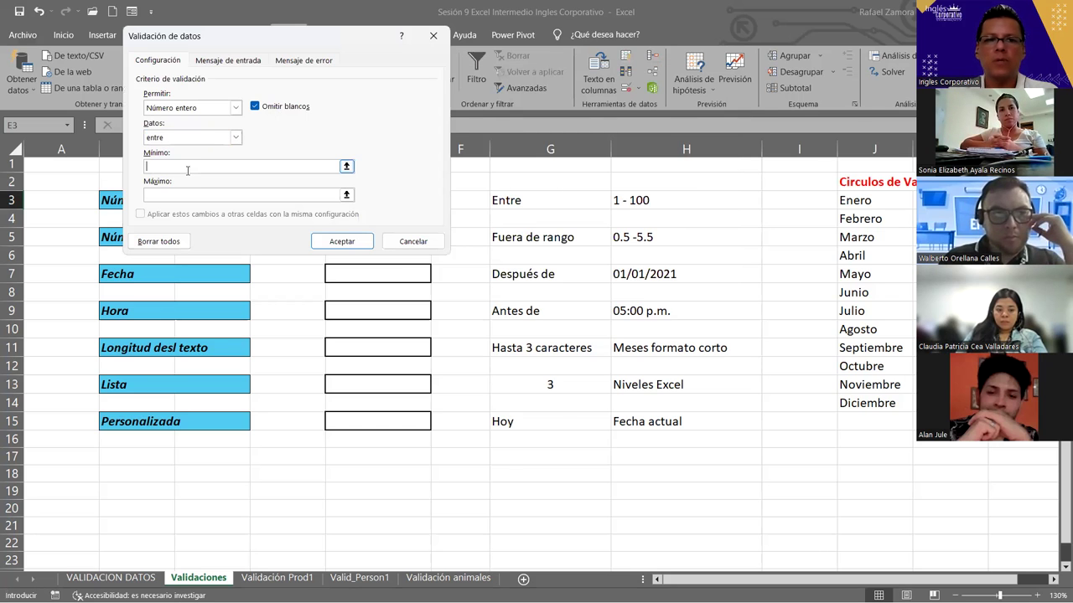
type("1")
left_click(189, 194)
type("100")
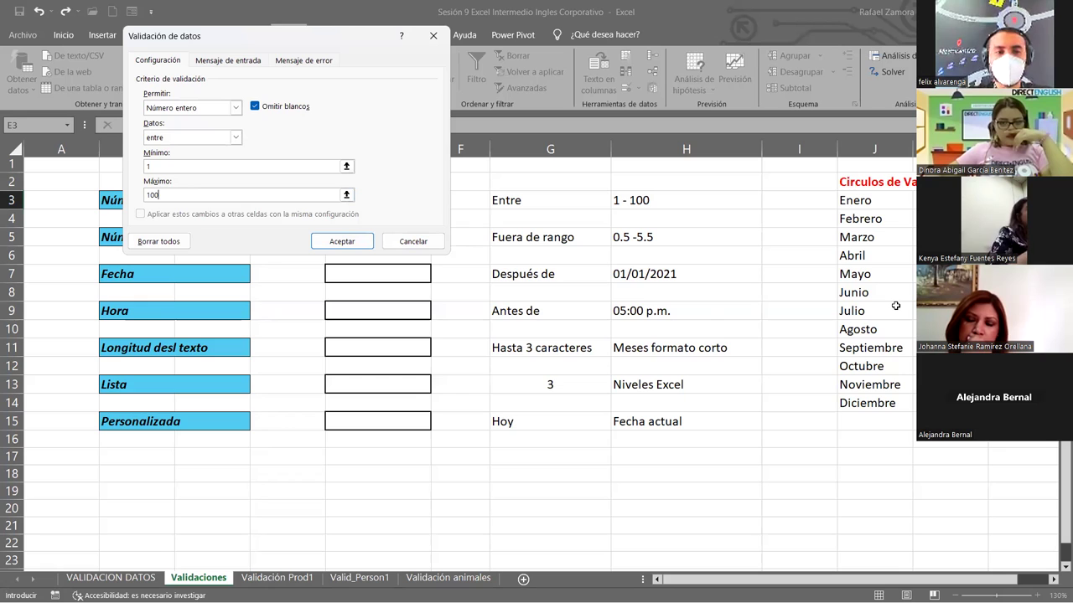
left_click(239, 60)
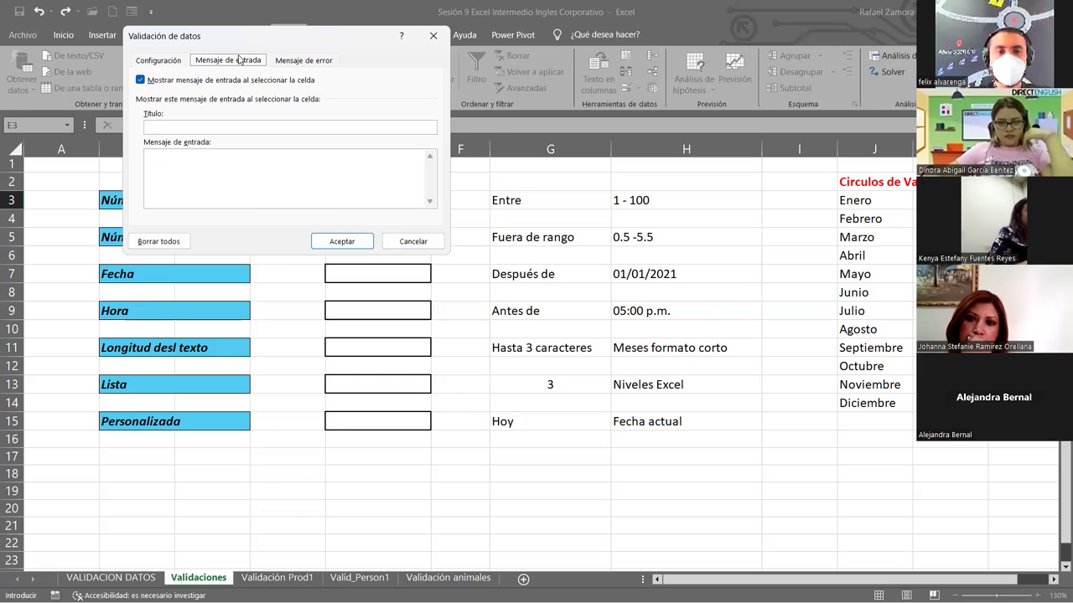
Enter input title 'Numero entero' and message 'Ingrese un numero entero entre 1 y 100'
left_click(204, 130)
type("Numero entero")
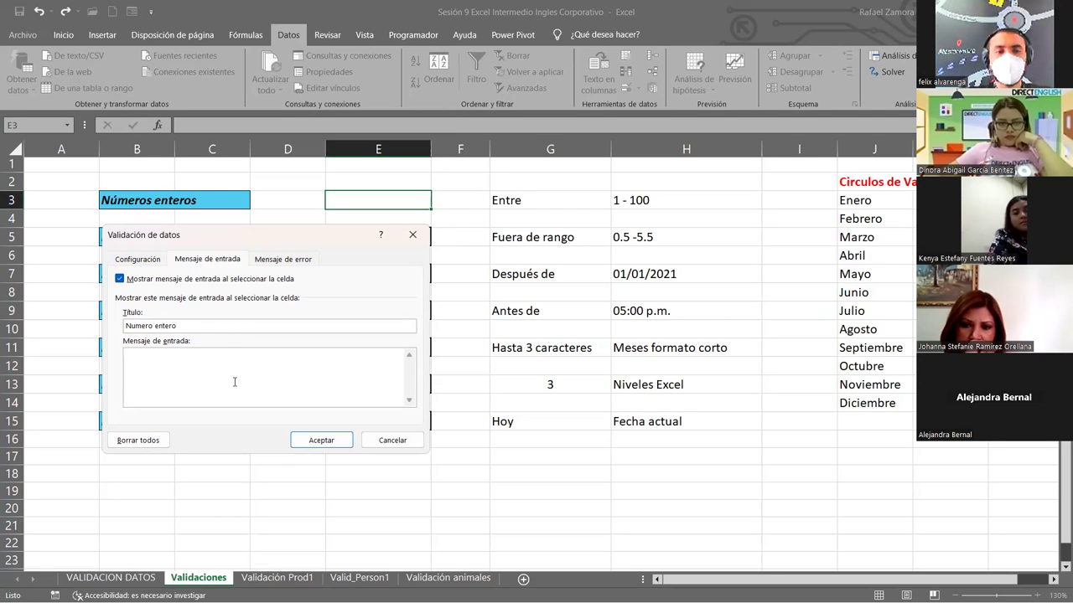
left_click(236, 376)
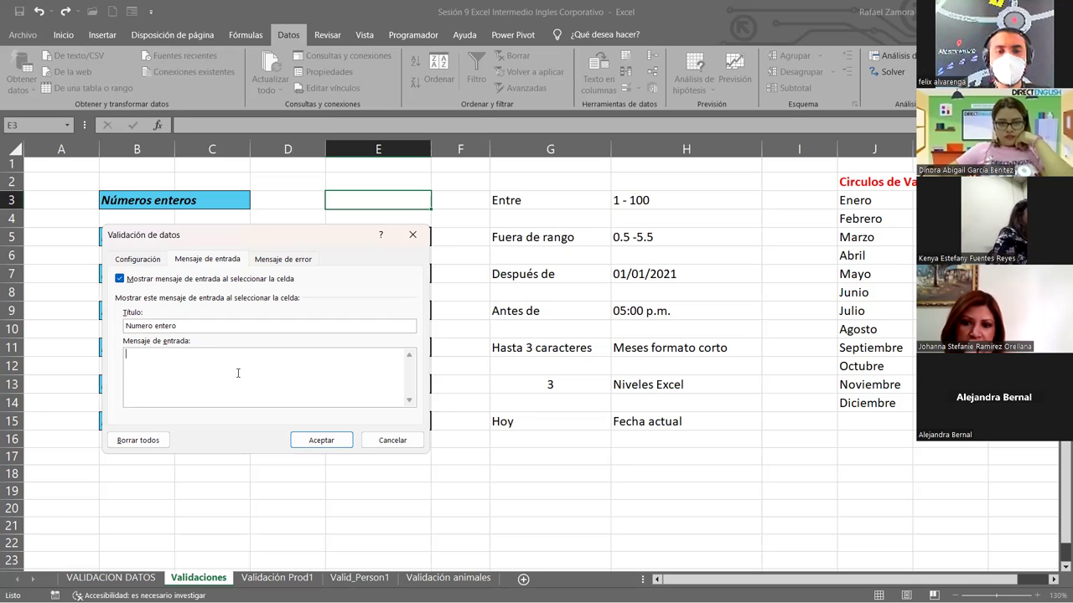
type("Ingrese un numero entero entre 1")
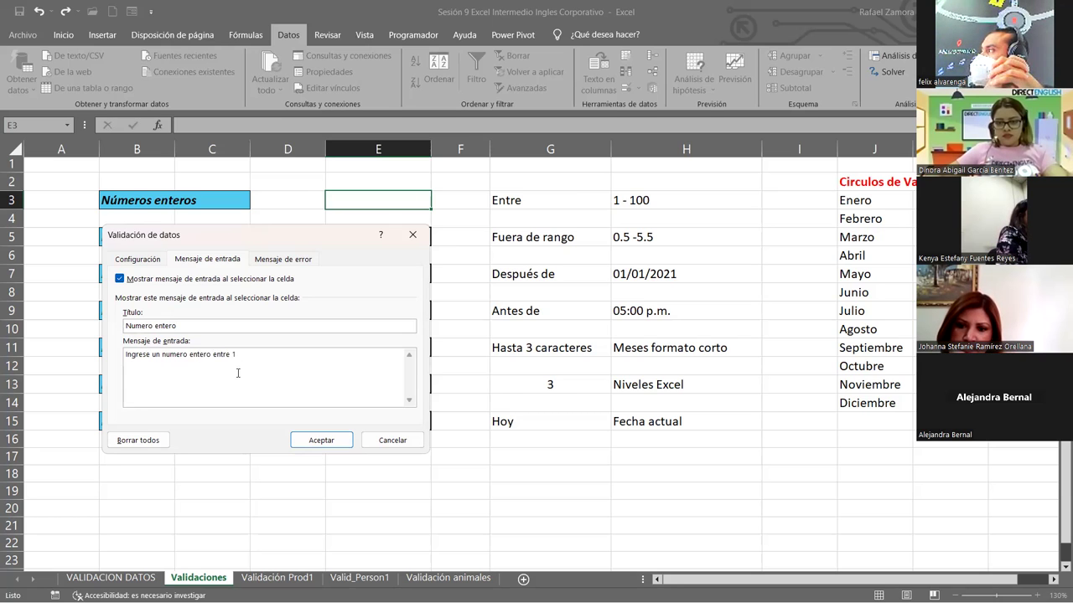
type(" y 100")
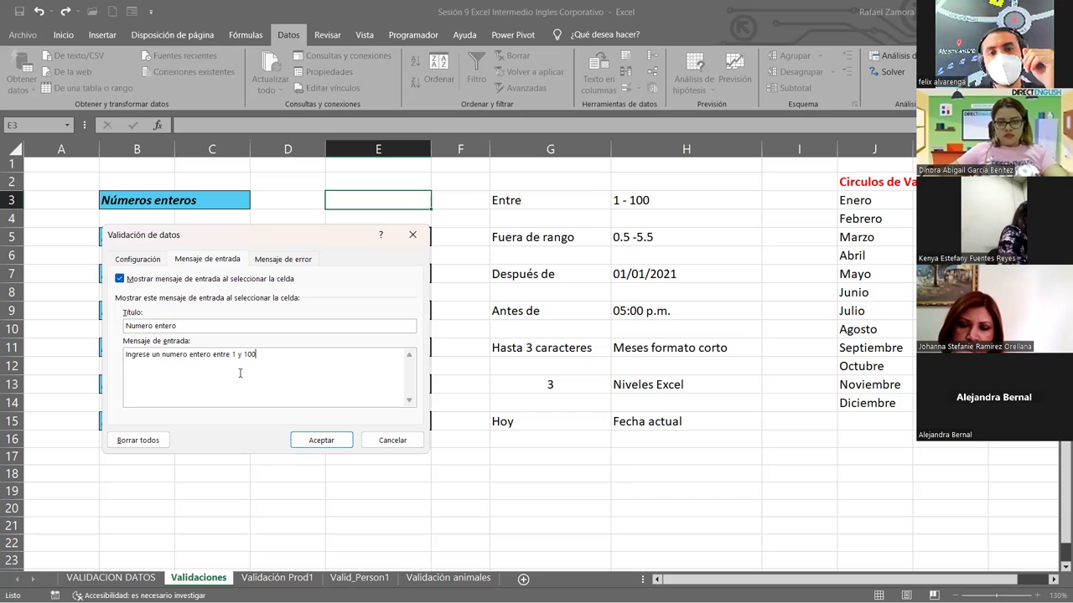
Try the Información and Advertencia error styles, then settle on Alto
left_click(285, 259)
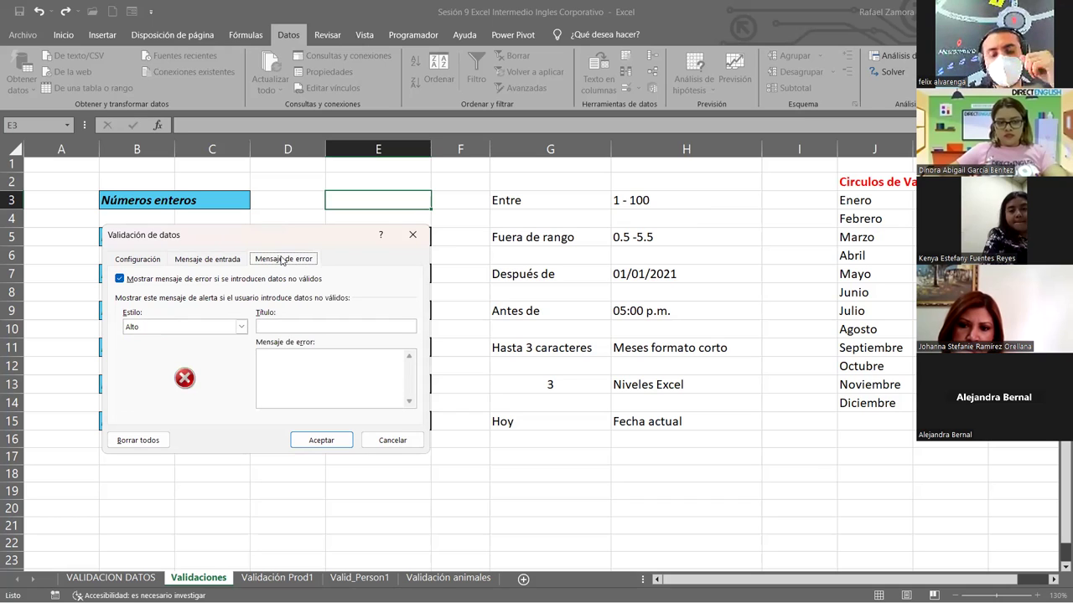
left_click(240, 329)
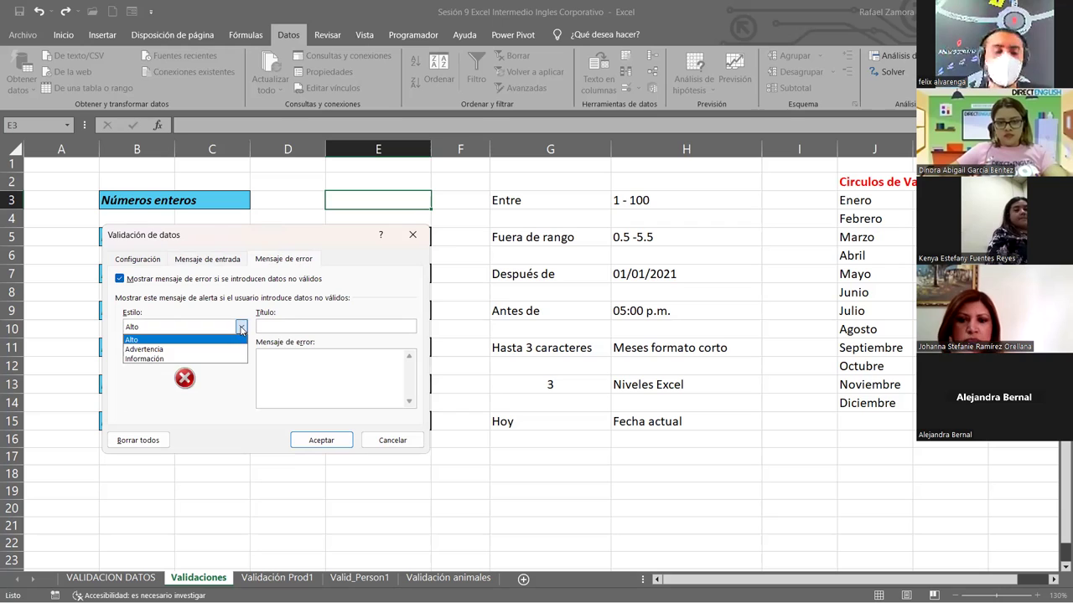
left_click(211, 358)
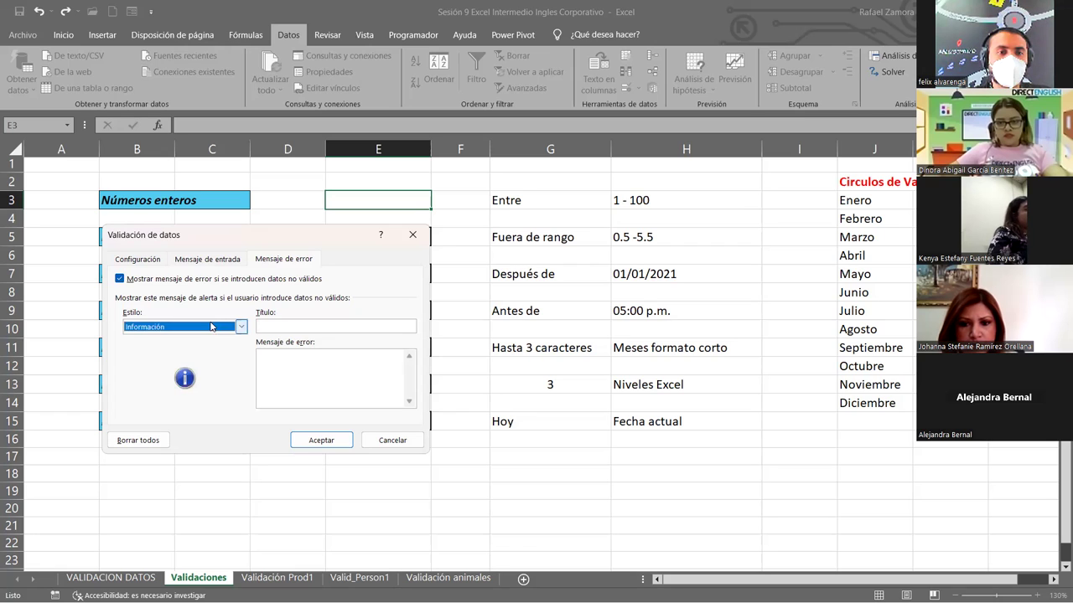
left_click(212, 327)
left_click(190, 349)
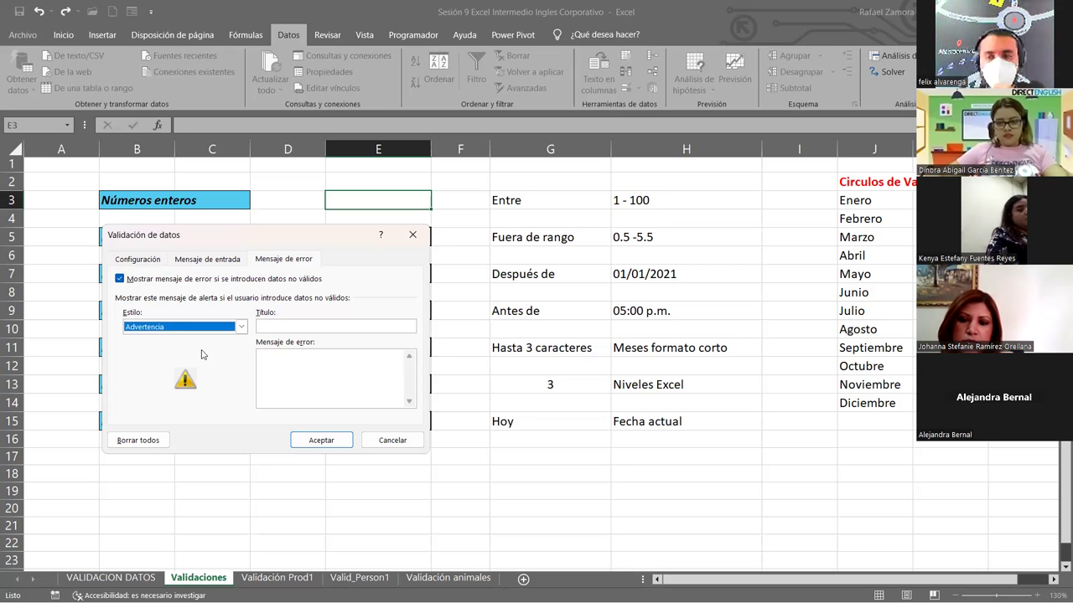
left_click(241, 327)
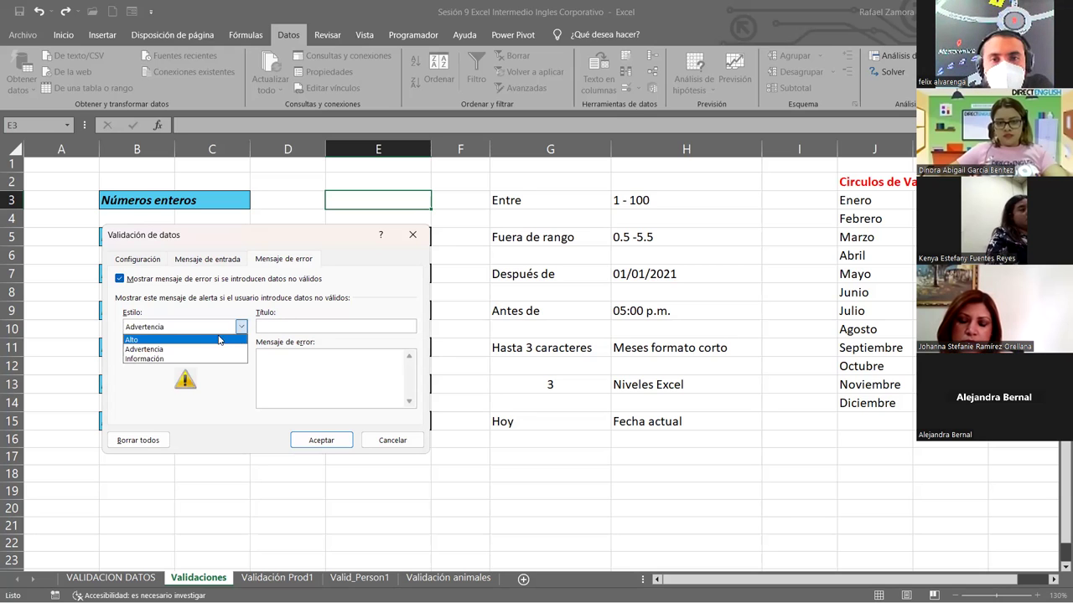
left_click(216, 340)
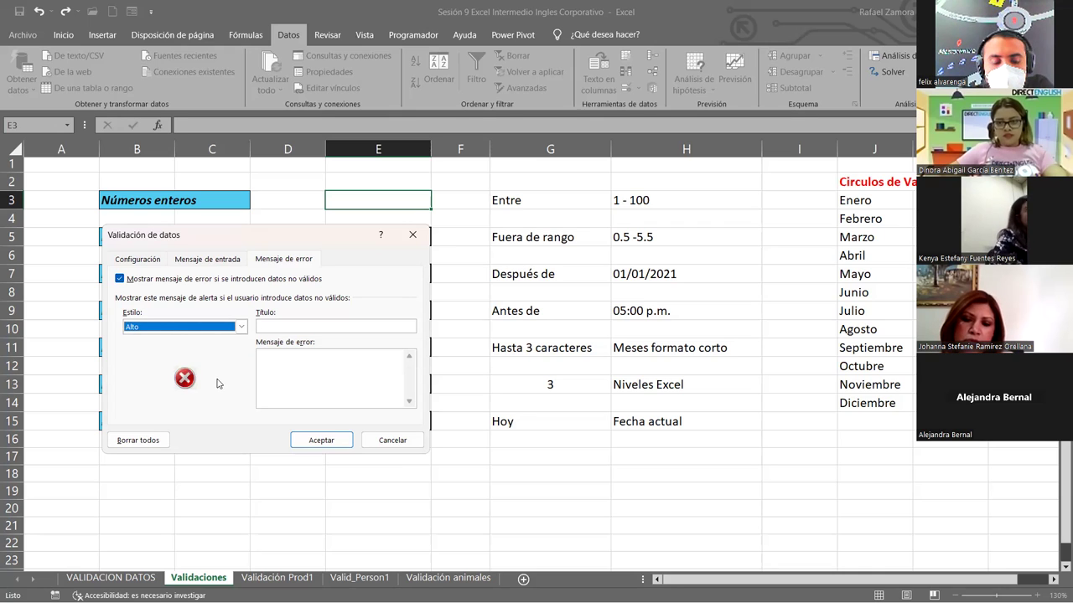
Enter error title 'ERROR' and message 'Verifique dato ingresado'
left_click(298, 326)
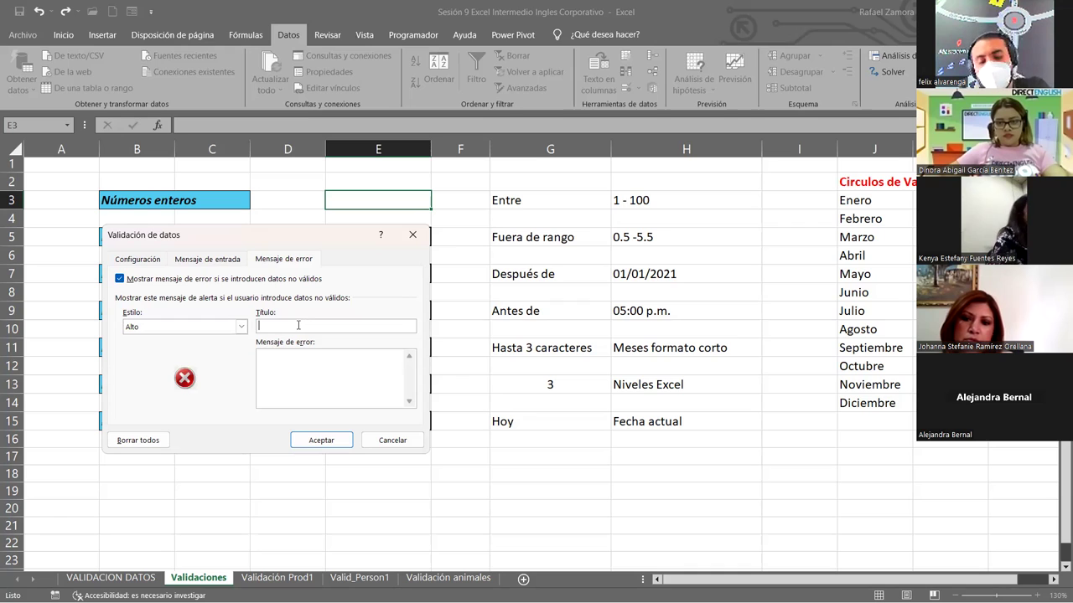
type("ERROR")
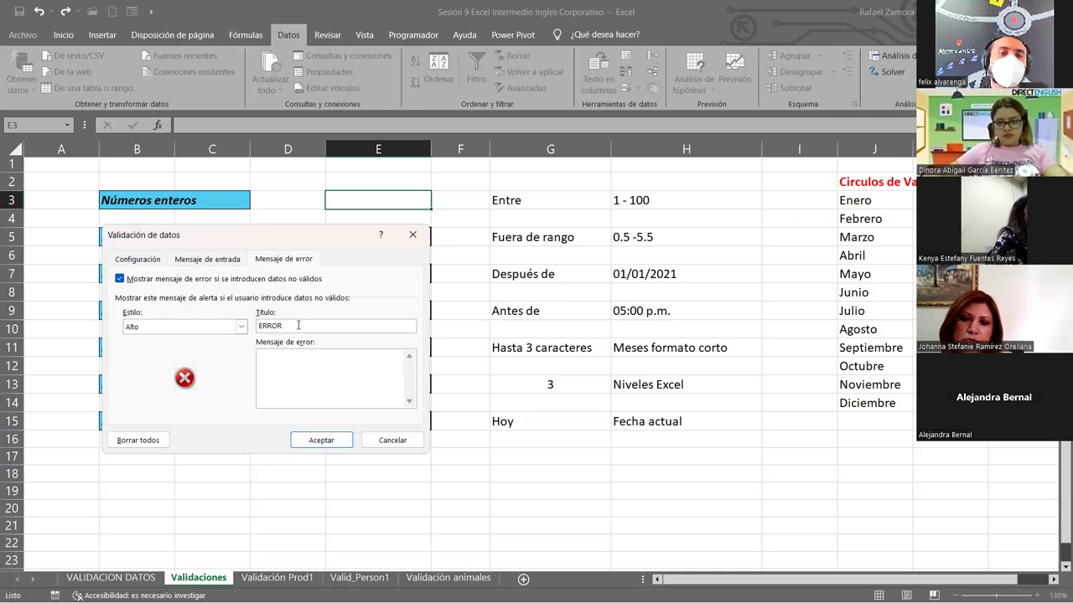
left_click(296, 377)
type("Verifique dato ingresado")
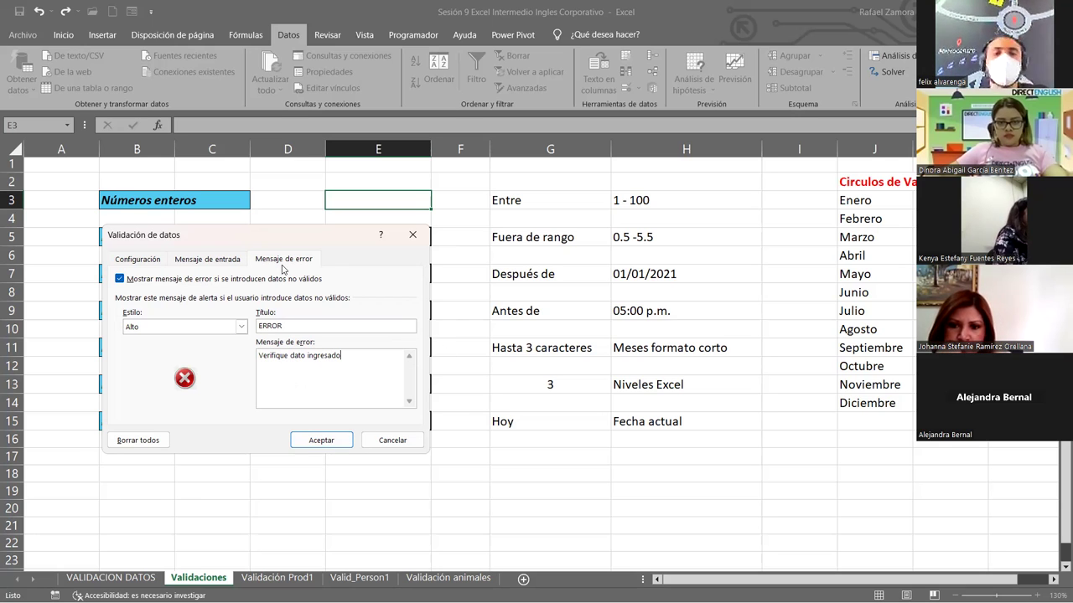
left_click(211, 259)
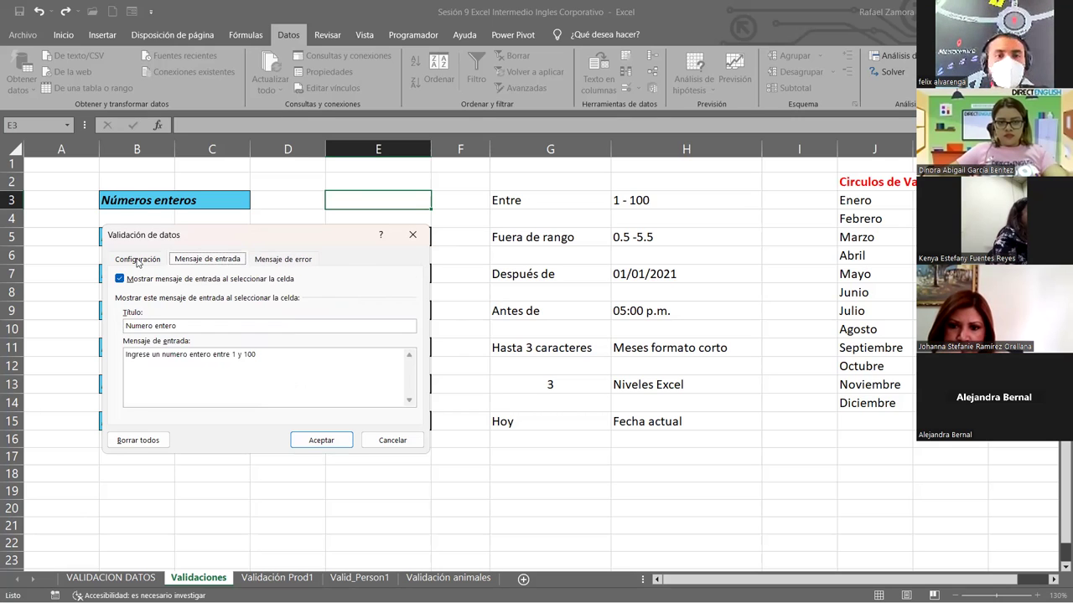
left_click(138, 259)
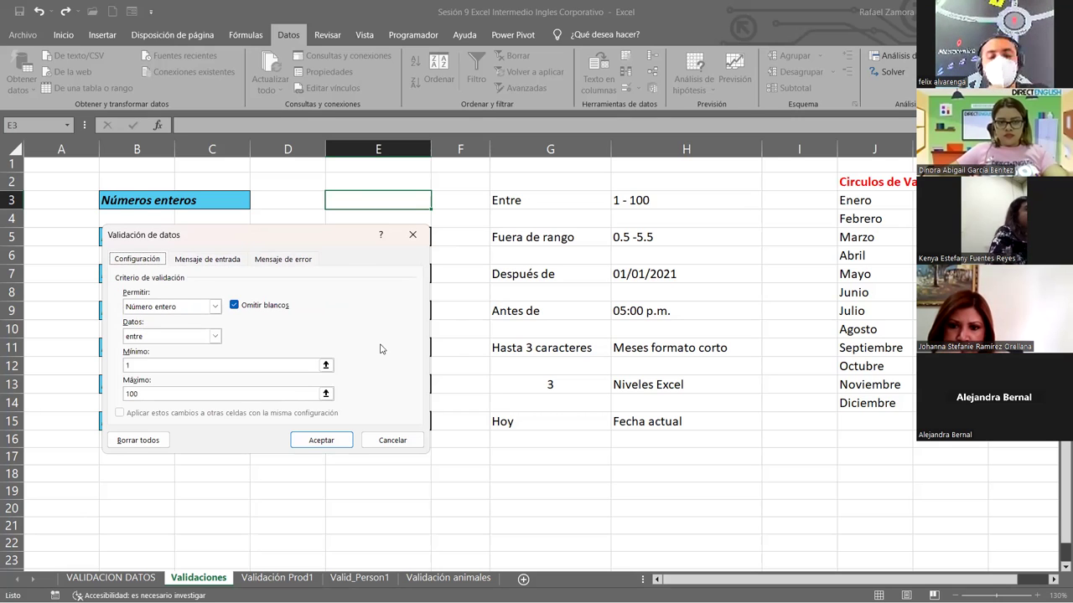
Apply the validation to E3 and enter a valid test value
left_click(321, 440)
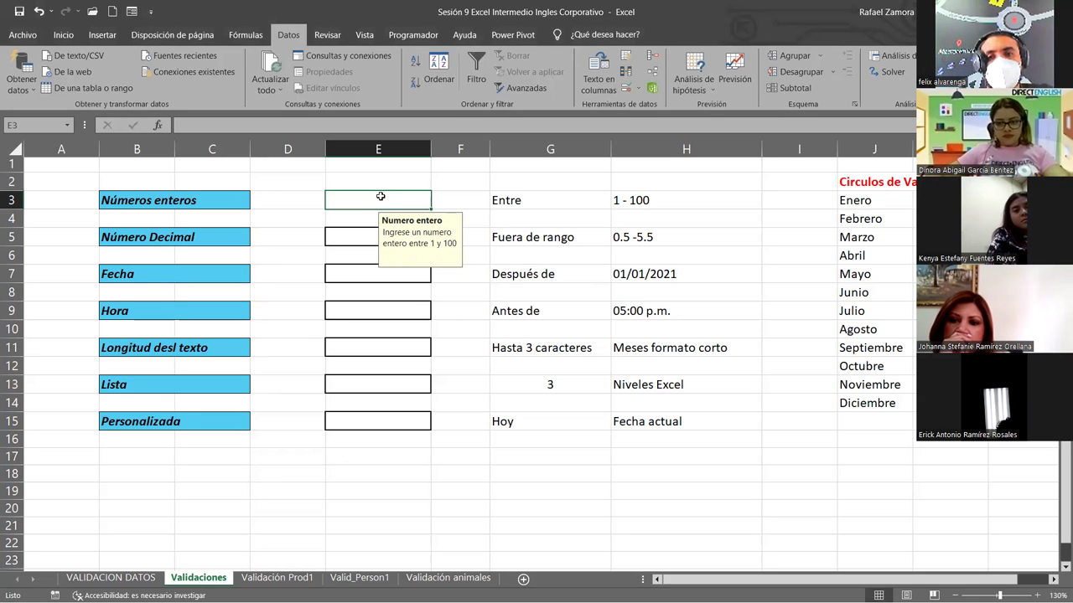
type("50")
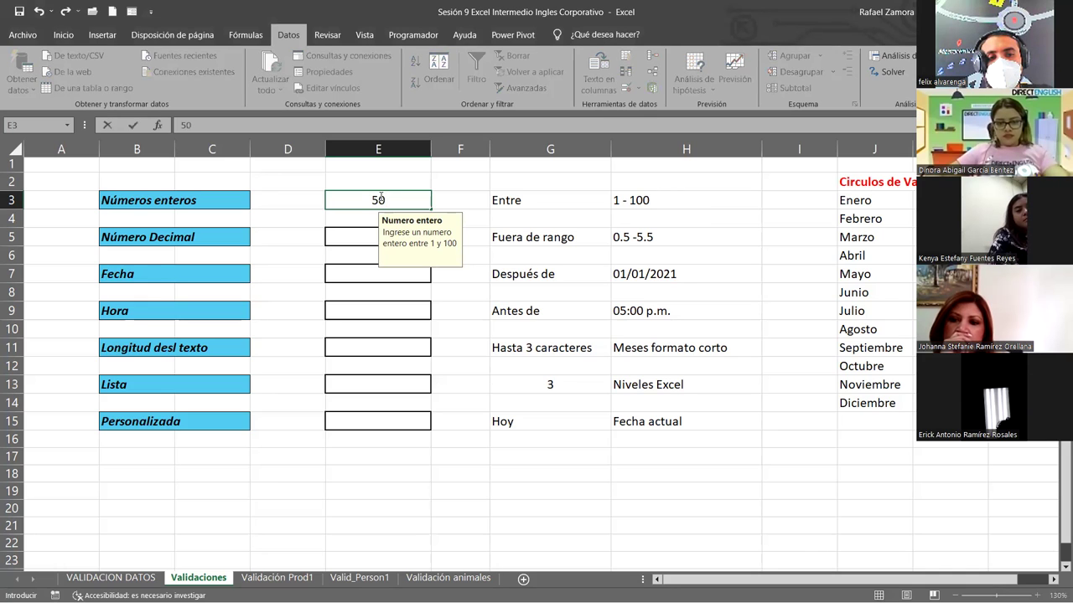
type("90")
key("ctrl+Return")
Enter 101 to trigger the ERROR alert, retry, and enter 68 instead
type("100")
type("10")
type("1")
key("Return")
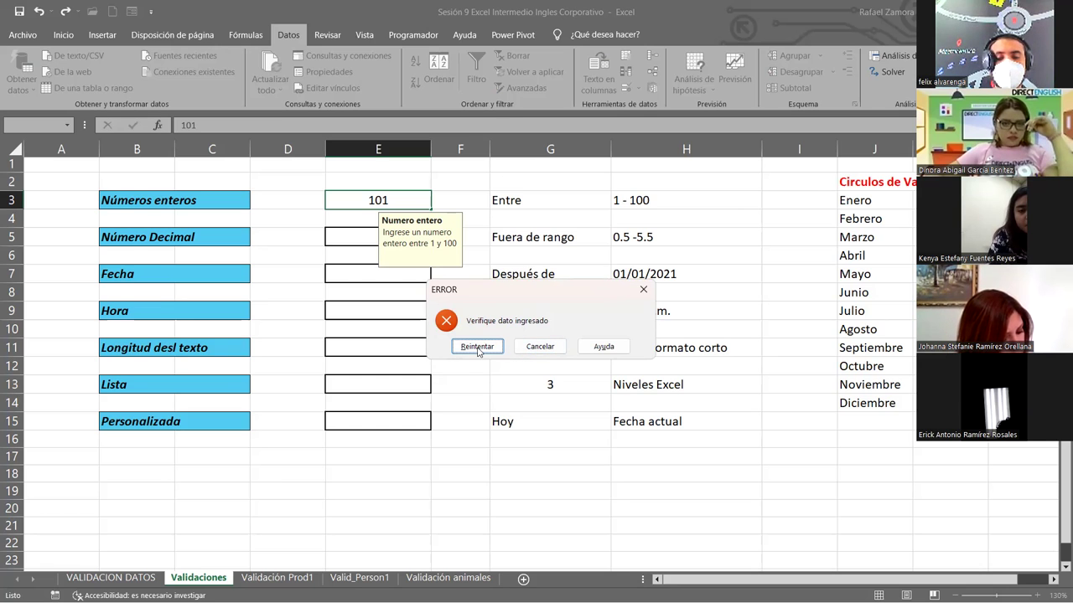
left_click(477, 347)
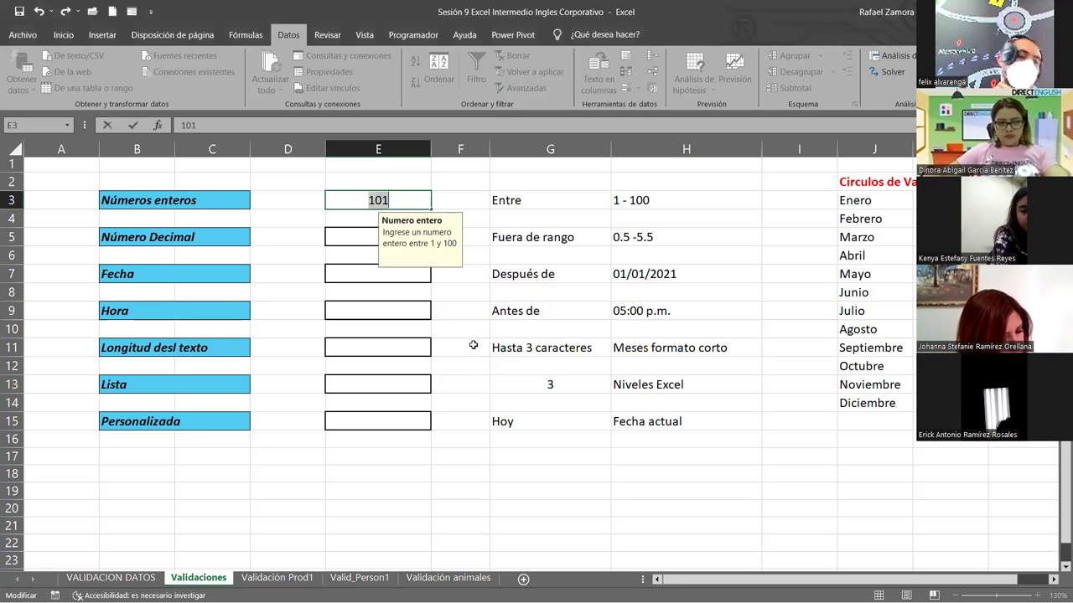
type("68")
key("ctrl+Return")
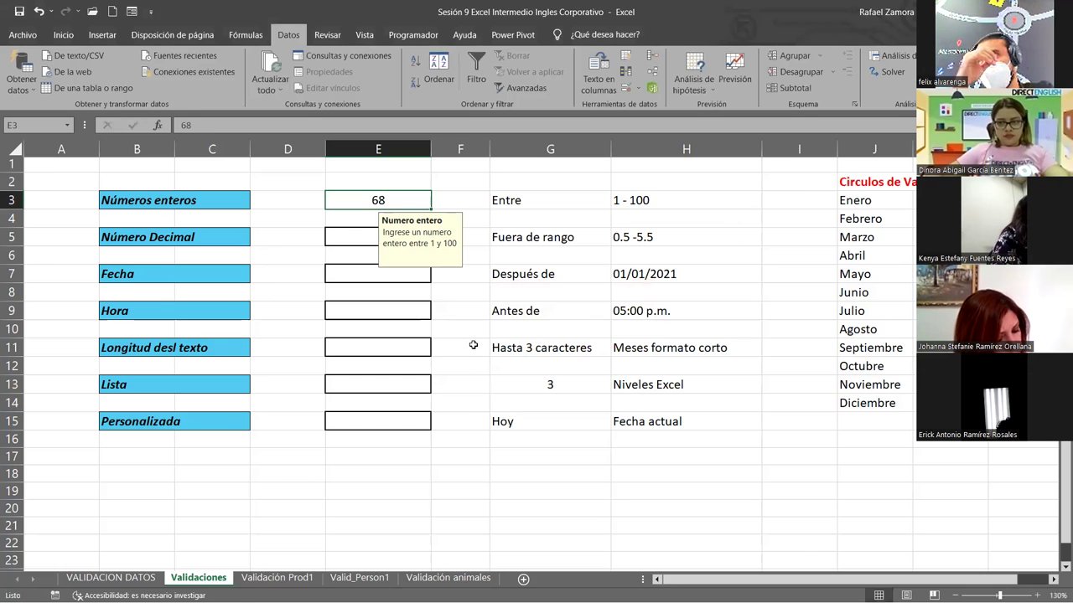
left_click(717, 213)
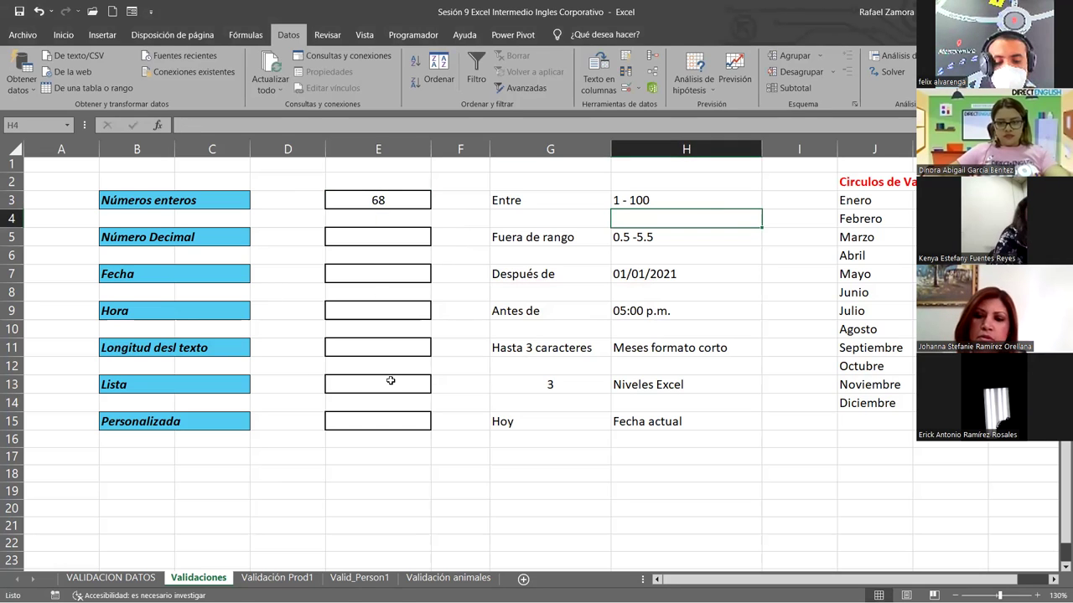
left_click(419, 199)
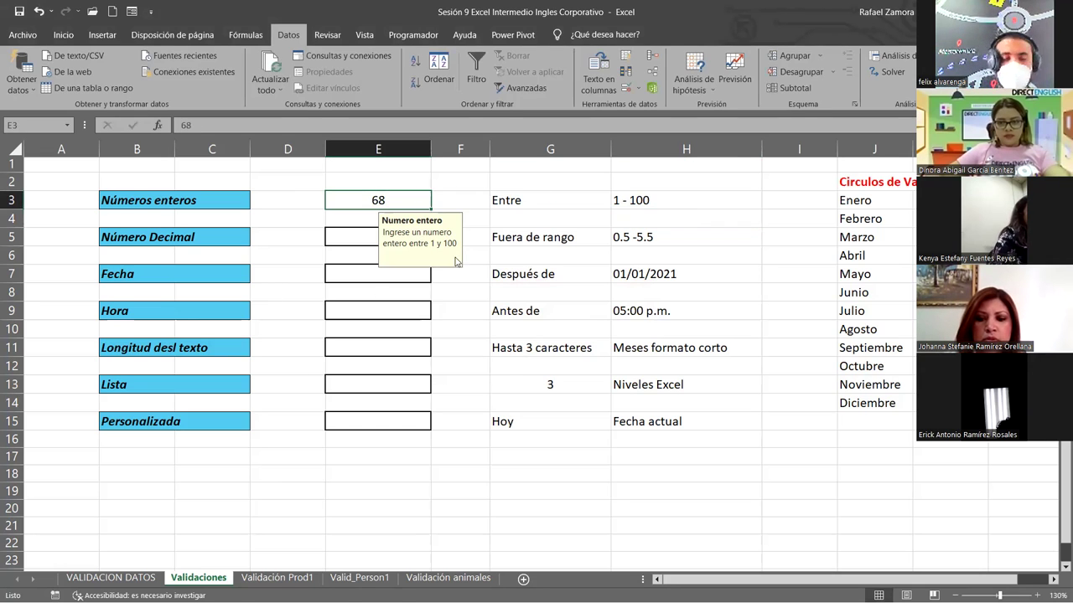
left_click(494, 377)
left_click(402, 234)
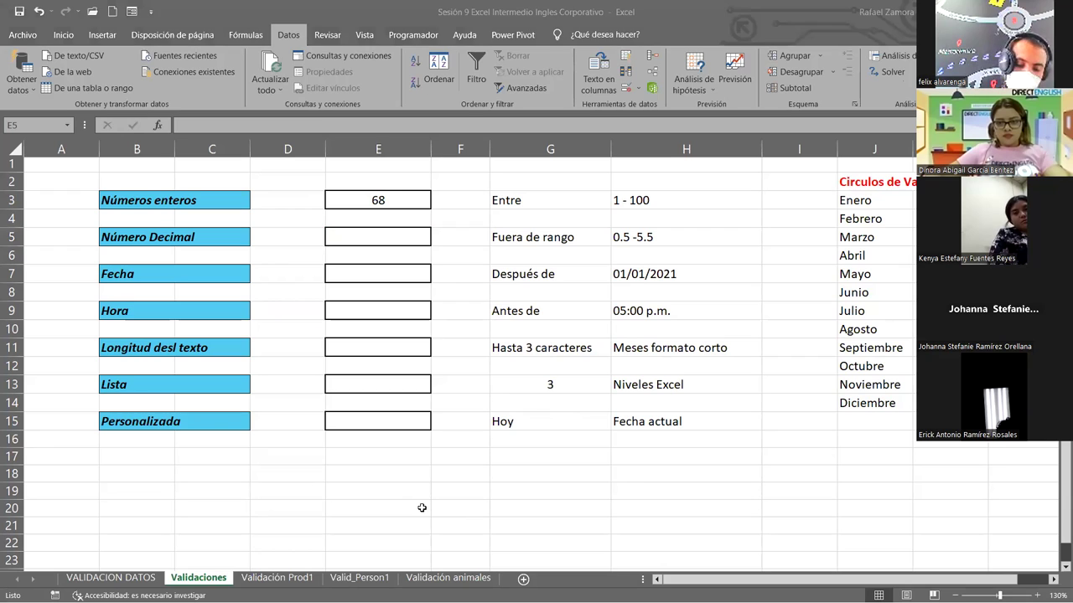
left_click(375, 237)
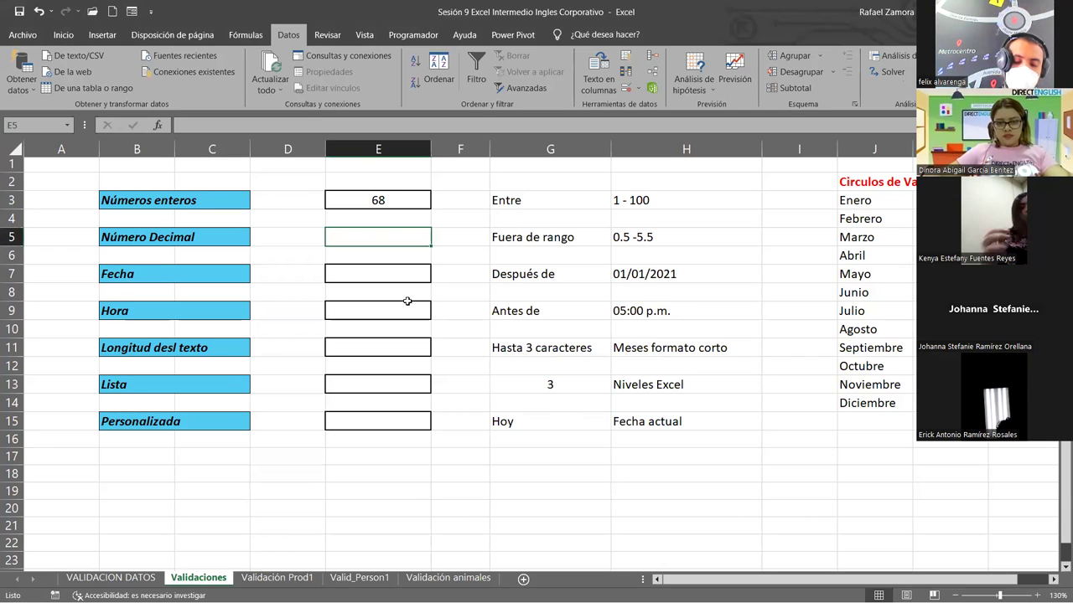
left_click(410, 237)
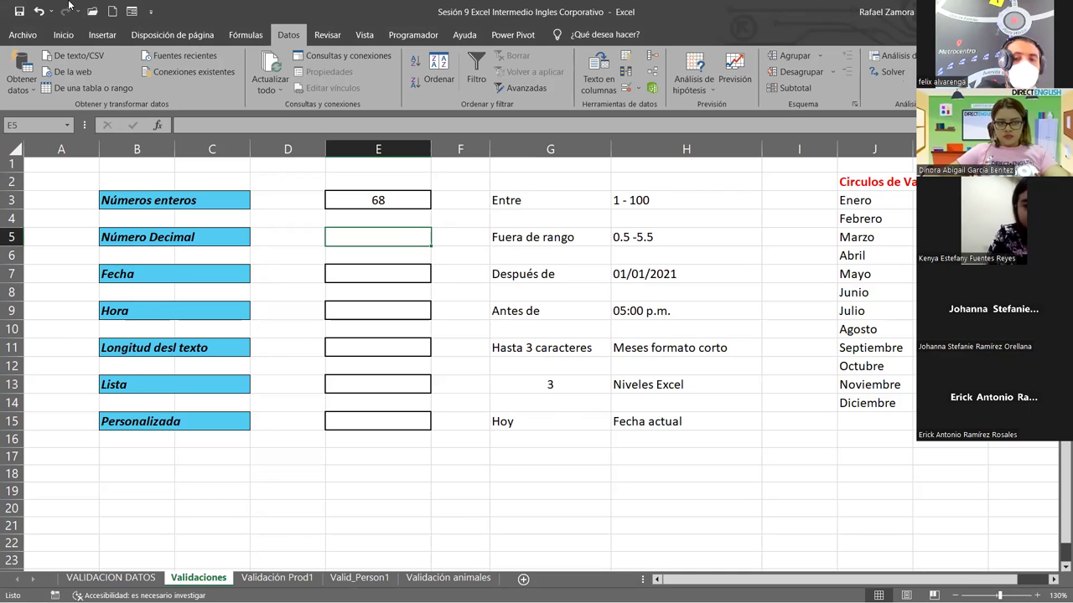
key("alt+Tab")
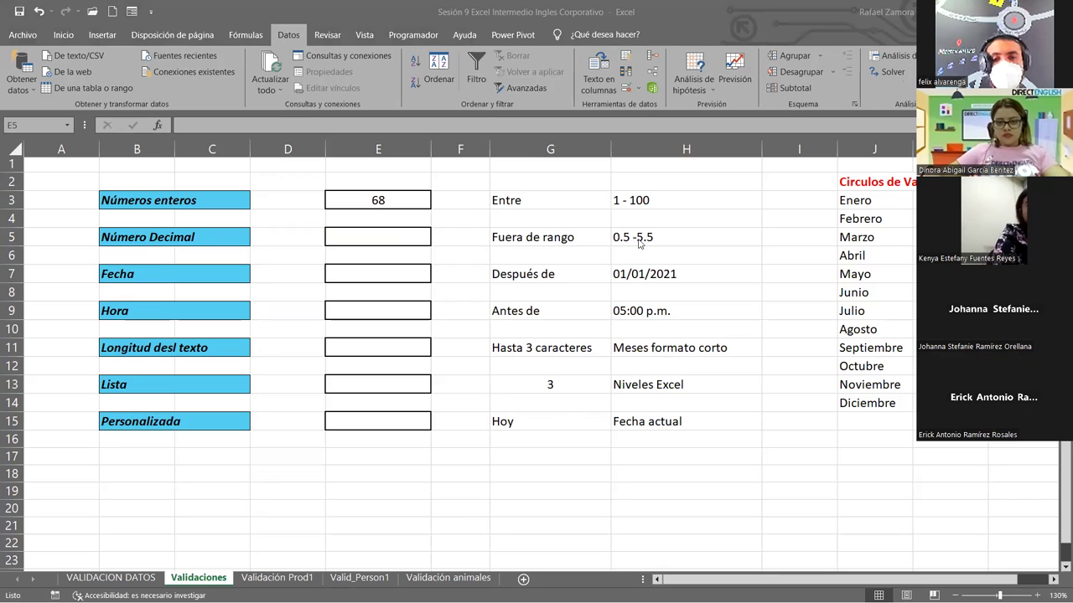
left_click(404, 238)
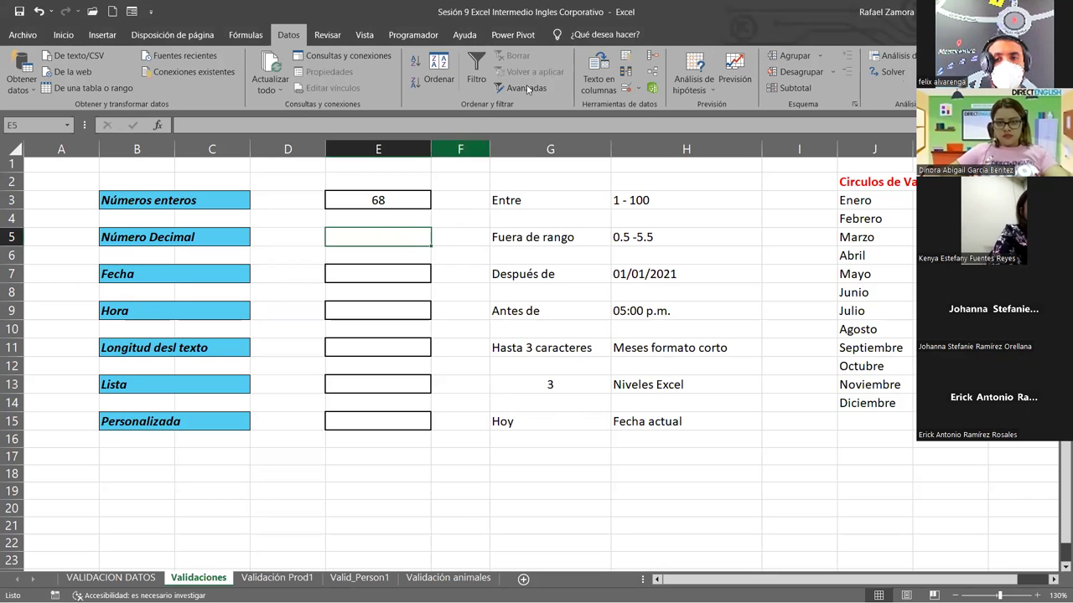
Set E5's rule to Decimal, no está entre, Mínimo 0.5 and Máximo 5.5
left_click(628, 89)
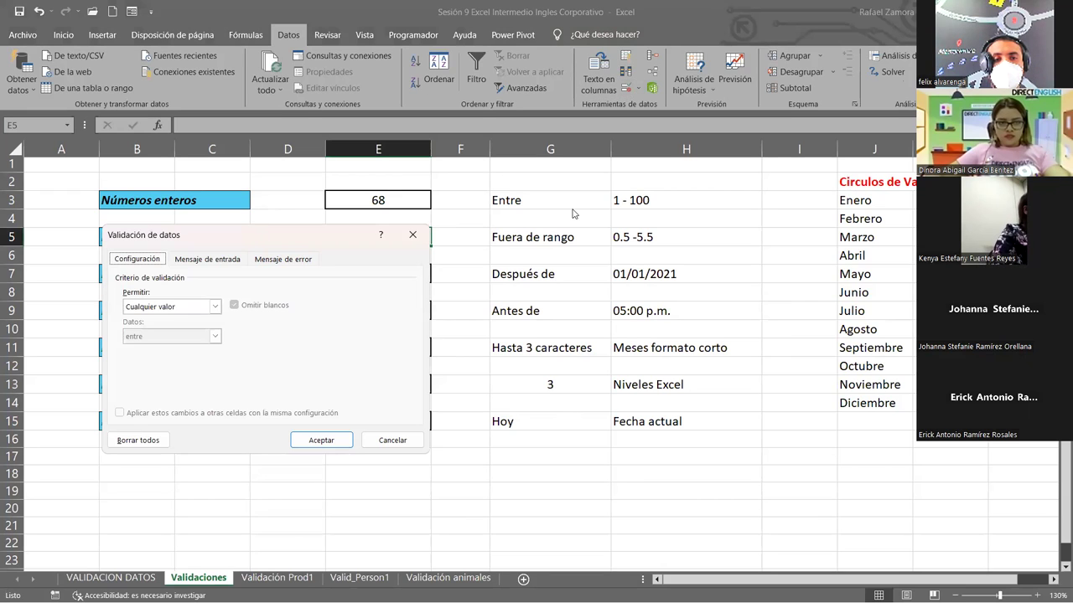
left_click(574, 210)
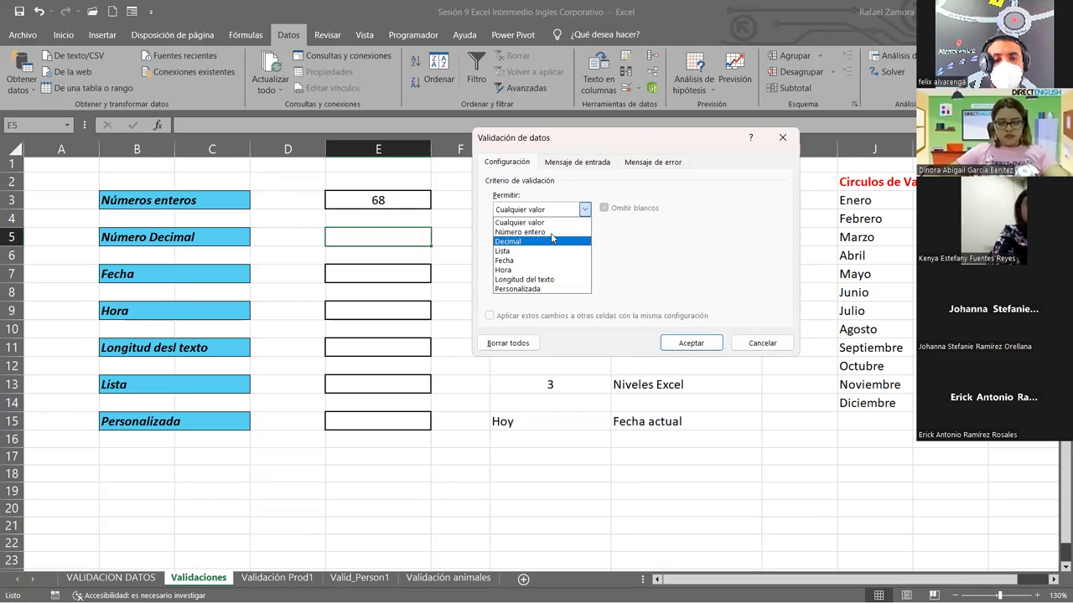
left_click(543, 242)
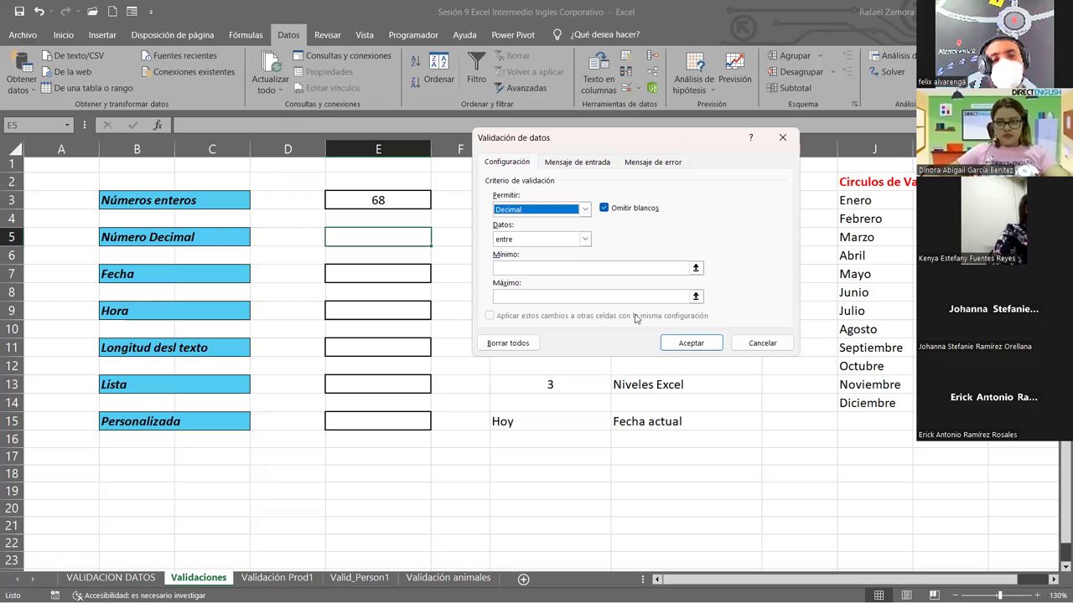
left_click_drag(586, 137, 606, 276)
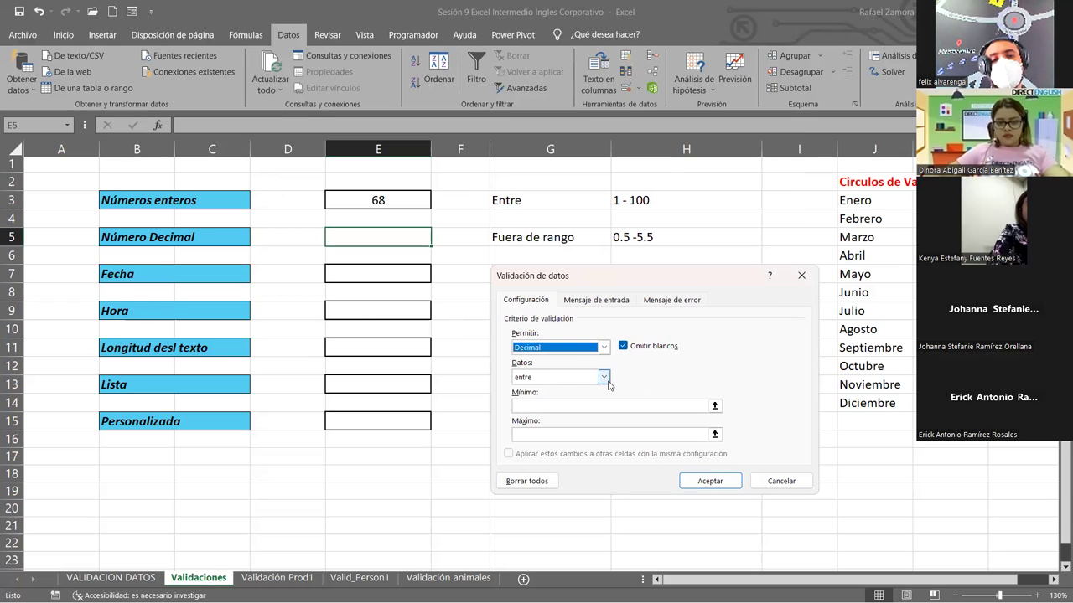
left_click(604, 378)
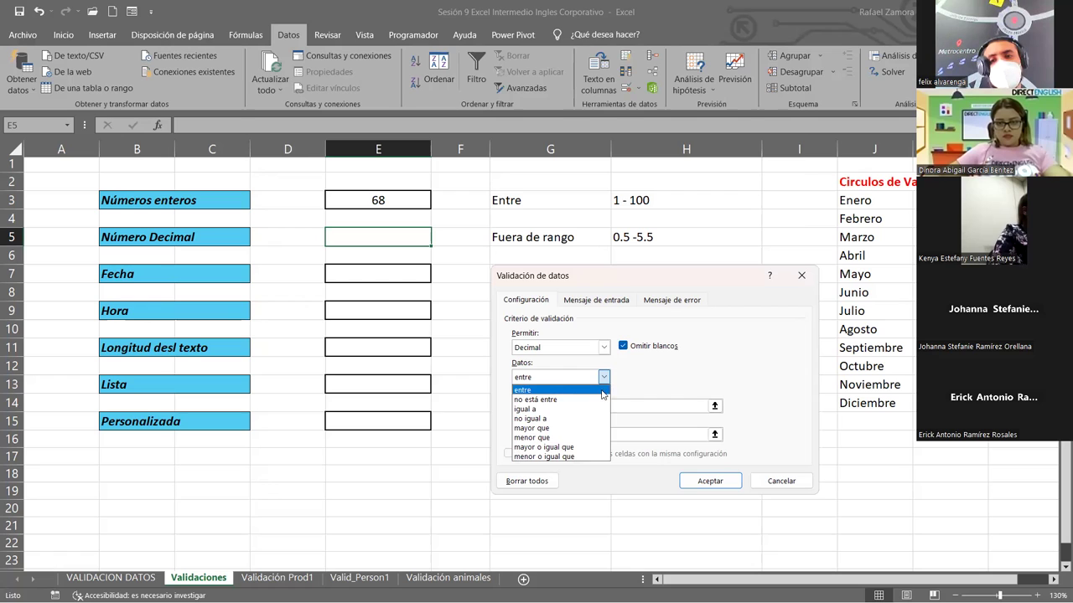
left_click(553, 402)
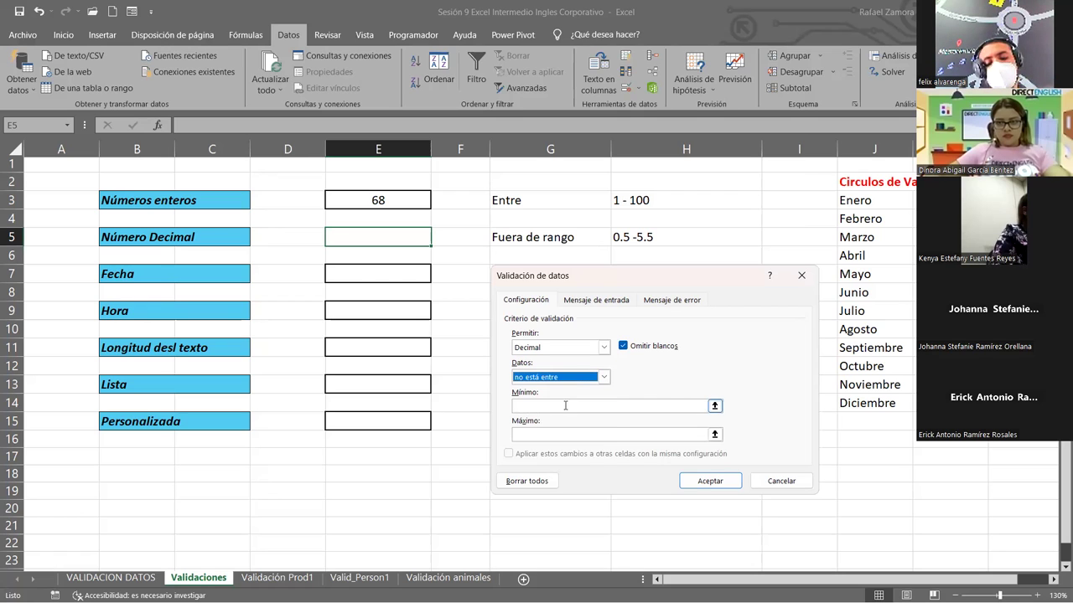
left_click(560, 405)
type("0.5")
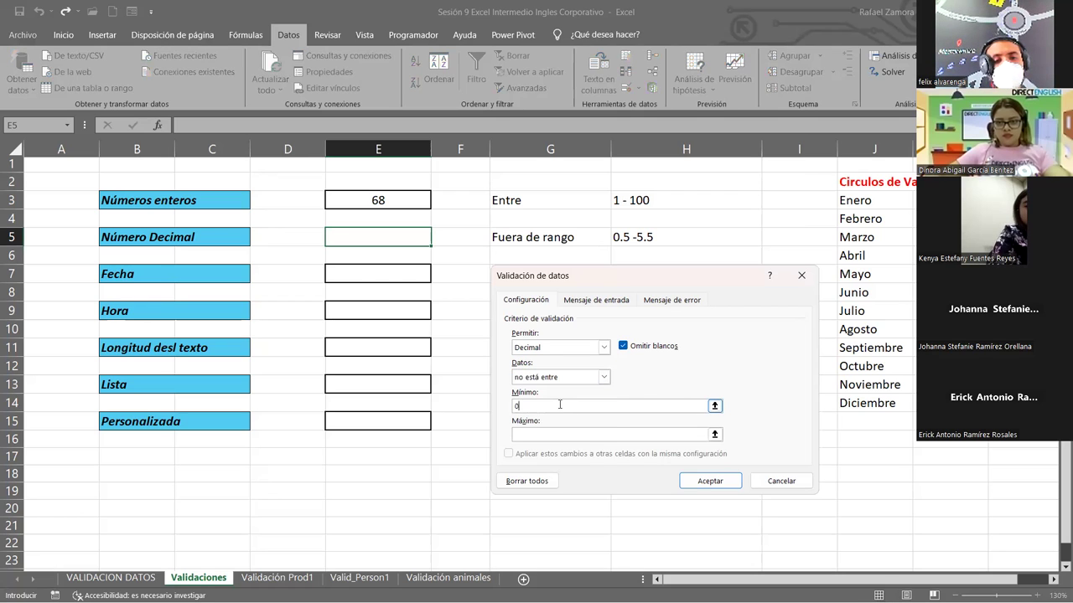
left_click(571, 431)
type("5.5")
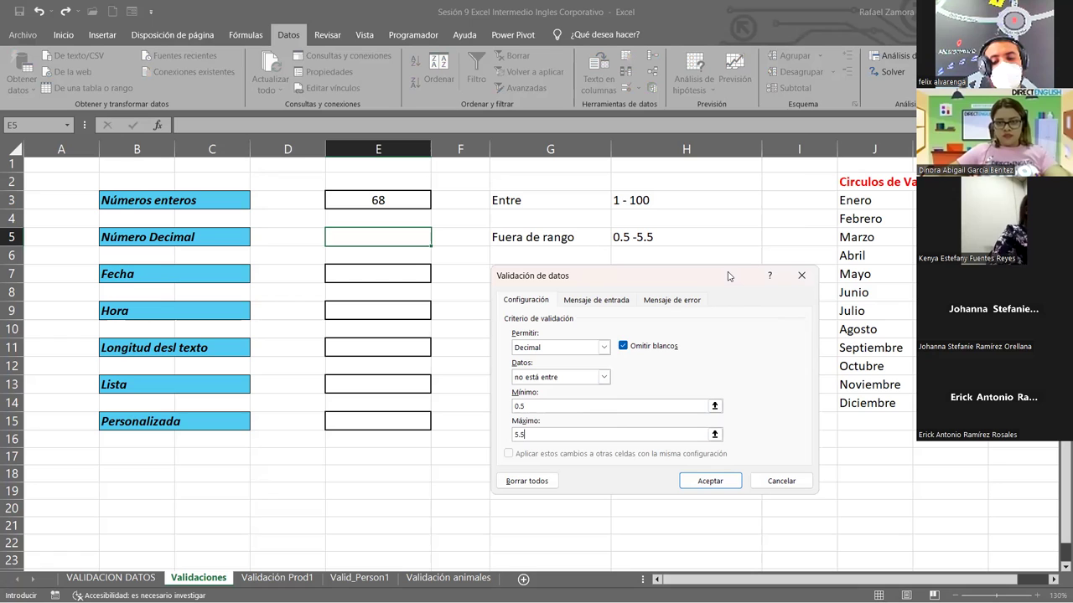
left_click_drag(726, 279, 676, 152)
left_click(558, 178)
left_click(506, 240)
Type title 'Decimales' and message 'Ingrese valor fuera del rango de 0.5 y 5.5', correcting typos
type("ho")
key("BackSpace")
key("BackSpace")
type("Decimales")
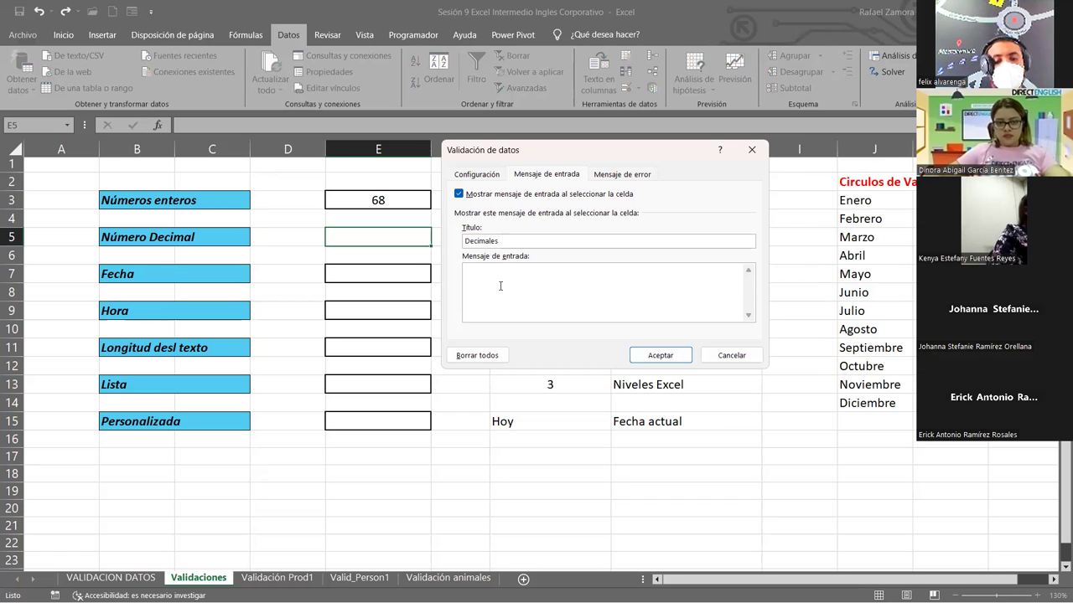
type("Ingrese val")
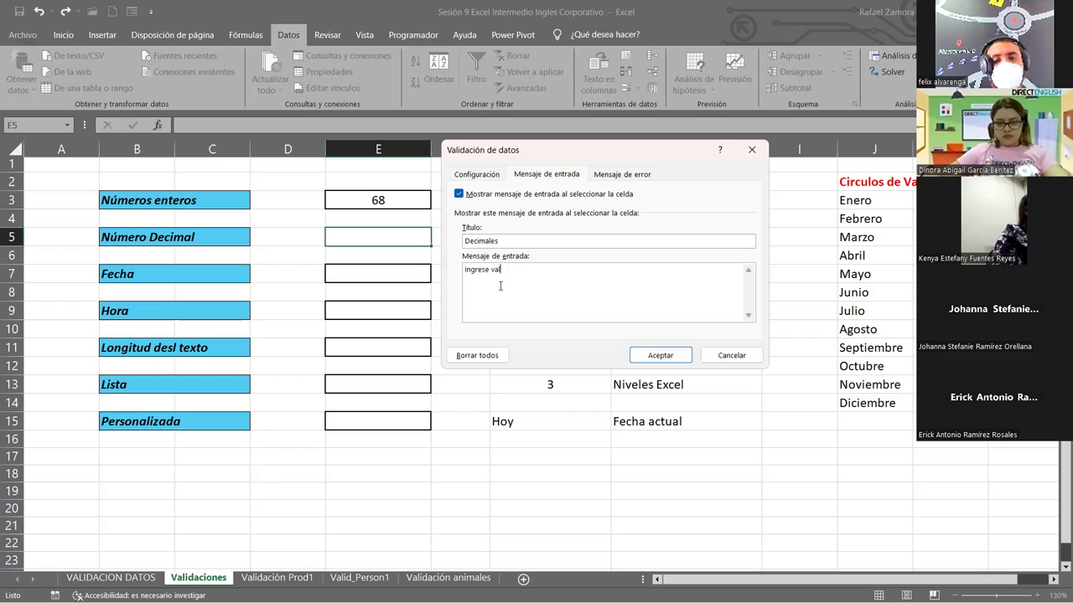
type("or entre")
type("0,")
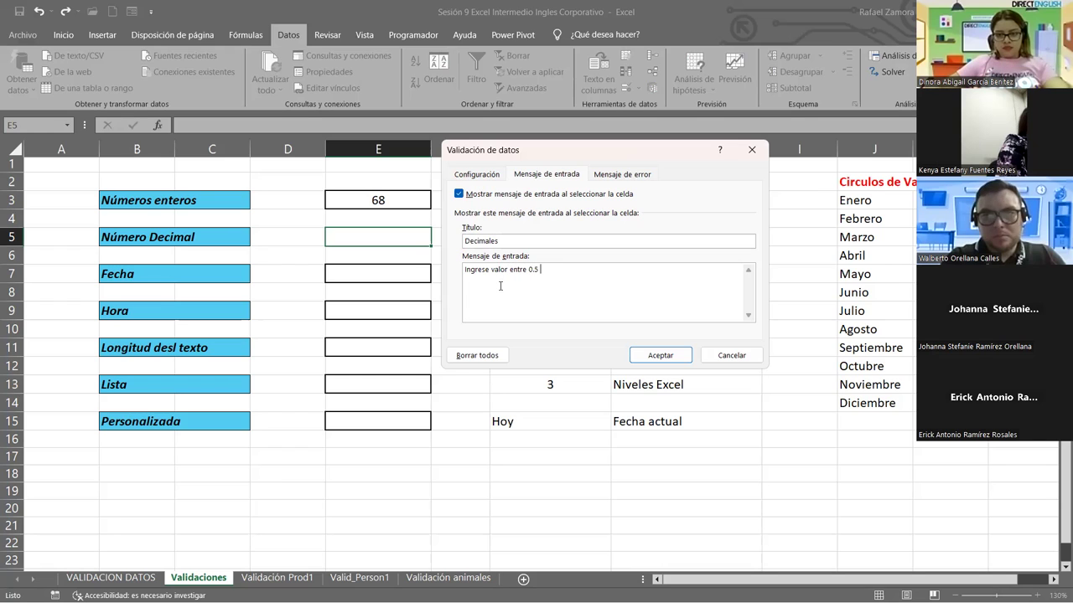
key("BackSpace")
key("BackSpace")
key("BackSpace")
key("BackSpace")
key("BackSpace")
key("BackSpace")
key("BackSpace")
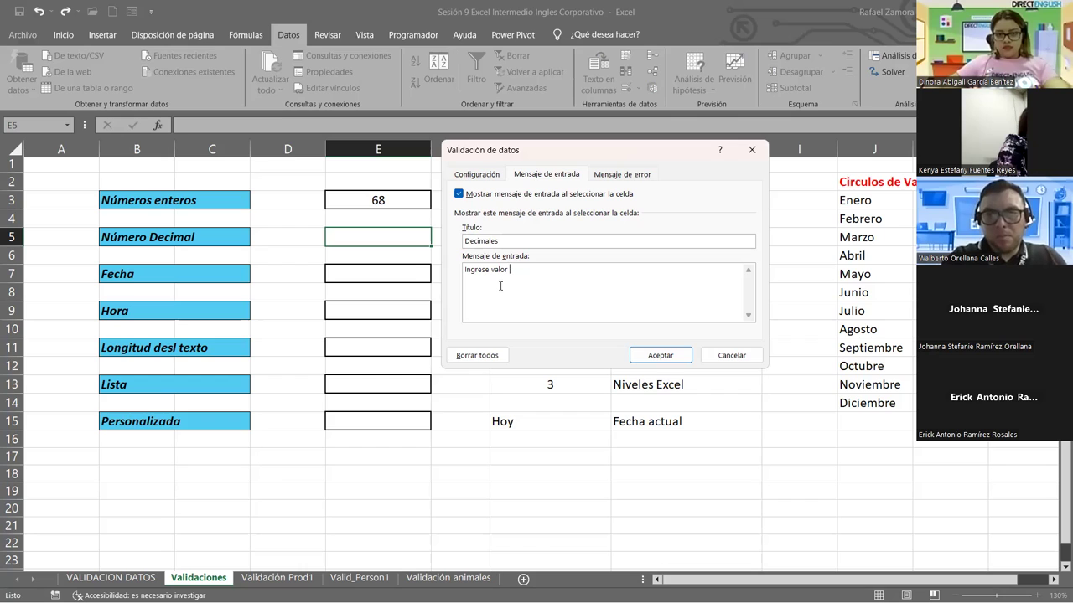
type("fuera del ranf")
key("BackSpace")
type("go de 0.5 y 5.5")
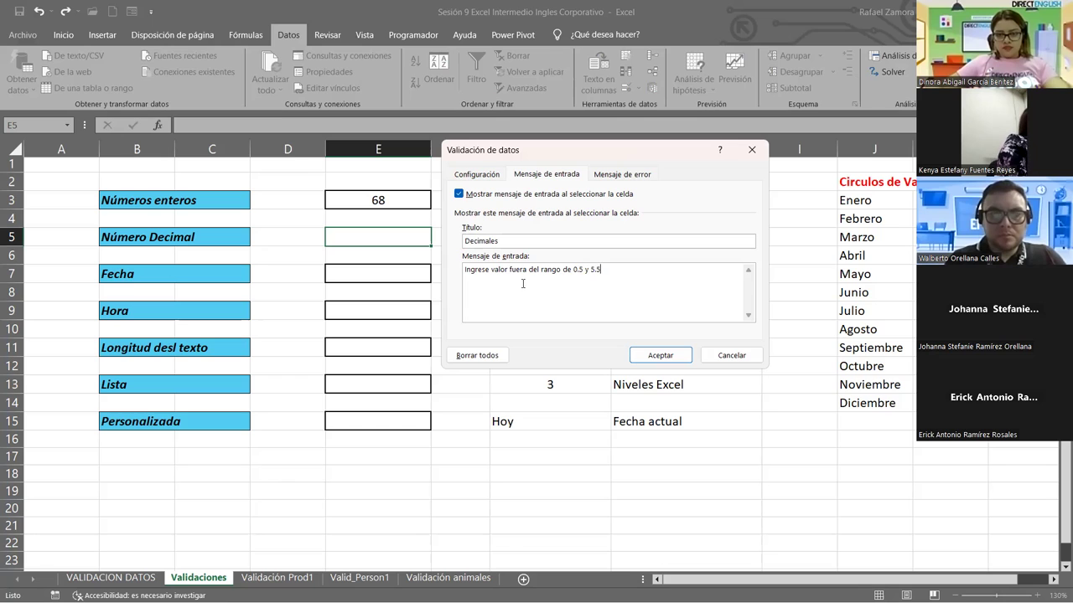
Enter Alto alert title 'ERROR' and message 'Verifique dato ingresado', then confirm with Aceptar
left_click(641, 175)
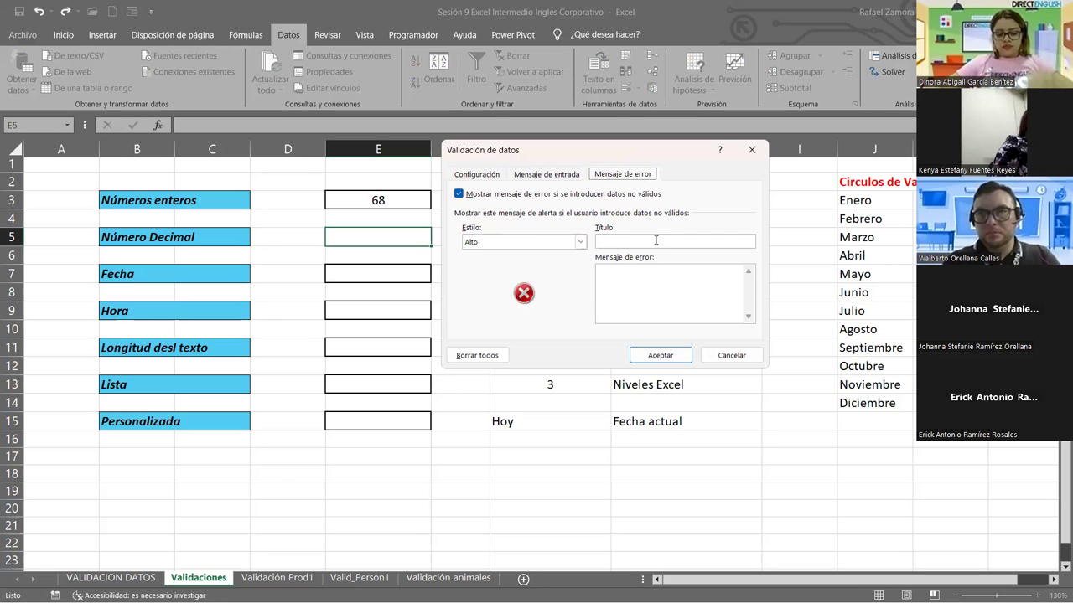
left_click(617, 240)
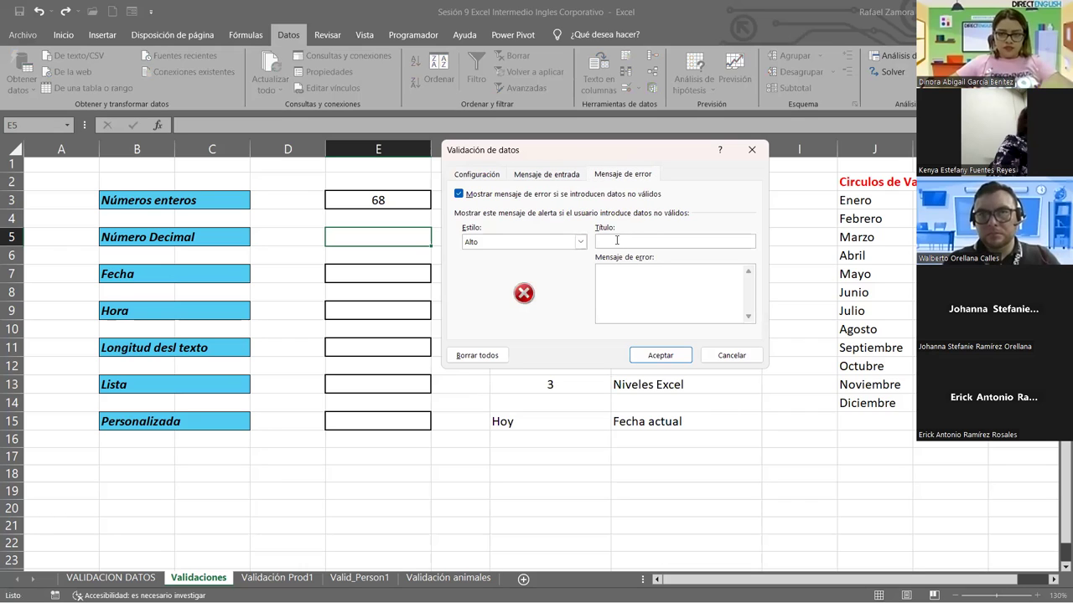
type("ERROR")
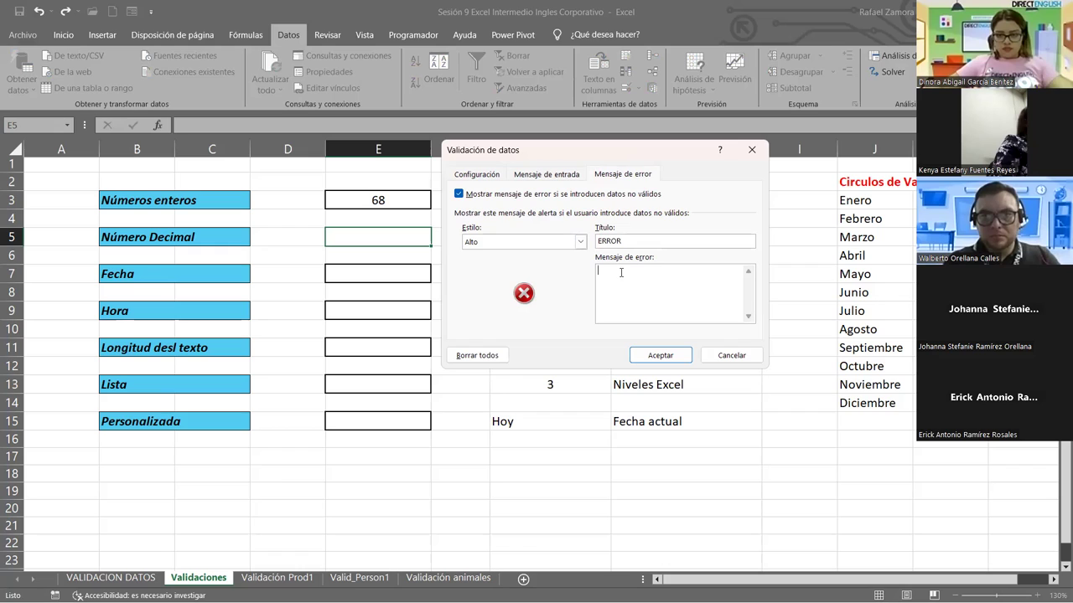
type("Veri")
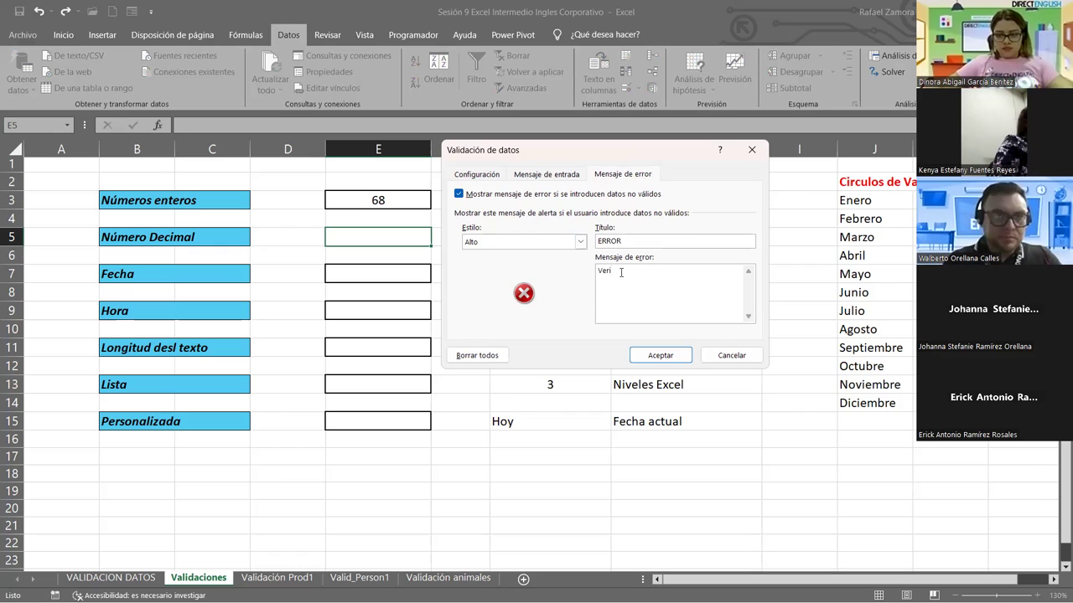
type("fique da")
type("to ingr")
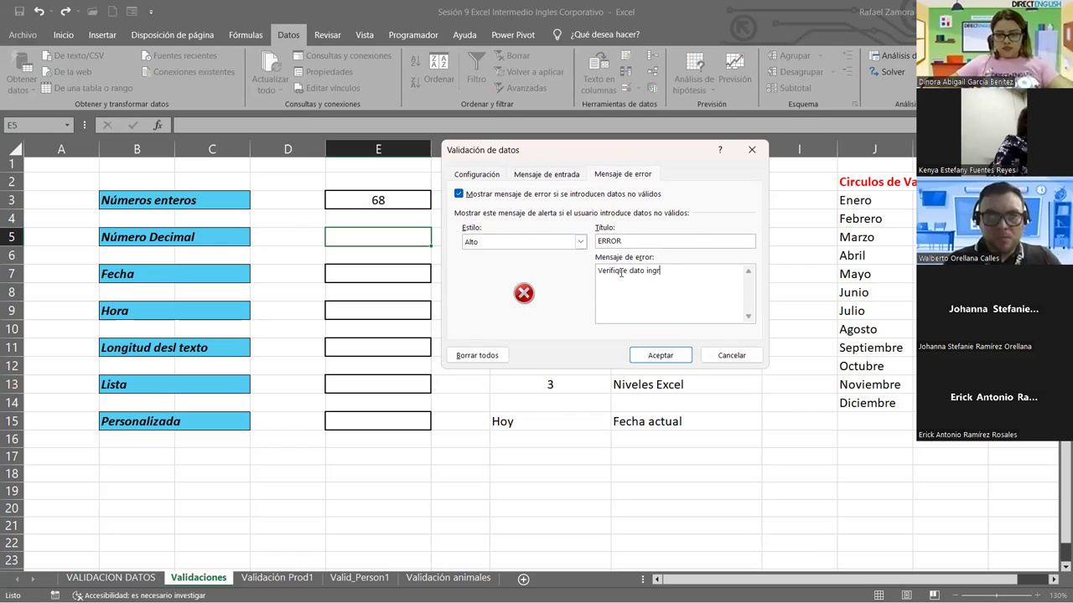
type("o")
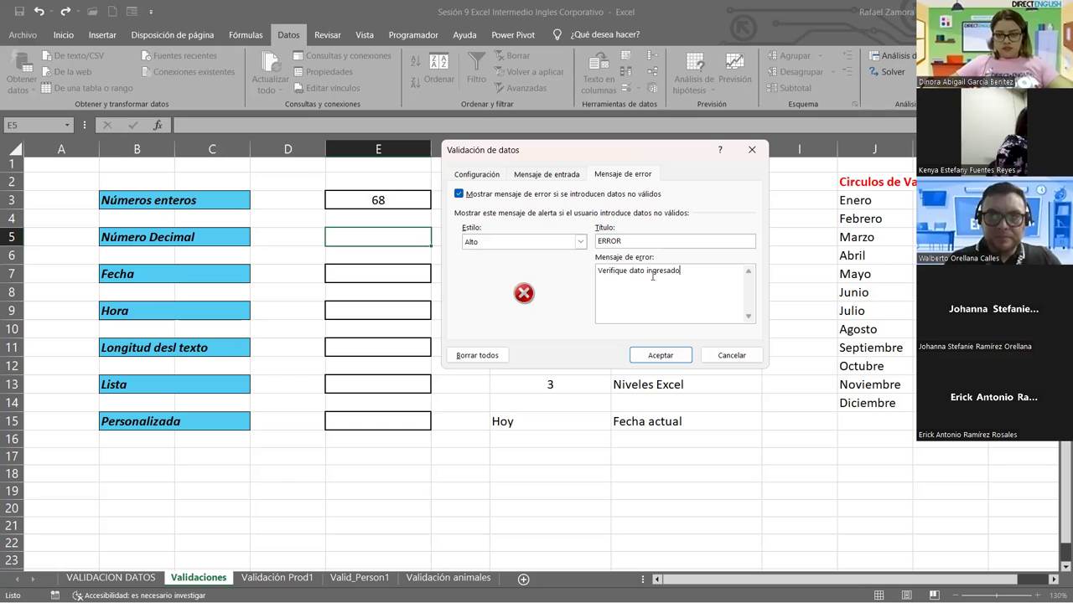
key("Tab")
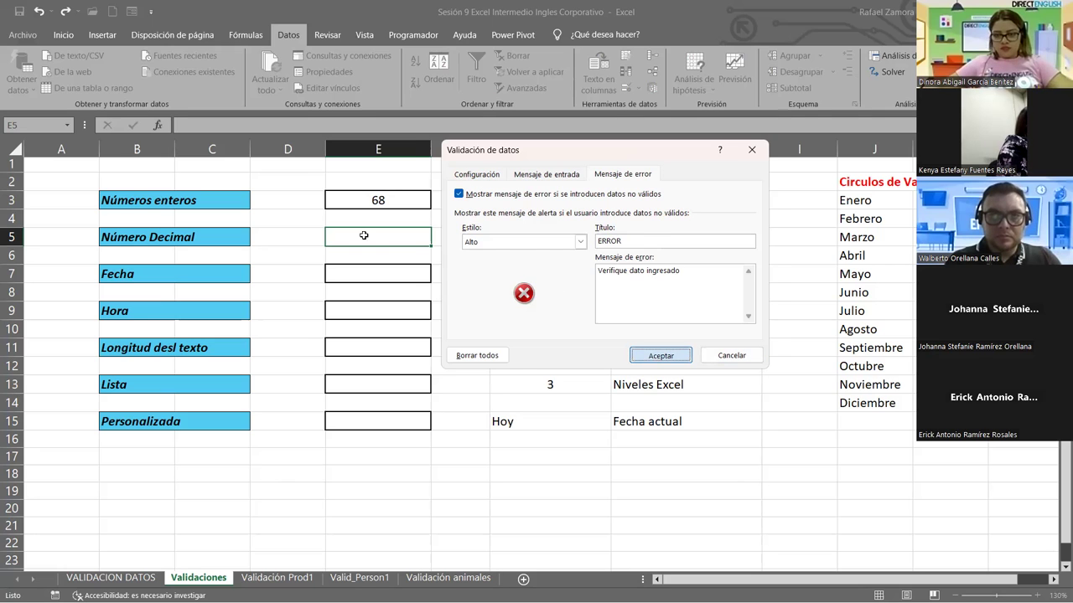
key("Return")
Enter 0.1, 0.2 and 0.4 in turn into cell E5
type("0.1")
key("Return")
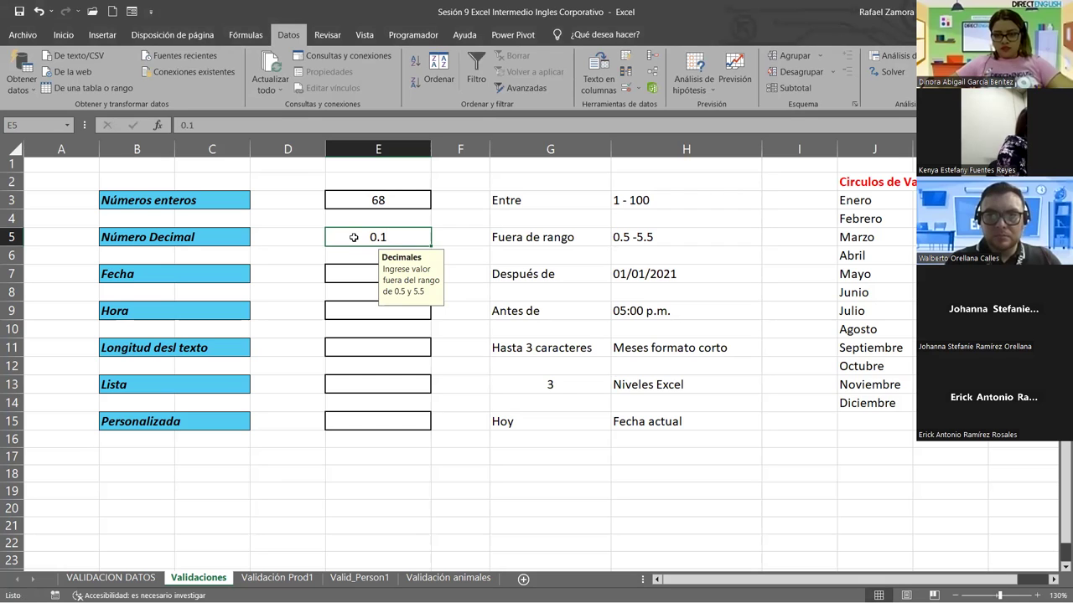
type("0.2")
key("Return")
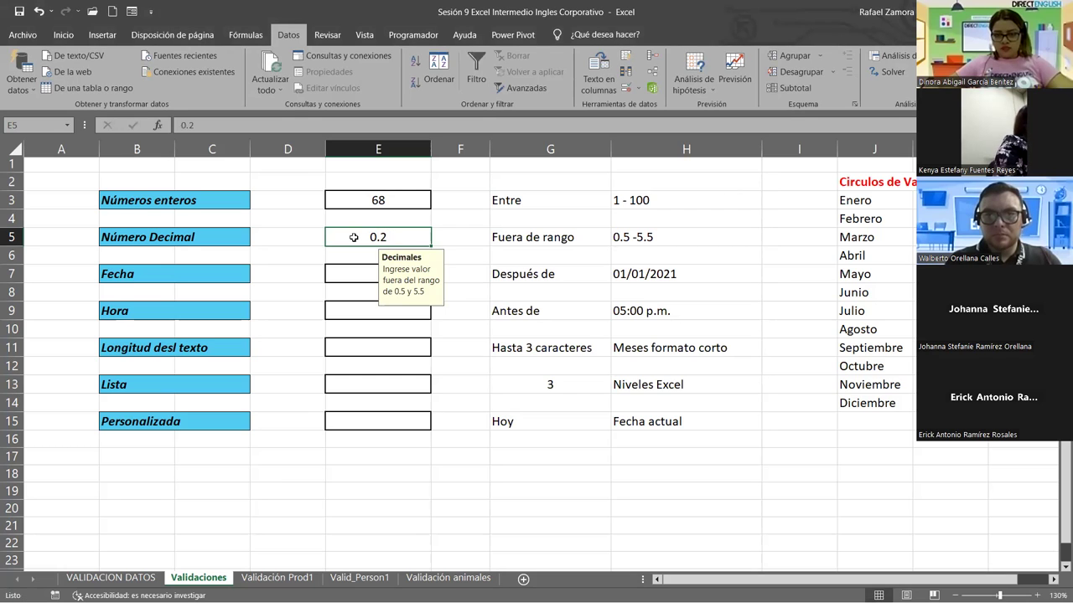
type("0.4")
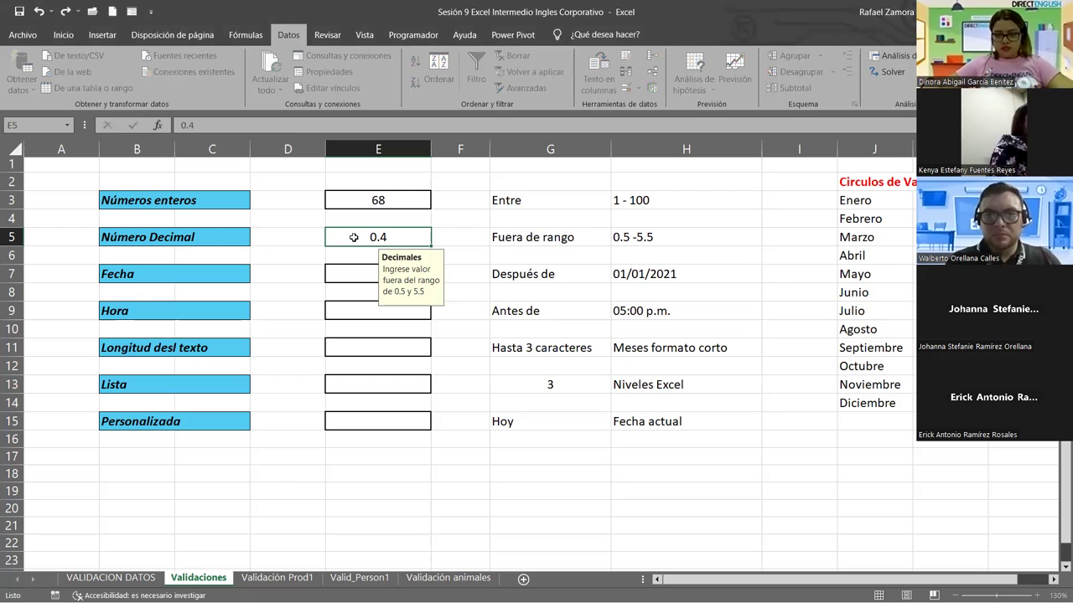
key("Return")
Try 0.5 and 5.5 in E5, retrying after each ERROR alert, then enter 5.6
type("0.5")
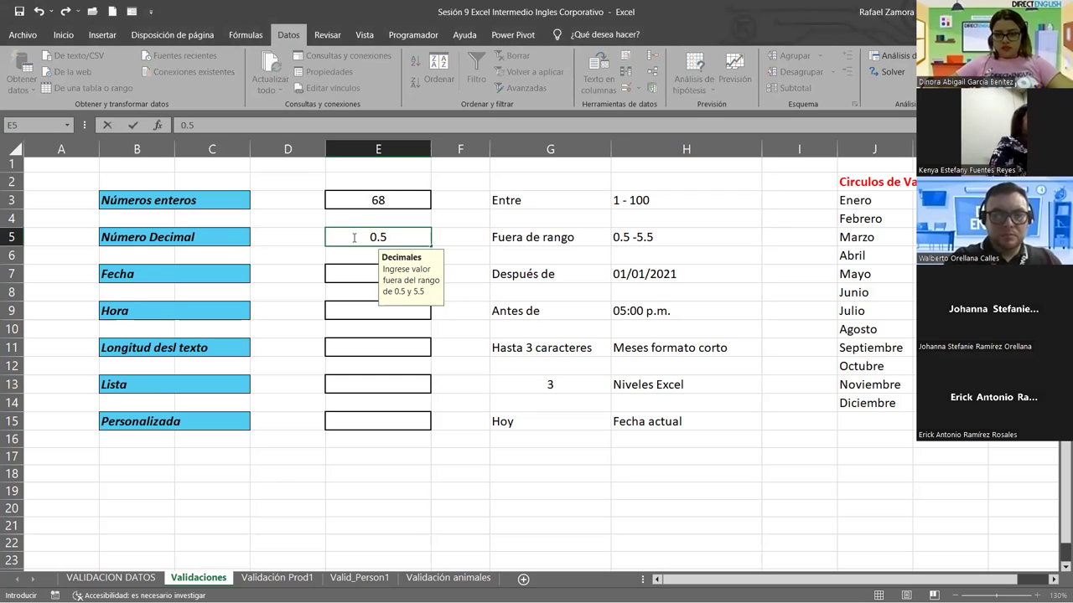
key("Return")
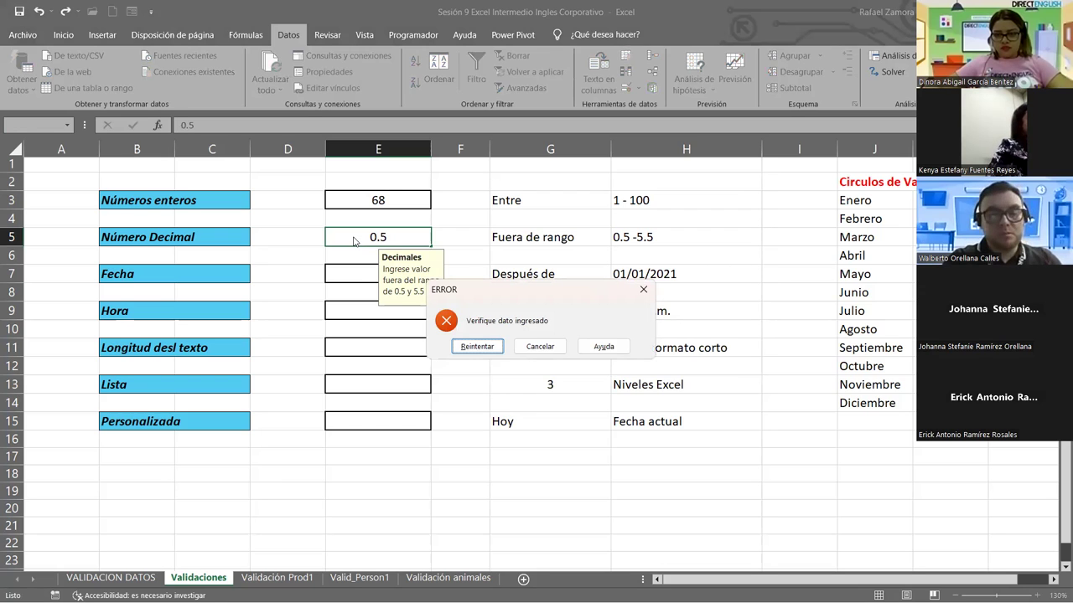
key("Return")
type("5.5")
key("Return")
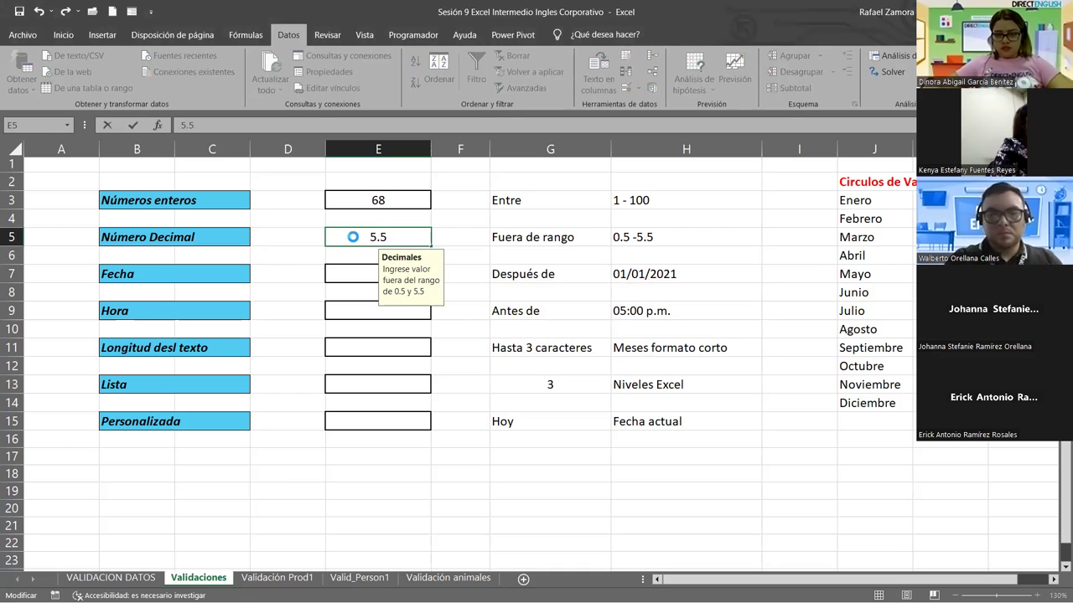
key("Return")
type("5.6")
key("Return")
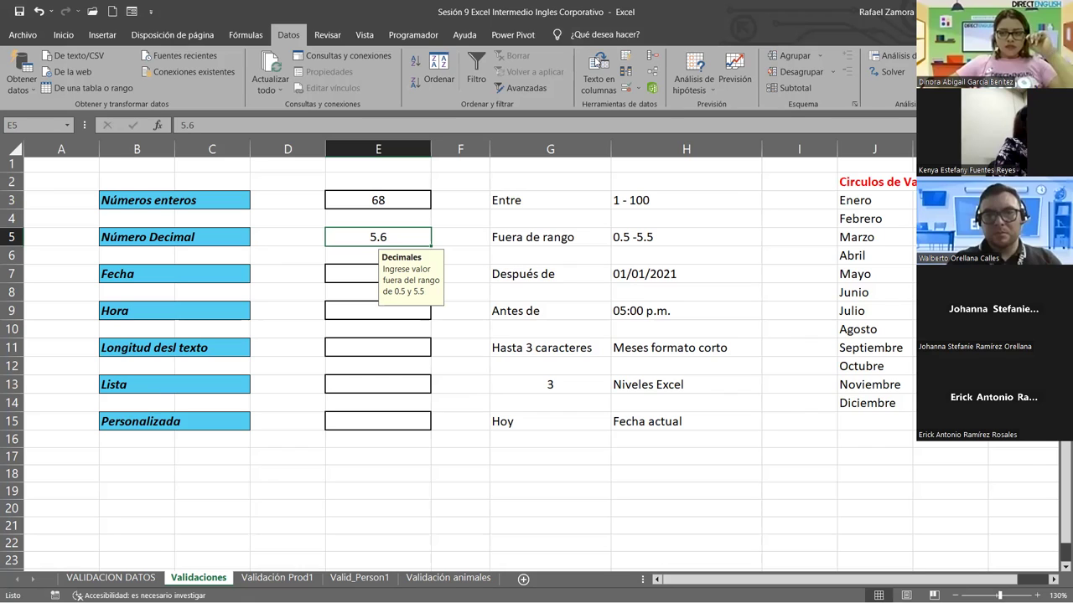
Switch between E3 and E5 to view their input prompts, then select G6
left_click(419, 201)
left_click(357, 236)
left_click(364, 201)
left_click(359, 235)
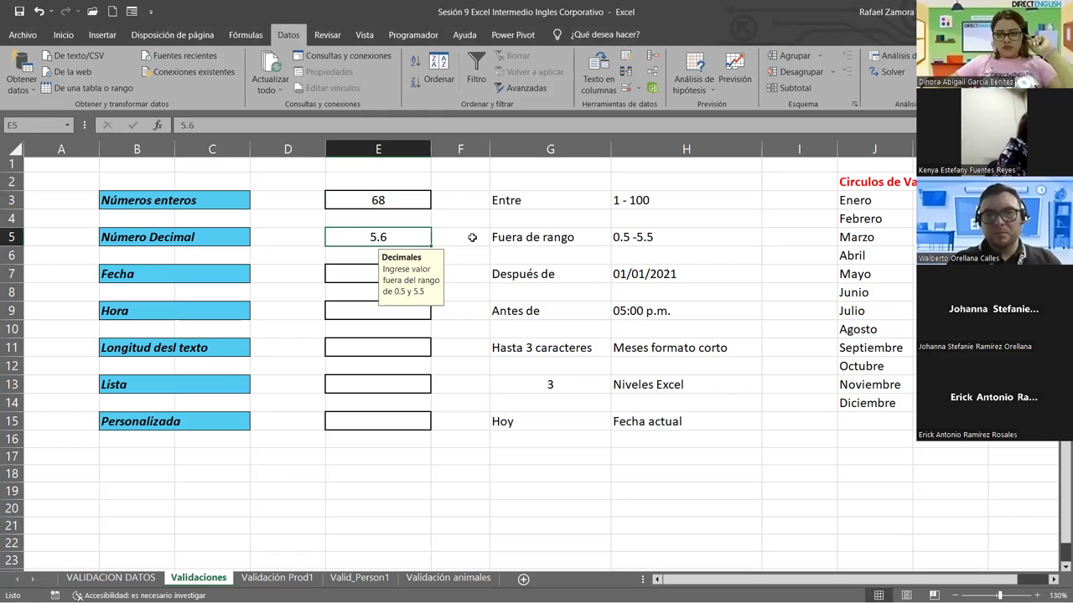
left_click(554, 261)
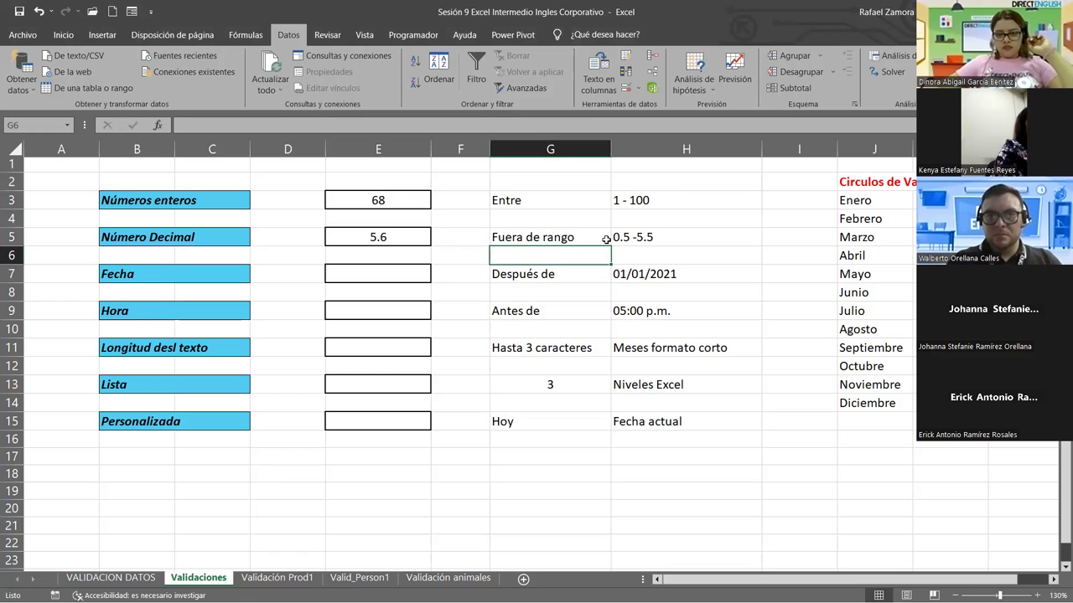
left_click(394, 274)
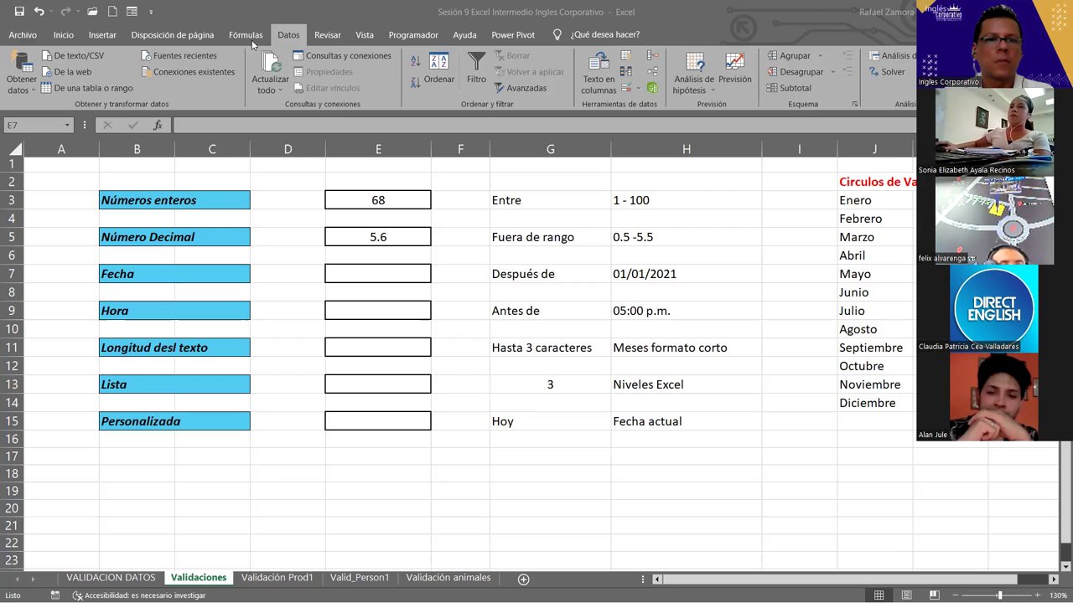
left_click(362, 28)
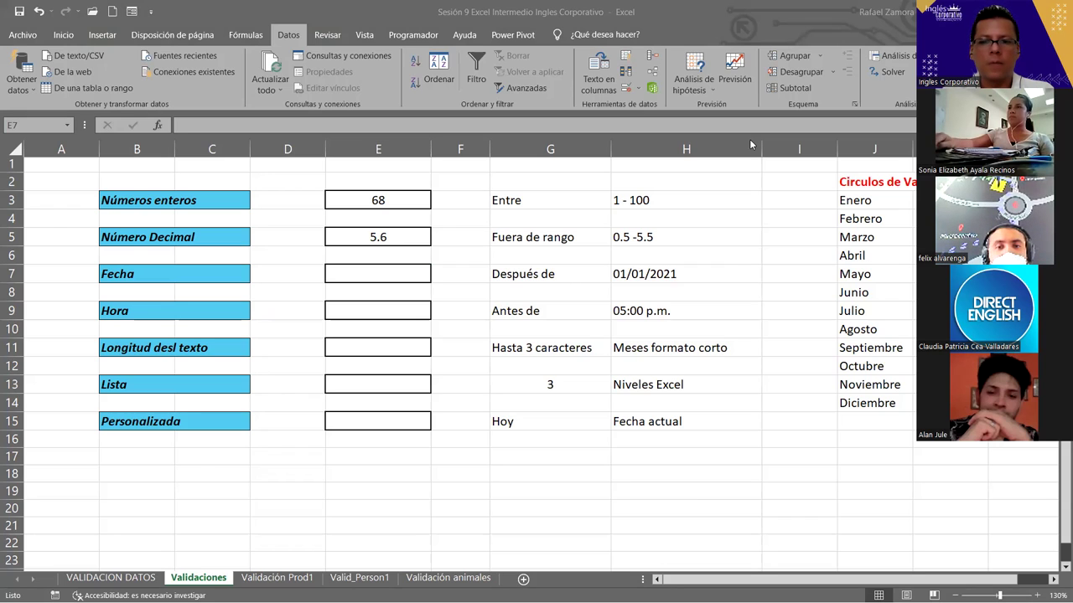
left_click(749, 139)
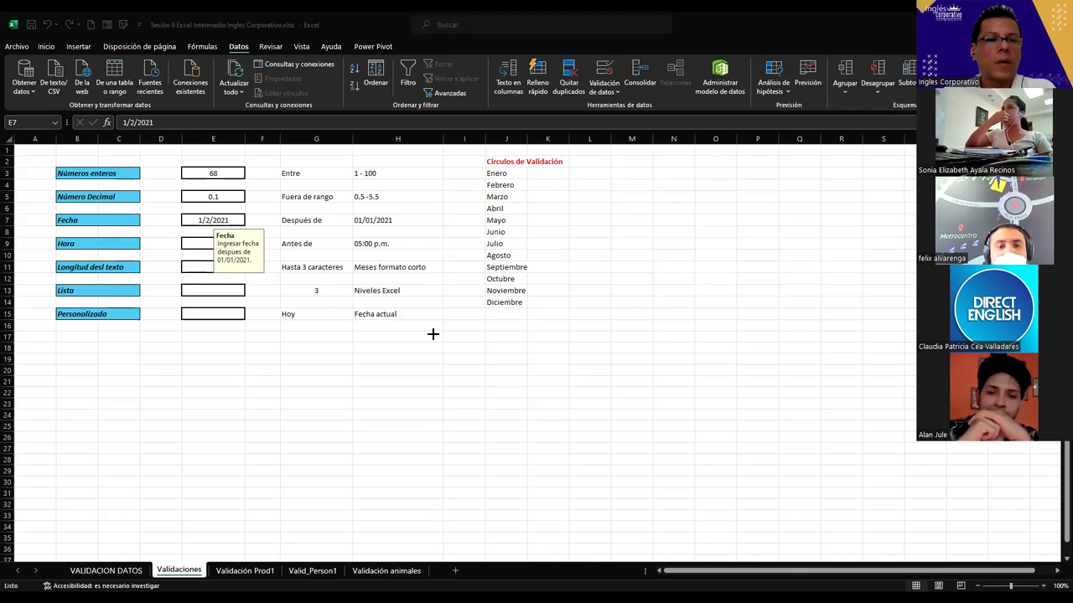
Enter 30/12/2020 in E7 and retry after the ERROR alert rejects it
left_click(234, 220)
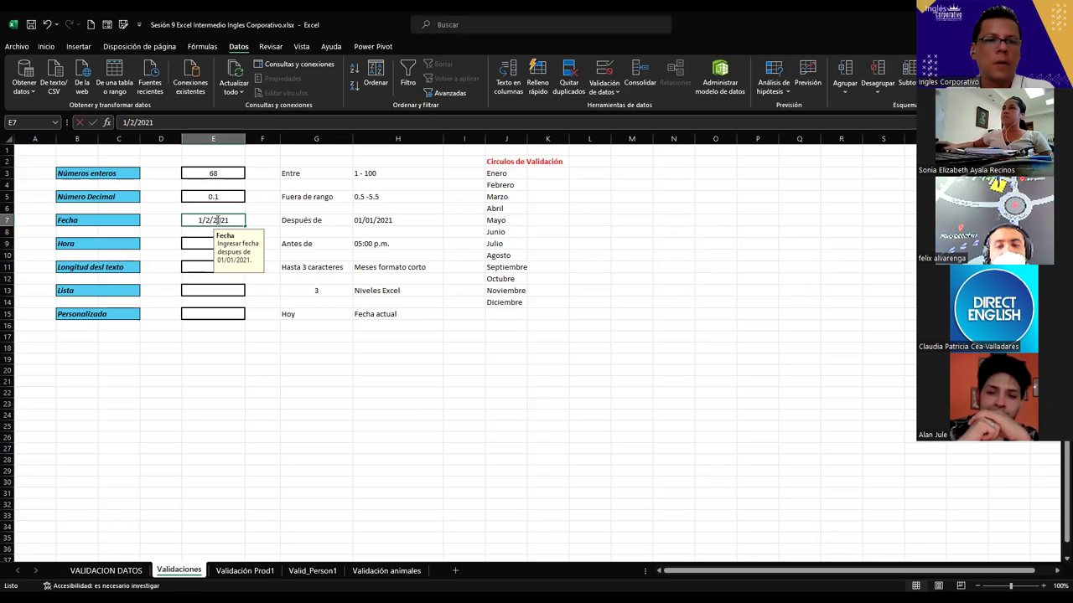
double_click(209, 220)
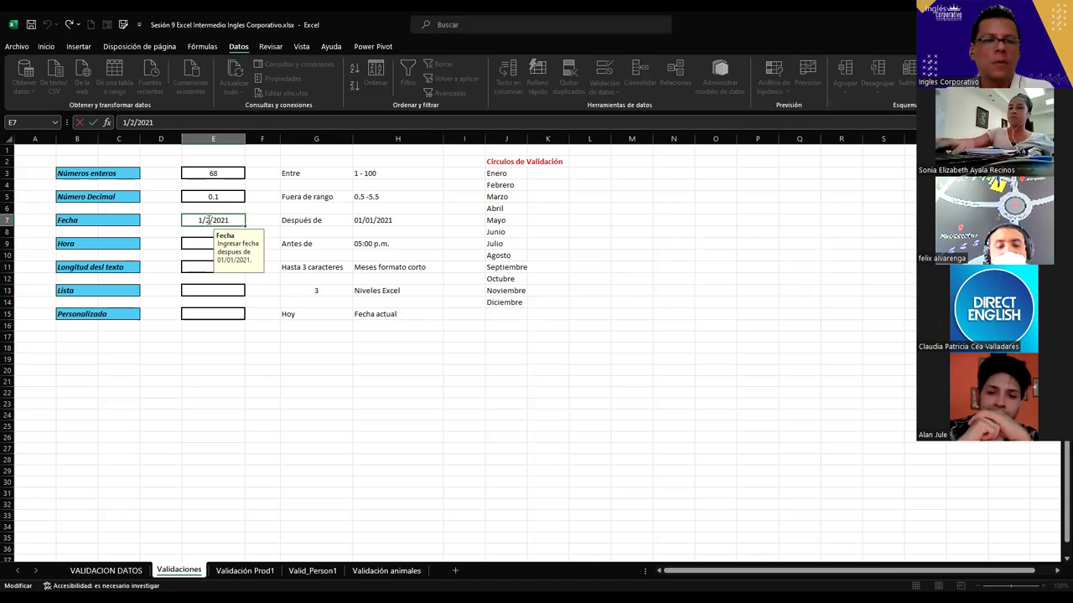
key("BackSpace")
type("30/1")
key("BackSpace")
type("0")
key("Return")
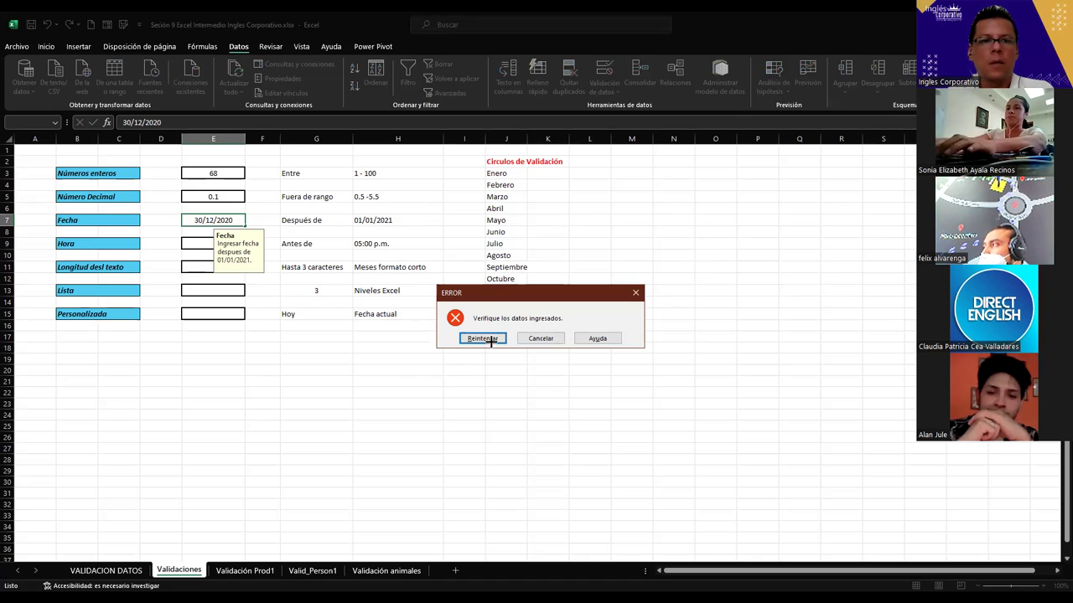
left_click(493, 339)
Change the E7 entry to 1/1/2021 and confirm it
left_click(228, 219)
key("BackSpace")
key("BackSpace")
type("1")
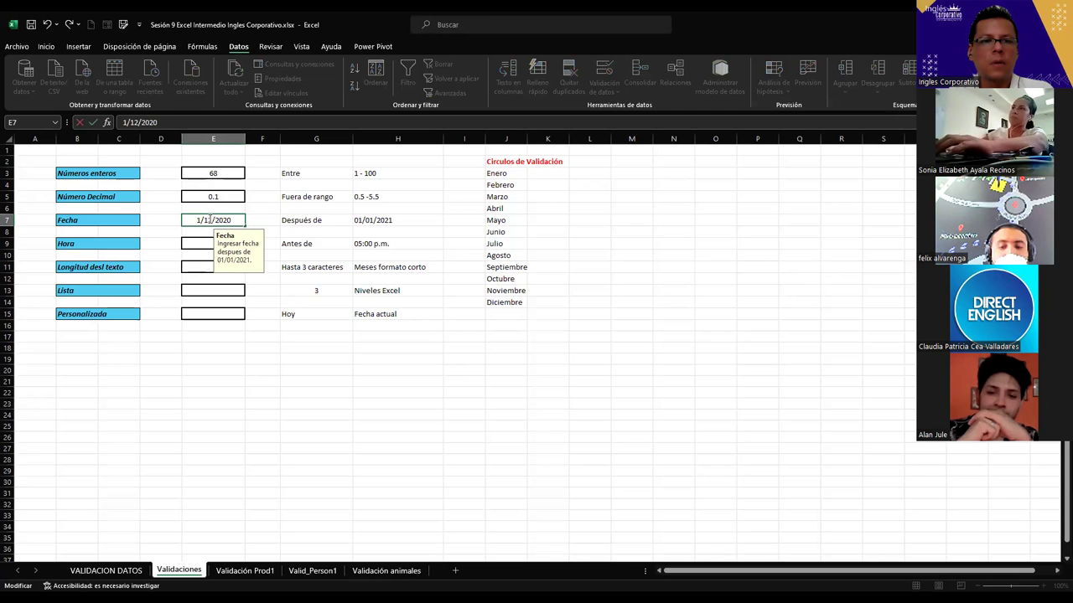
left_click_drag(207, 220, 232, 220)
type("1/2021")
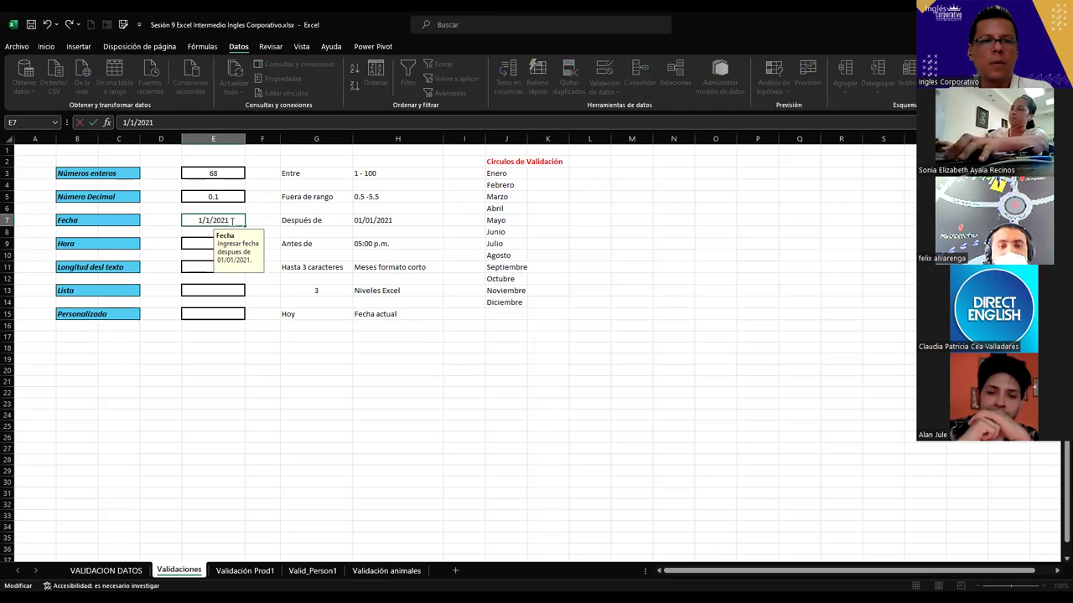
key("Return")
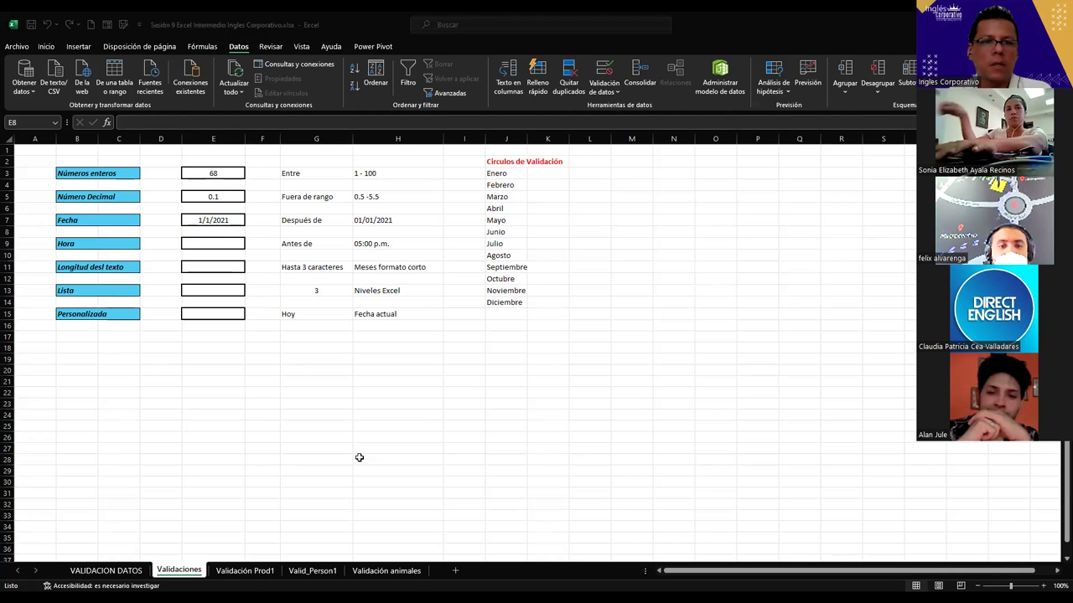
Change the E7 date to 1/1/2022
double_click(234, 220)
key("BackSpace")
type("2")
key("Return")
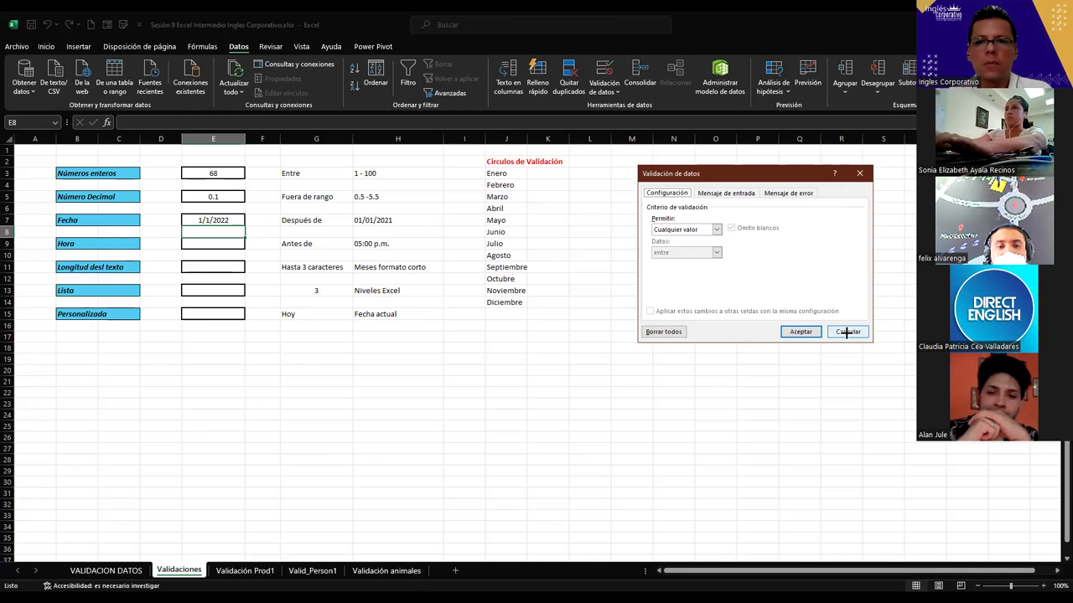
key("Escape")
left_click(213, 219)
right_click(204, 217)
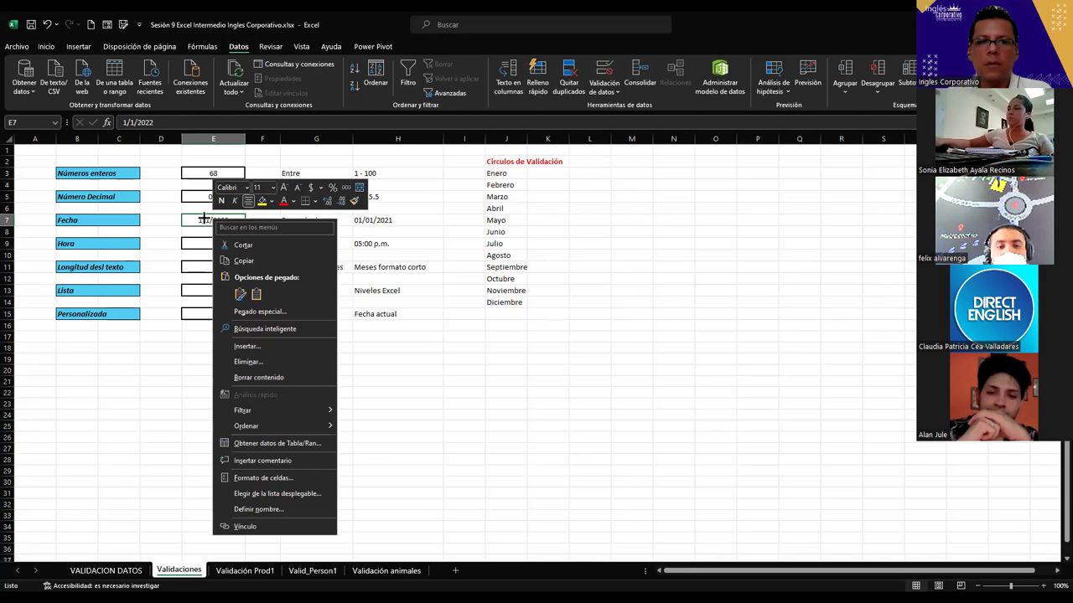
left_click(204, 217)
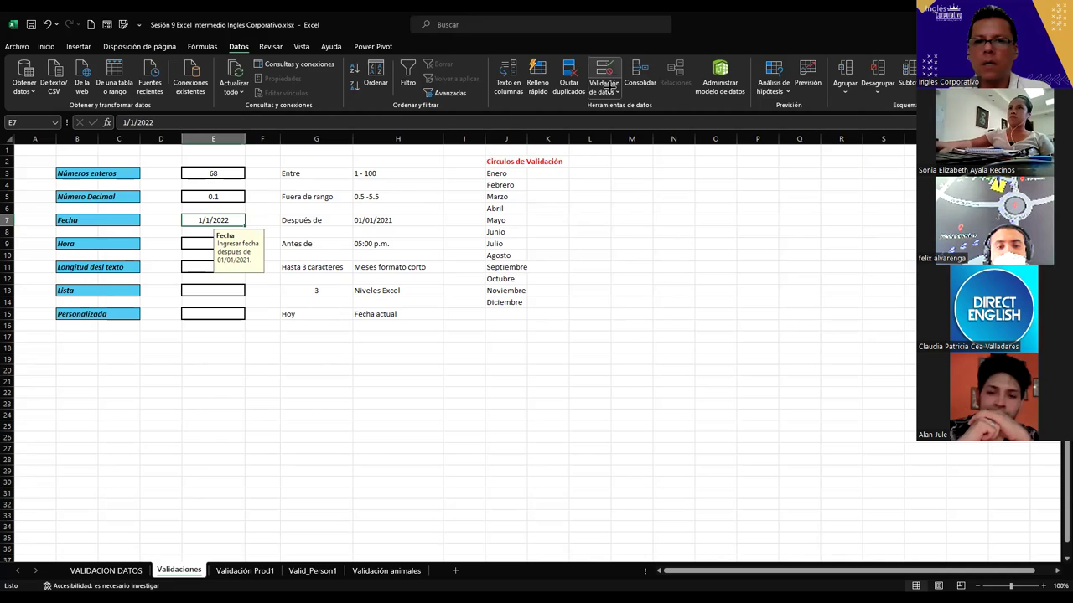
Review E7's on-or-after date rule, input message and error alert in Validación de datos
key("alt+a")
key("v")
key("v")
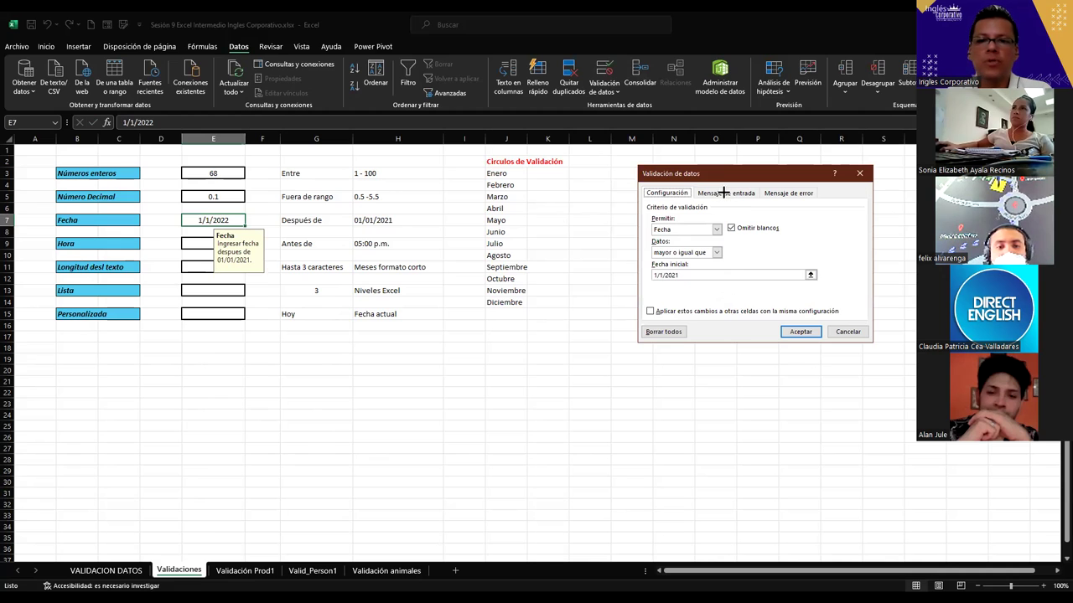
left_click(713, 252)
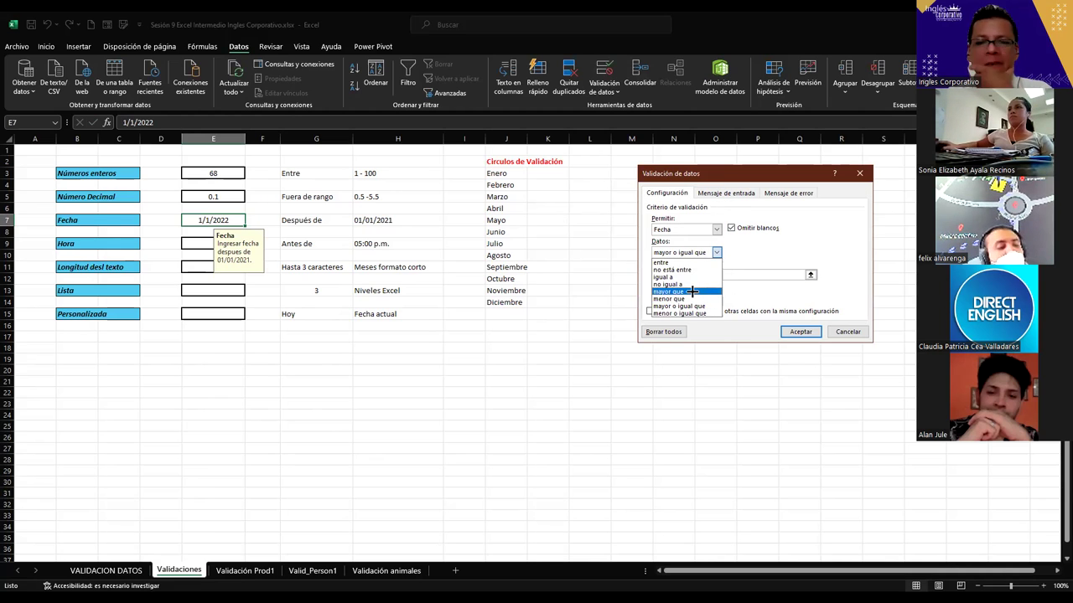
left_click(744, 231)
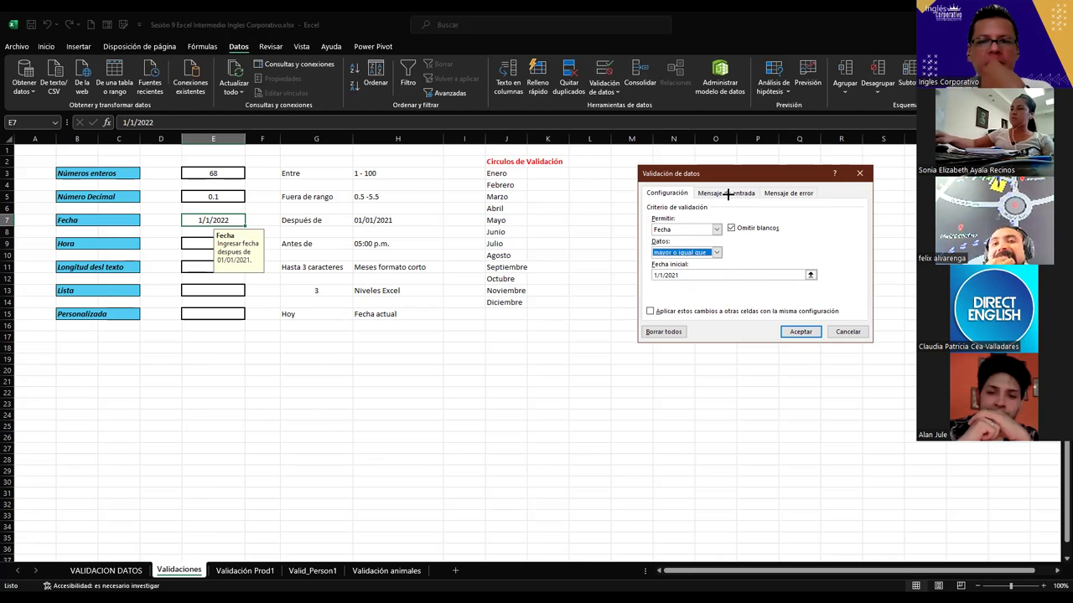
left_click(727, 194)
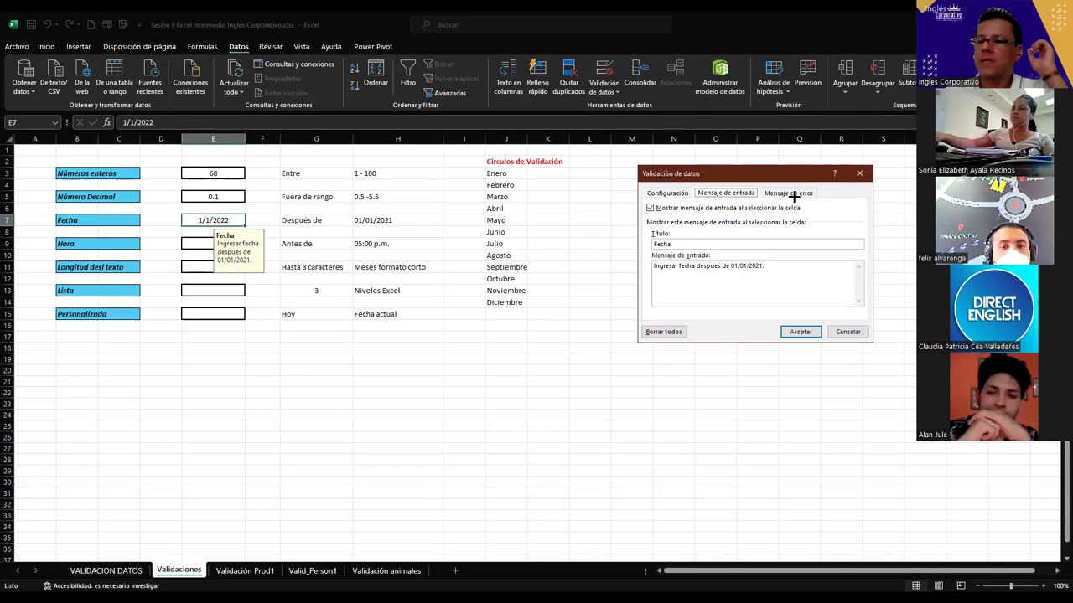
left_click(768, 195)
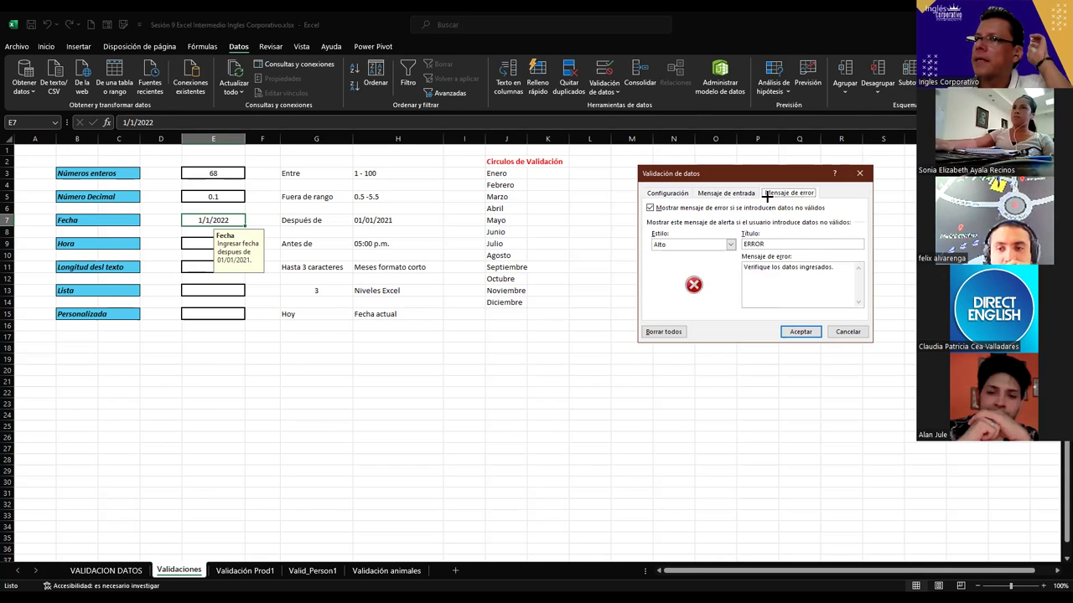
left_click(739, 194)
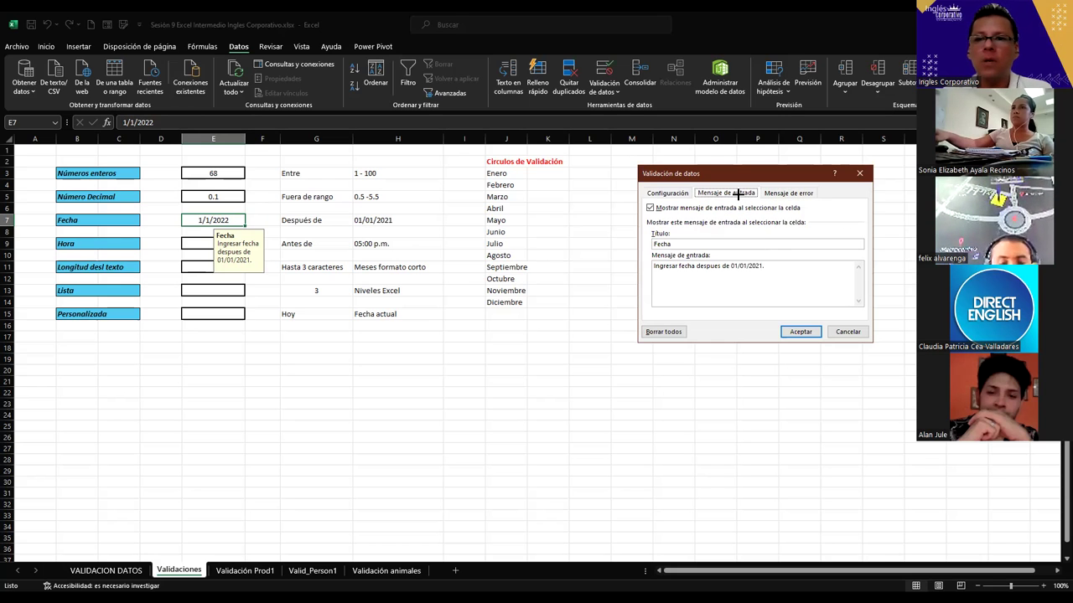
left_click(657, 195)
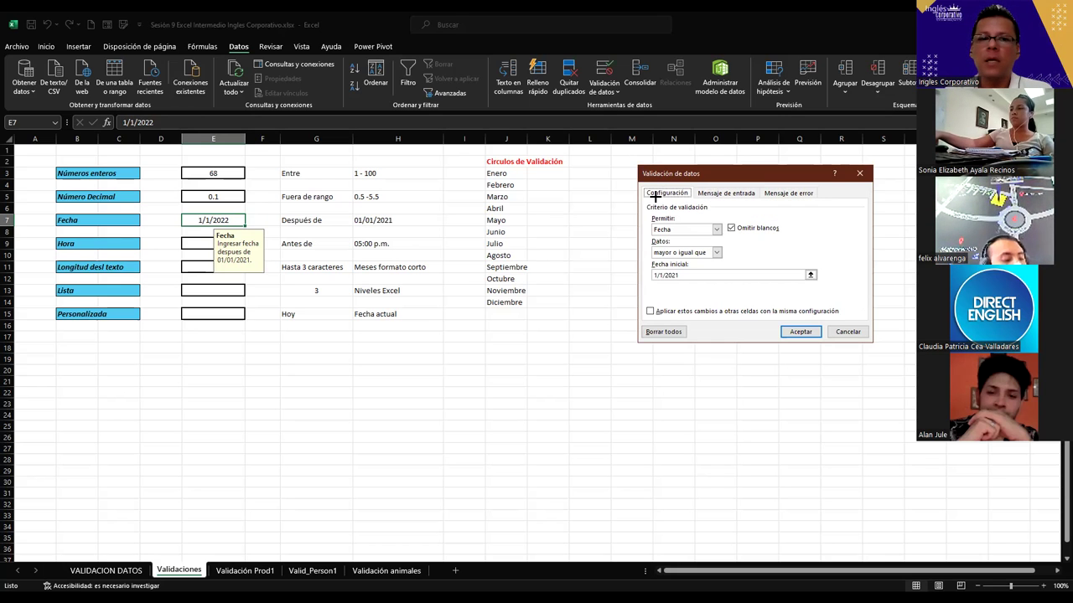
left_click(387, 456)
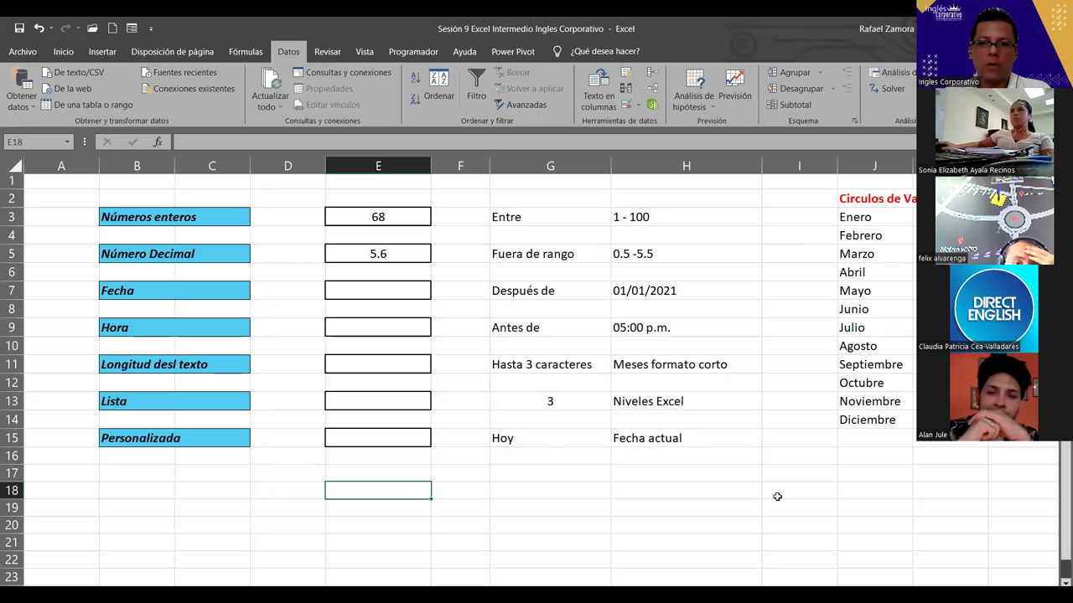
Select the empty Fecha cell E7 in the other workbook window
left_click(396, 292)
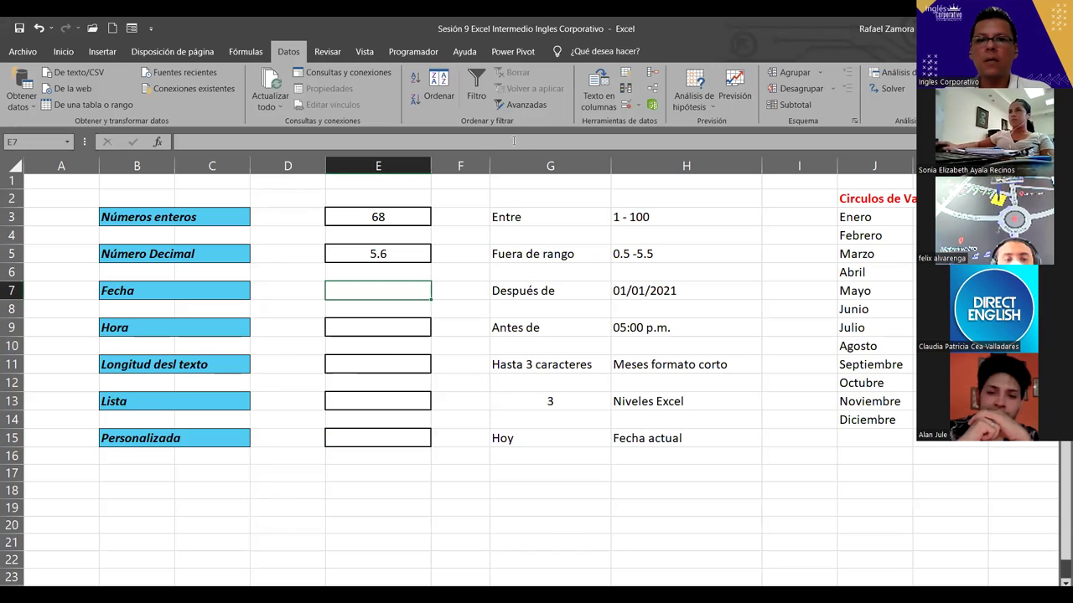
Restrict E7 to dates greater than 1-1-21
left_click(624, 99)
left_click(484, 192)
left_click(531, 239)
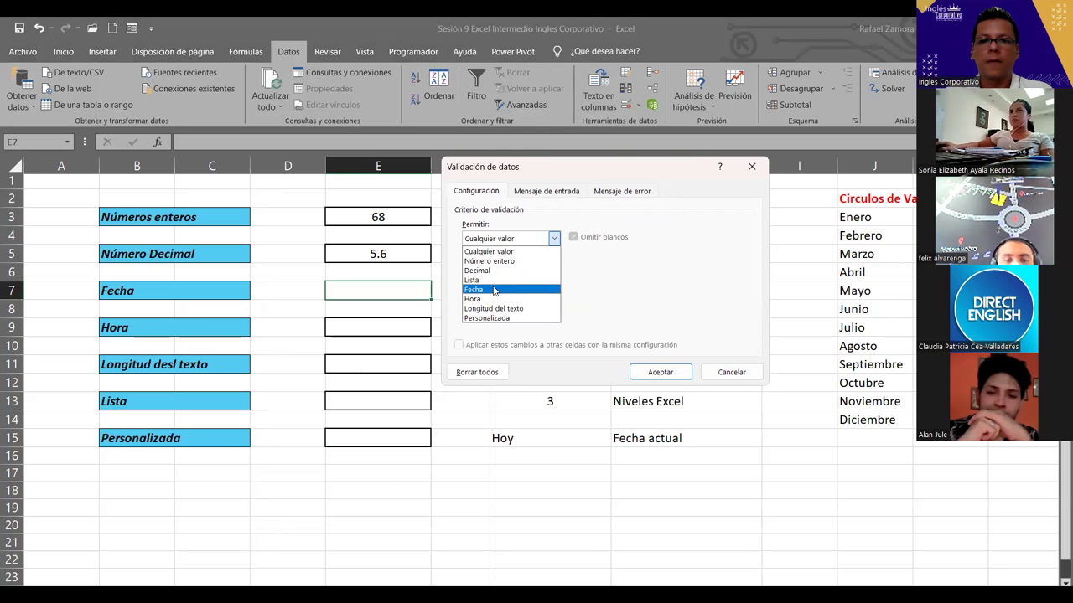
left_click(495, 290)
left_click(553, 268)
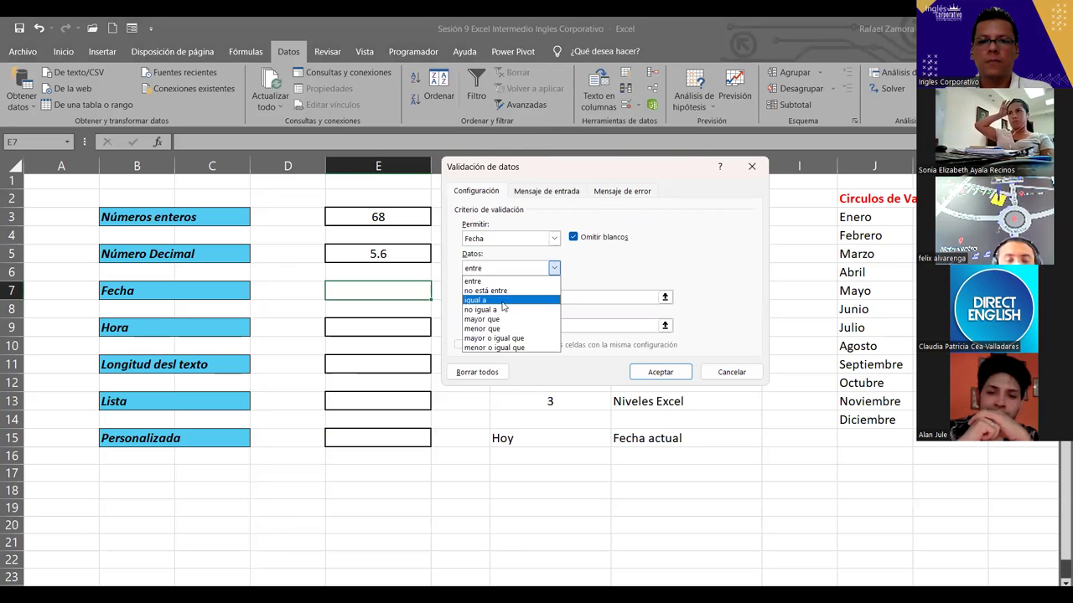
left_click(503, 319)
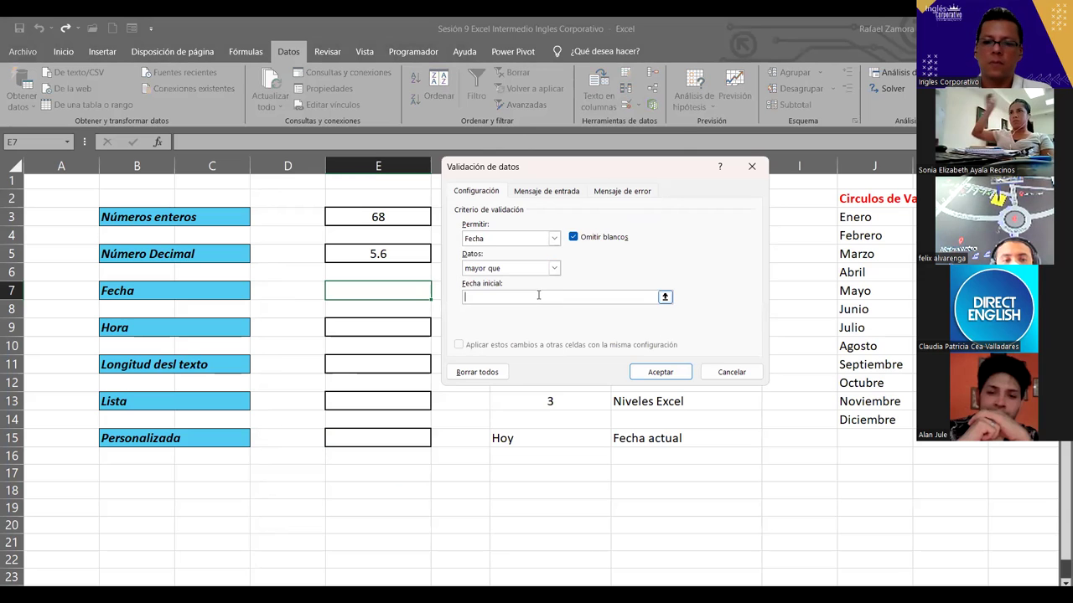
left_click(538, 295)
type("1-1-23")
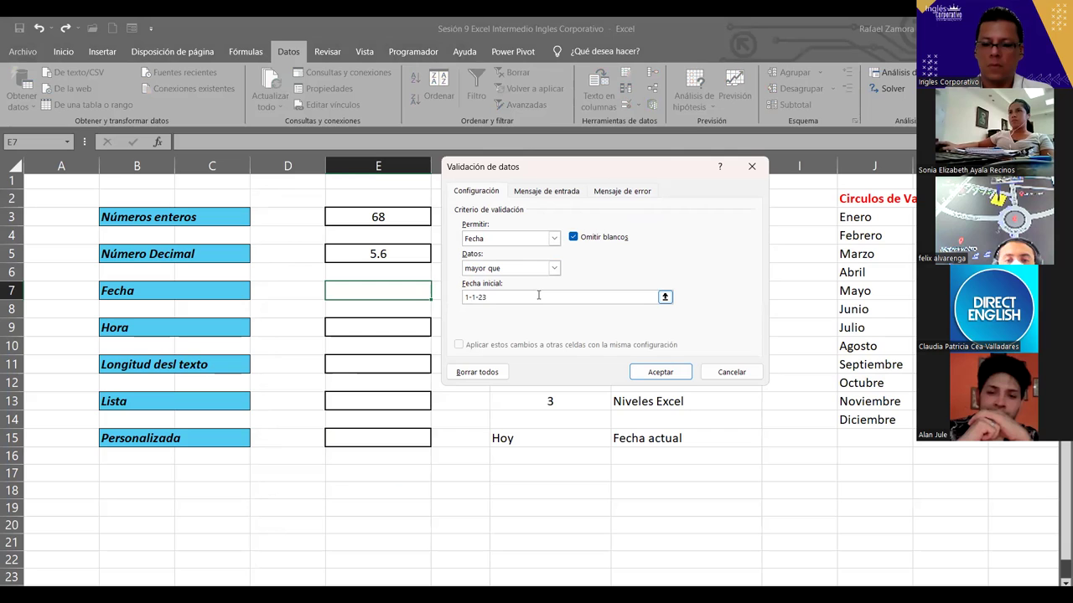
key("BackSpace")
type("1")
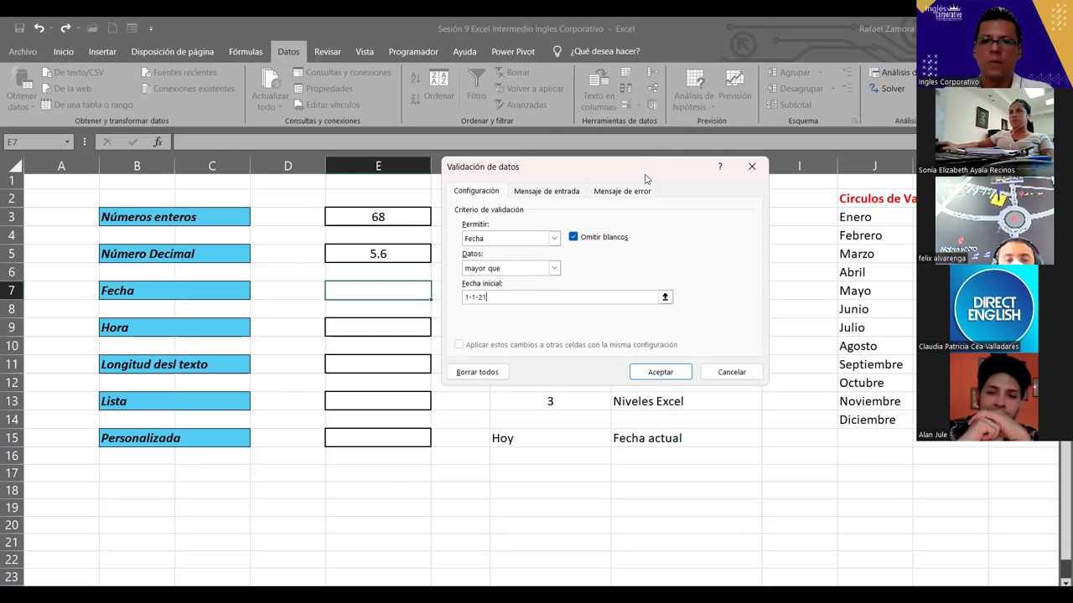
left_click_drag(646, 178, 656, 145)
Add the 'Fecha' prompt for dates after 01/01/2021 and the ERROR alert 'Verifique dato ingresado'
left_click(567, 162)
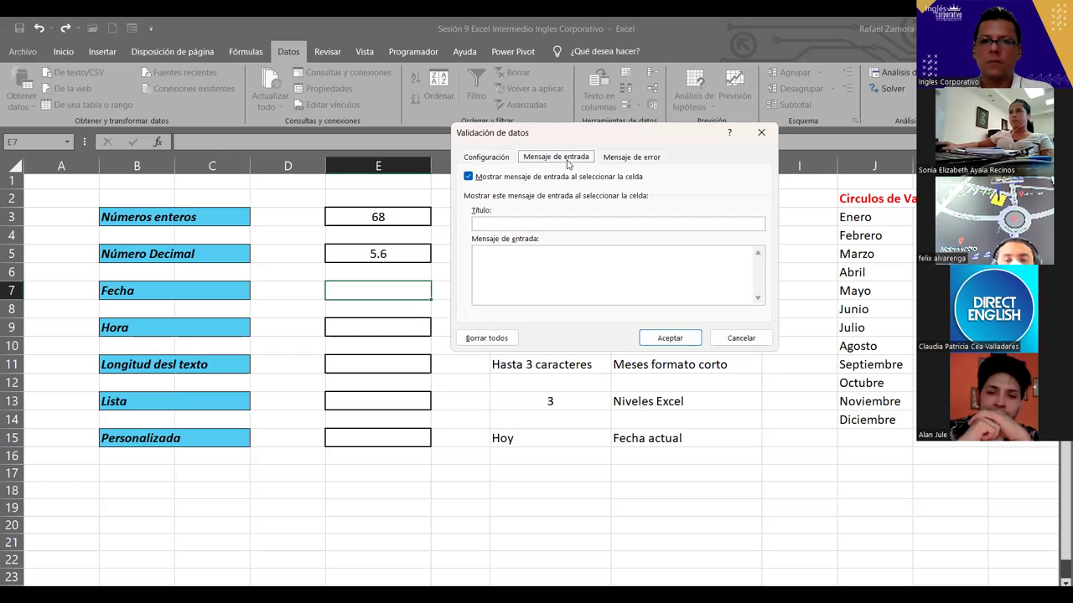
left_click(513, 225)
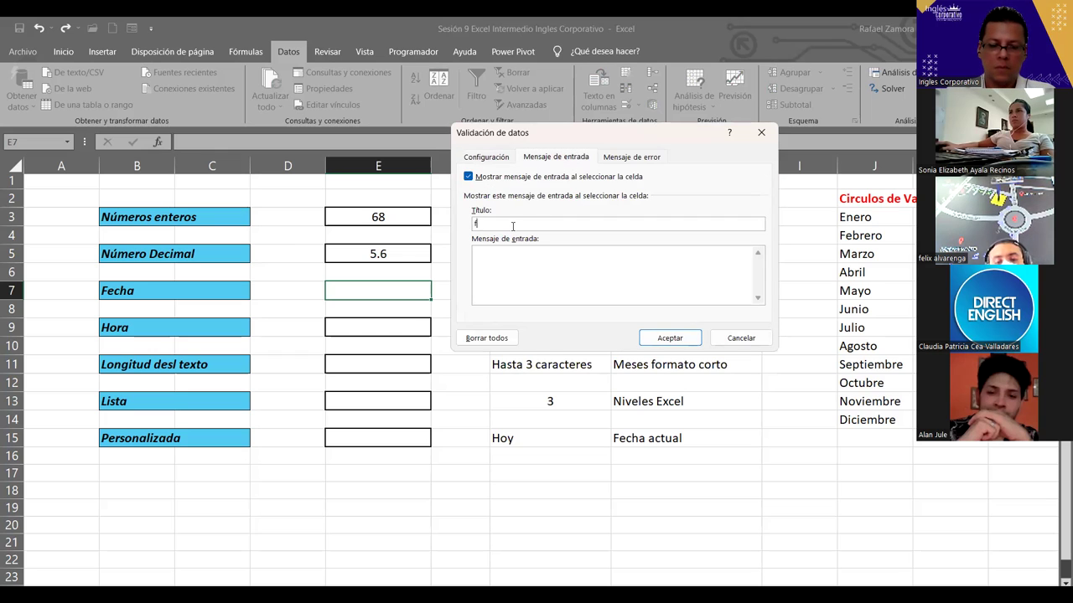
type("Fecha")
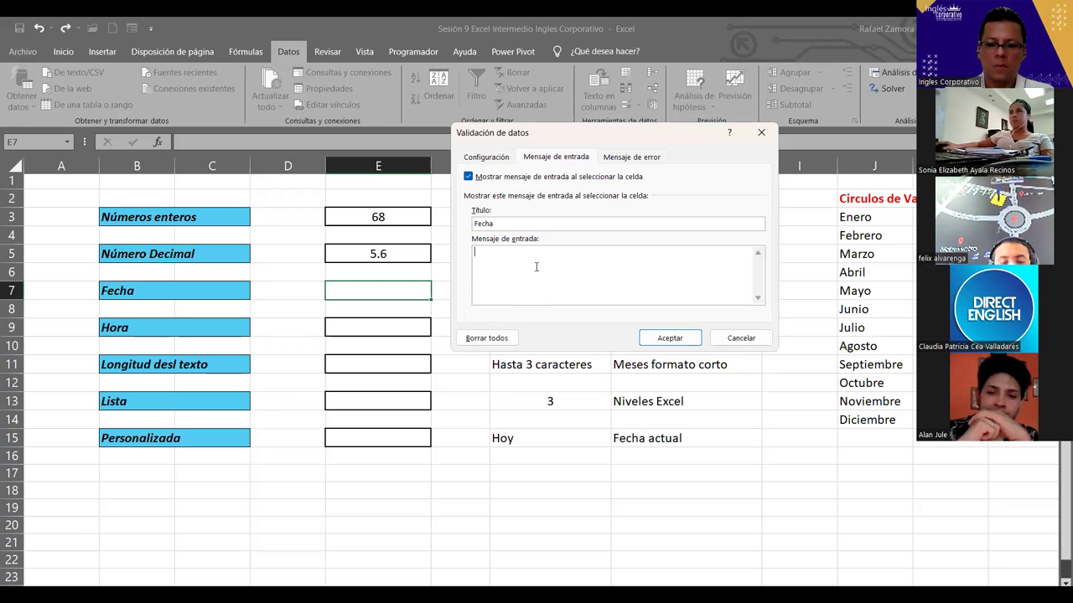
type("Ingrese fechadespúe")
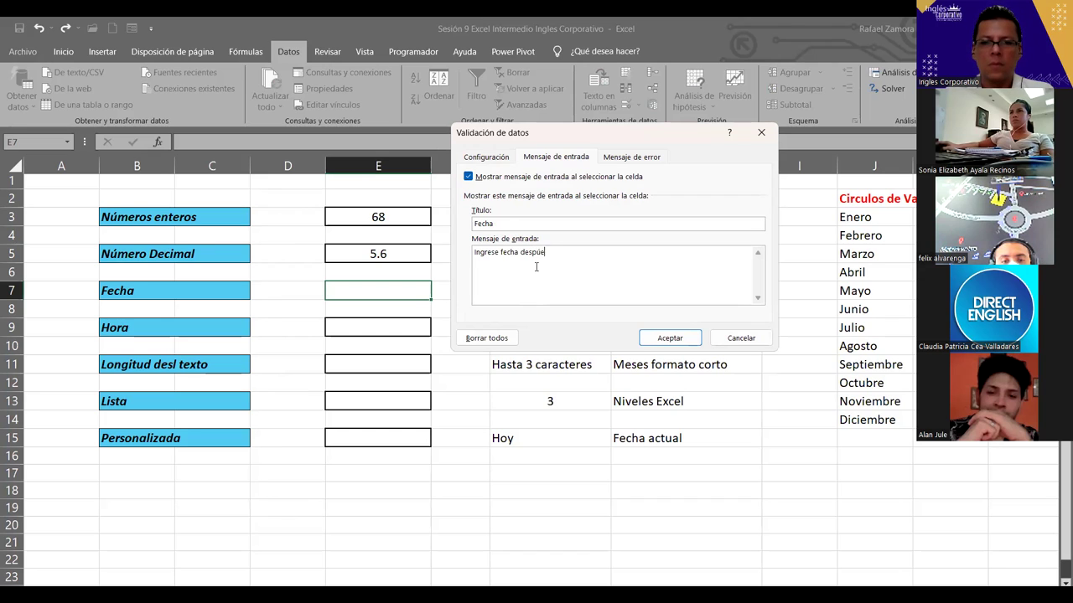
key("BackSpace")
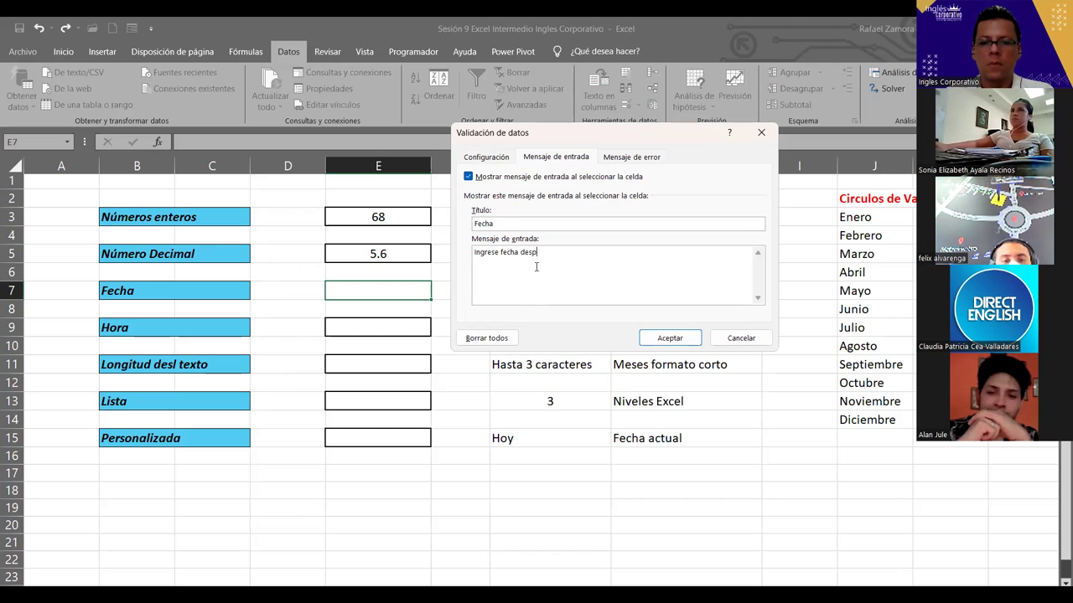
type("ués del ")
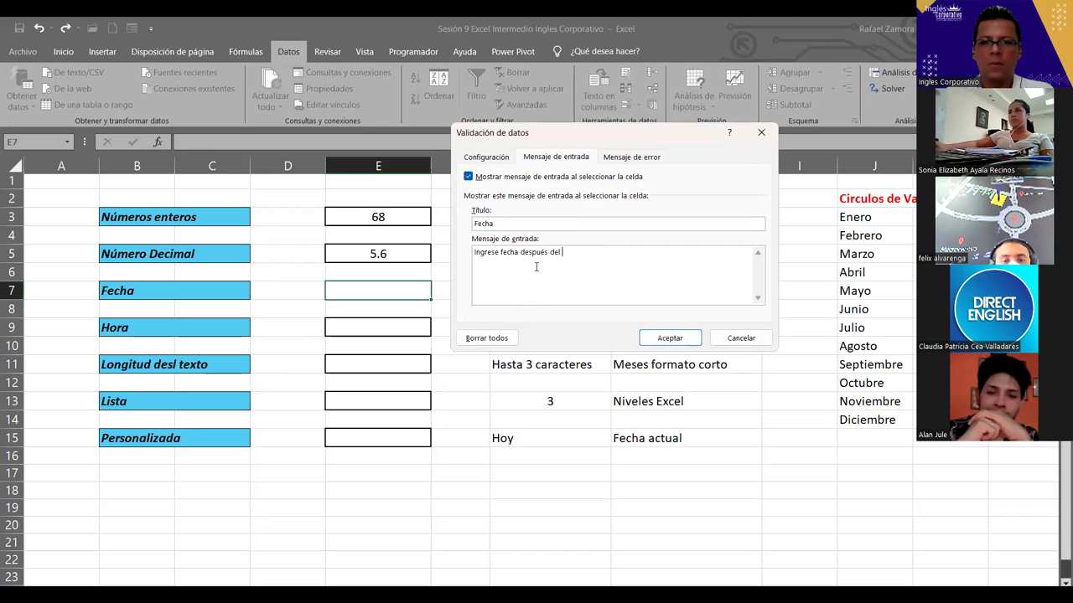
type("01/01/2021")
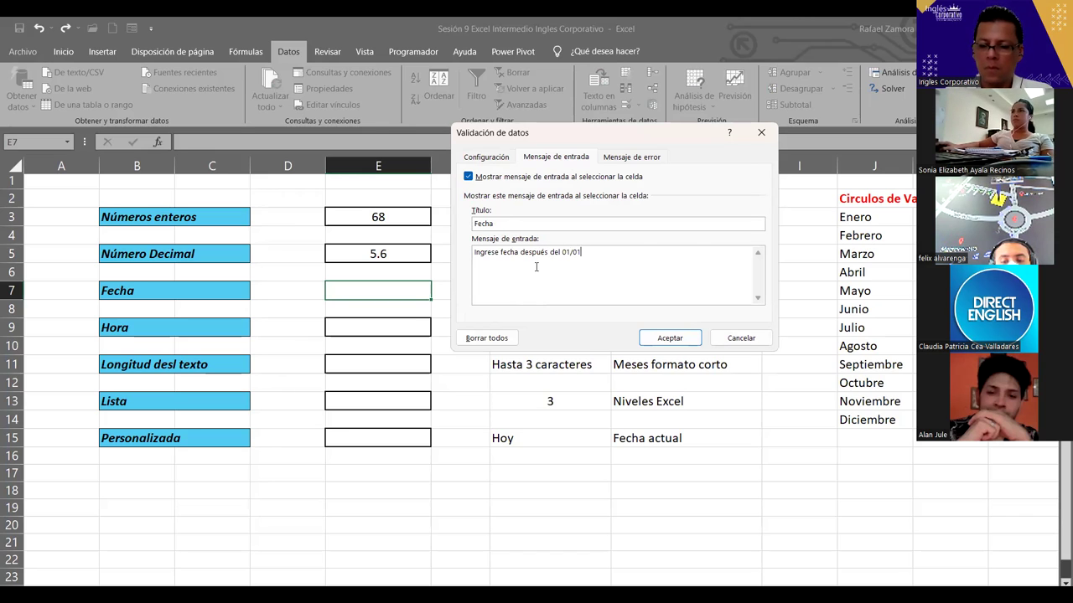
left_click(633, 158)
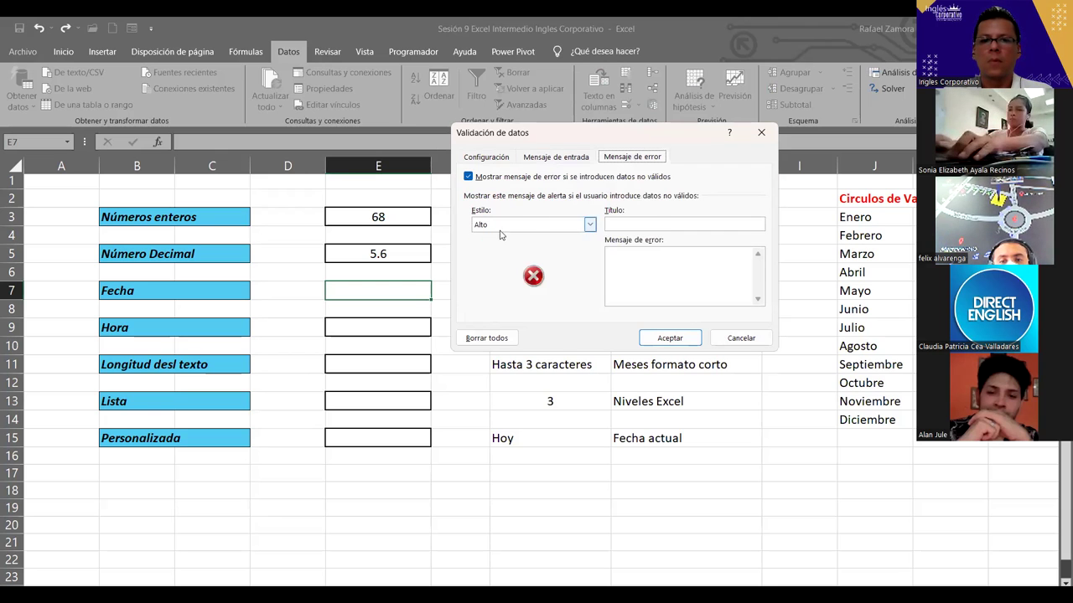
left_click(641, 225)
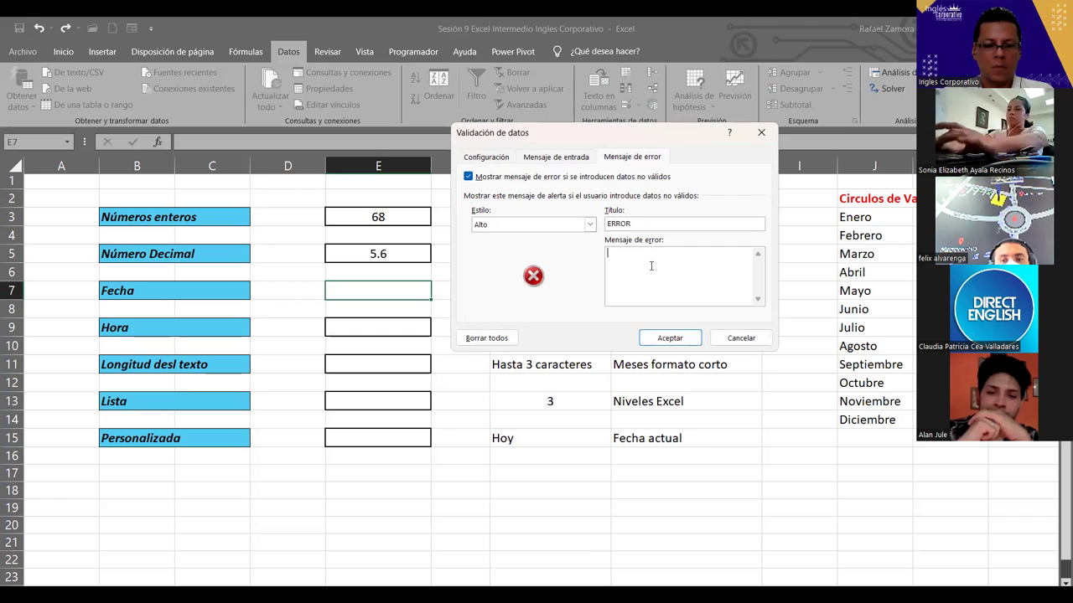
left_click(685, 276)
type("Verifique ")
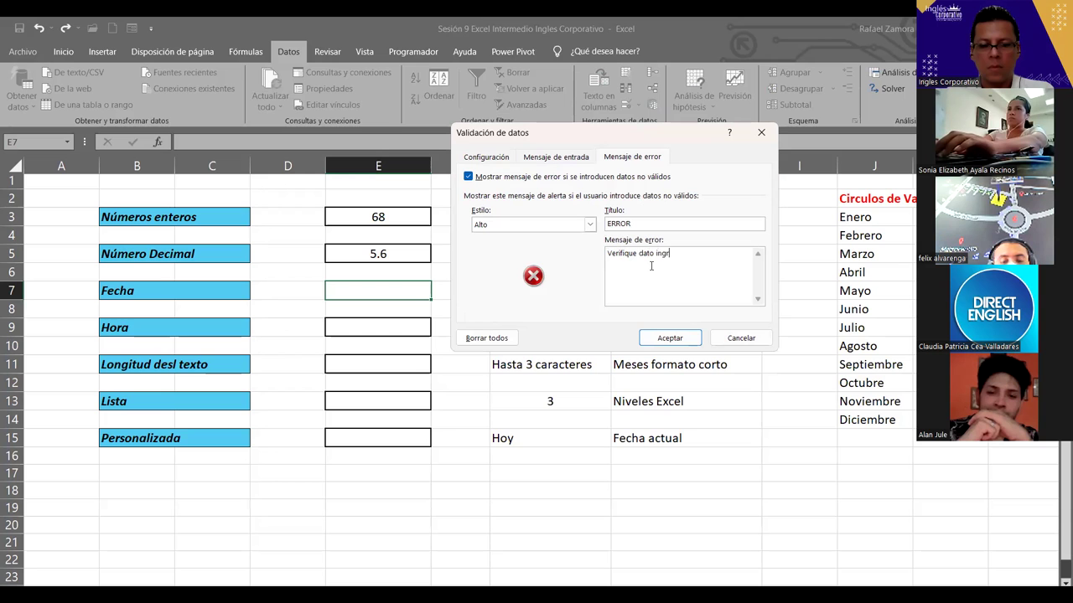
type("dato")
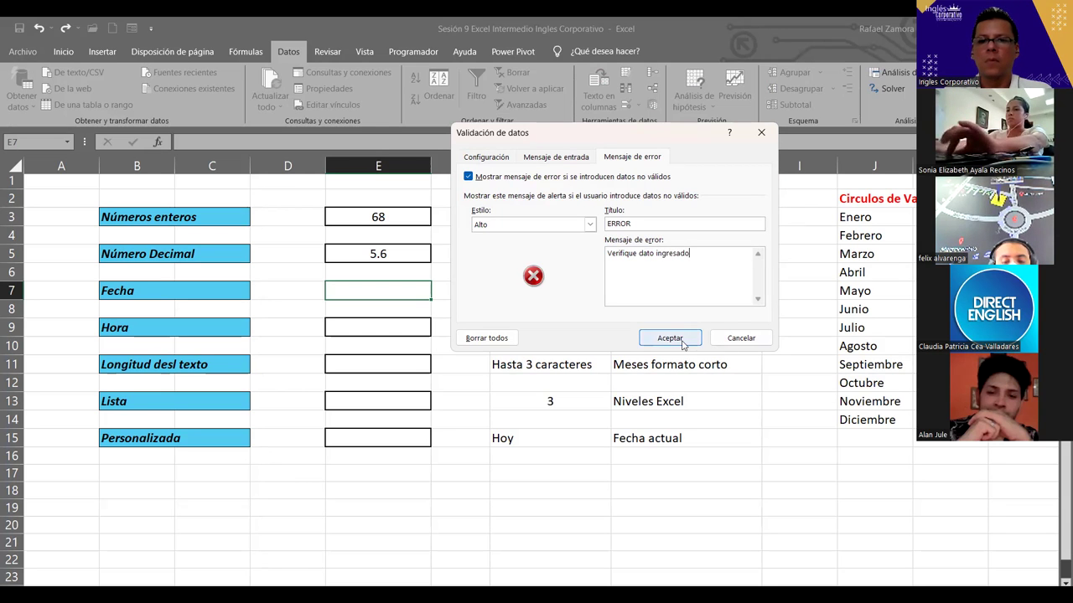
left_click(683, 342)
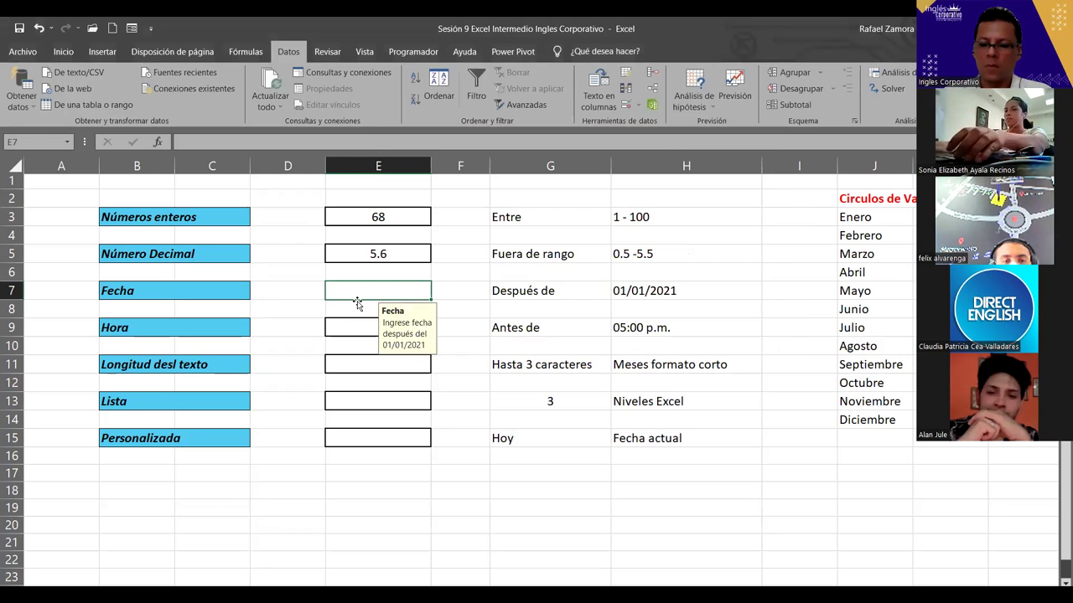
Enter 1-1-21 in E7, retry after it is rejected, and store 2-1-21 instead
type("31/12")
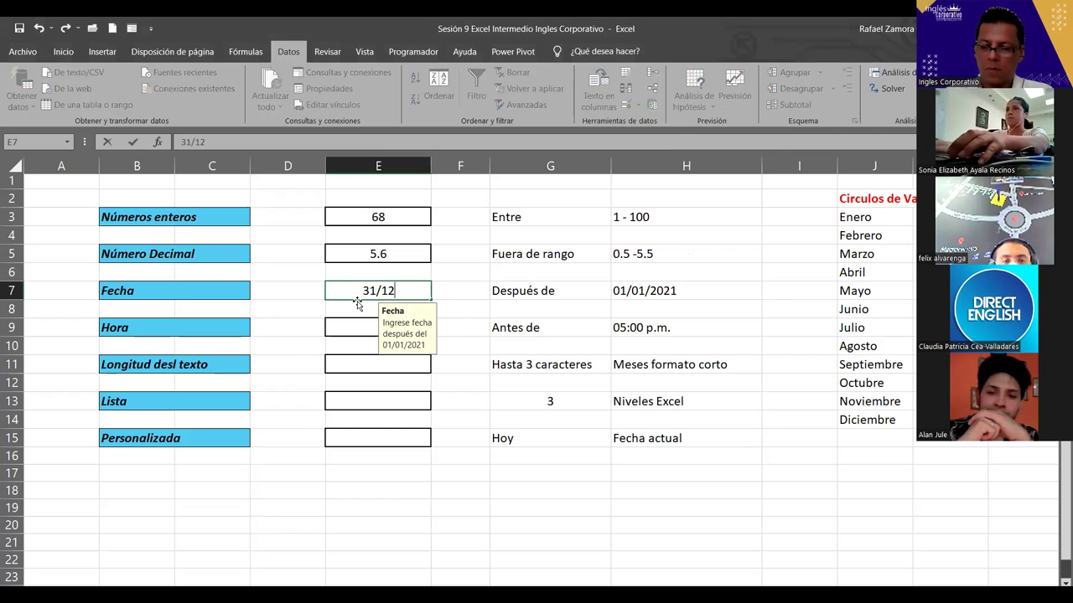
type("-20")
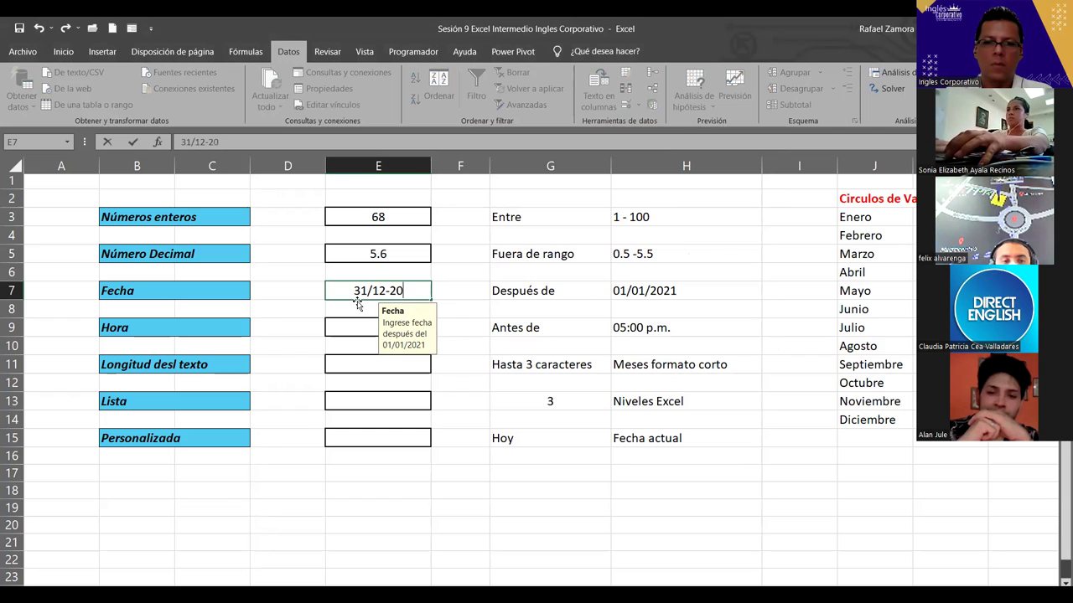
key("shift+Home")
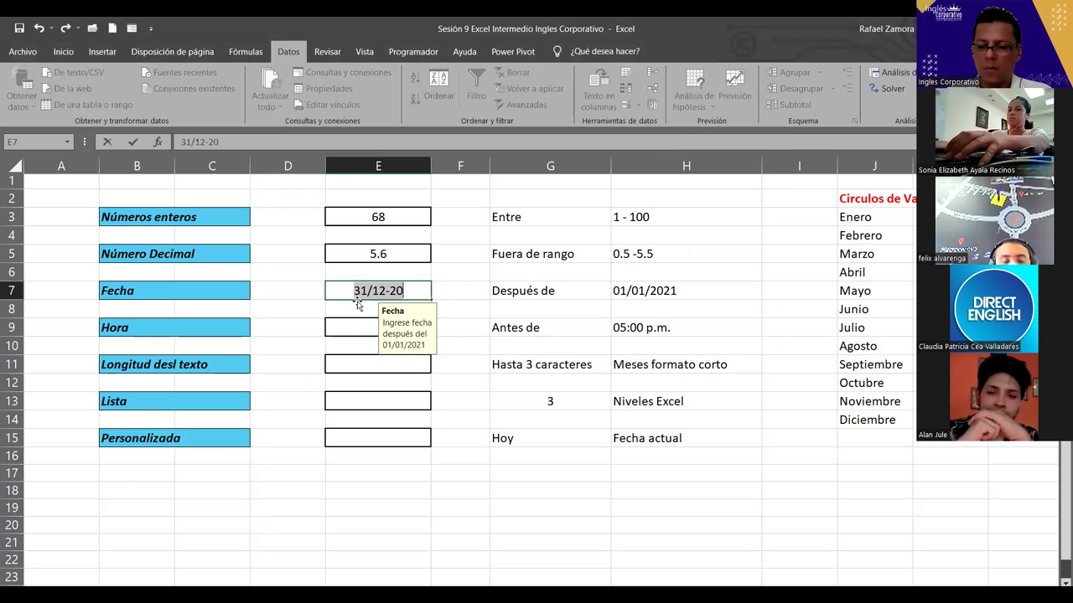
type("1-1-21")
key("Return")
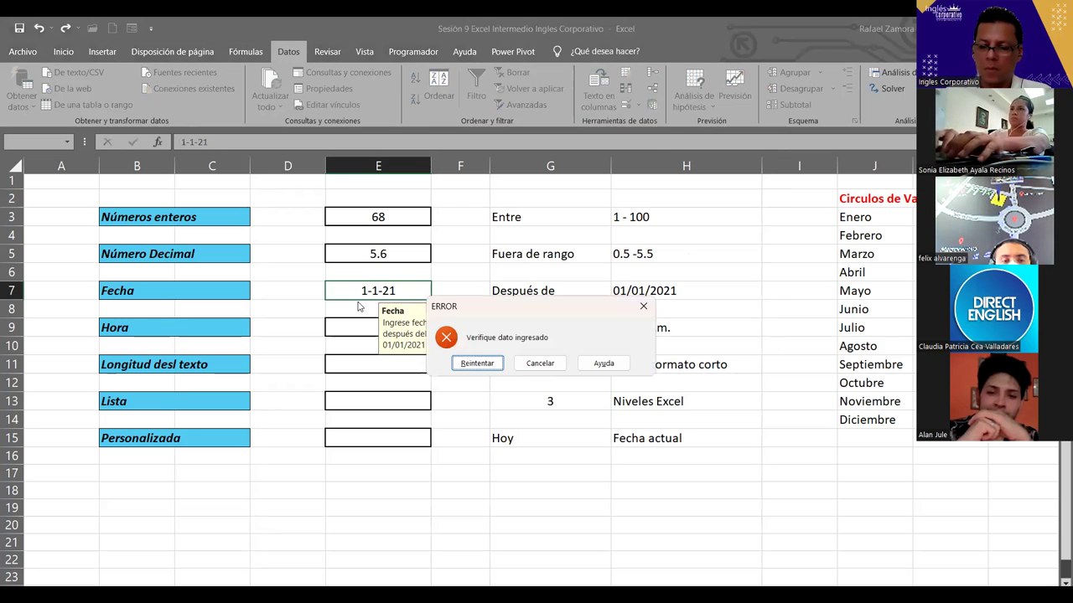
key("Return")
type("2-1")
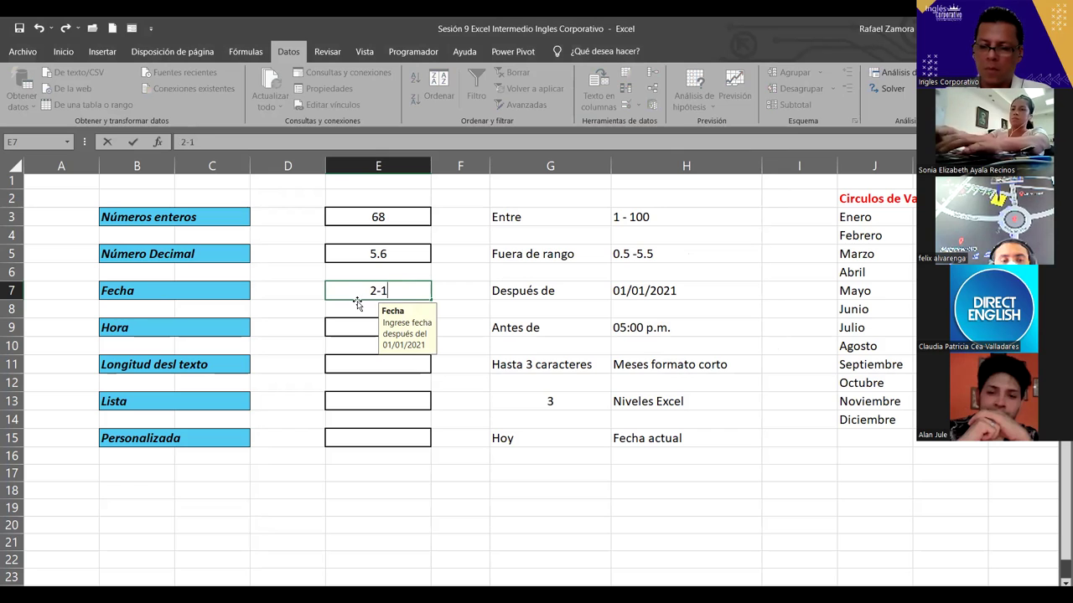
type("-21")
key("Return")
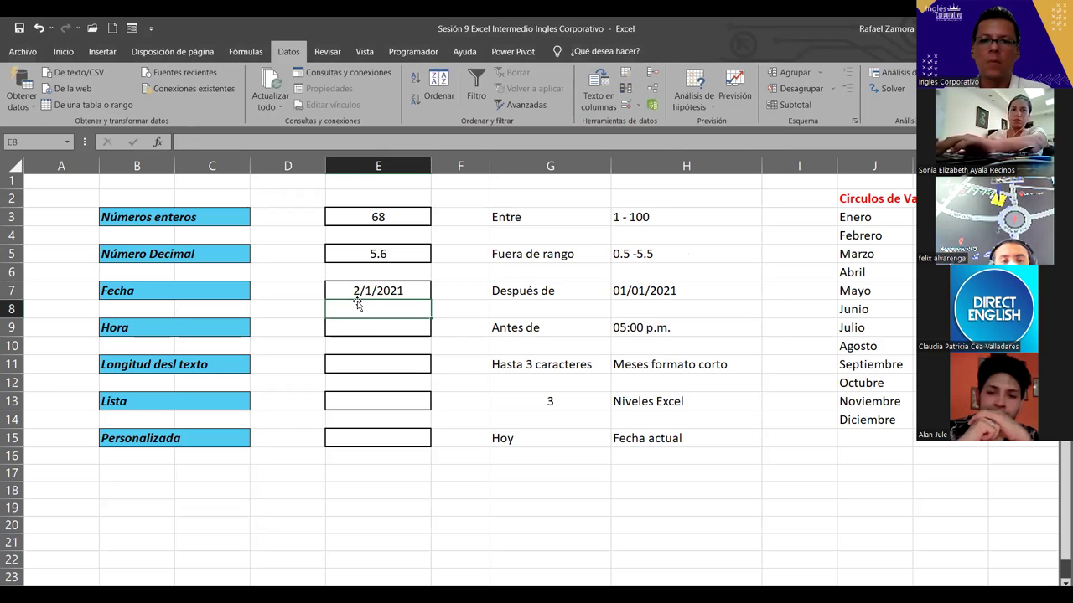
left_click(399, 332)
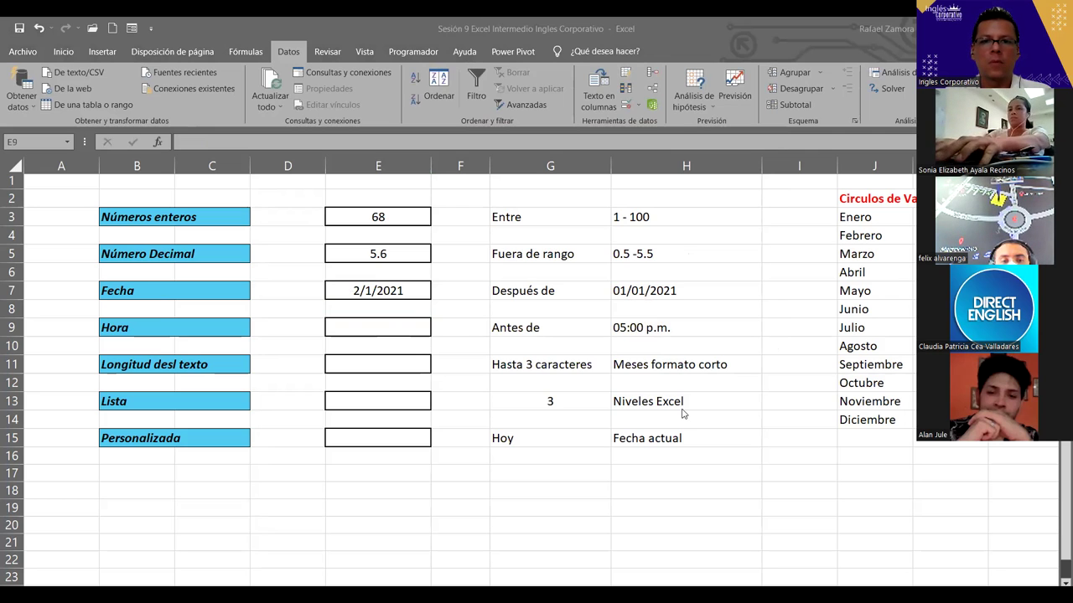
Paste the EN PRACTICA WordArt and drag it to the middle of the sheet
left_click(797, 494)
key("ctrl+v")
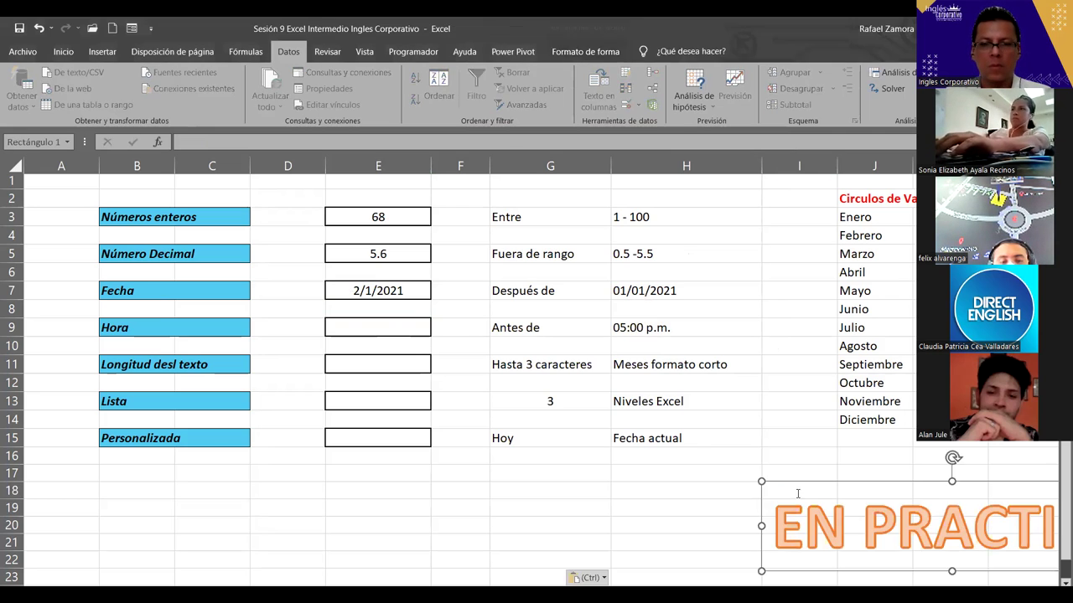
left_click_drag(832, 486, 366, 460)
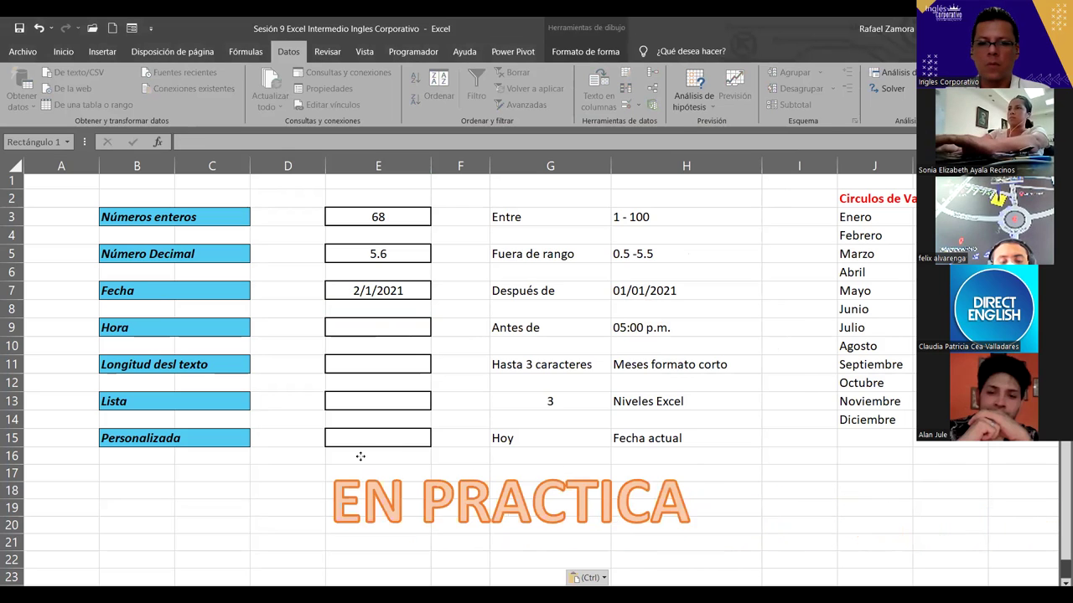
left_click(892, 570)
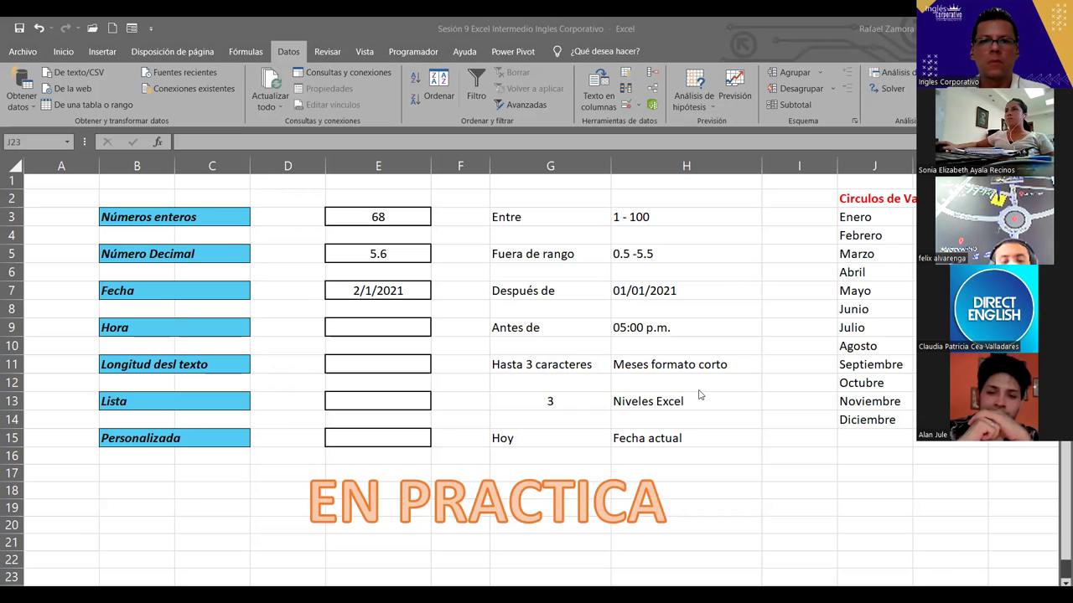
key("alt+Tab")
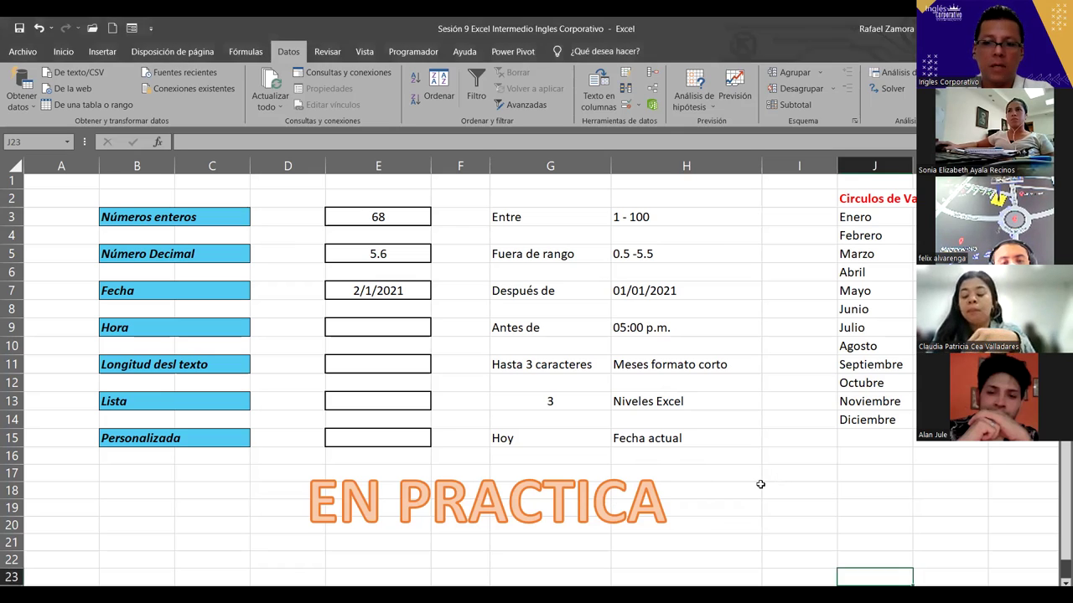
Enter sample times 05:00, 10:00 and 11:45 in I17:I19
left_click(801, 472)
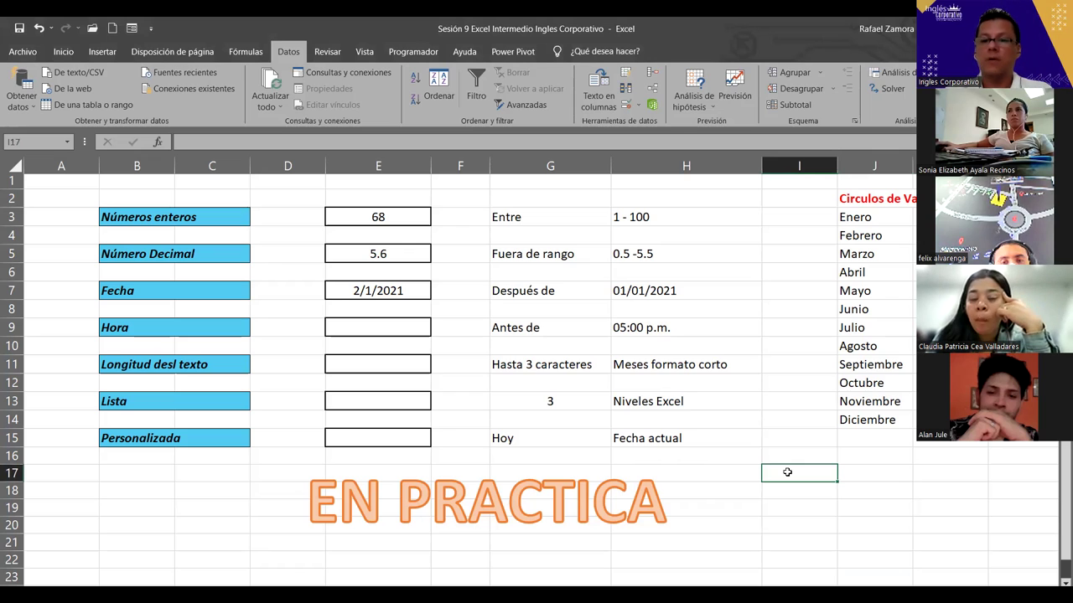
type("5:")
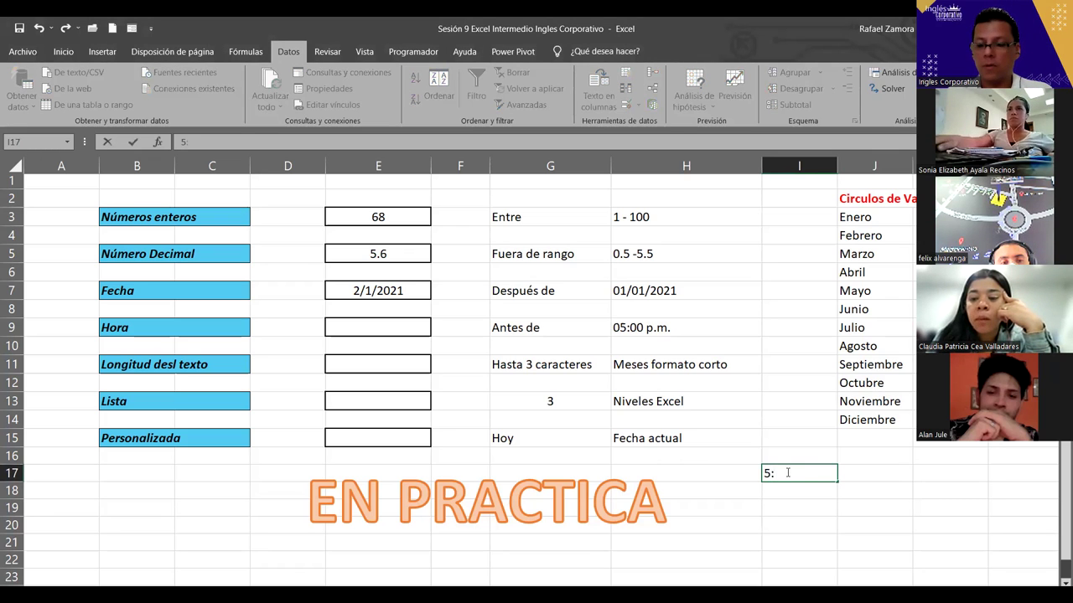
type("00")
key("Return")
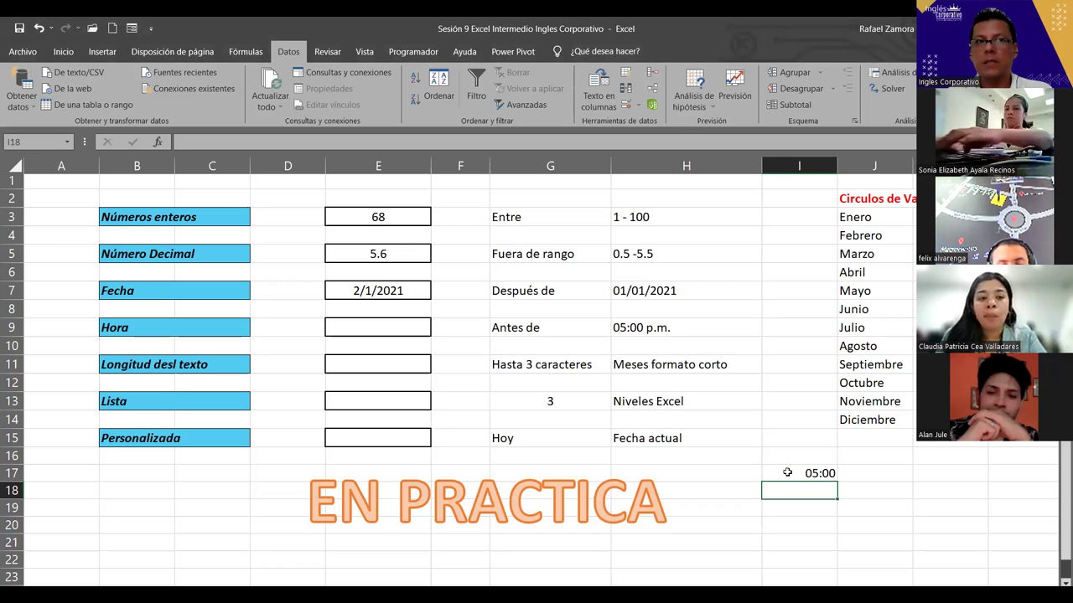
type("10:00")
key("Return")
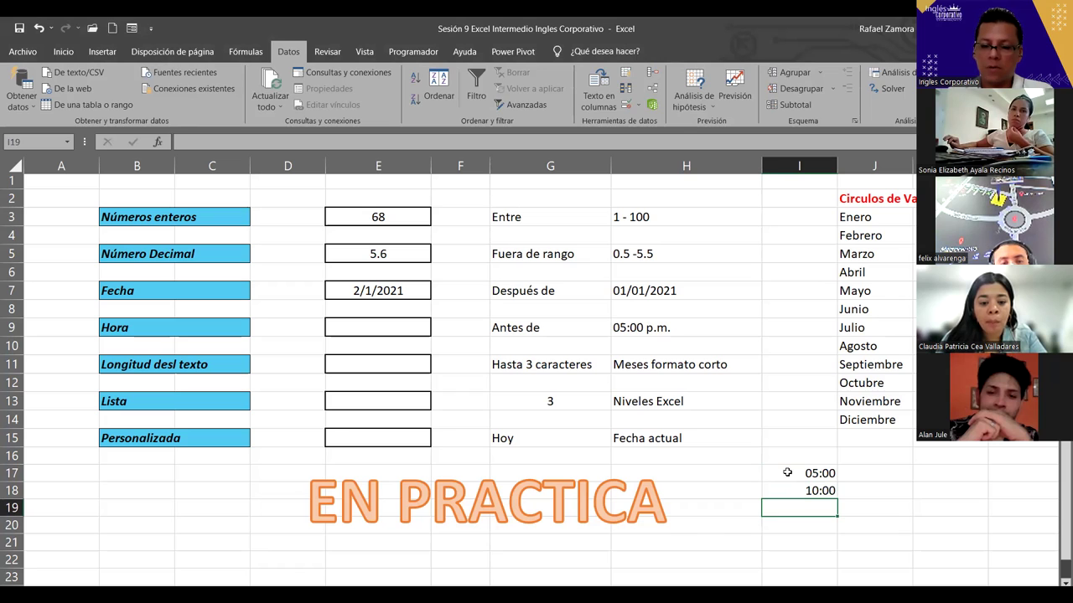
type("11:45")
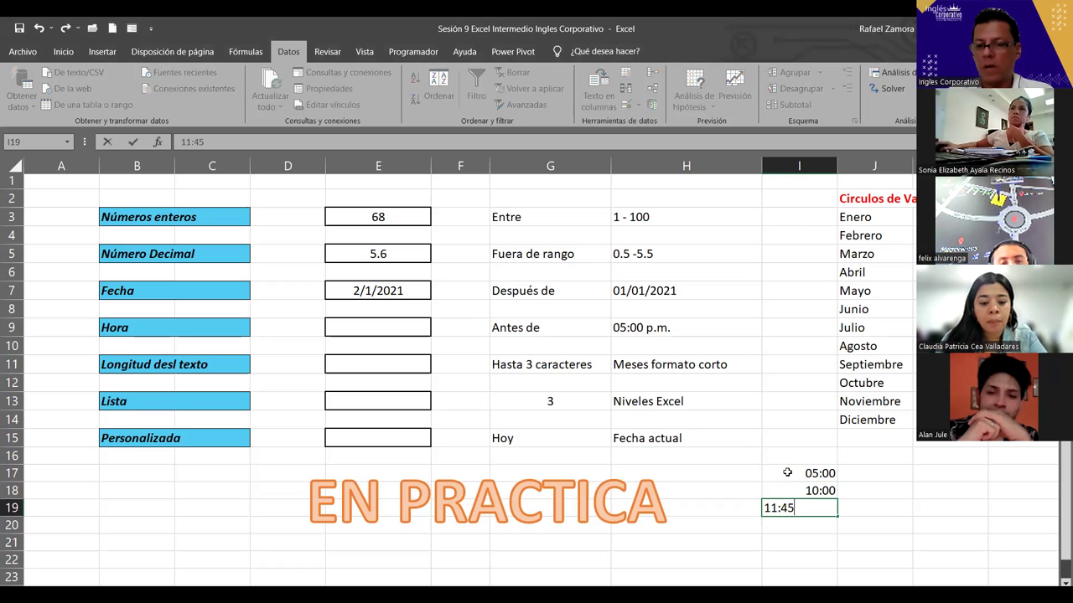
key("Return")
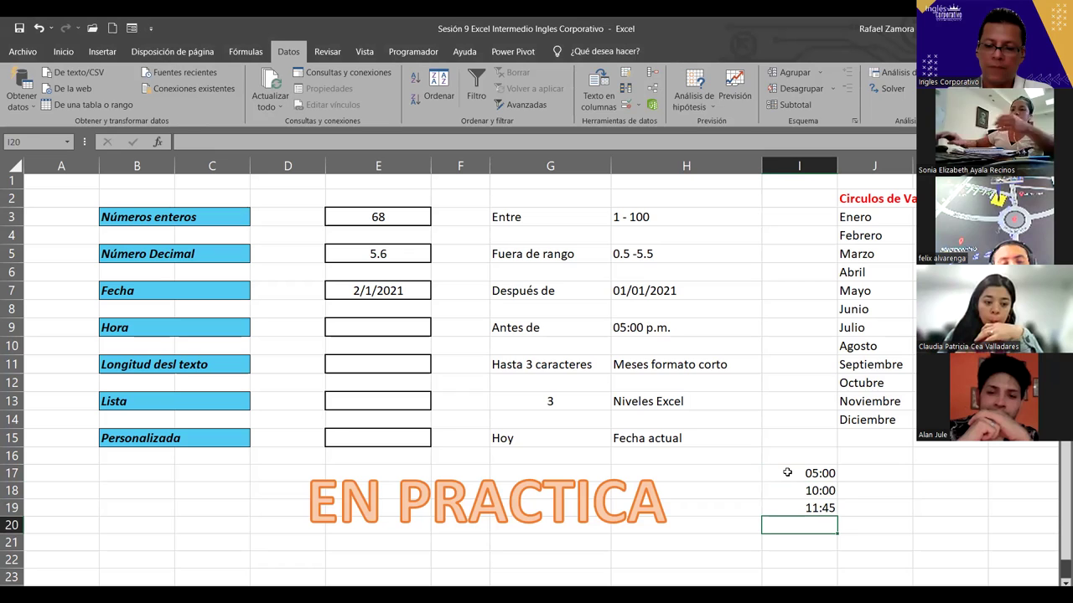
Add 01:00, 13:00 and 14:00 in I20:I22
type("1:")
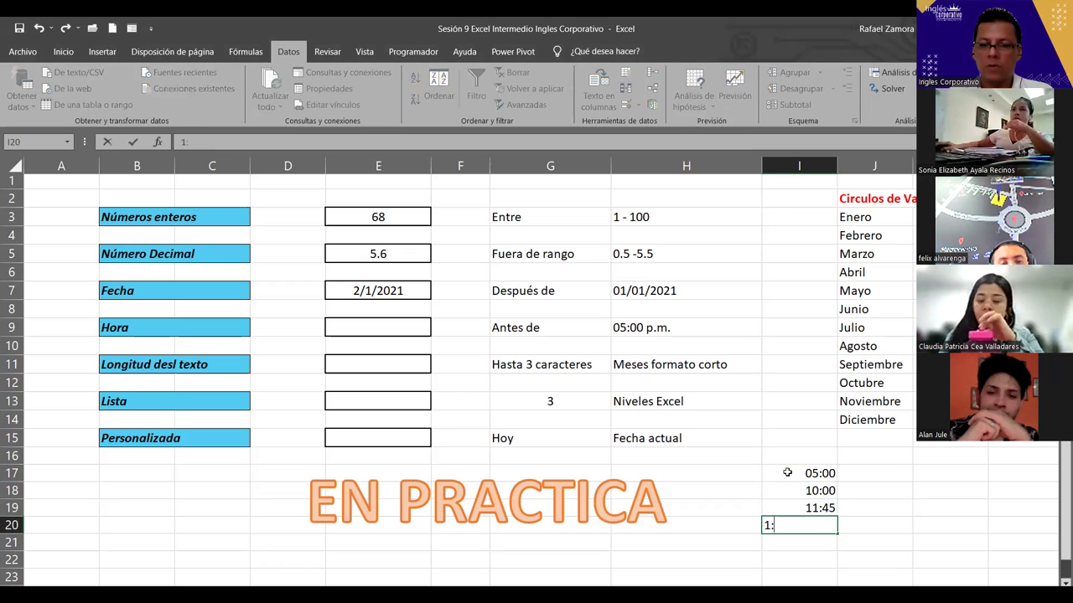
type("00")
key("Return")
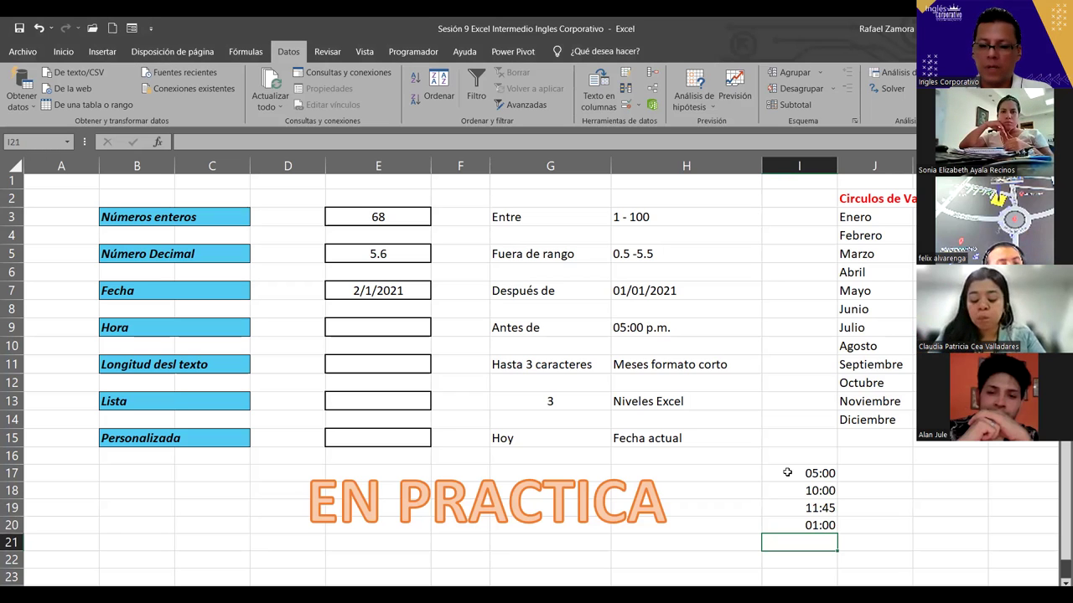
type("13:")
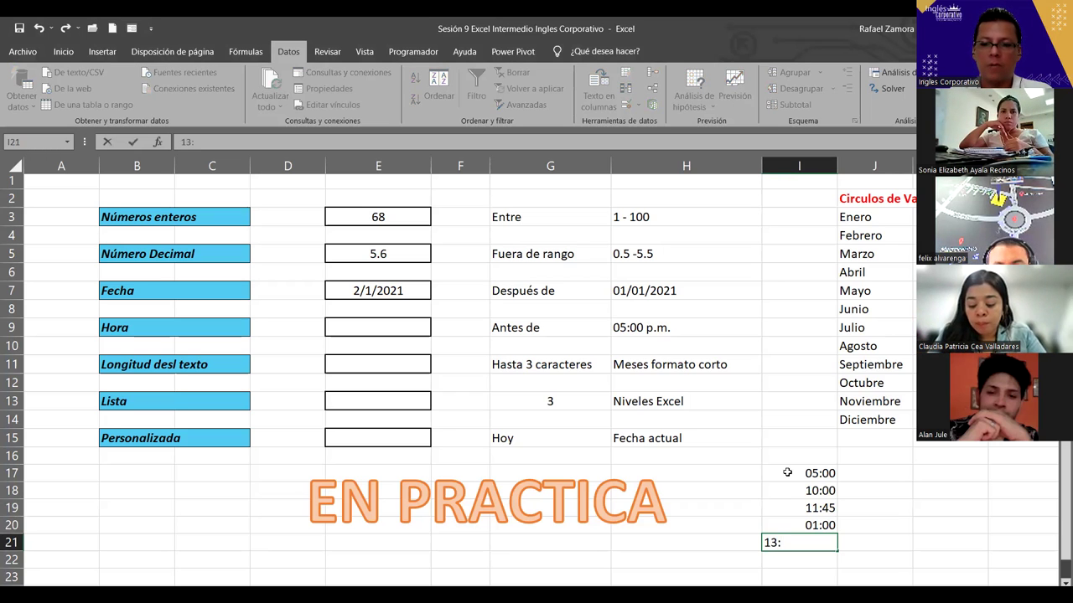
type(":00")
key("Return")
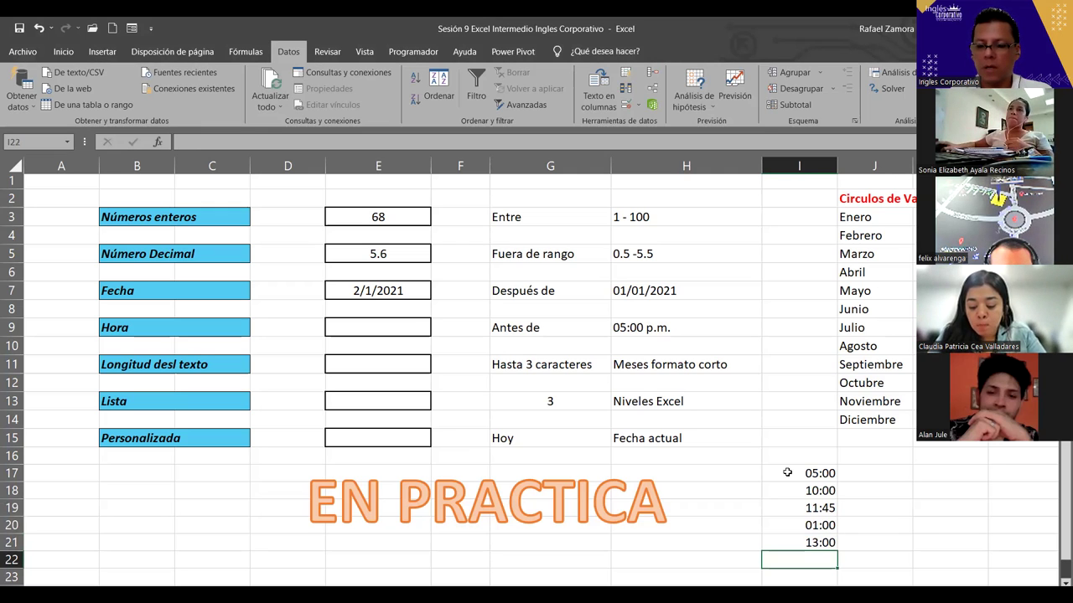
type("14:")
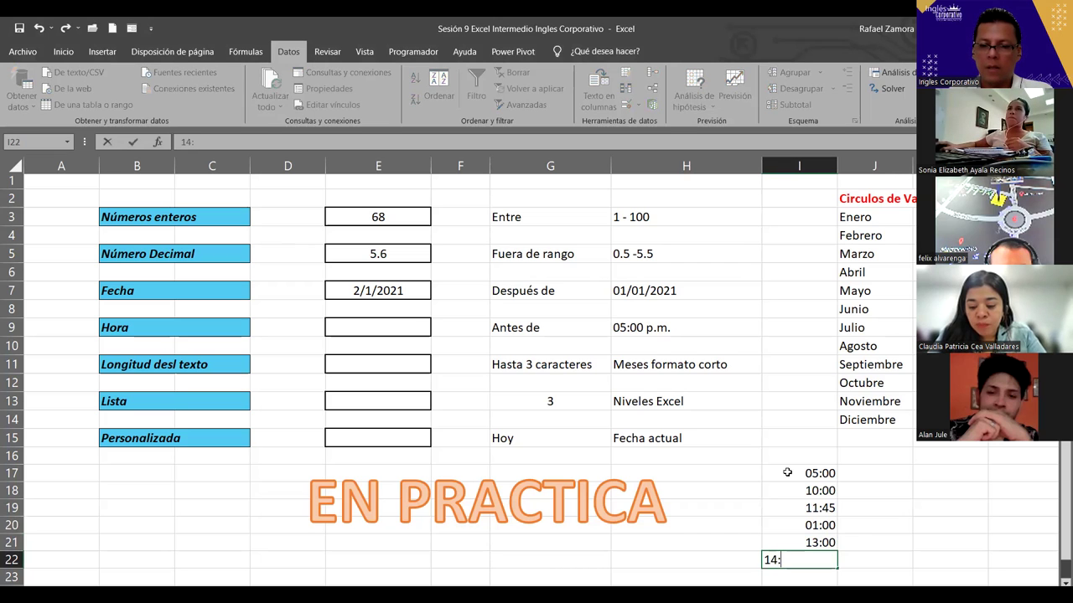
key("Return")
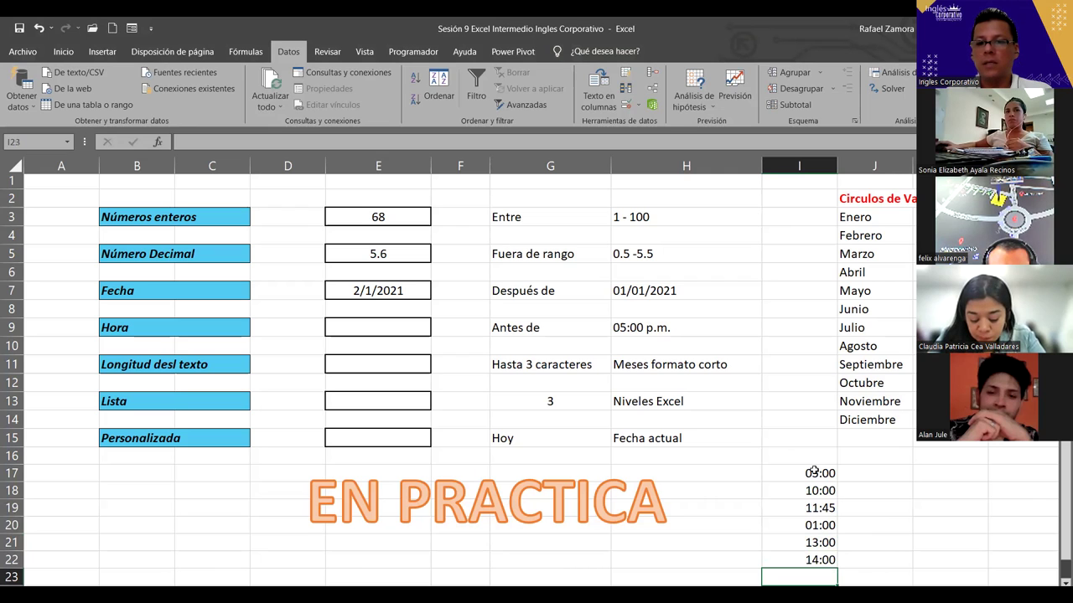
Format I17:I22 with custom hh:mm AM/PM so times show in 12-hour a. m./p. m
left_click_drag(802, 474, 801, 561)
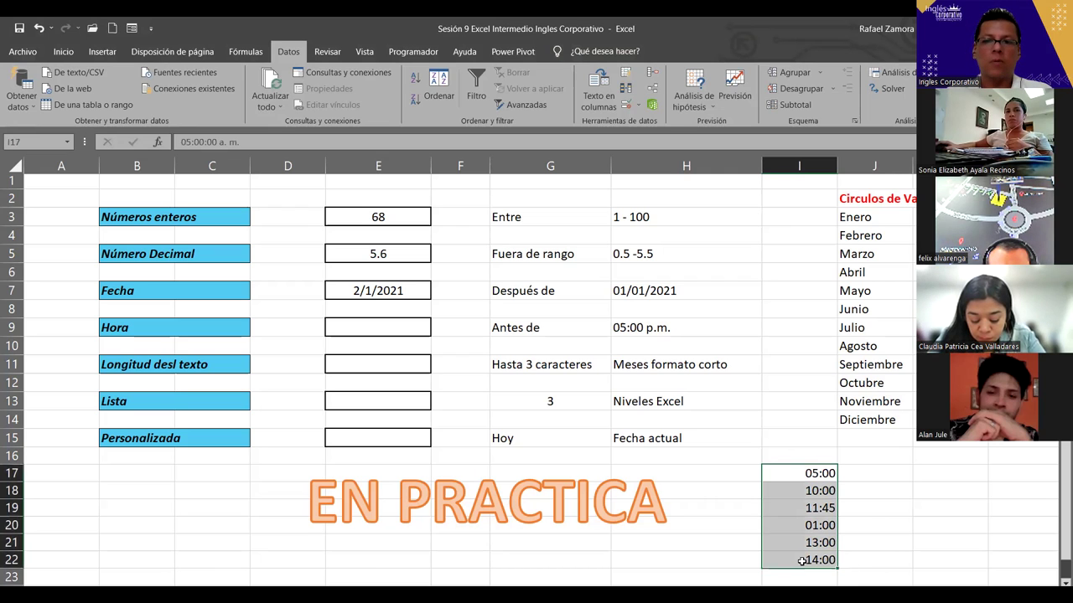
key("ctrl+1")
left_click(470, 99)
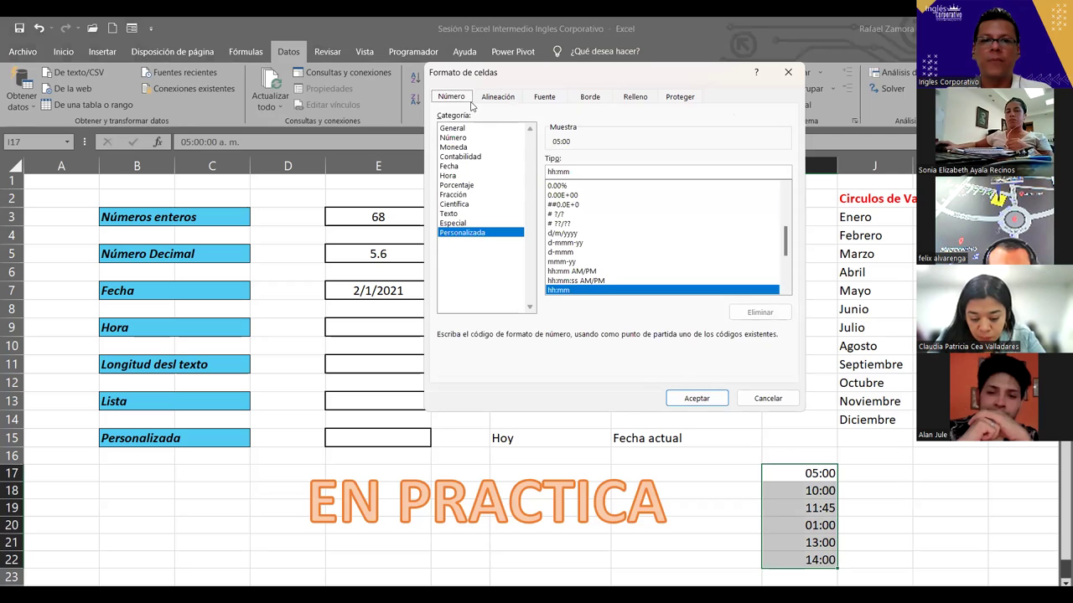
left_click_drag(526, 79, 283, 225)
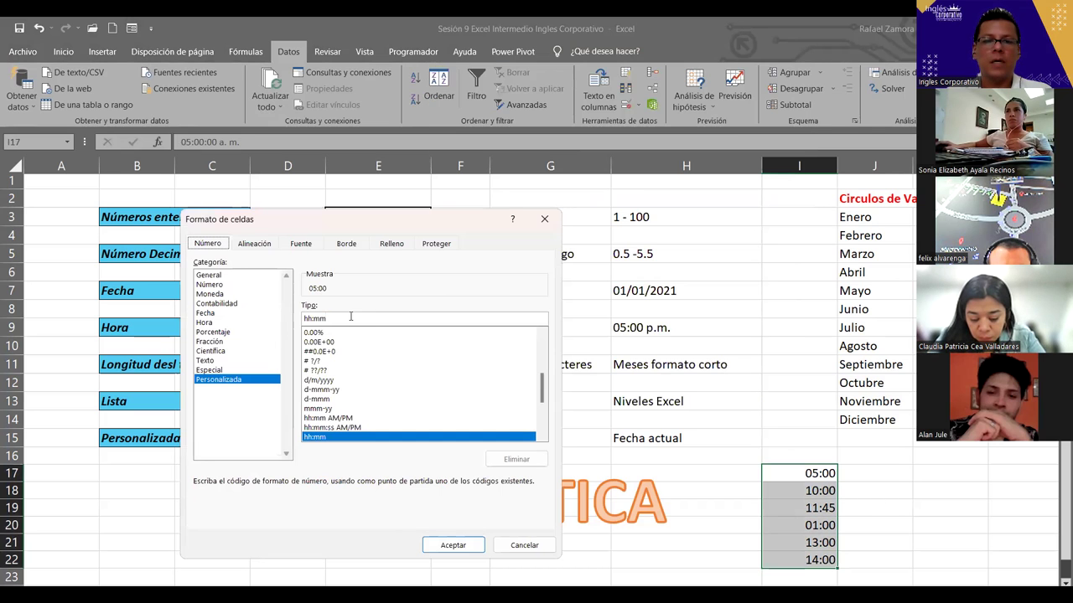
left_click(362, 429)
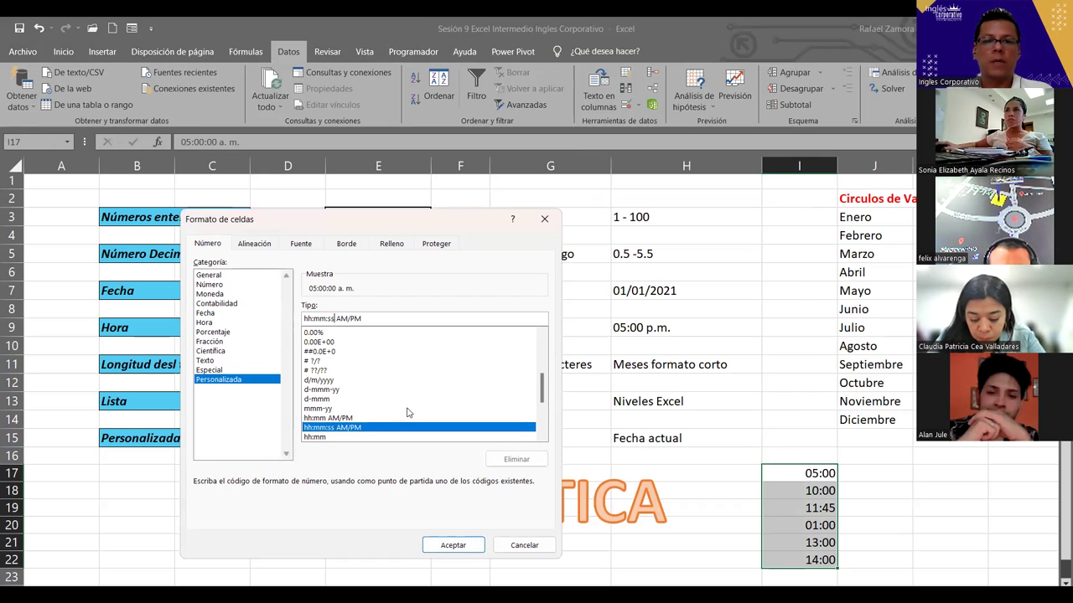
key("BackSpace")
key("BackSpace")
key("BackSpace")
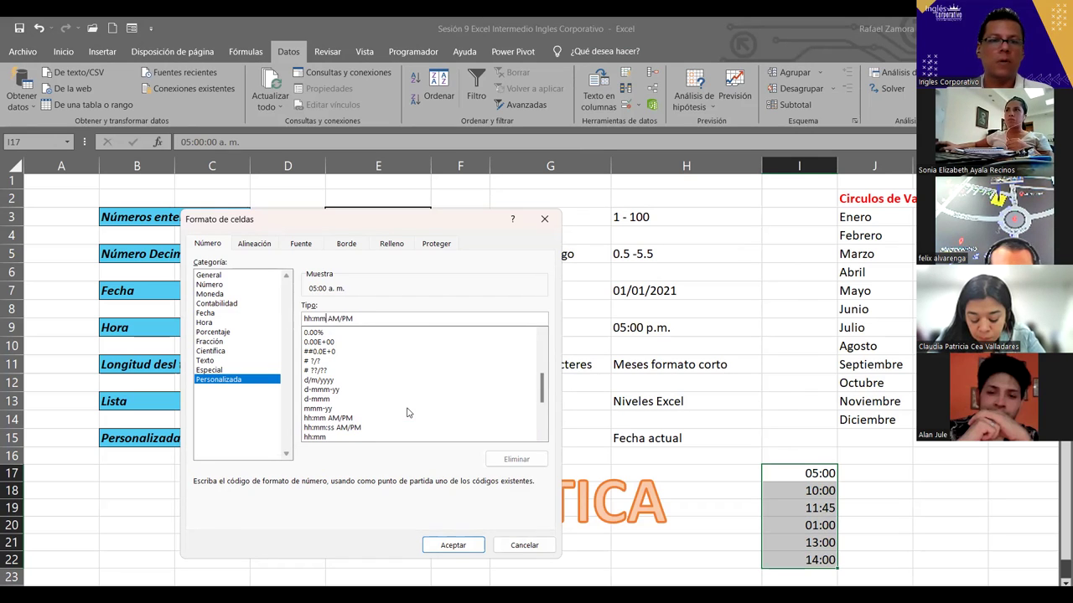
key("Return")
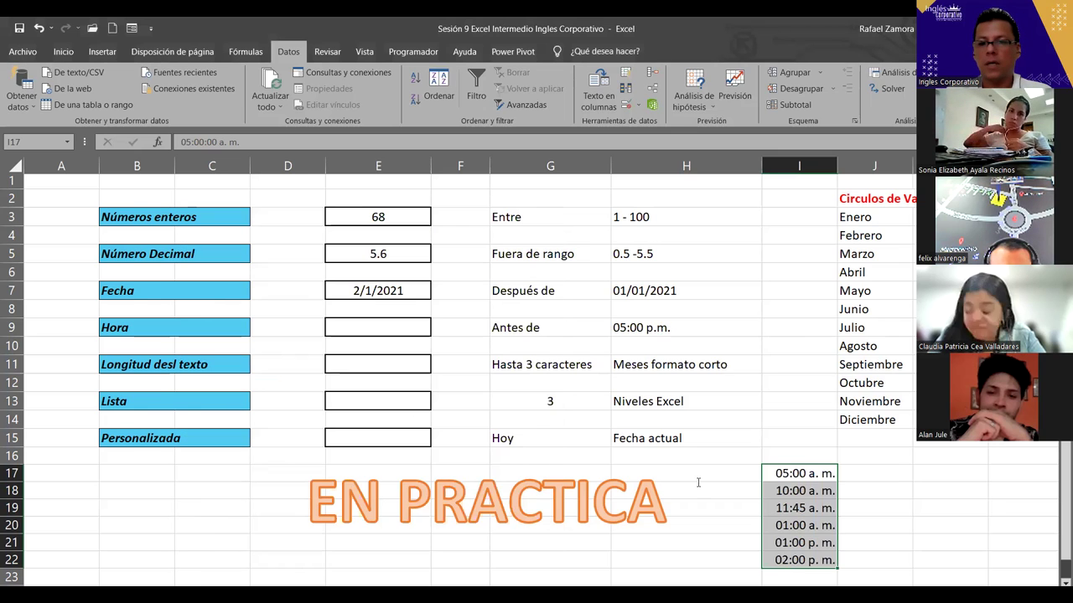
left_click(823, 508)
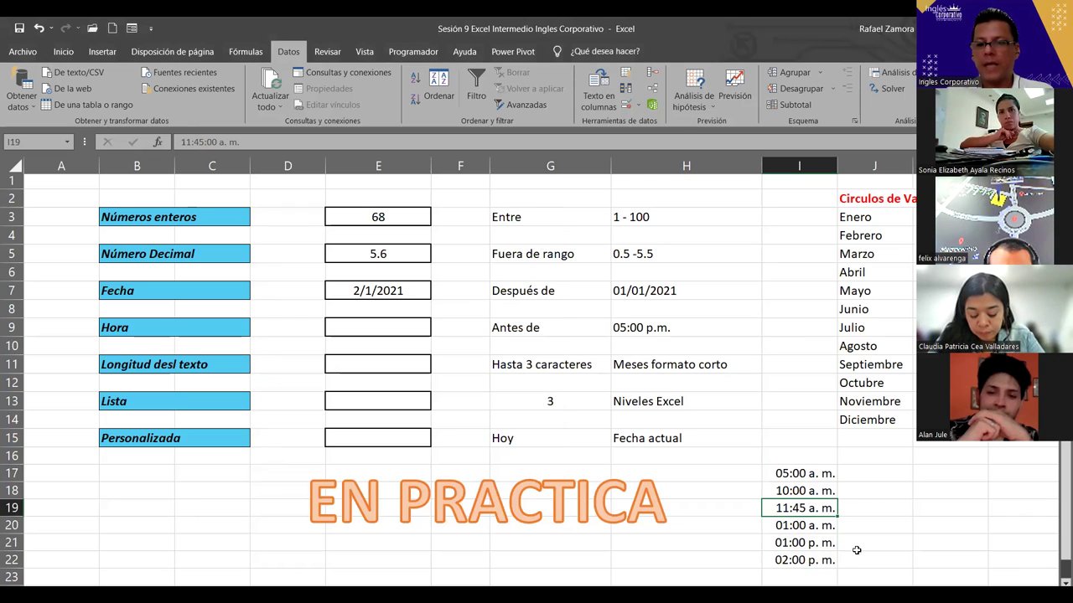
key("Down")
key("Down")
key("Down")
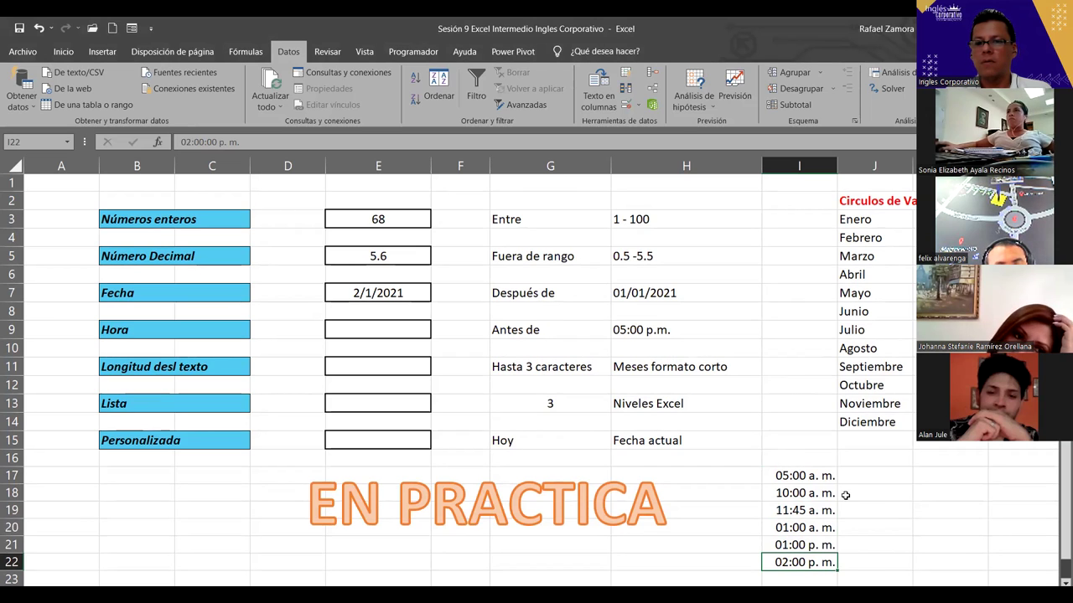
left_click(814, 475)
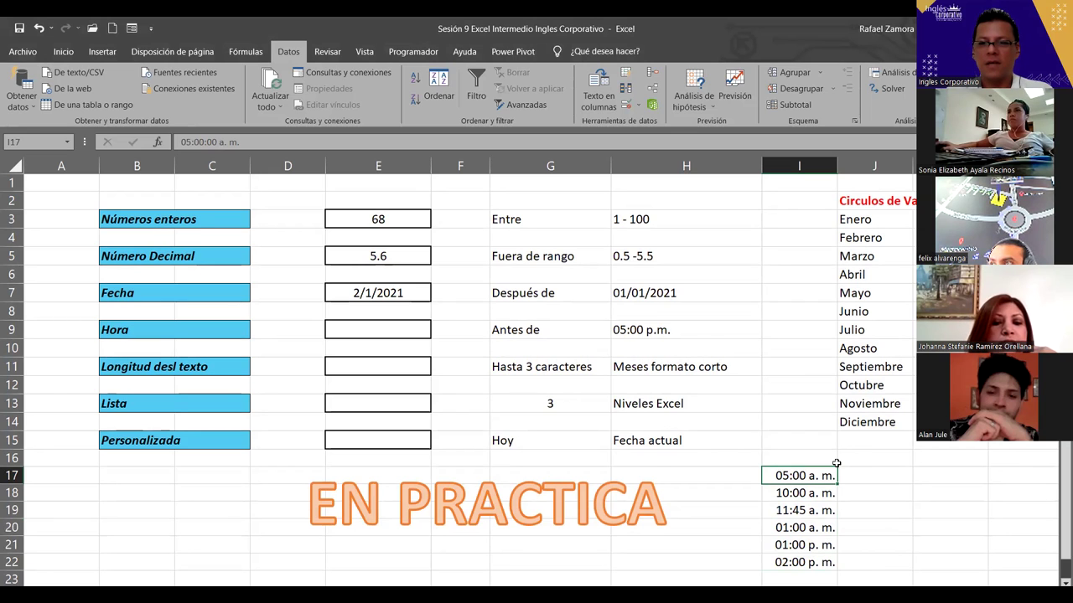
Inspect E5's decimal validation limits of 0.5 and 5.5, closing the dialog unchanged
left_click(404, 255)
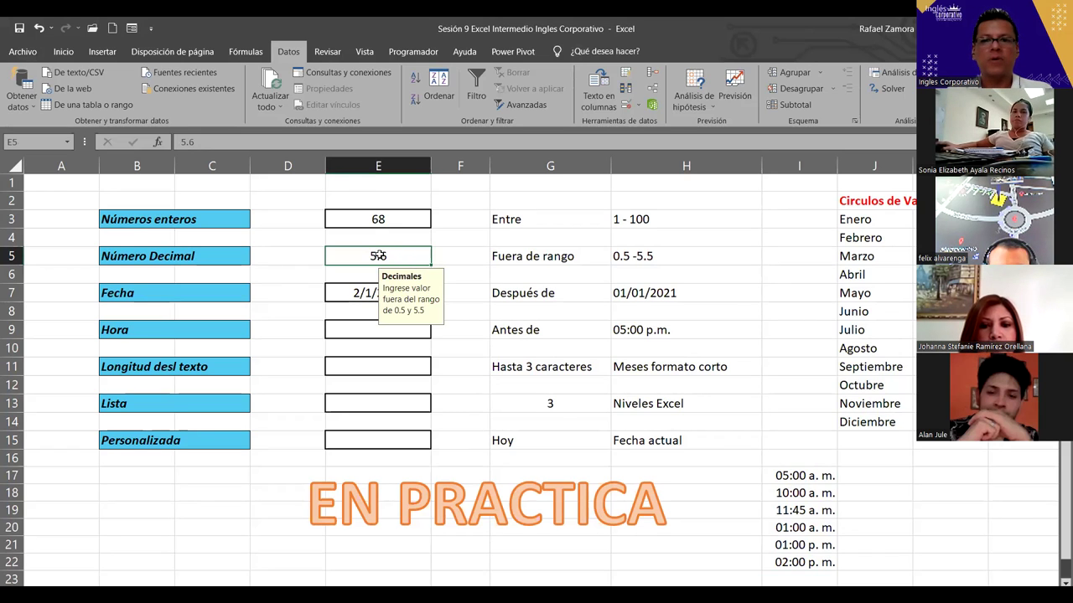
left_click(623, 106)
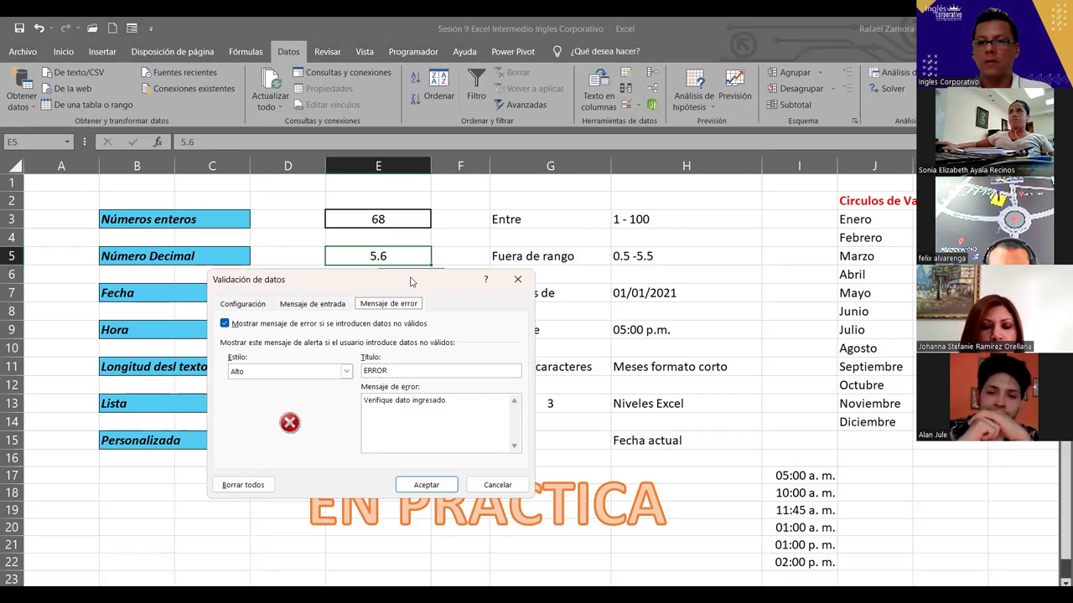
left_click_drag(411, 283, 645, 256)
left_click(485, 284)
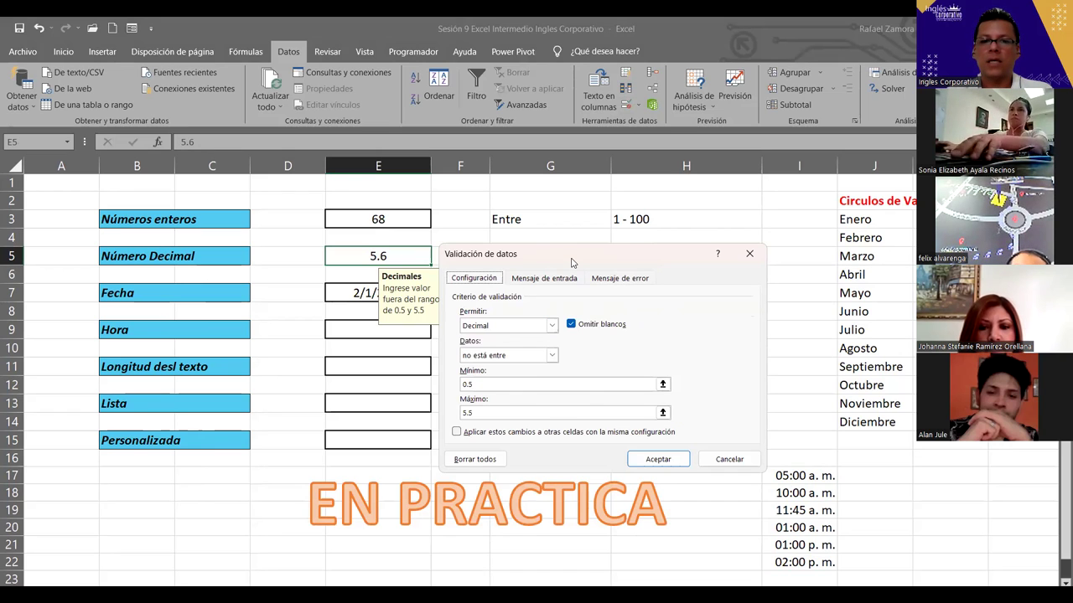
left_click_drag(561, 268, 608, 272)
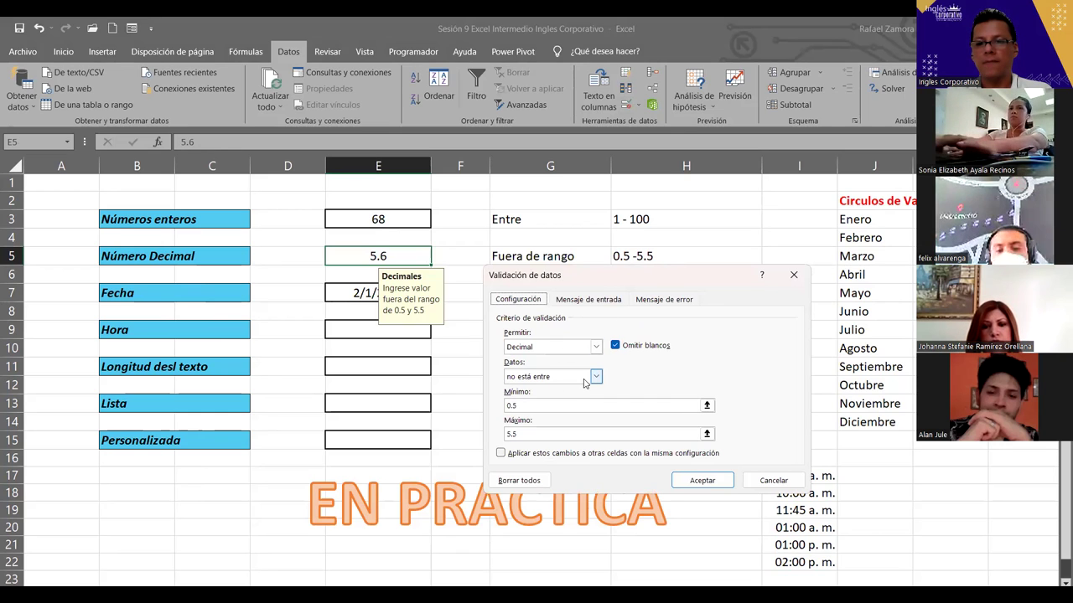
left_click(515, 406)
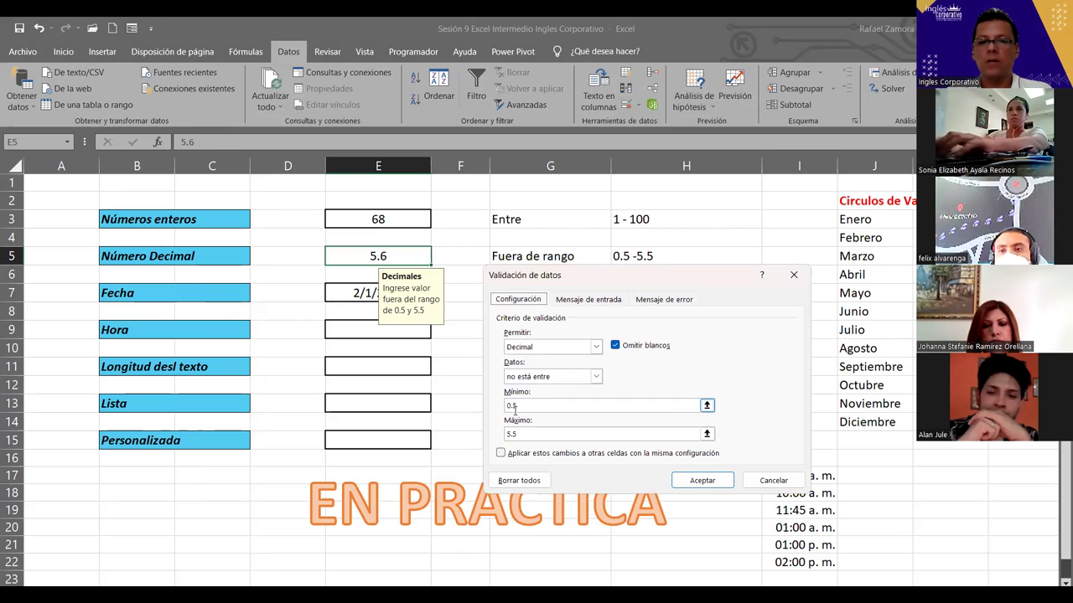
left_click(540, 431)
left_click(526, 401)
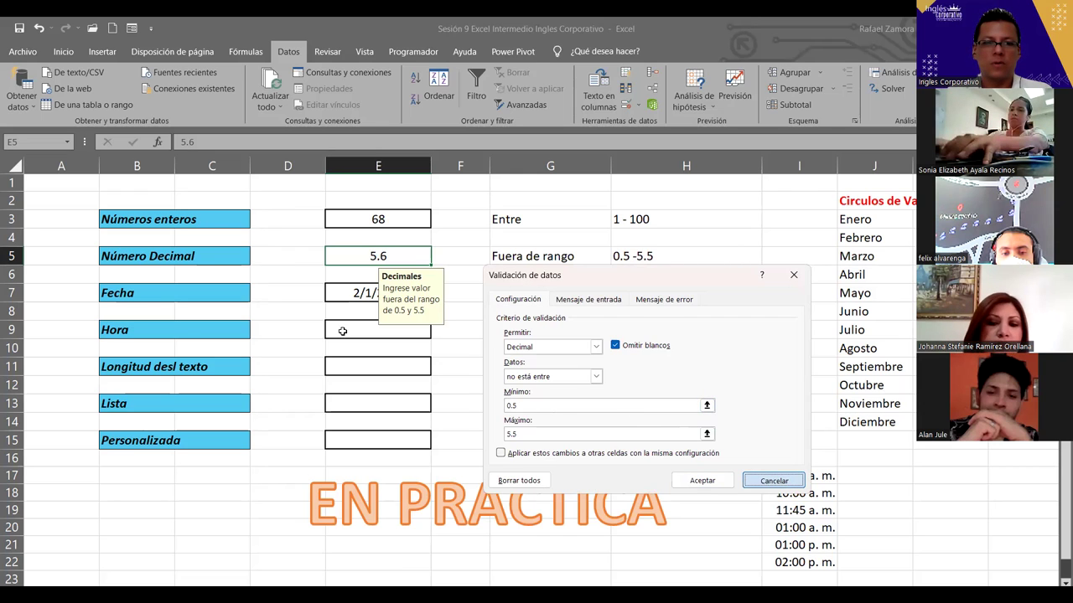
left_click(771, 481)
left_click(362, 333)
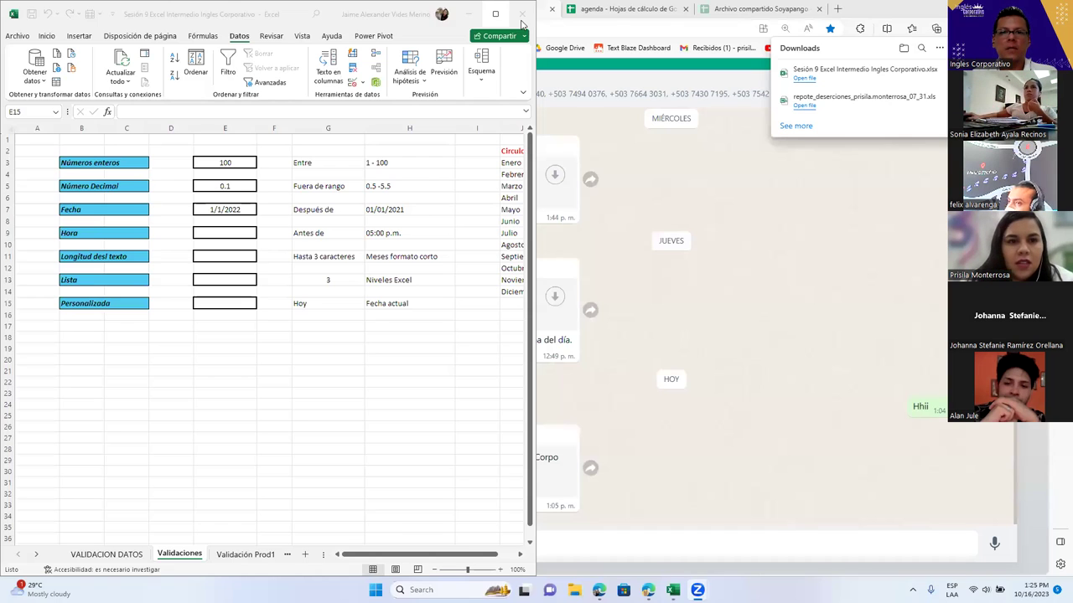
Maximize the workbook, confirm E9 rejects 16:00 with the 'Verifique los datos' error, then clear it
left_click(521, 24)
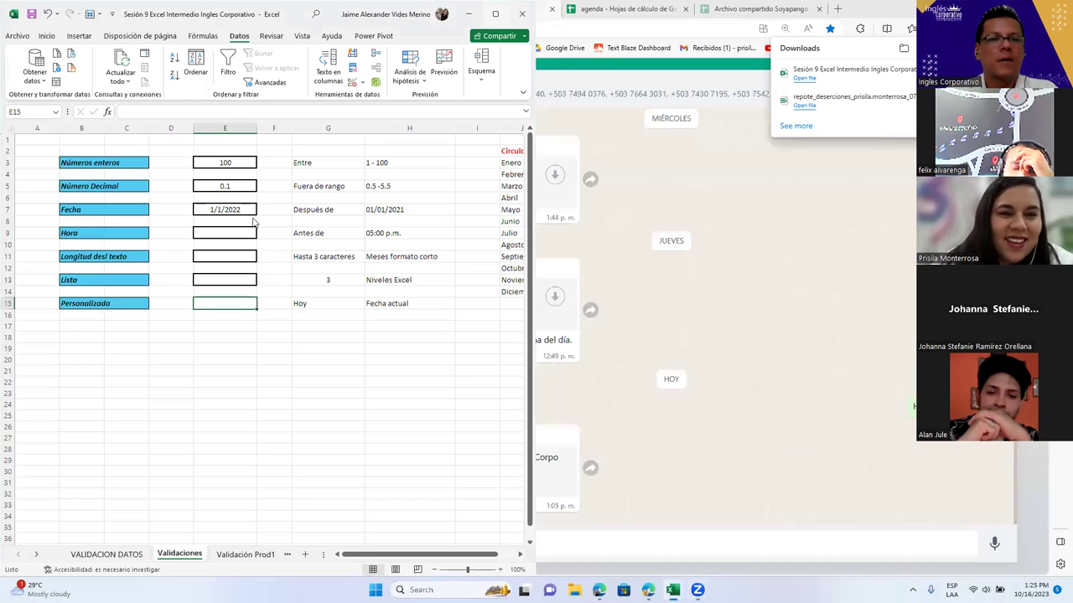
key("super+Up")
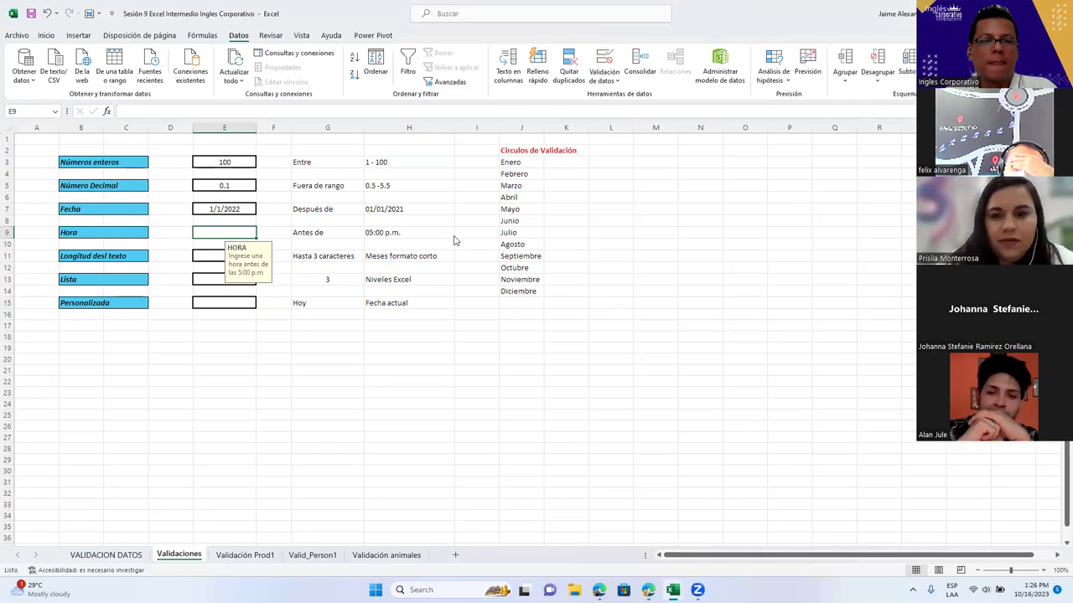
type("16:00")
key("Return")
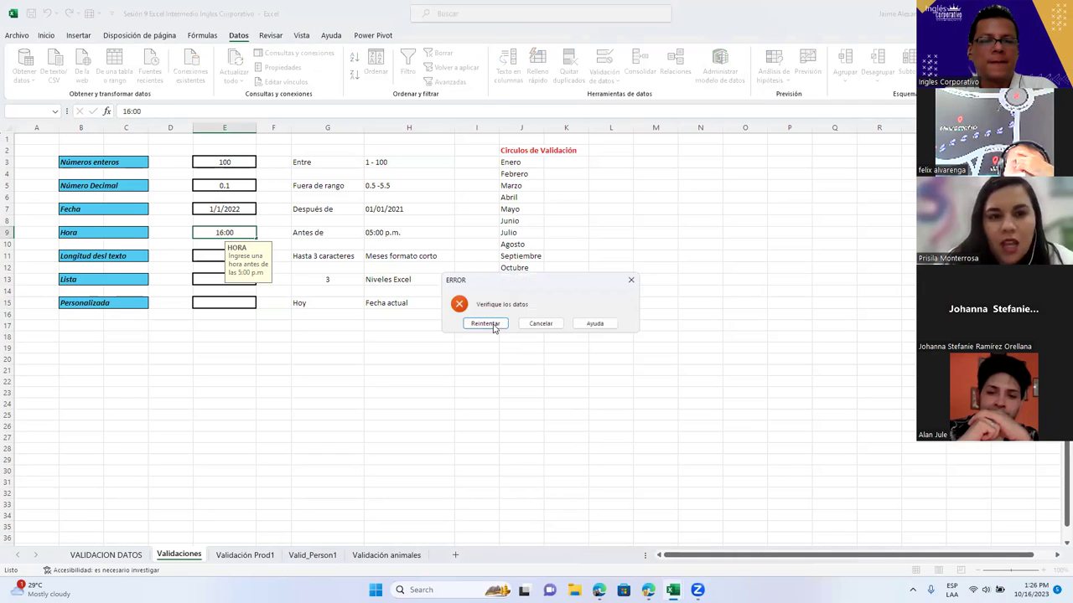
left_click(486, 327)
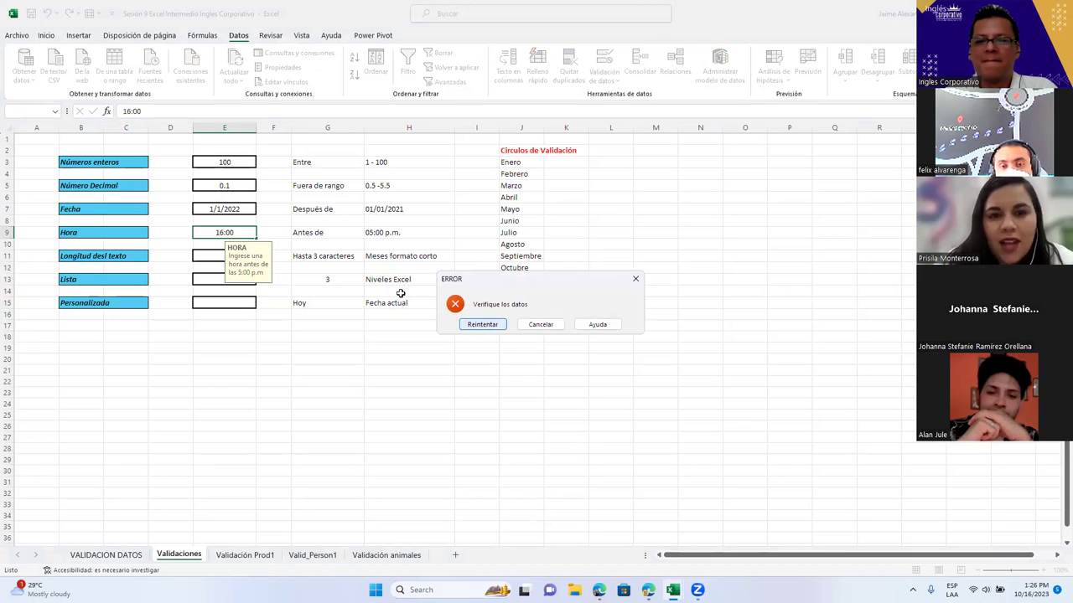
key("Return")
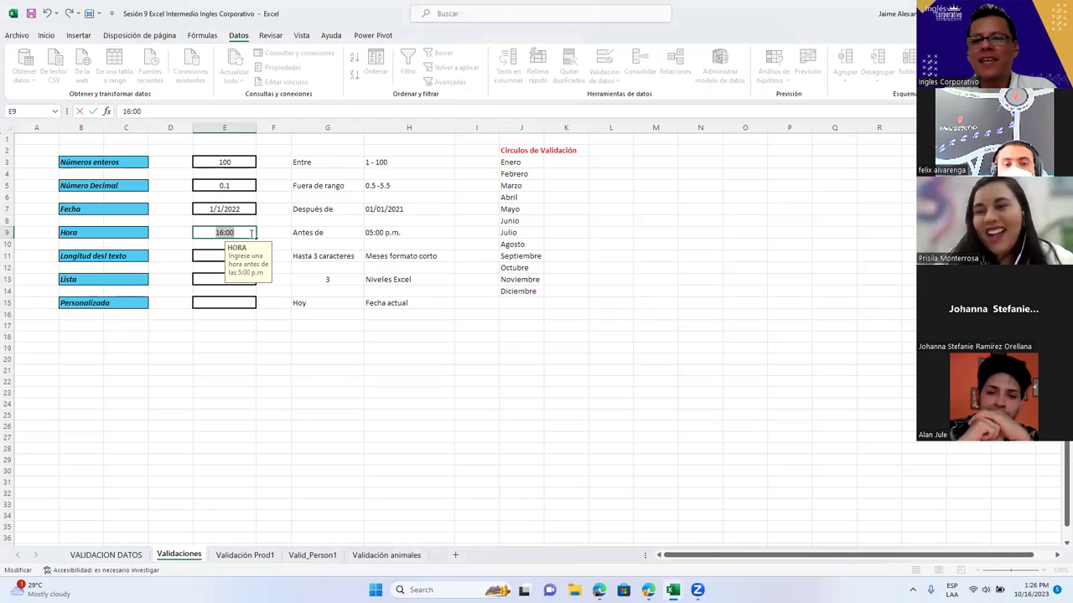
key("BackSpace")
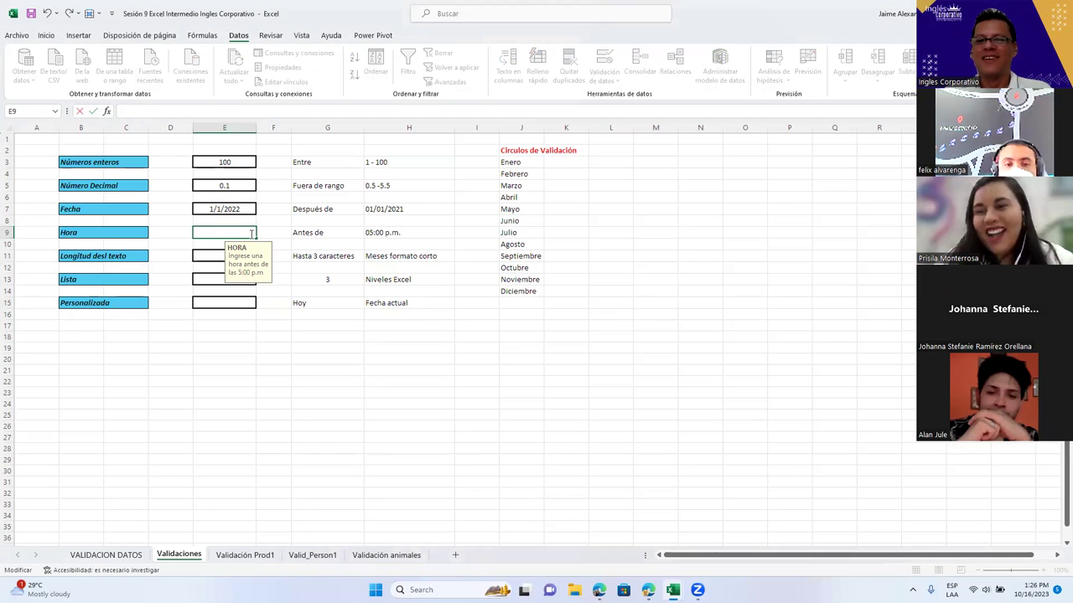
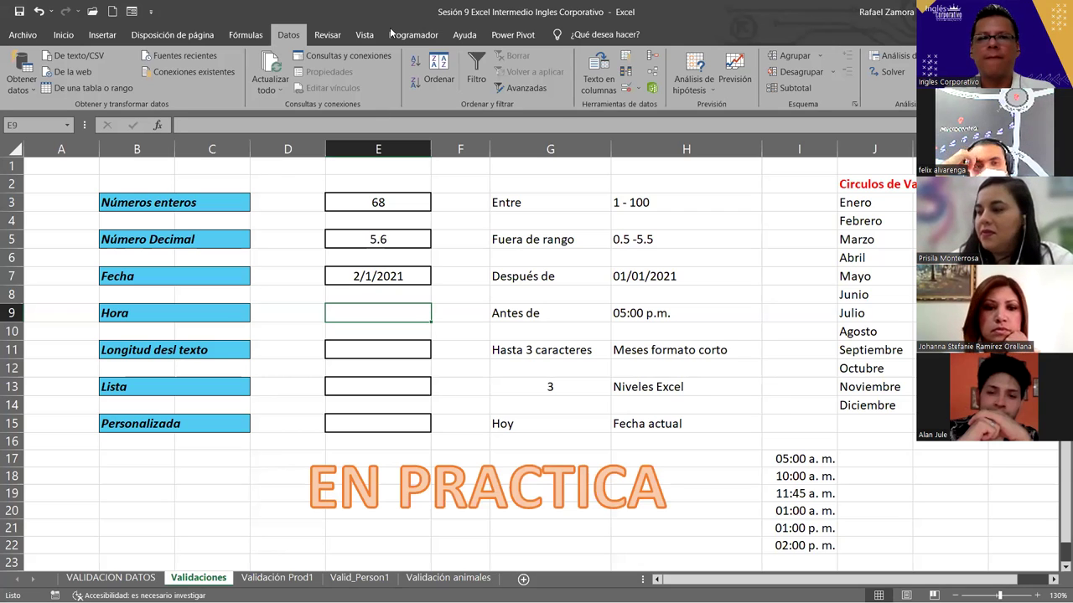
Validate E11 as Longitud del texto, menor que, with a maximum of 4
left_click(811, 530)
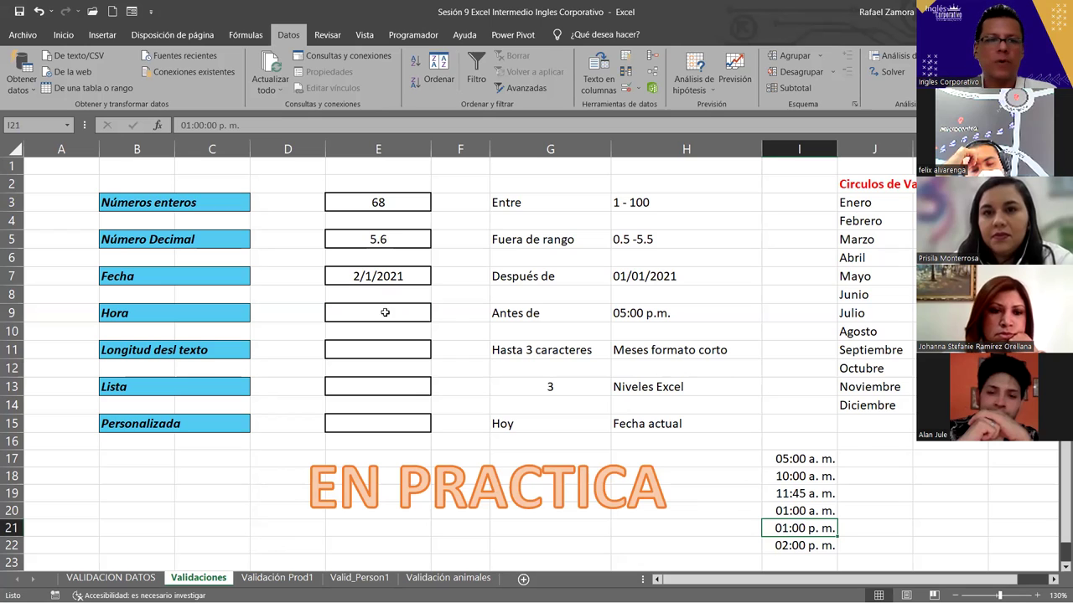
left_click(391, 354)
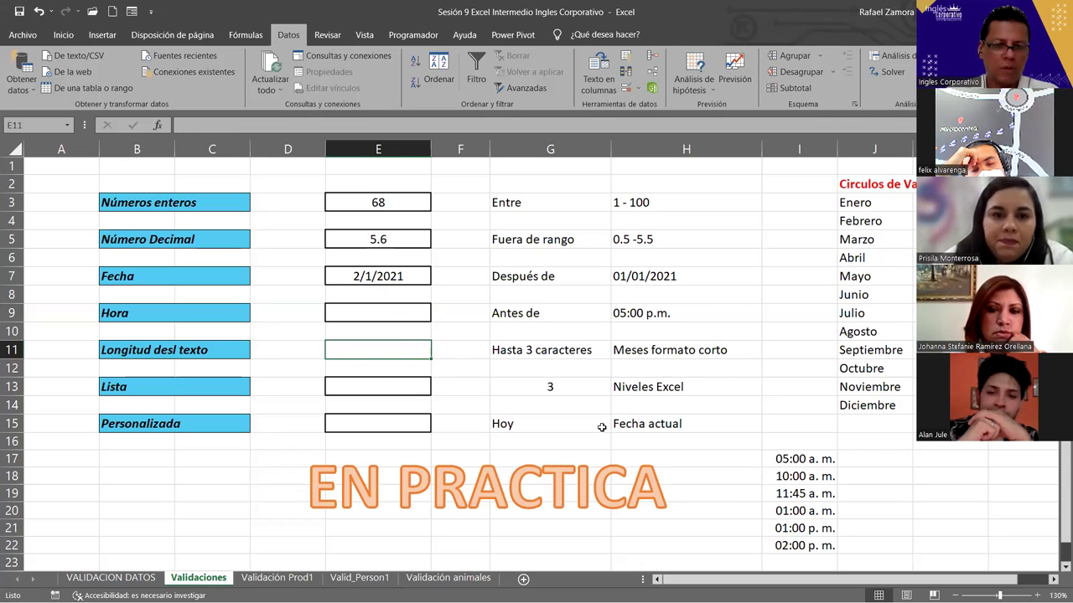
left_click(623, 89)
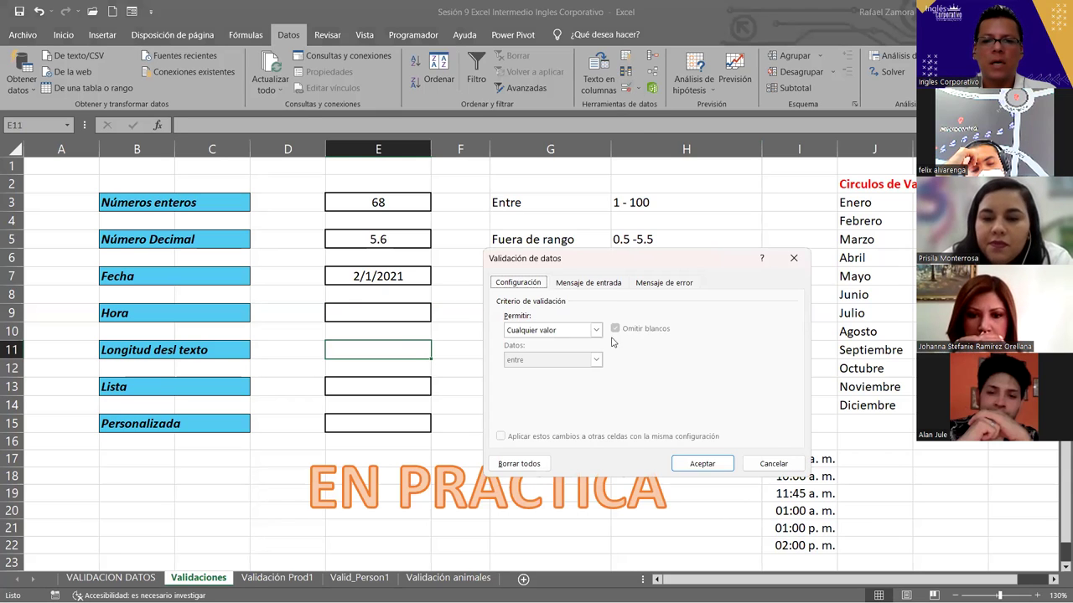
left_click_drag(587, 258, 416, 100)
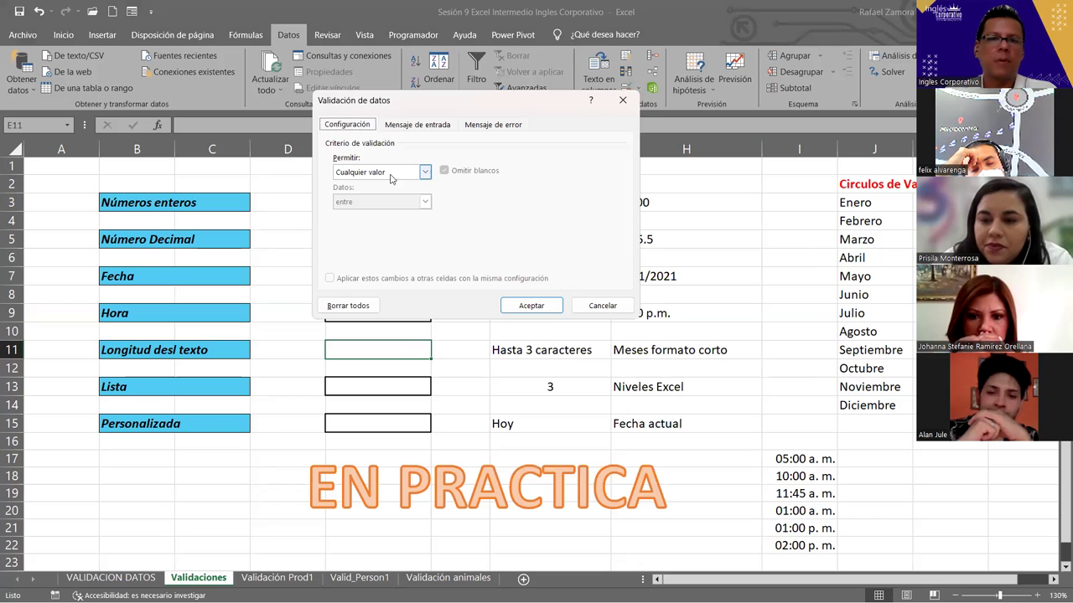
left_click(425, 171)
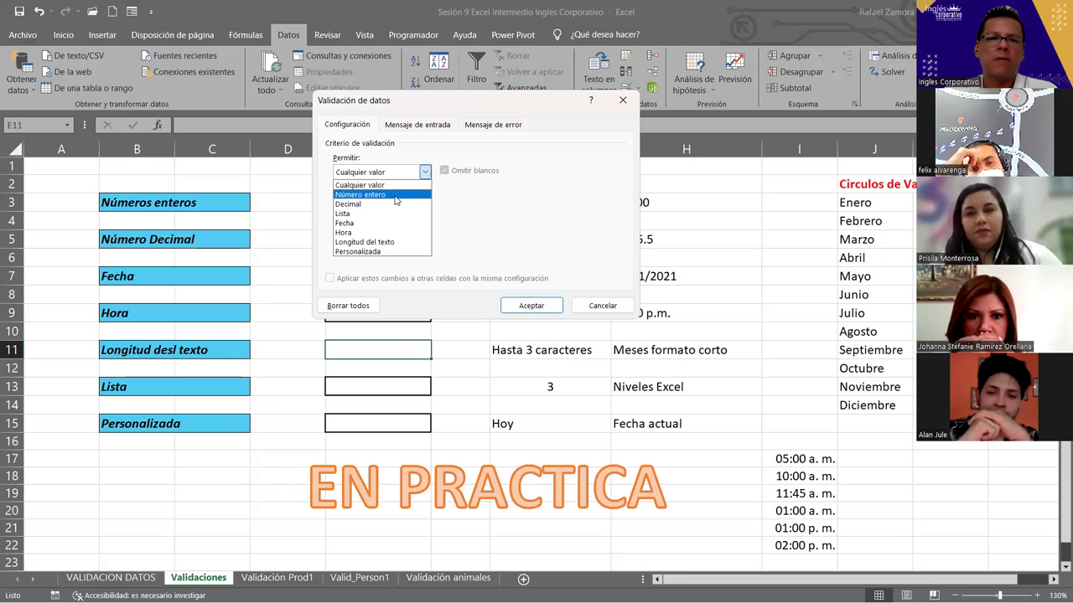
left_click(391, 243)
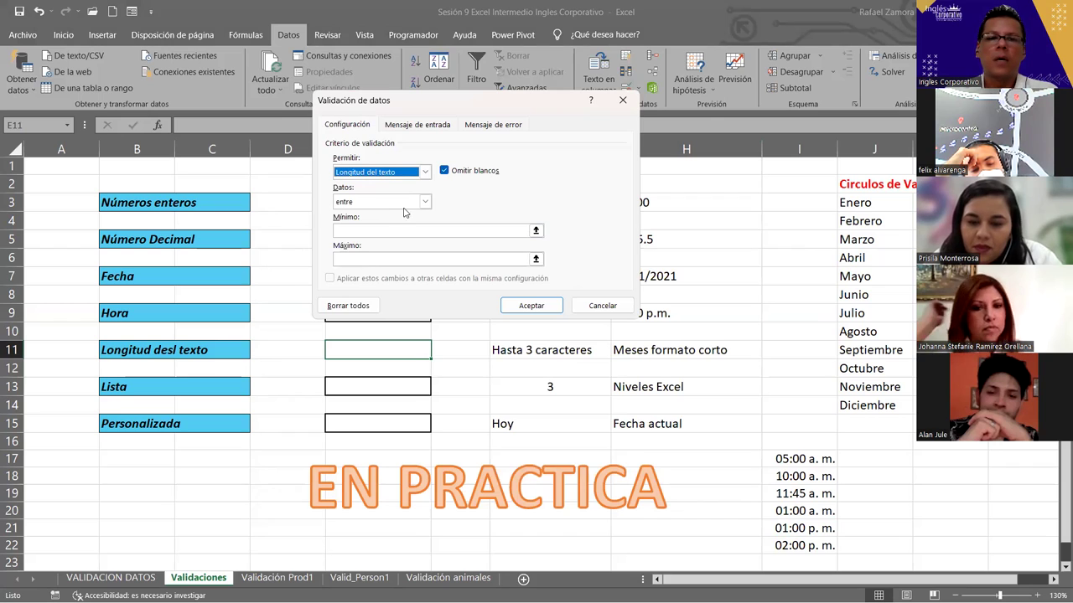
left_click(426, 202)
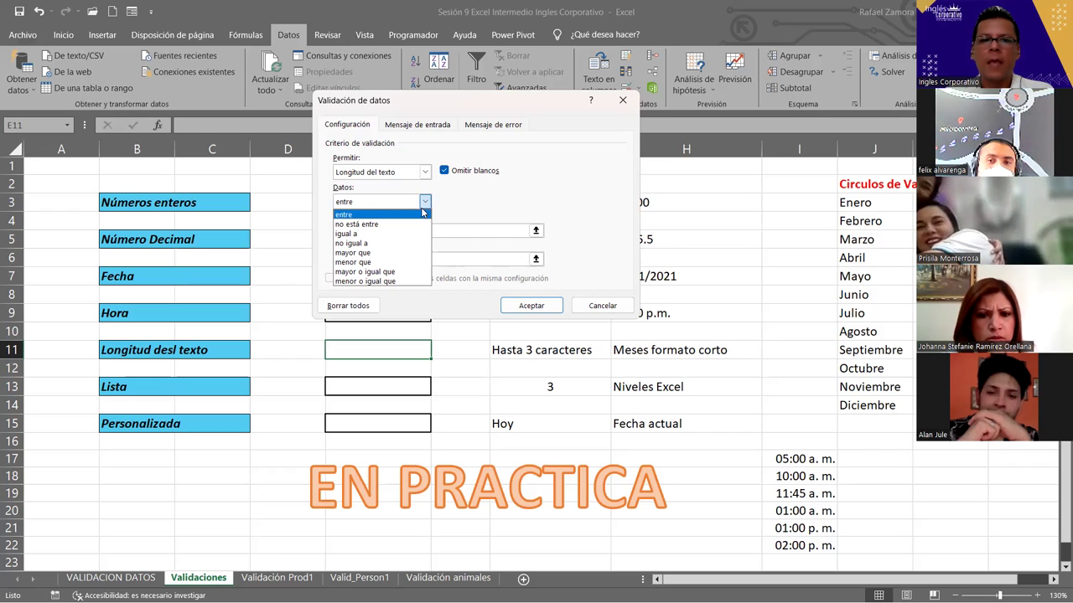
left_click(400, 265)
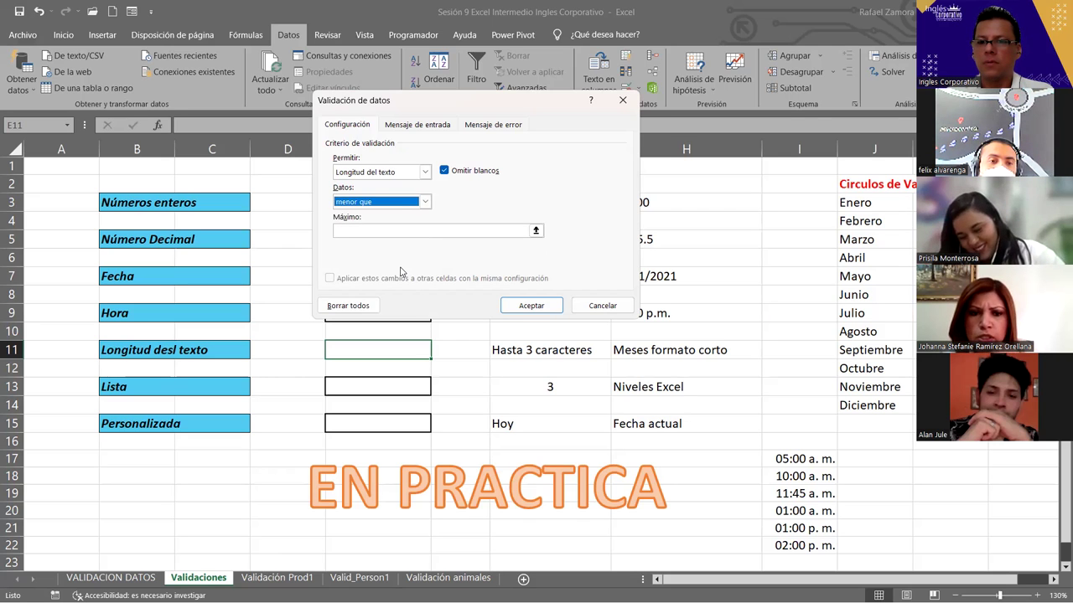
left_click(388, 230)
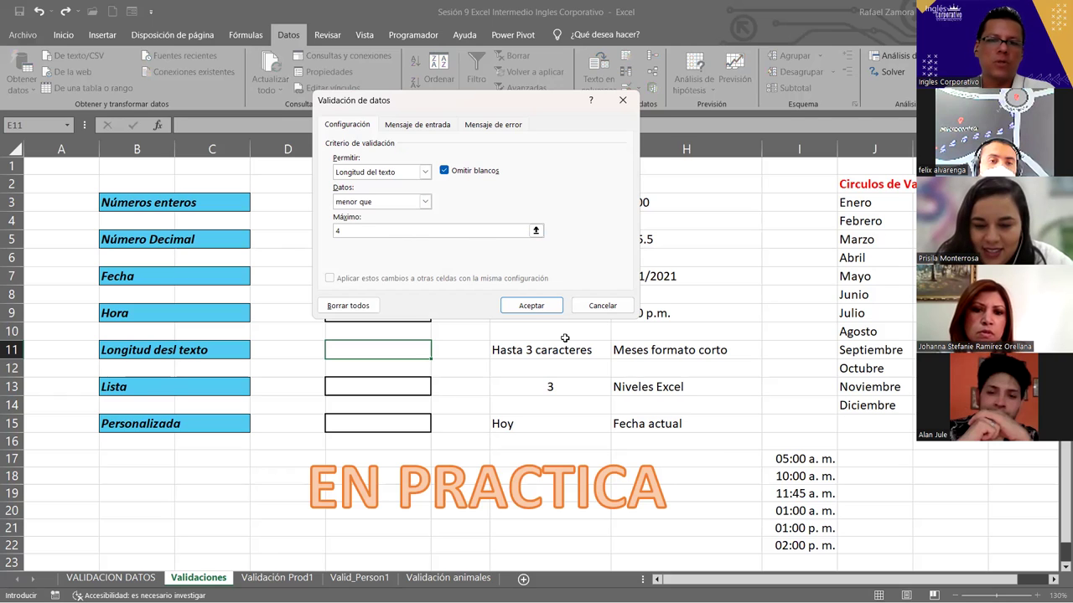
left_click(517, 306)
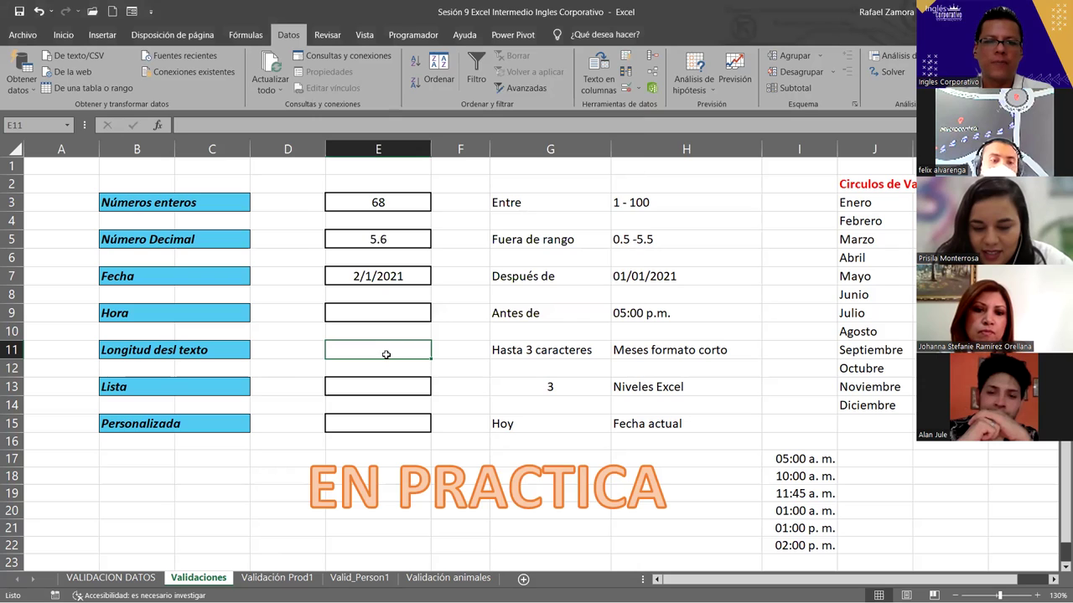
Enter ene and then feb into E11, both accepted by the length rule
type("ene")
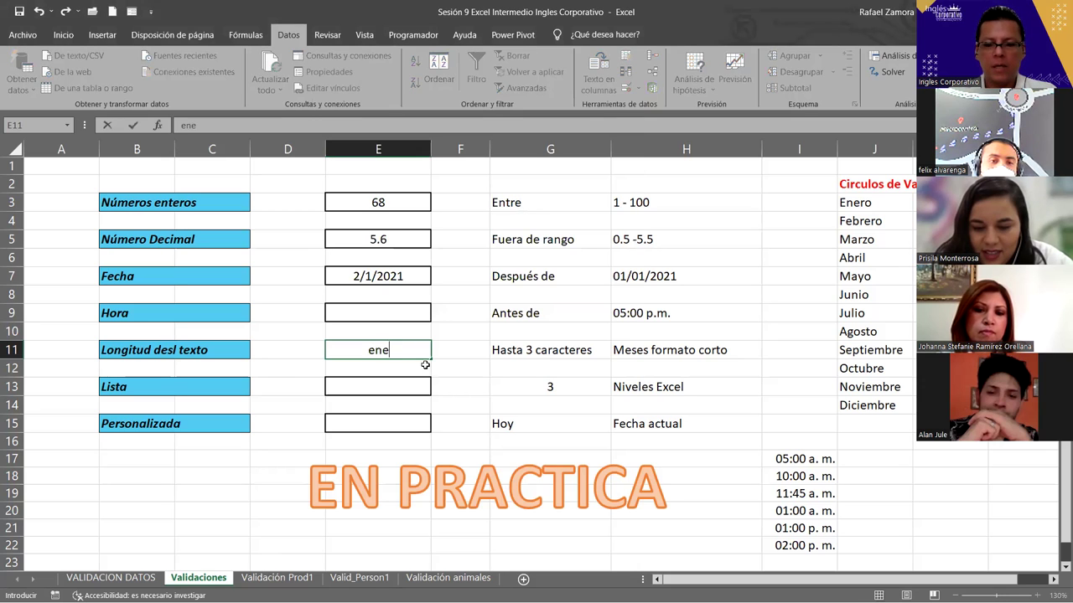
key("Return")
key("Up")
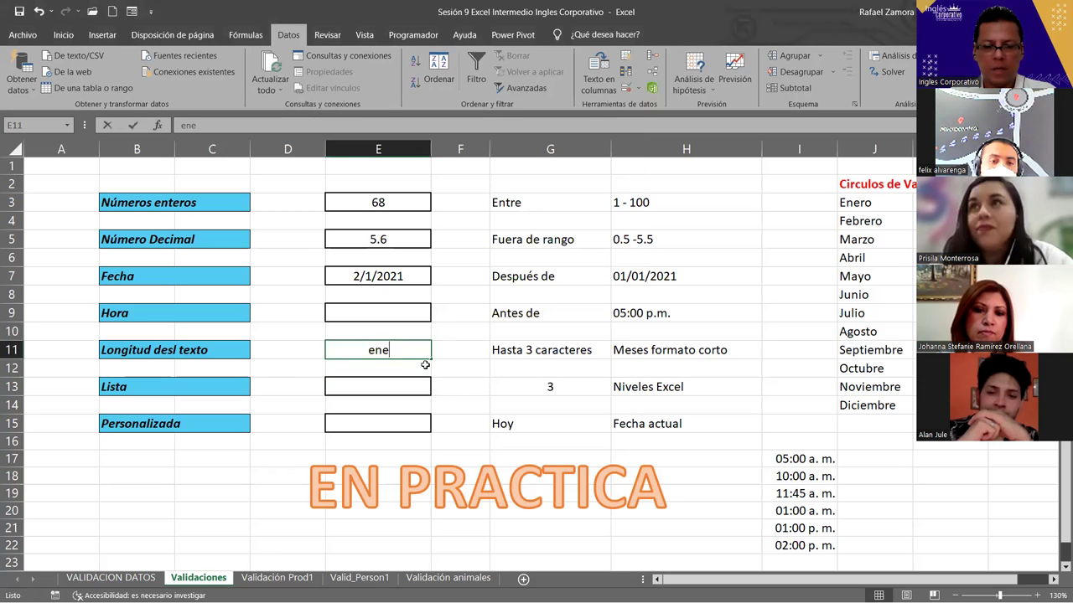
type("feb")
key("ctrl+Return")
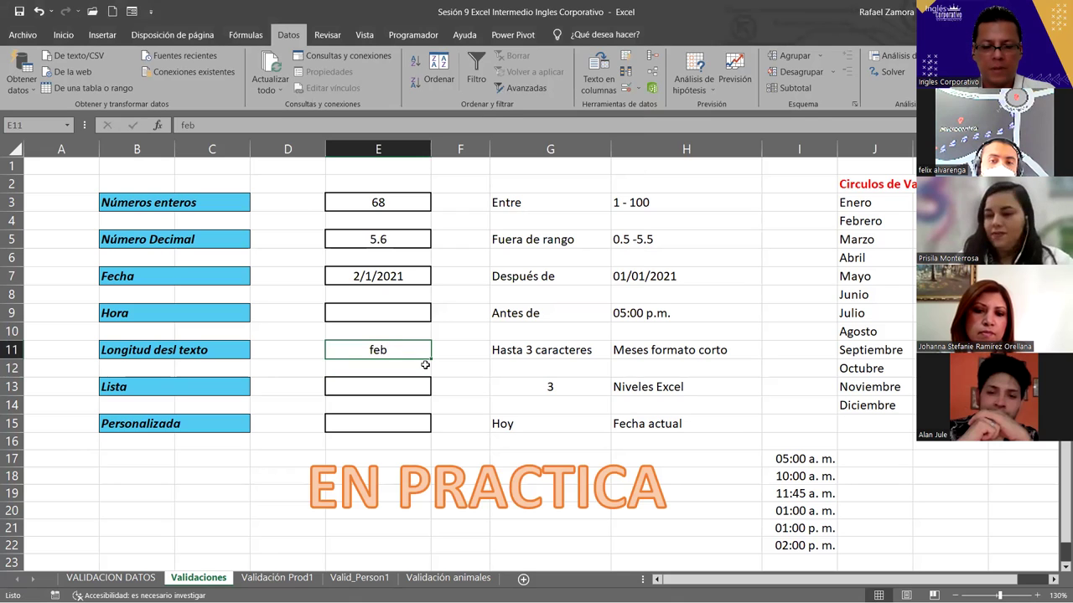
Try marz in E11, retry after the rejection, and enter abr instead
type("marz")
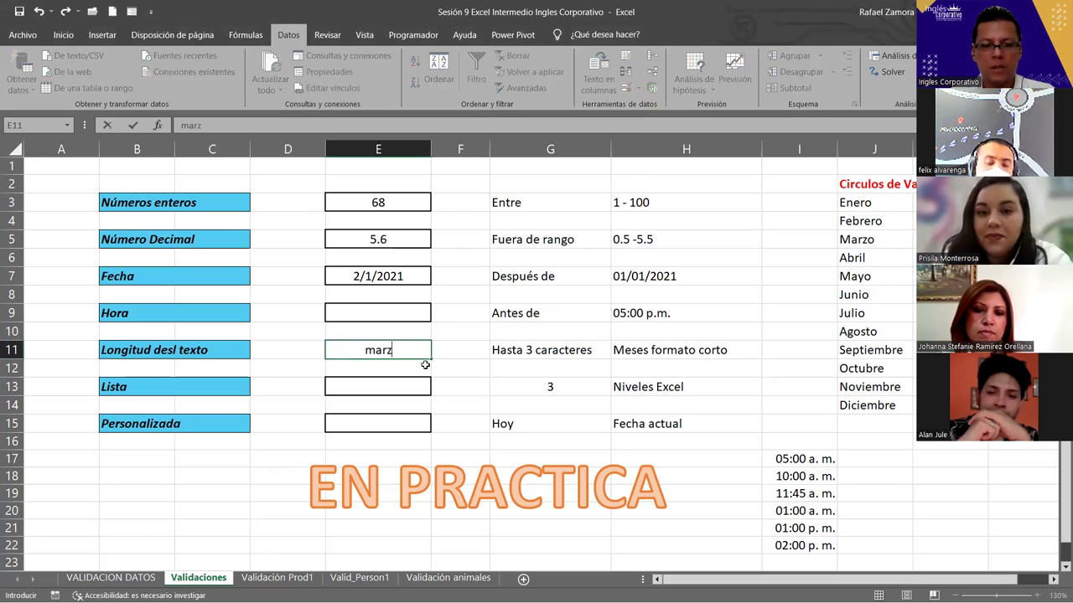
key("Return")
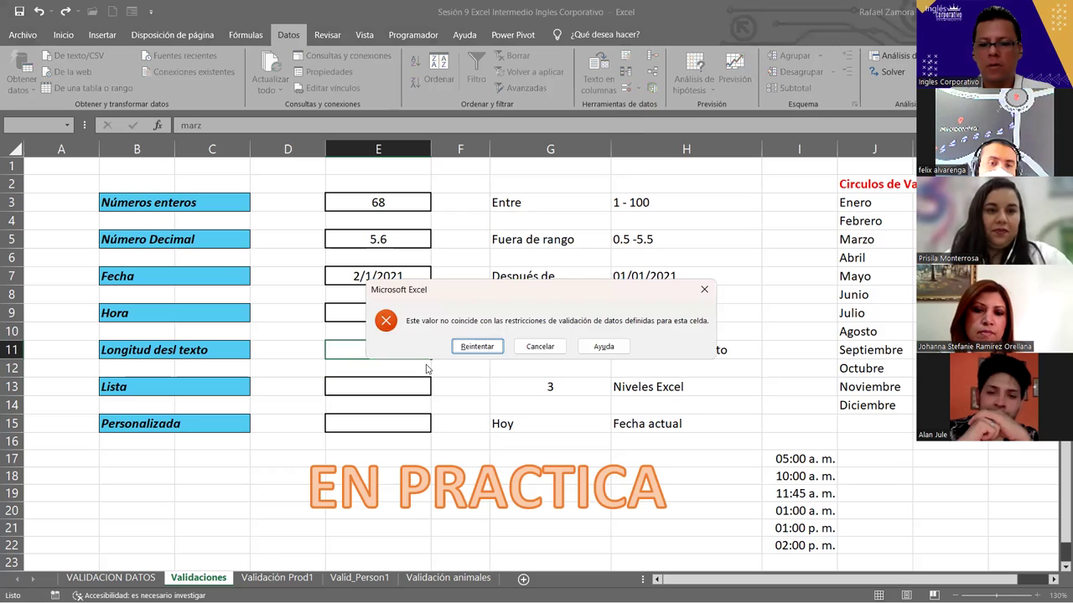
key("Return")
type("abr")
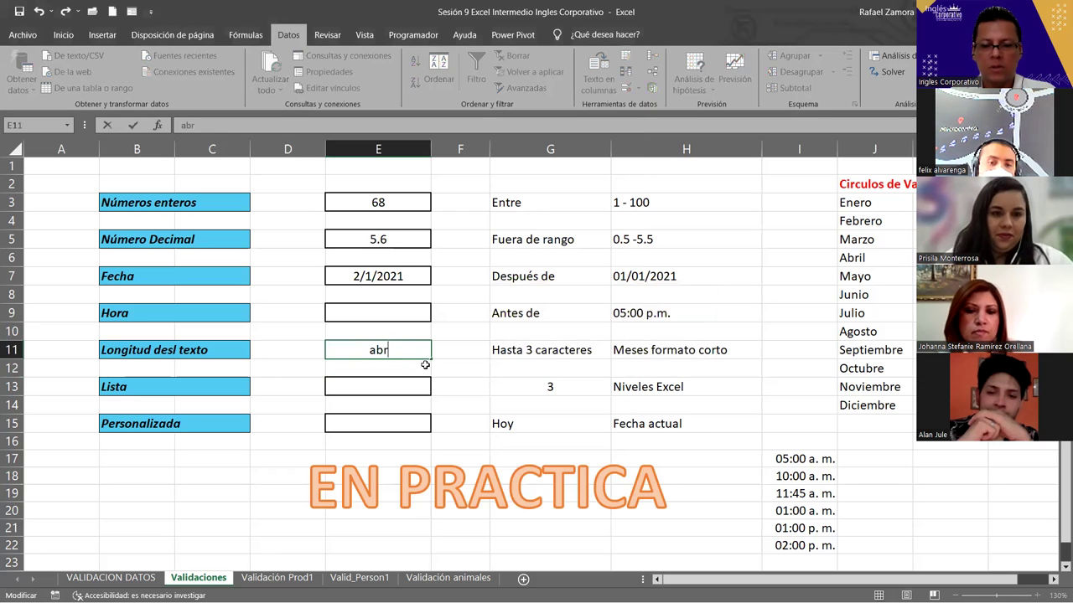
key("Return")
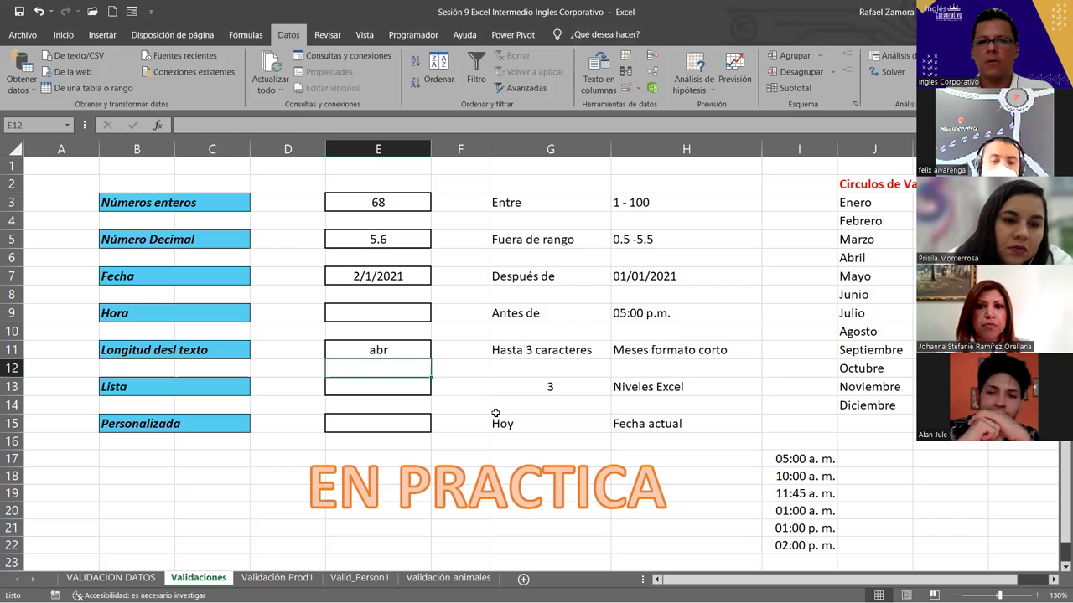
left_click(378, 312)
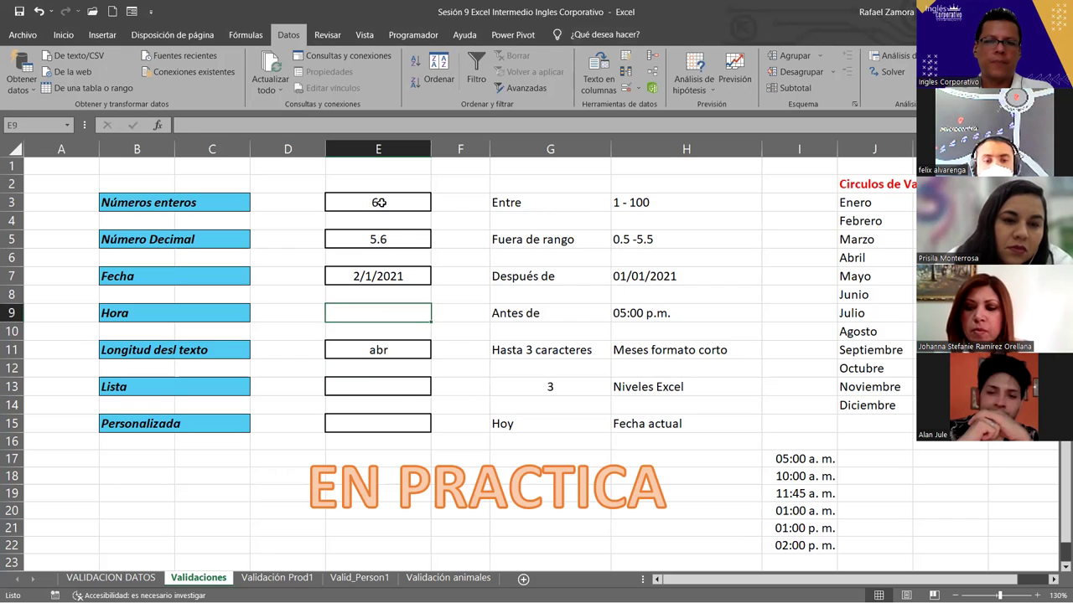
left_click_drag(378, 202, 398, 353)
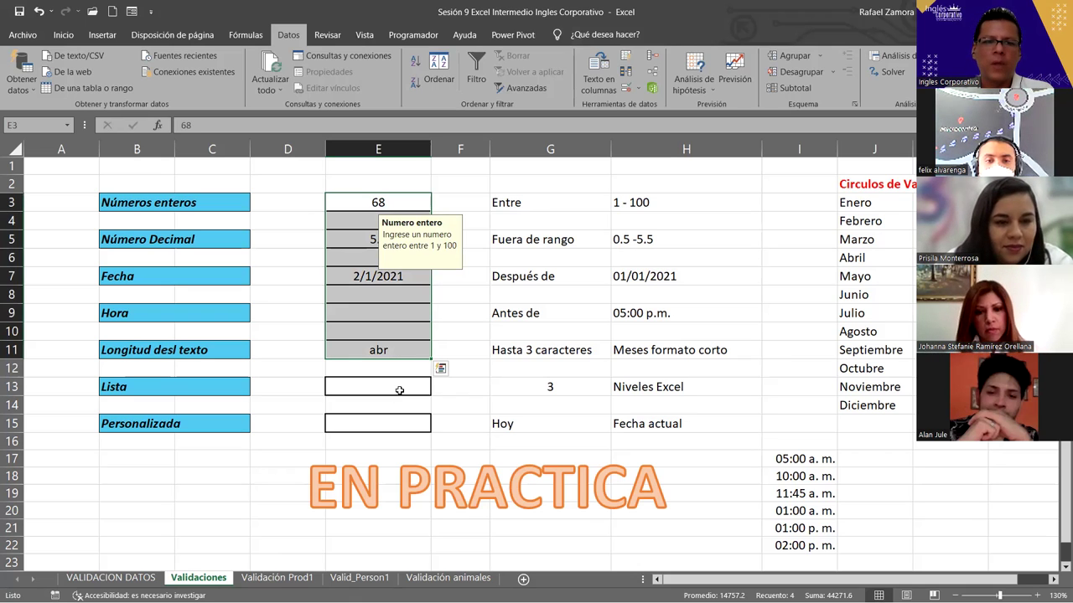
left_click(394, 391)
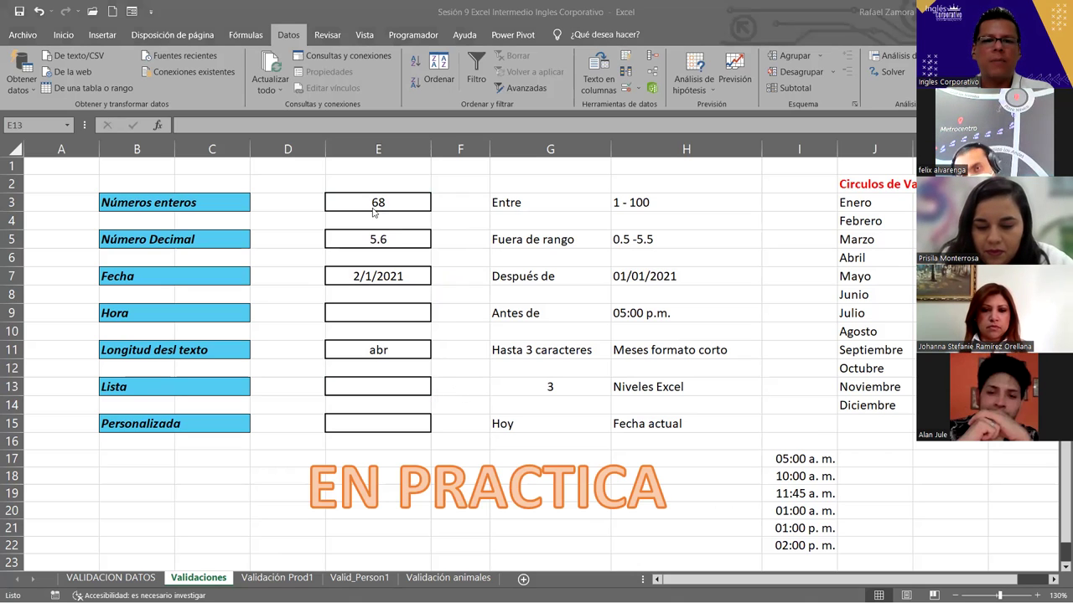
Give E13 a Lista validation with source 'Excel Básico, Excel Intermedio, Excel Avanzado'
left_click(381, 136)
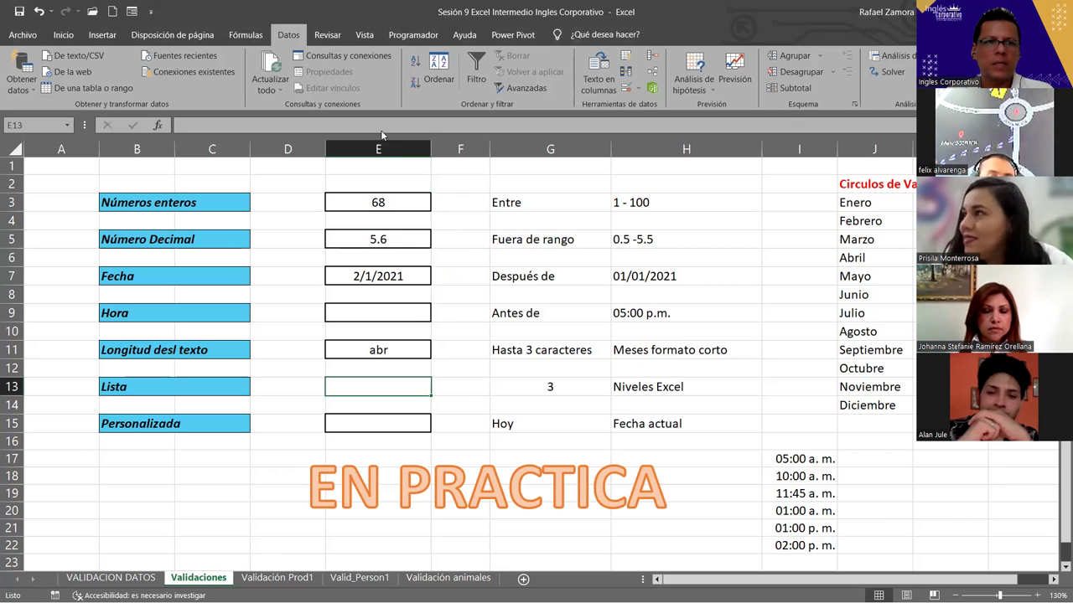
left_click(626, 91)
left_click(425, 172)
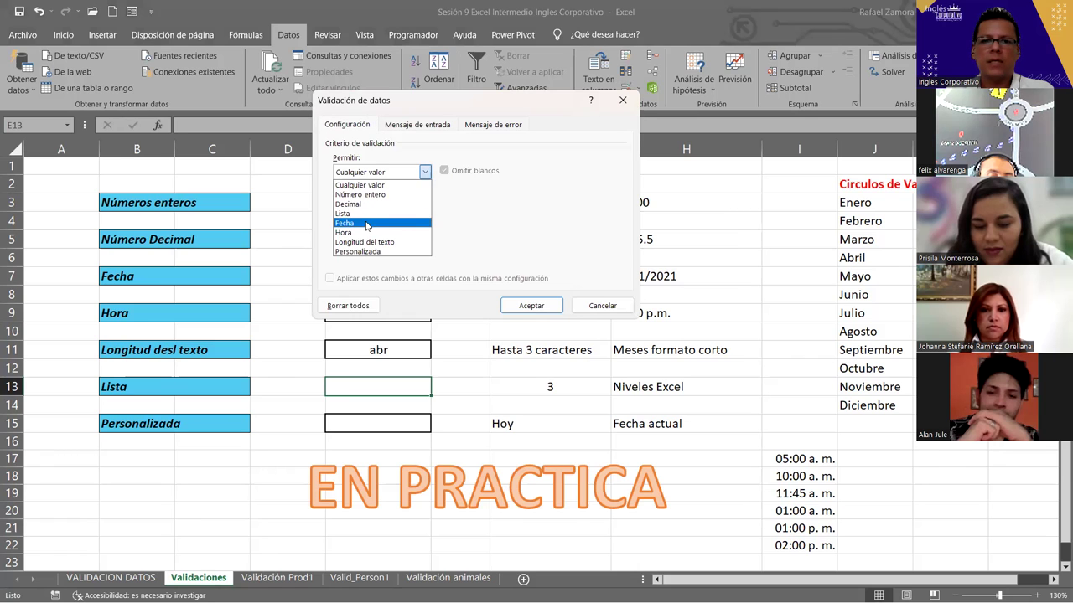
left_click(365, 214)
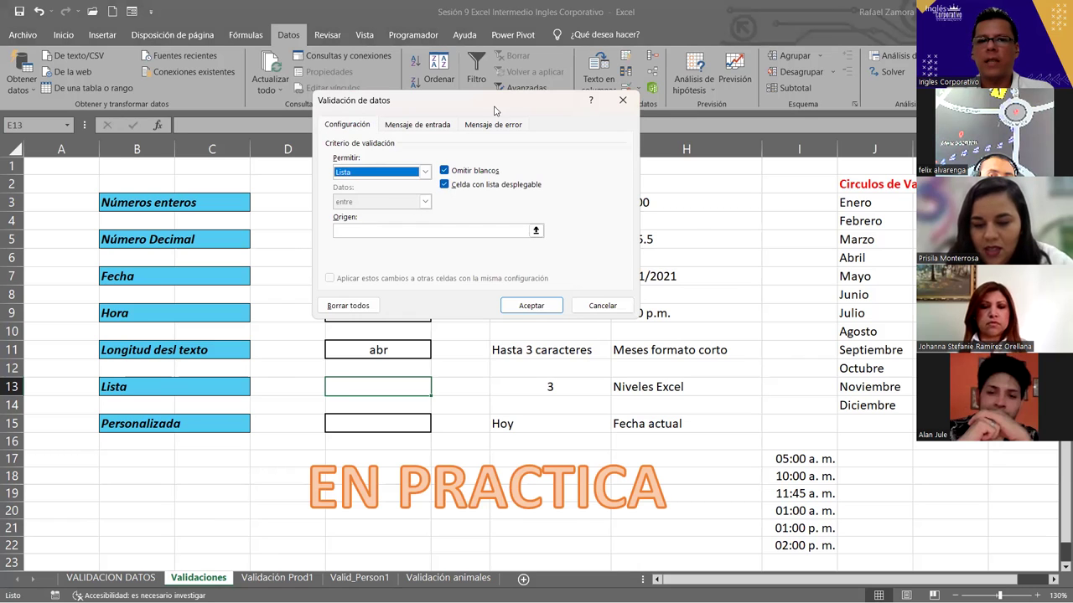
left_click(392, 226)
left_click(392, 226)
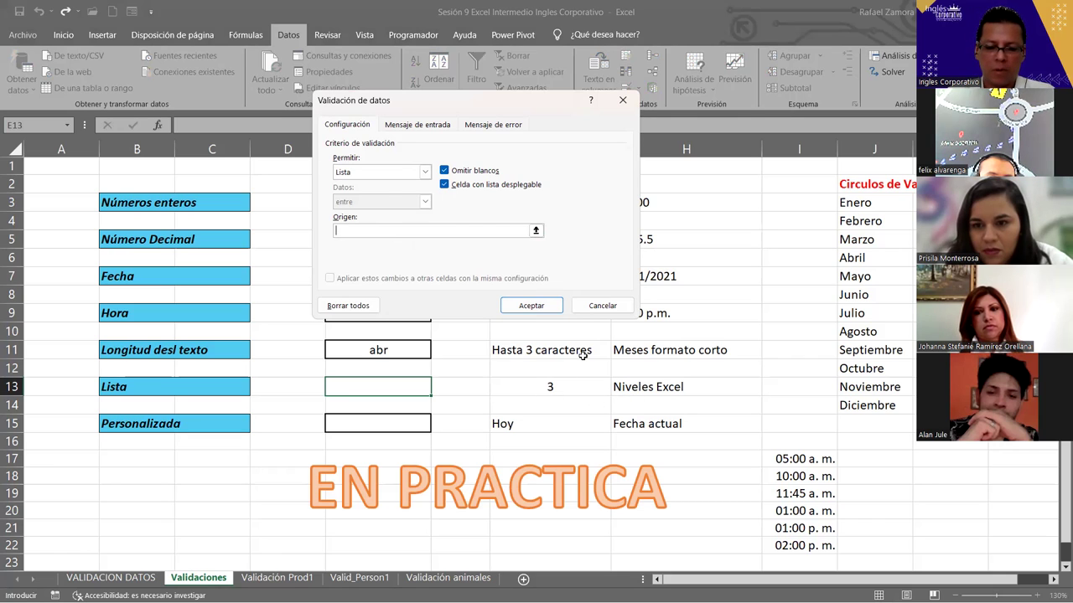
type("Excel")
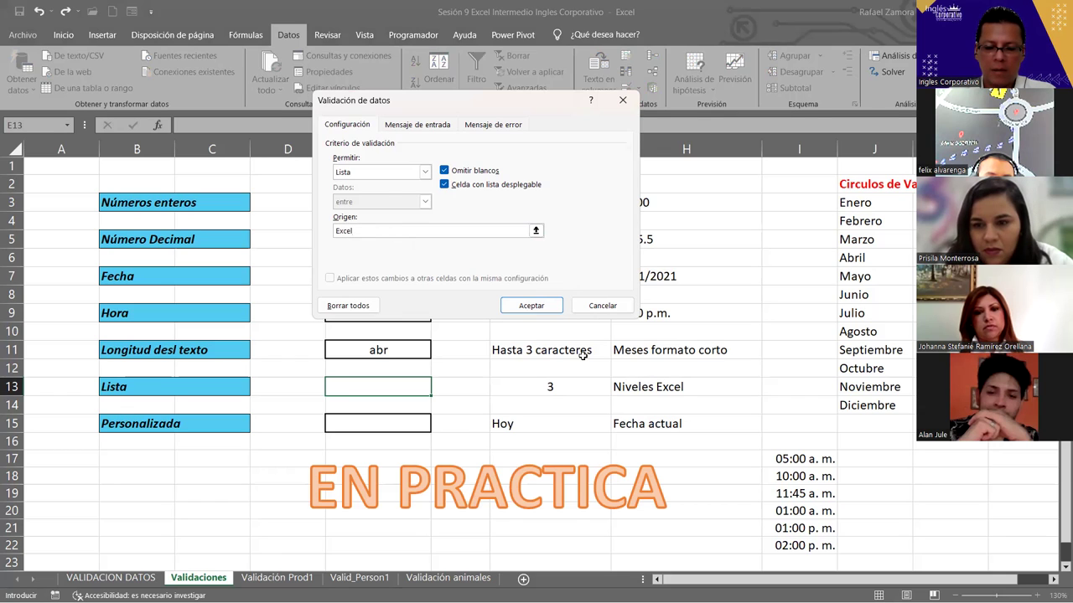
type(" Básico, ")
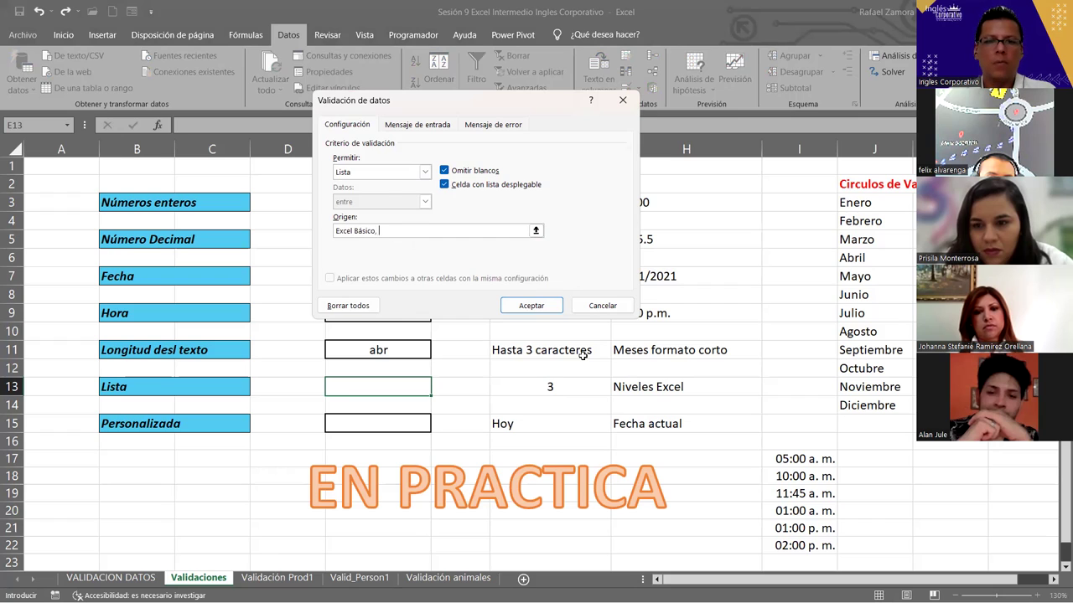
type("Excel Intermedio, Excel Avanza")
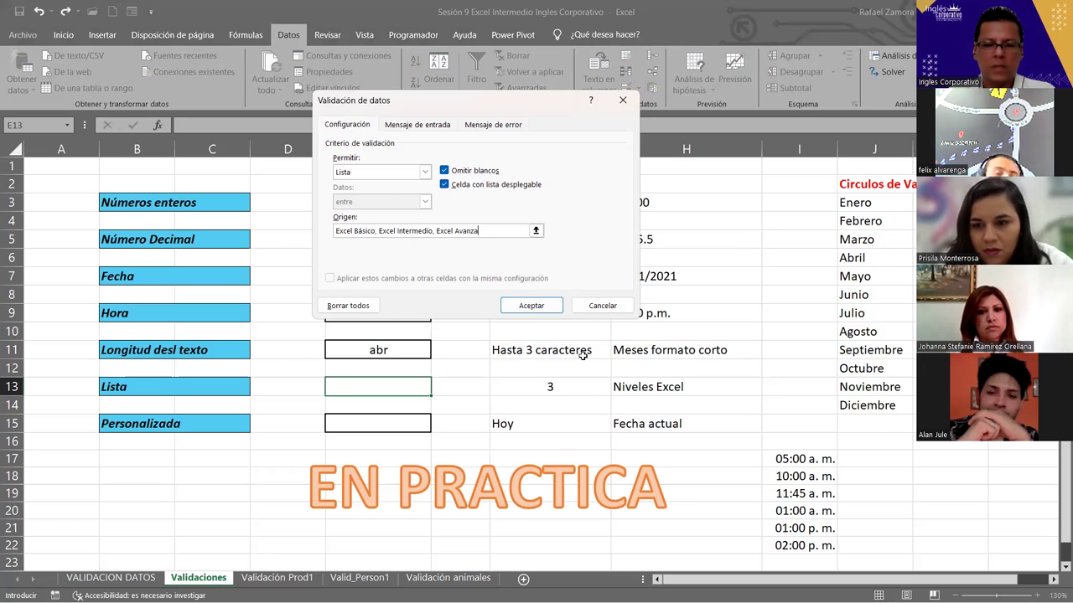
type("do")
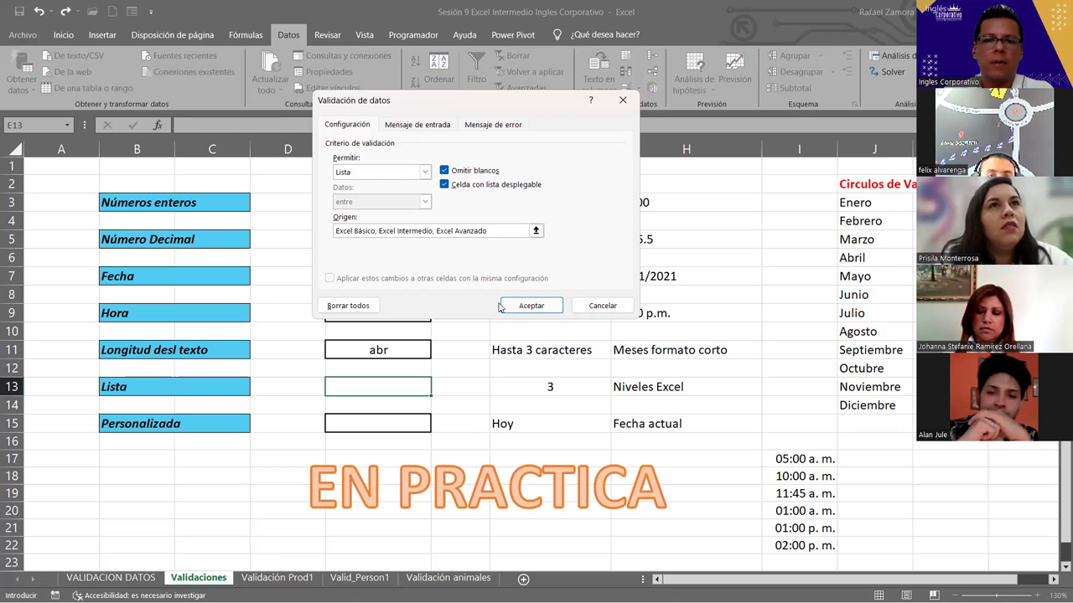
left_click(534, 309)
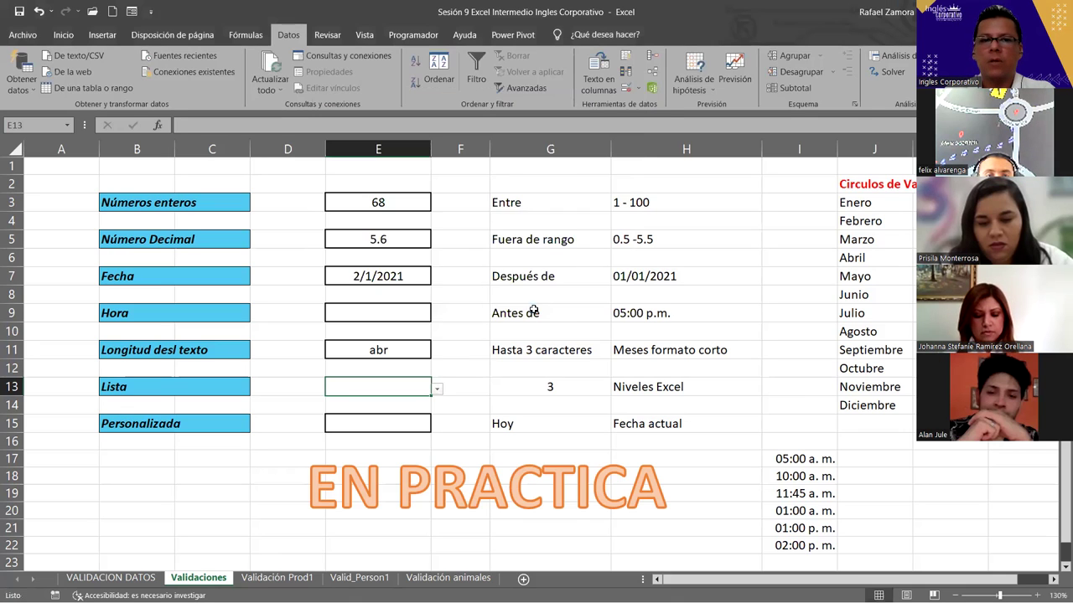
Pick Excel Intermedio from E13's dropdown, then select G14
left_click(438, 391)
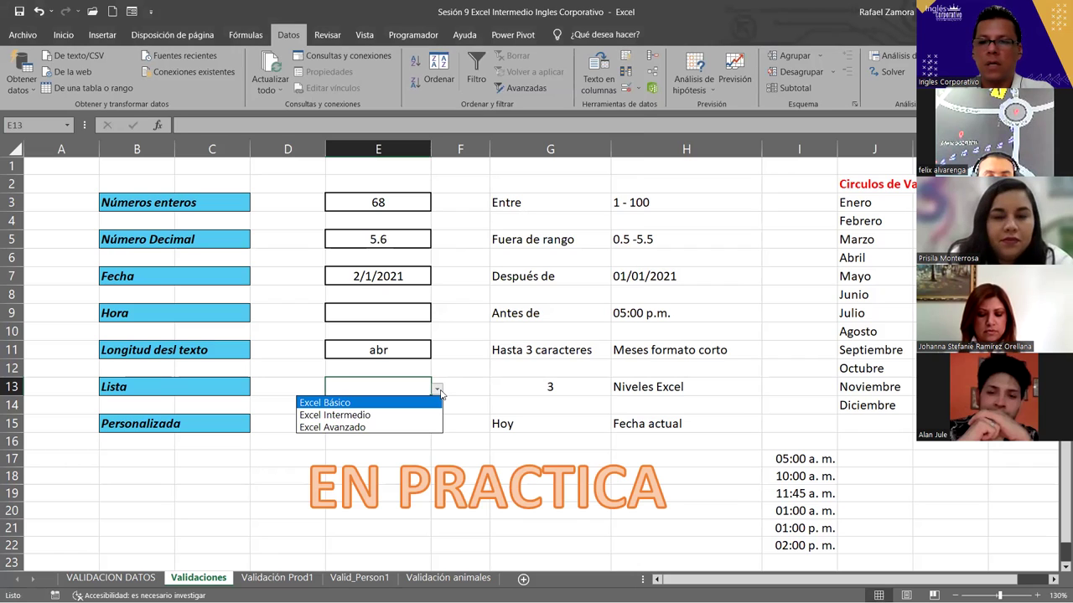
left_click(366, 415)
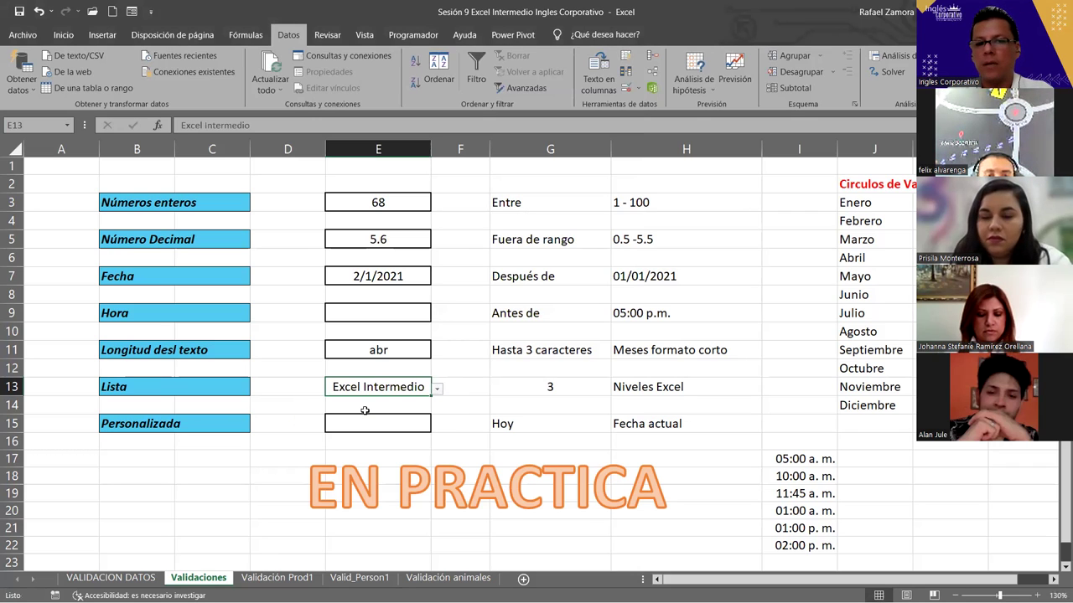
left_click(499, 403)
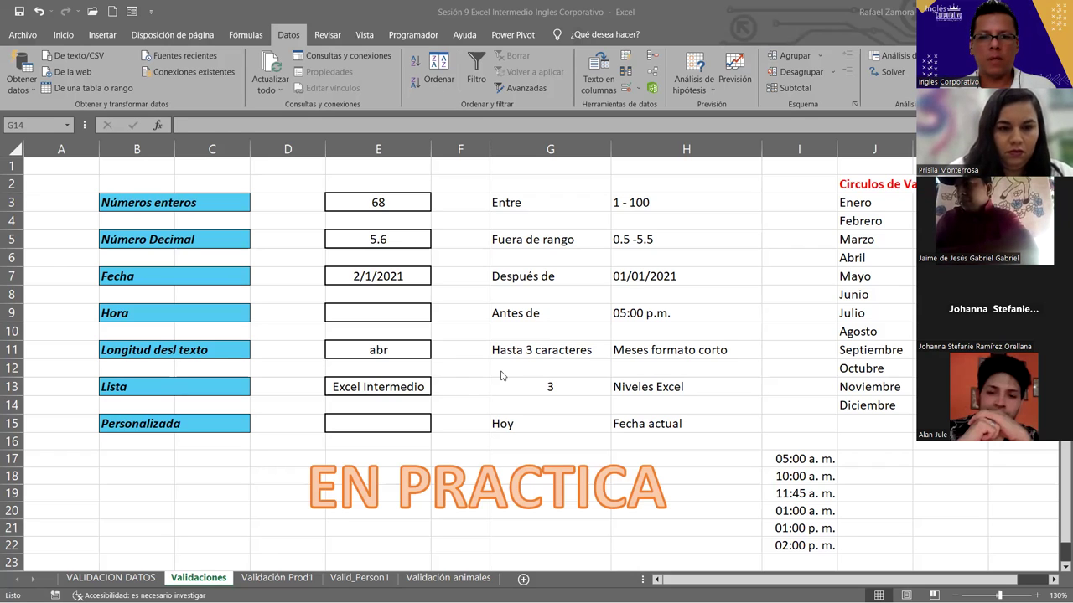
left_click(400, 383)
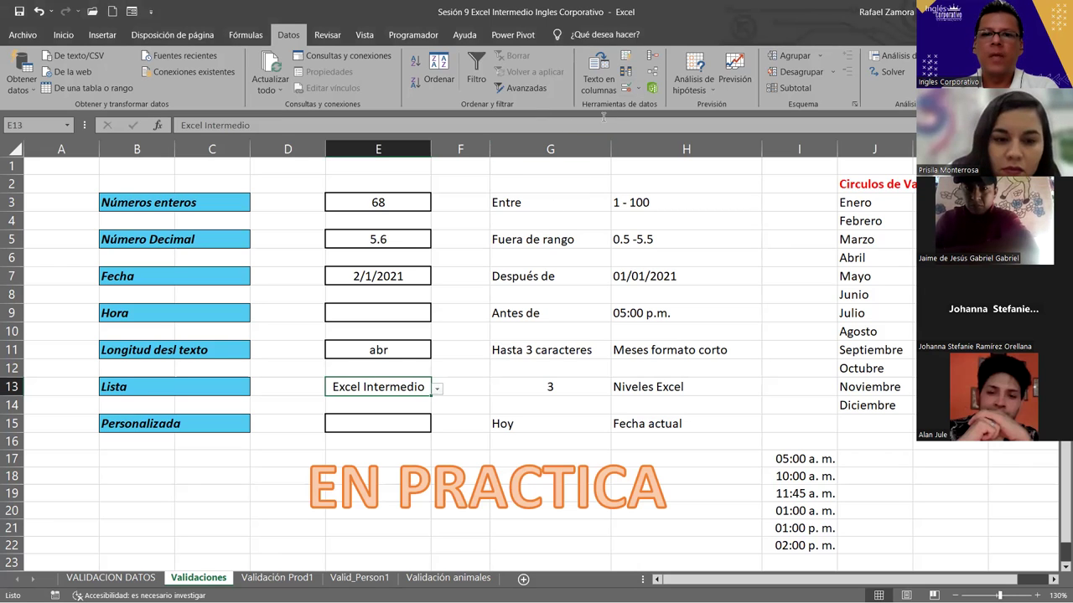
Remove all validation from E13 with Borrar todos and delete its Excel Intermedio entry
left_click(628, 92)
left_click(352, 309)
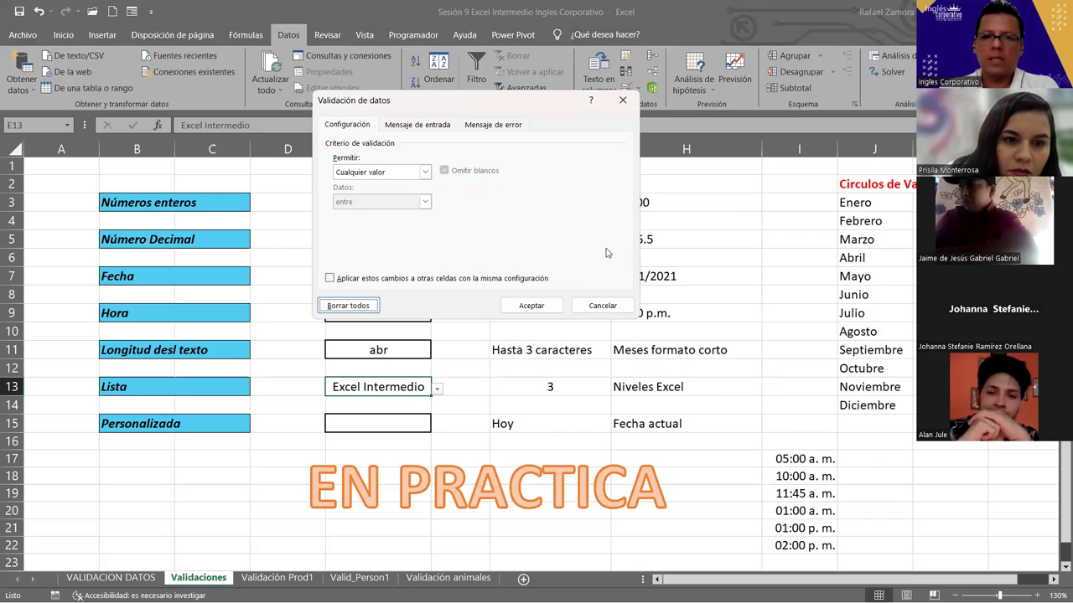
left_click(546, 306)
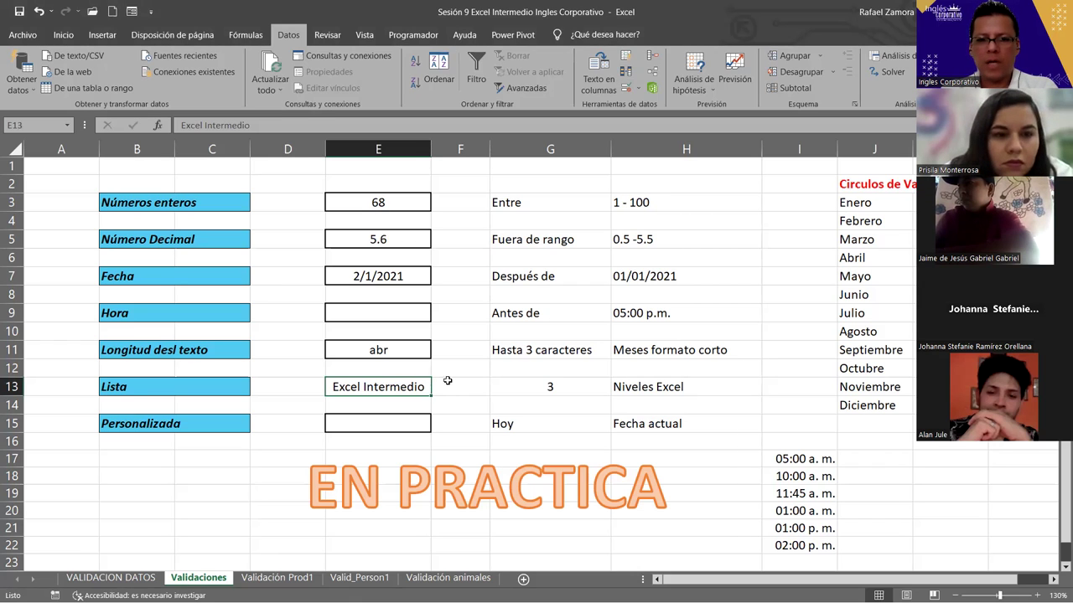
key("Delete")
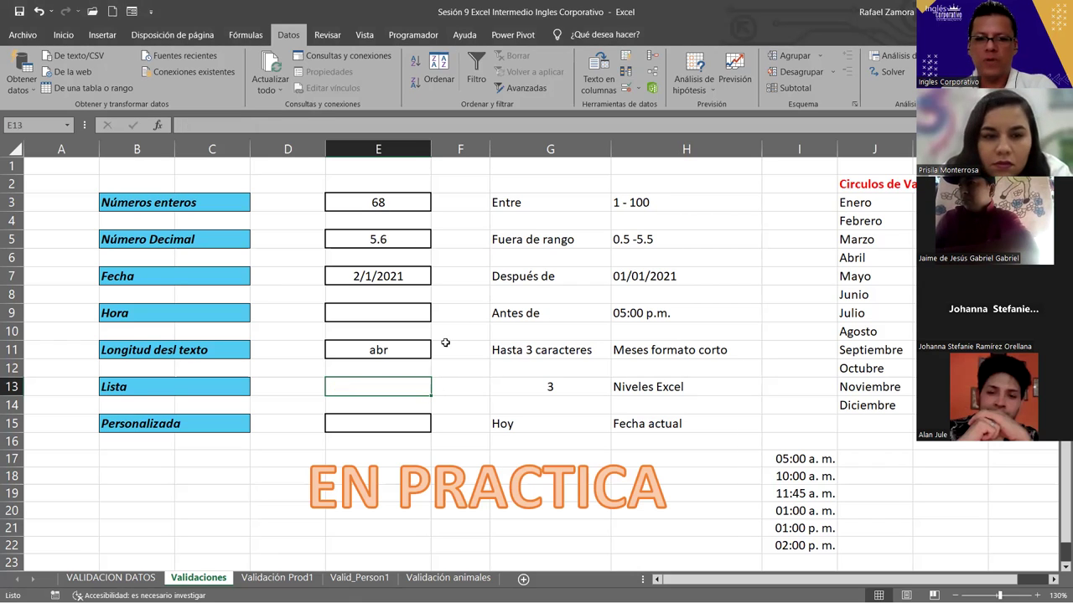
Set E13's validation back to Lista with source Excel Básico, Excel Intermedio, Excel Avanzado
left_click(624, 87)
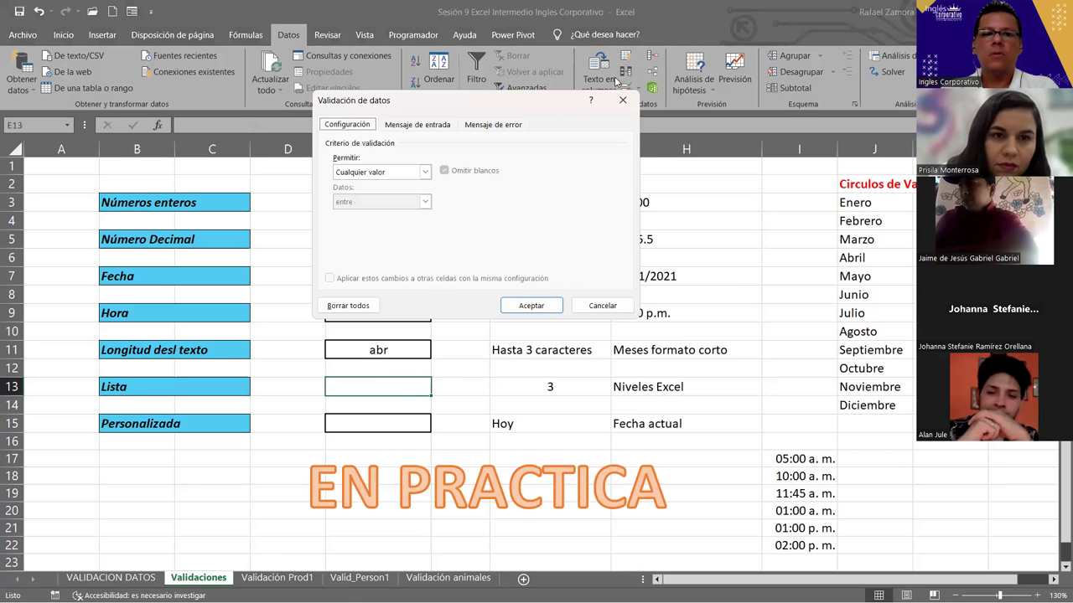
left_click(425, 172)
left_click(352, 214)
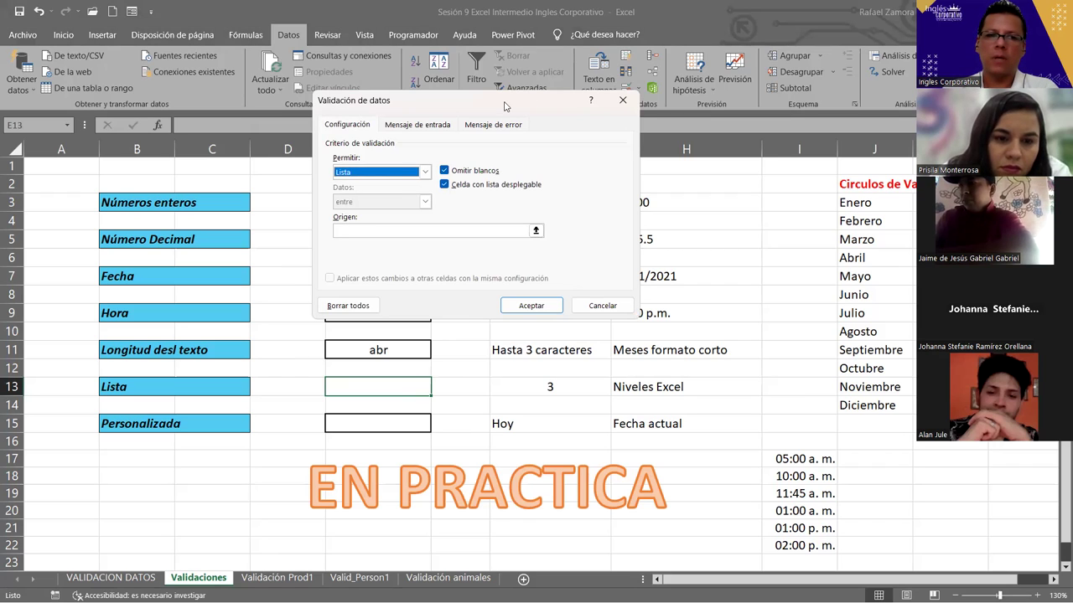
left_click_drag(505, 106, 293, 53)
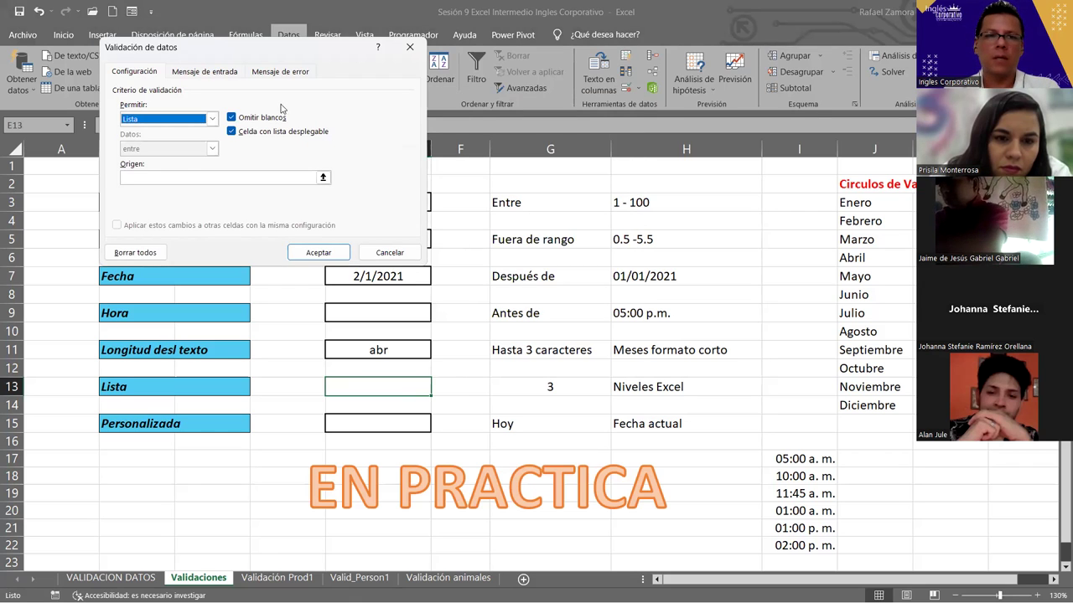
left_click(180, 179)
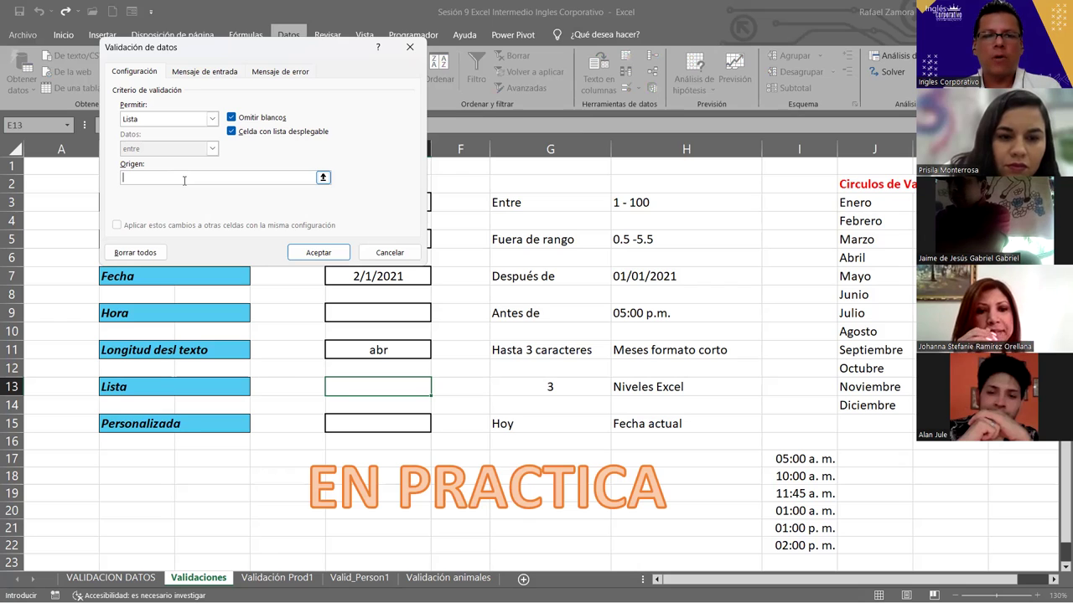
type("Excel Básico, E")
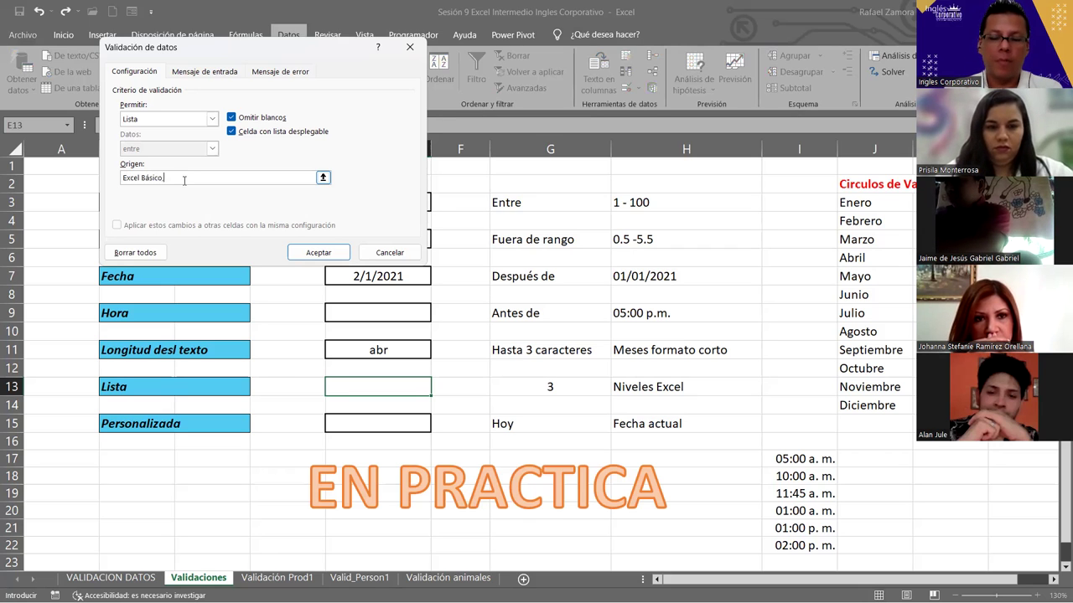
type("xcel")
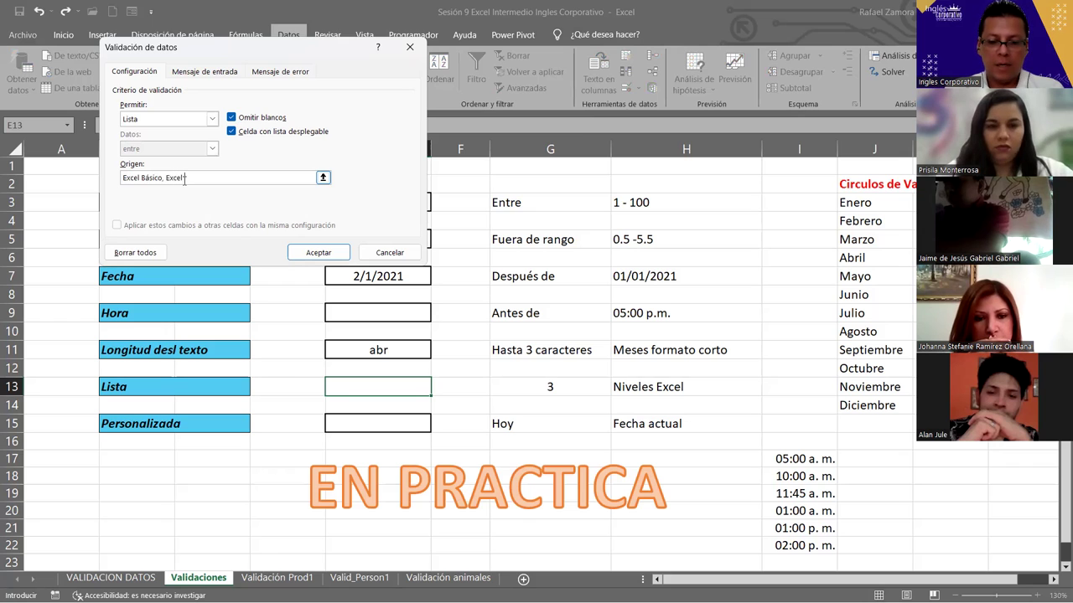
type(" Intermedio,")
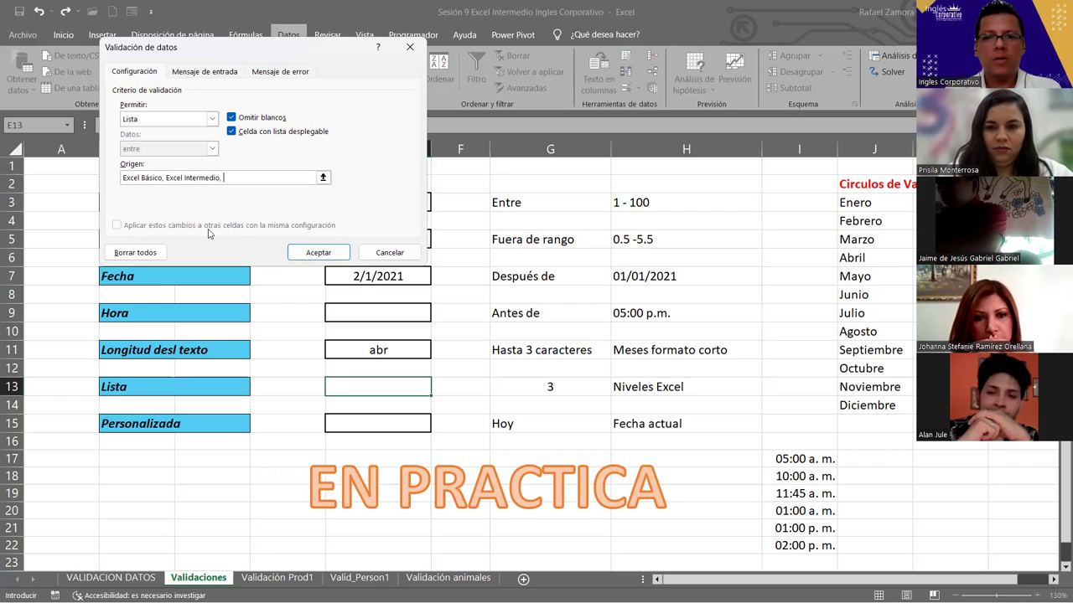
type("Ex")
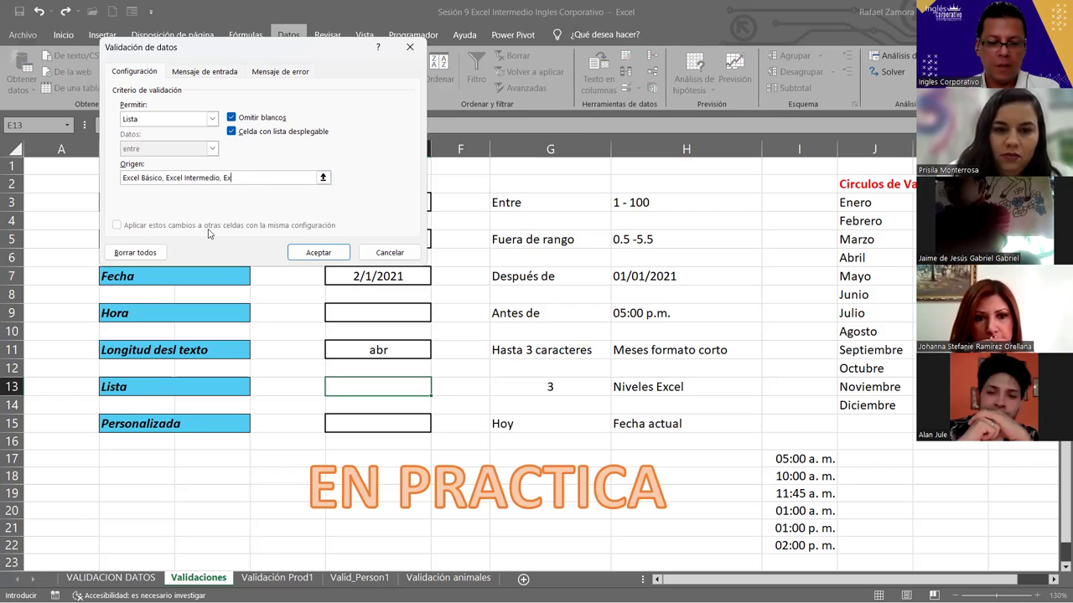
type("cel Avanzado")
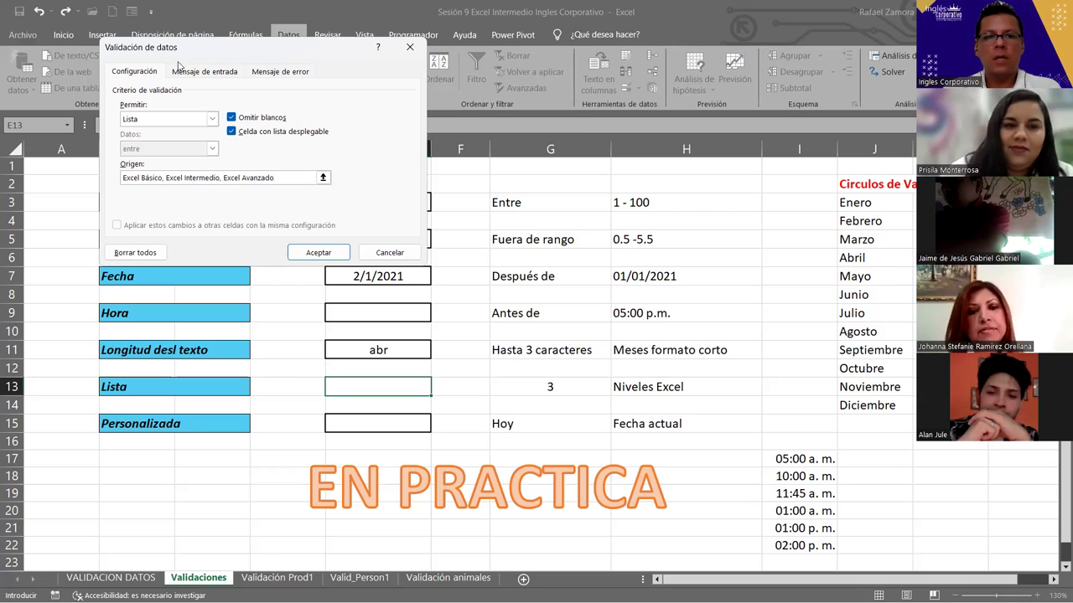
left_click(317, 254)
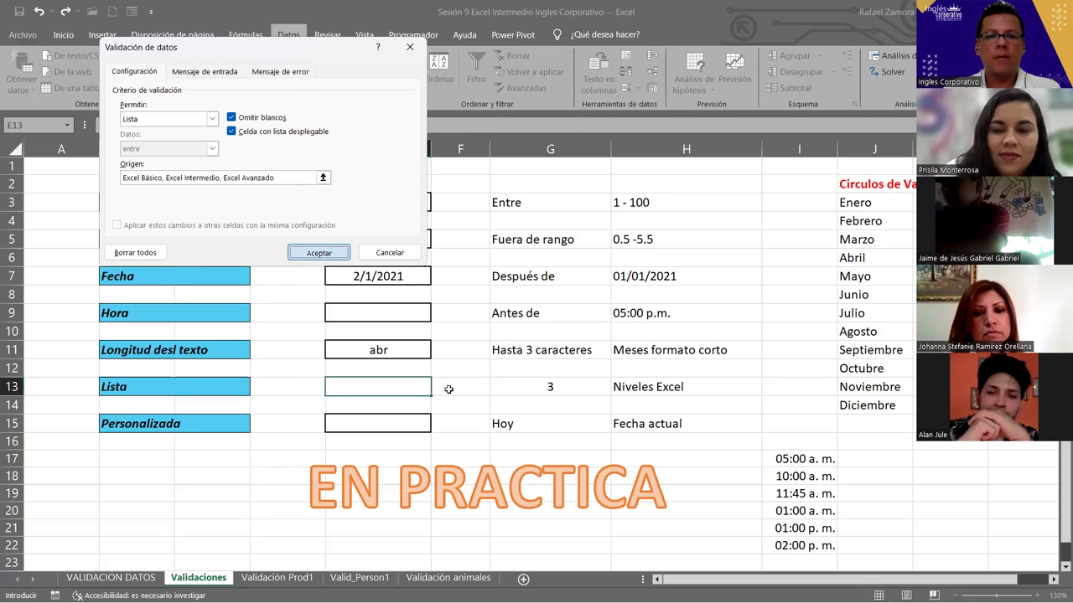
Switch E13 between Excel Avanzado and Excel Intermedio from its dropdown, ending on Excel Avanzado
left_click(436, 390)
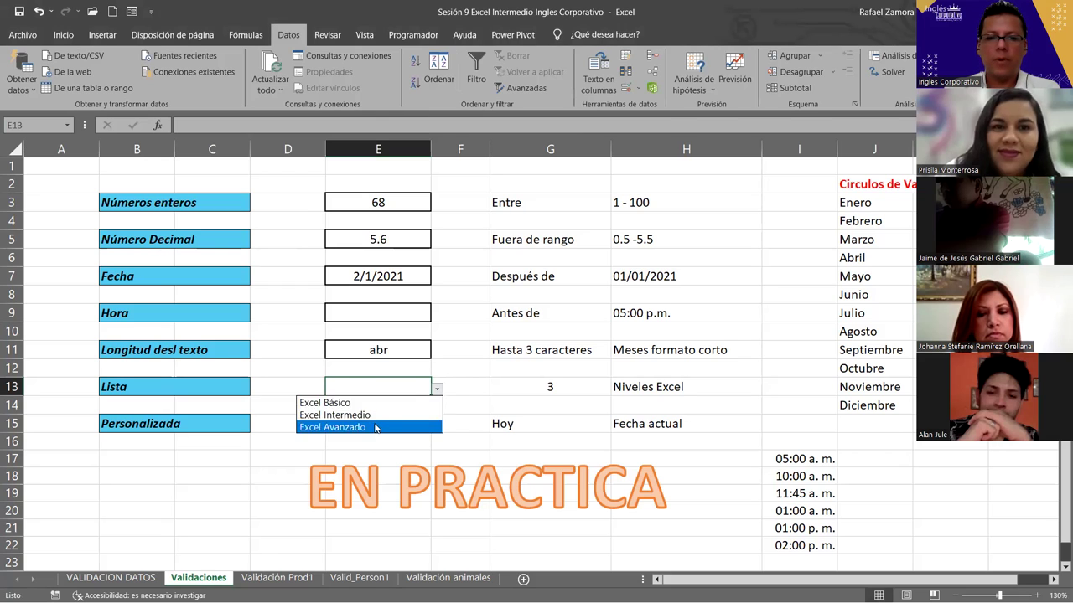
left_click(376, 428)
left_click(437, 390)
left_click(403, 409)
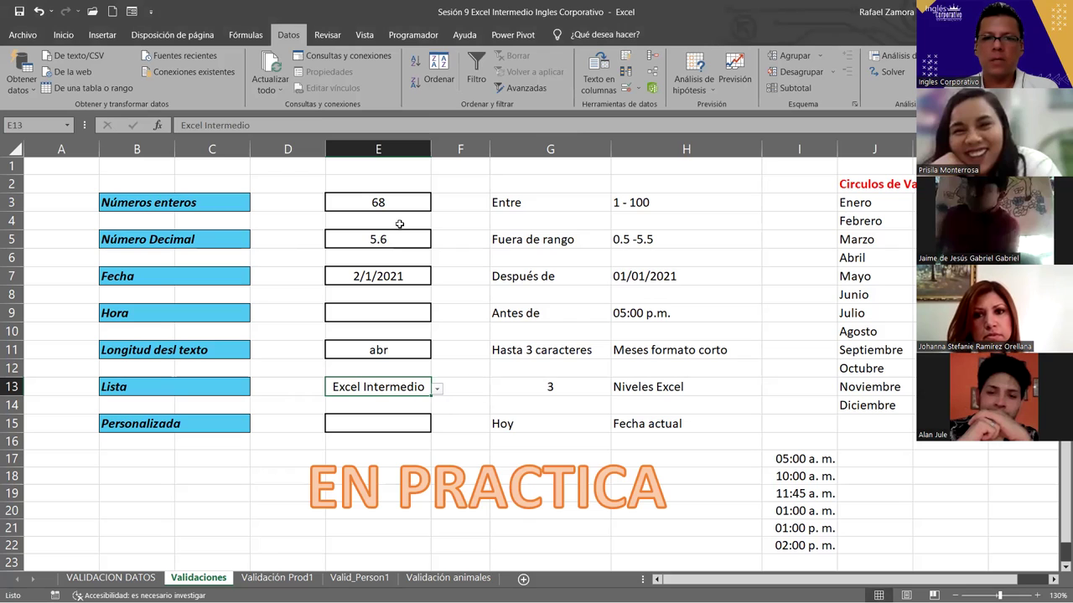
left_click(436, 389)
key("Down")
key("Return")
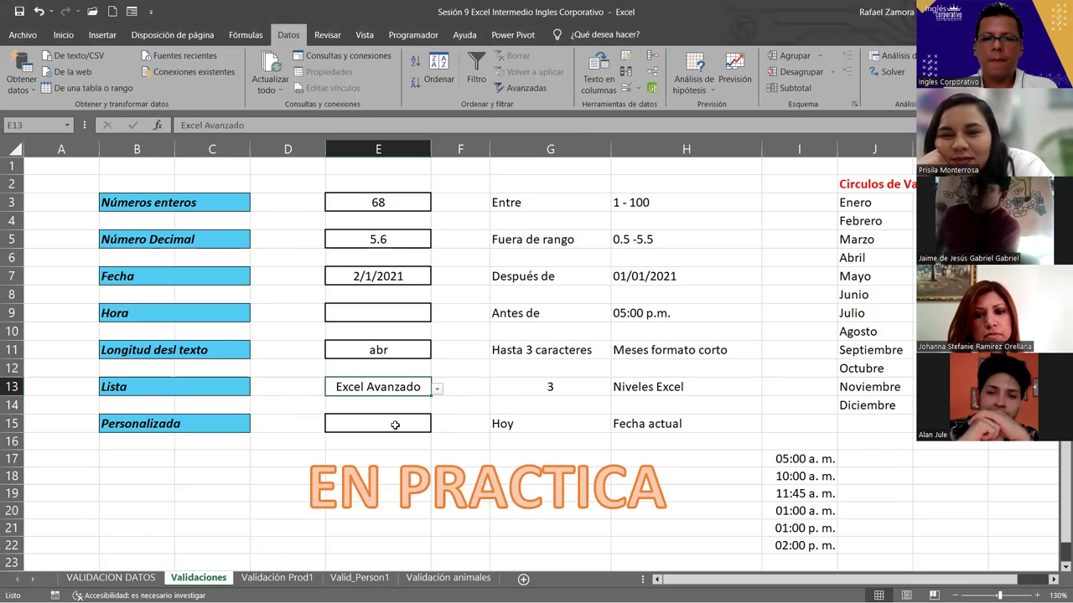
left_click(436, 390)
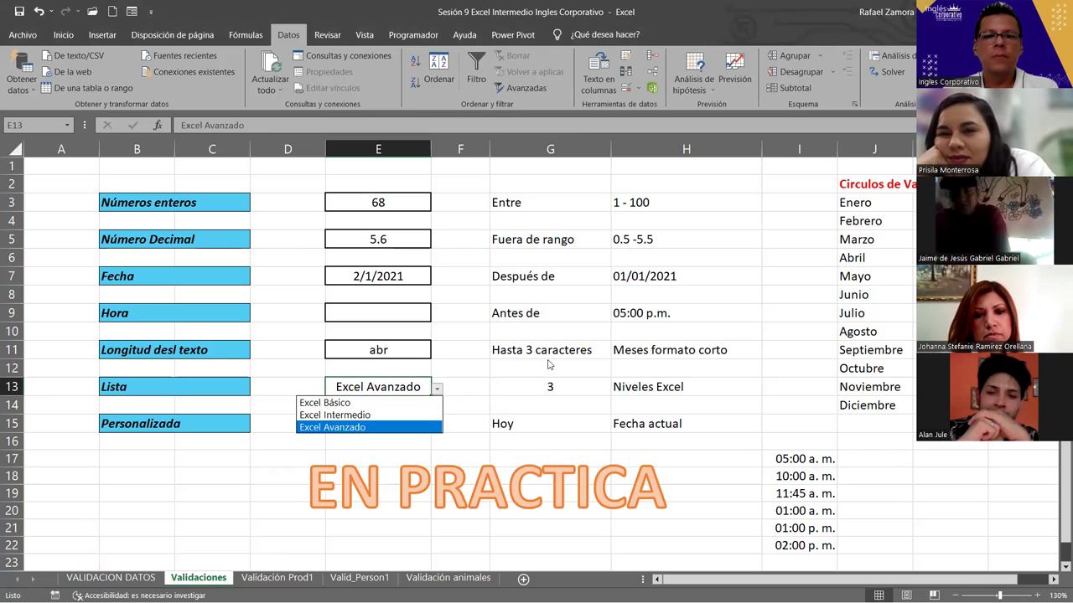
left_click(437, 391)
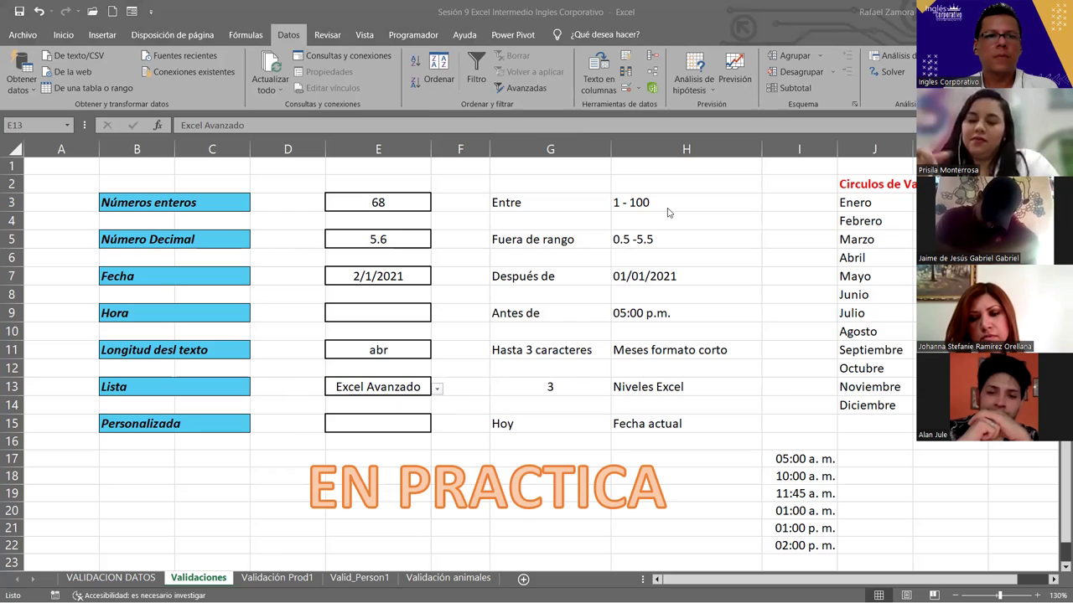
left_click(416, 419)
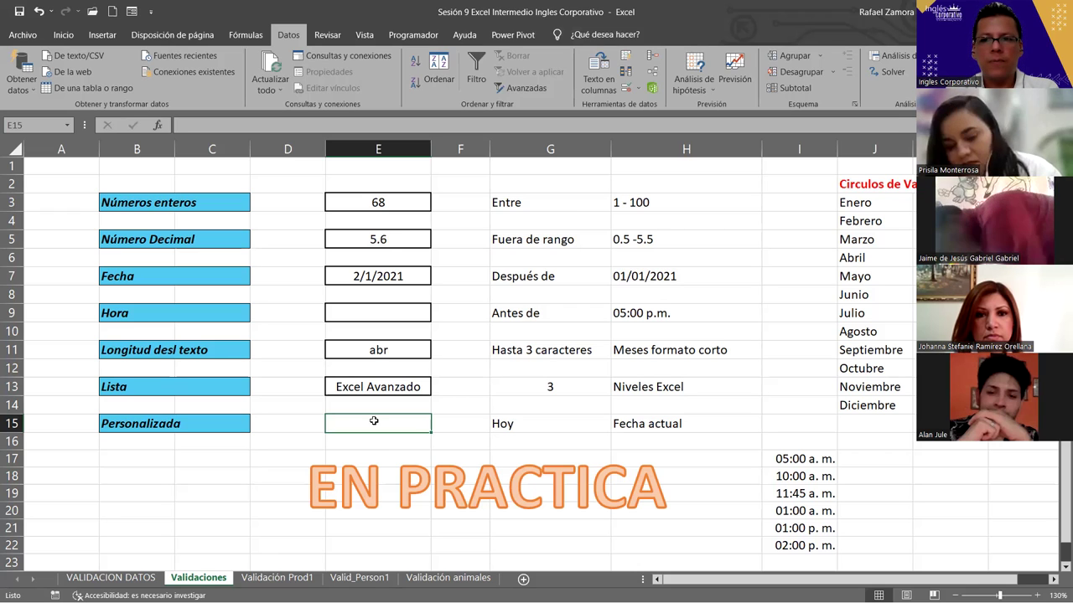
left_click(209, 494)
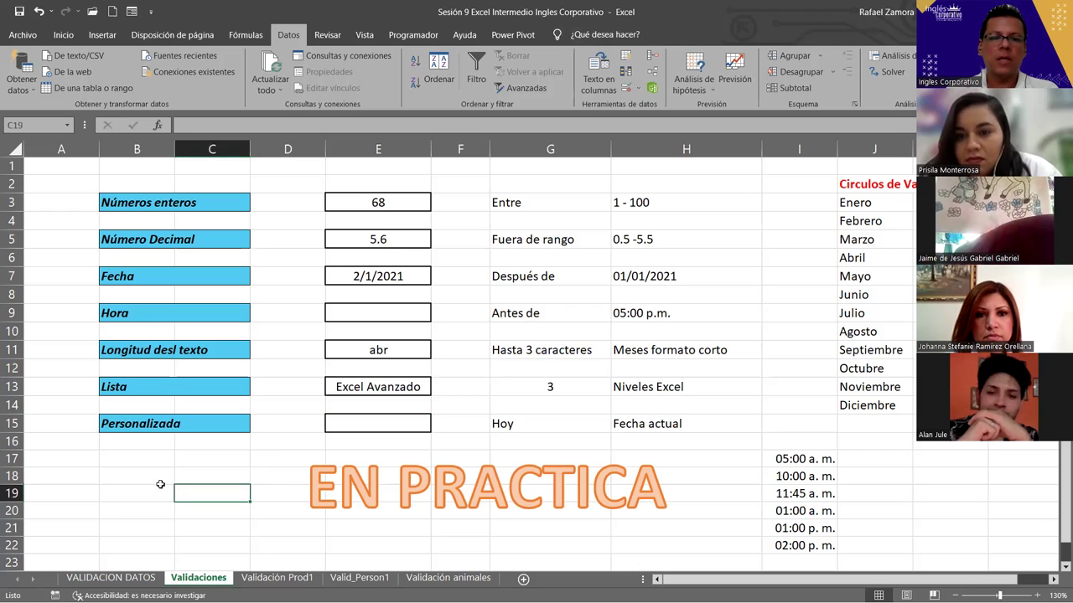
left_click(155, 475)
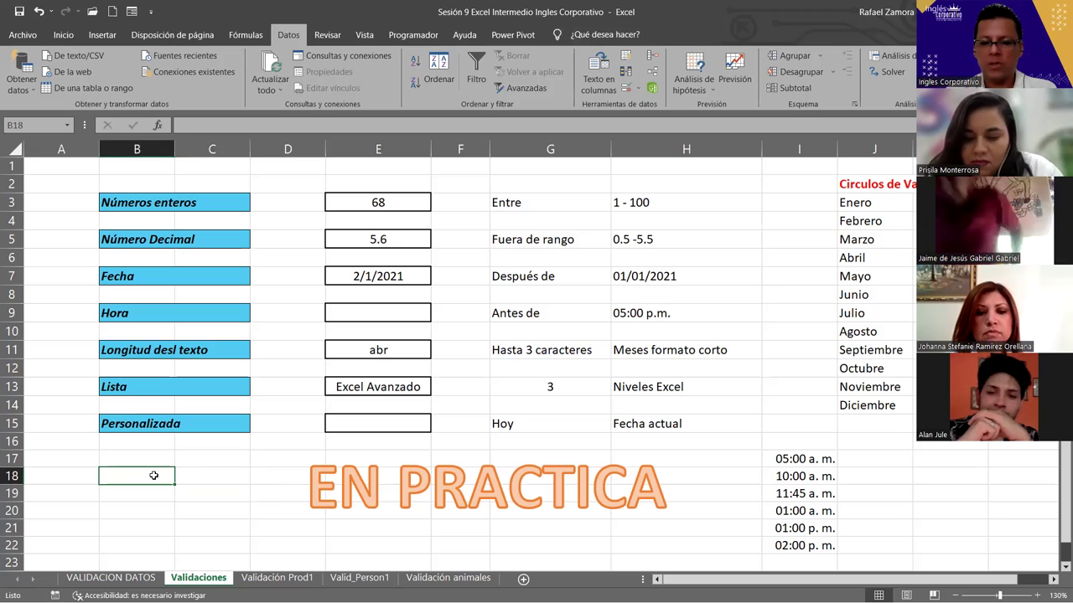
type("=s")
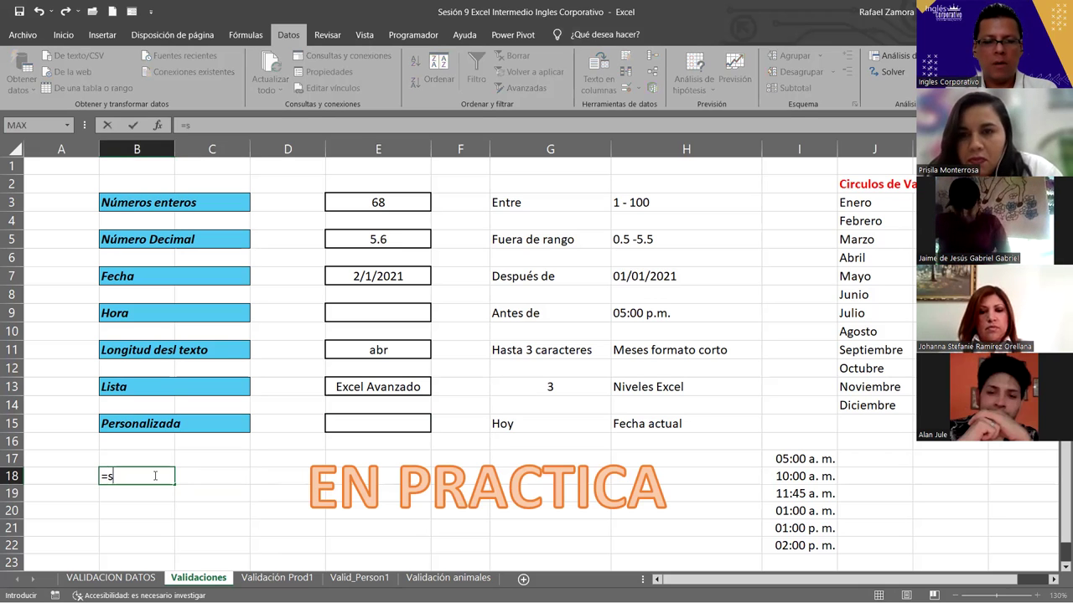
type("um")
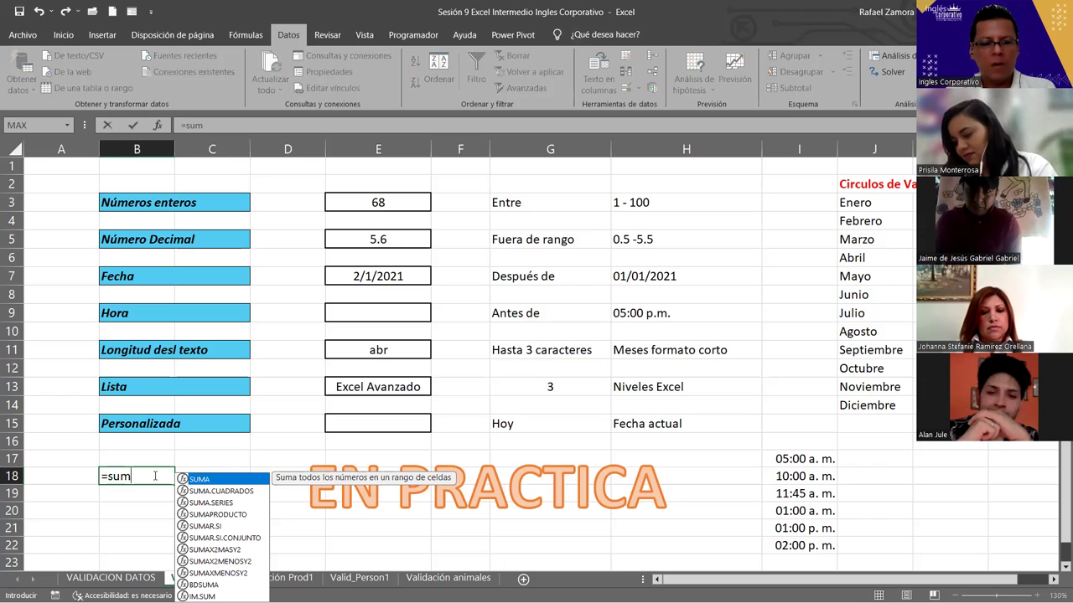
key("Tab")
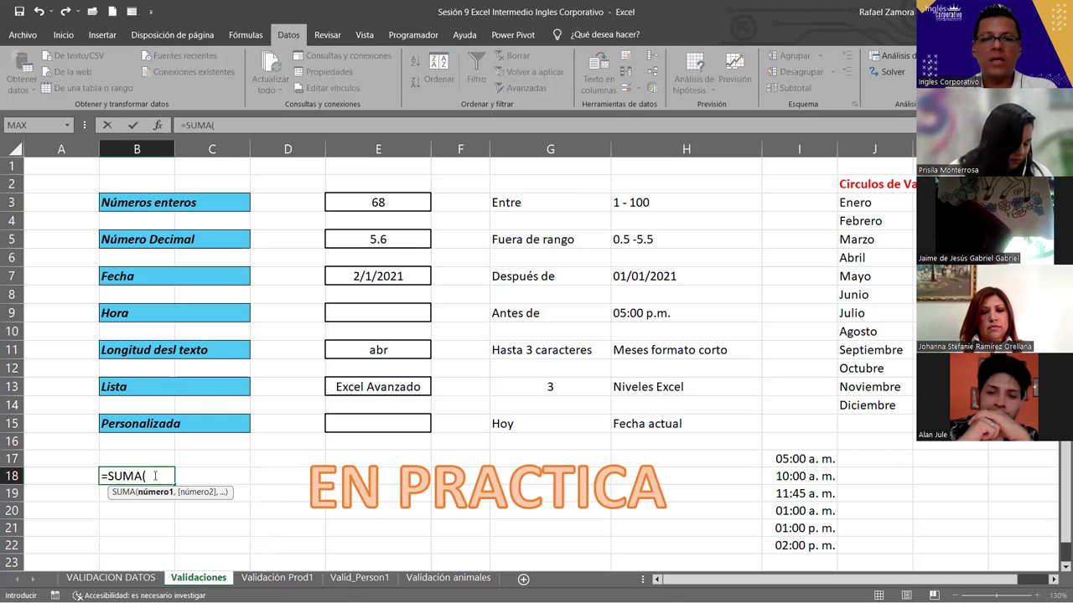
key("Escape")
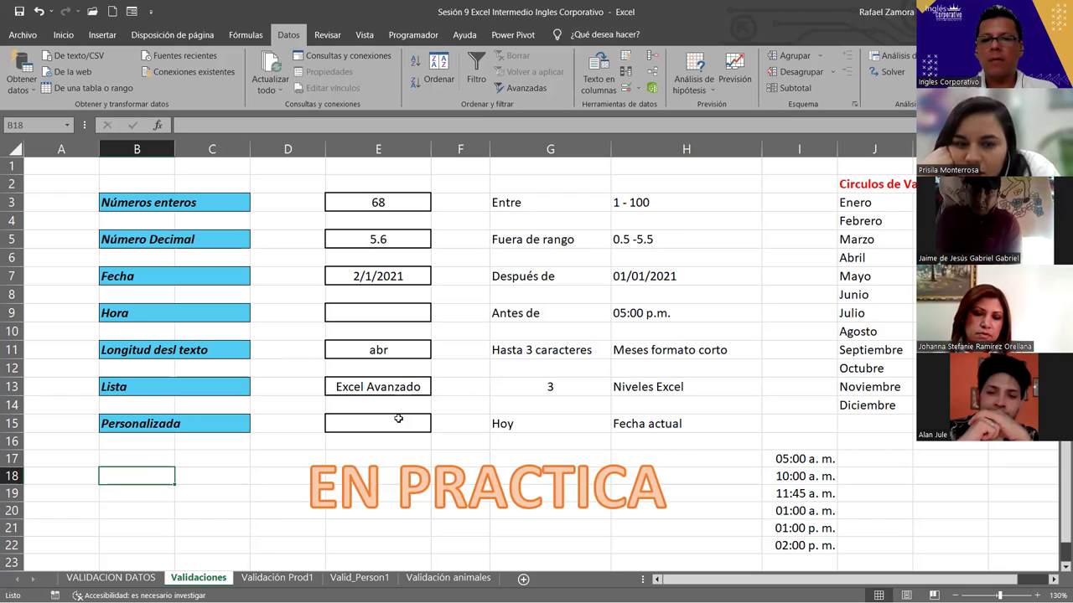
Drag the EN PRACTICA banner further down the sheet and deselect it
left_click(428, 465)
scroll(458, 243, "down", 1)
scroll(458, 243, "down", 3)
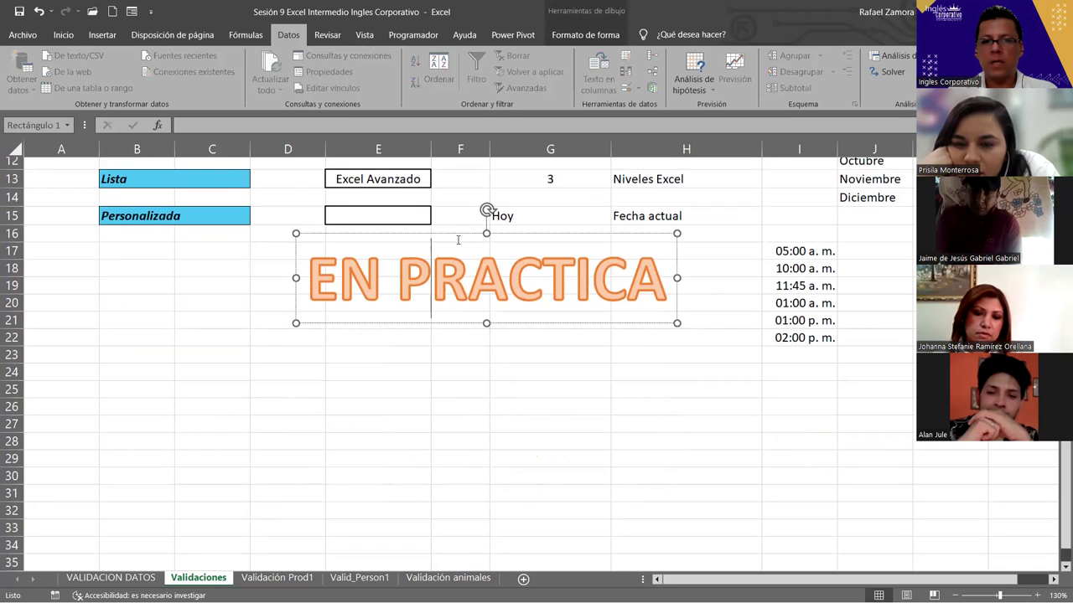
left_click_drag(458, 240, 444, 469)
scroll(472, 410, "up", 4)
left_click(490, 477)
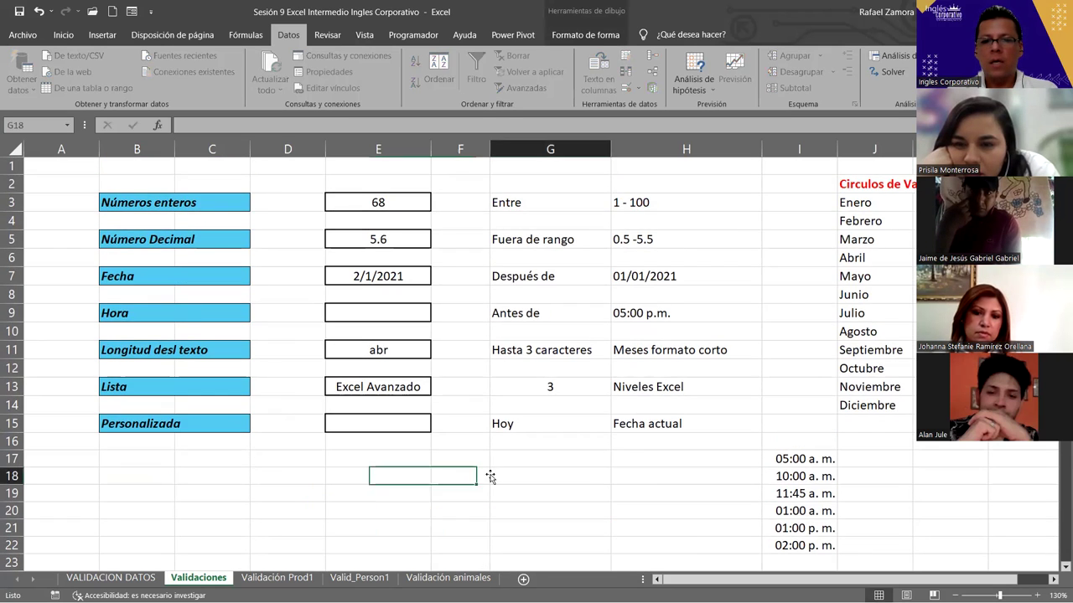
Select cells G15, E15, H20 and E18 in turn
left_click(534, 426)
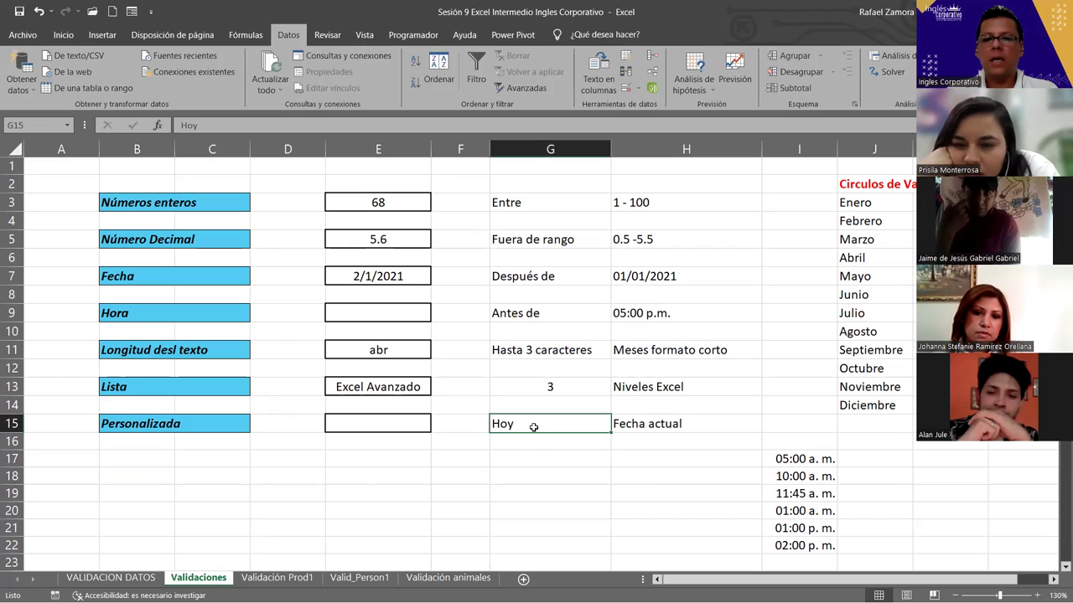
left_click(341, 423)
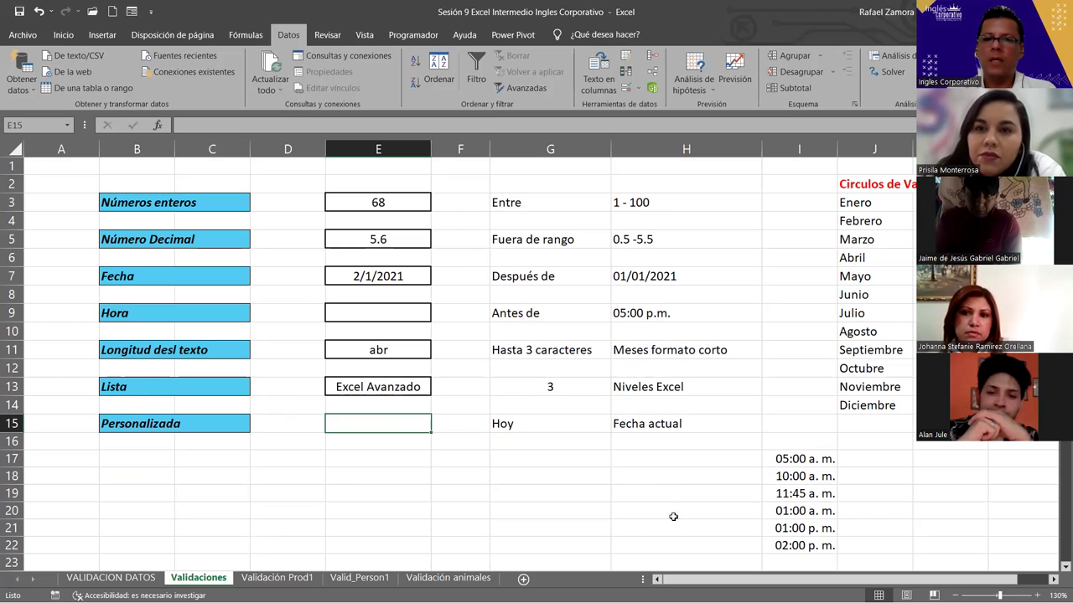
left_click(672, 513)
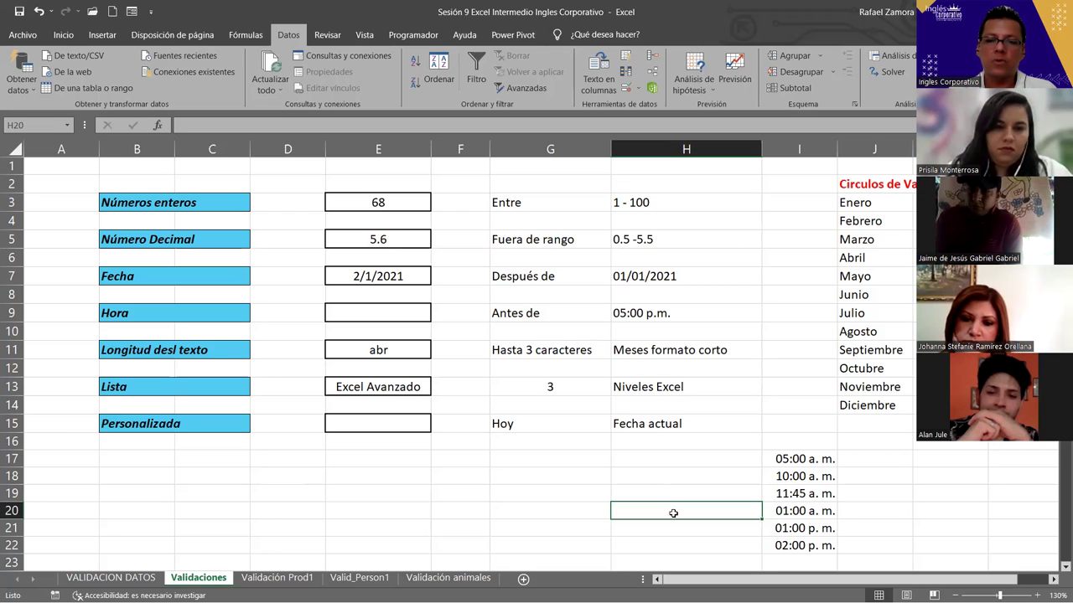
left_click(408, 473)
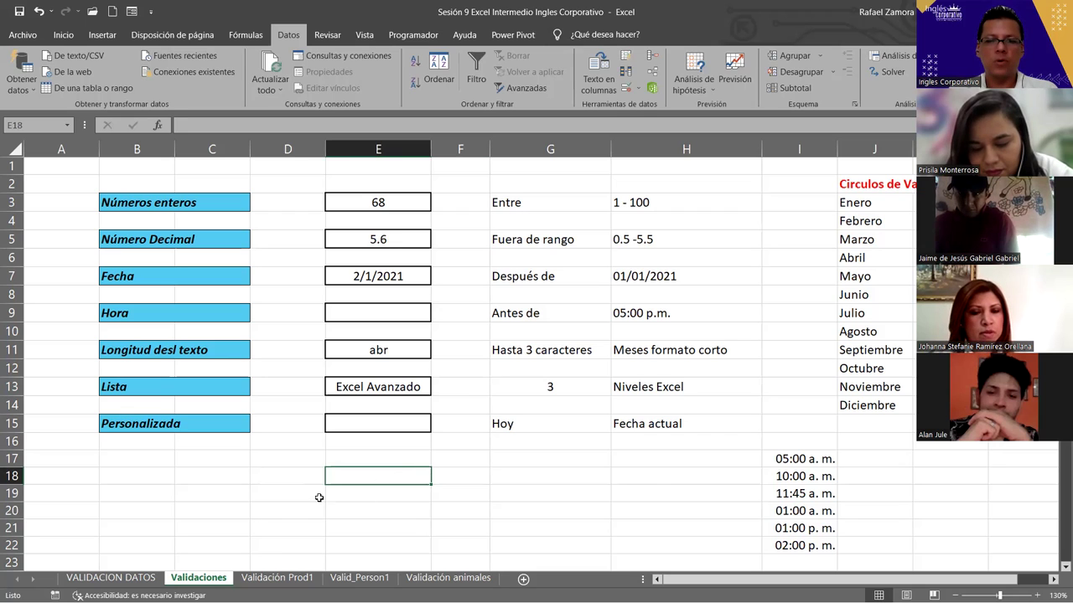
Enter 10 in D18 and 20 in D19
left_click(283, 480)
type("10")
key("Return")
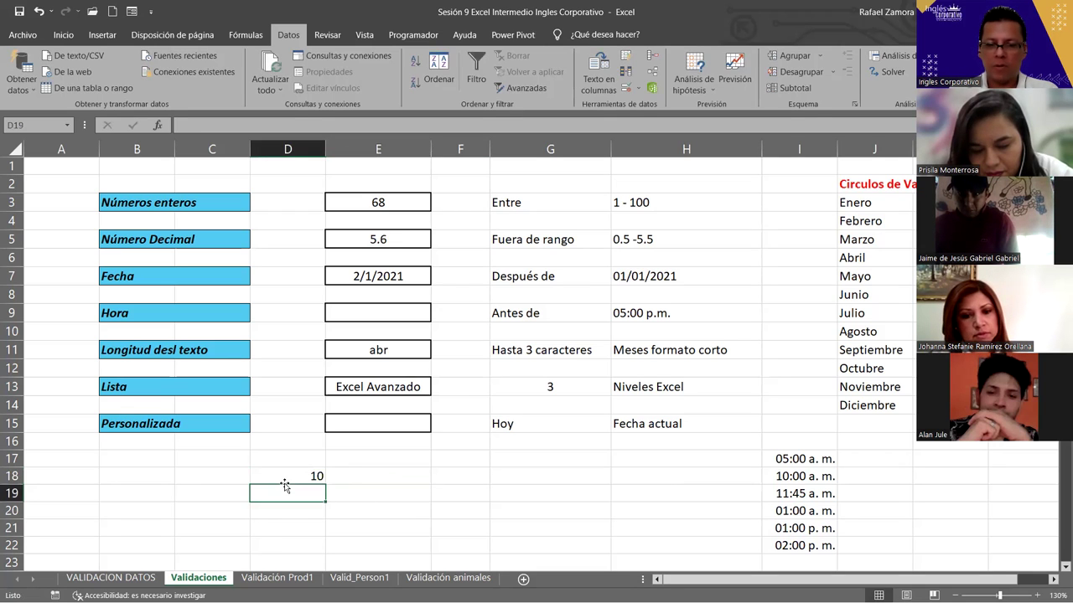
type("20")
key("Return")
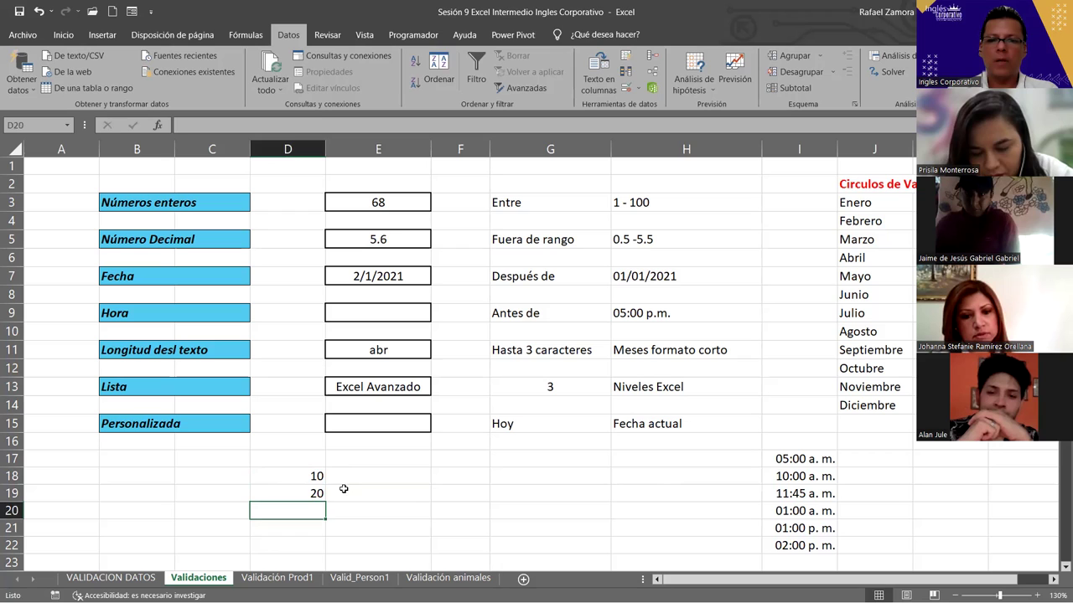
Enter =IGUAL(D18,D19) in G18, which returns FALSO
left_click(527, 476)
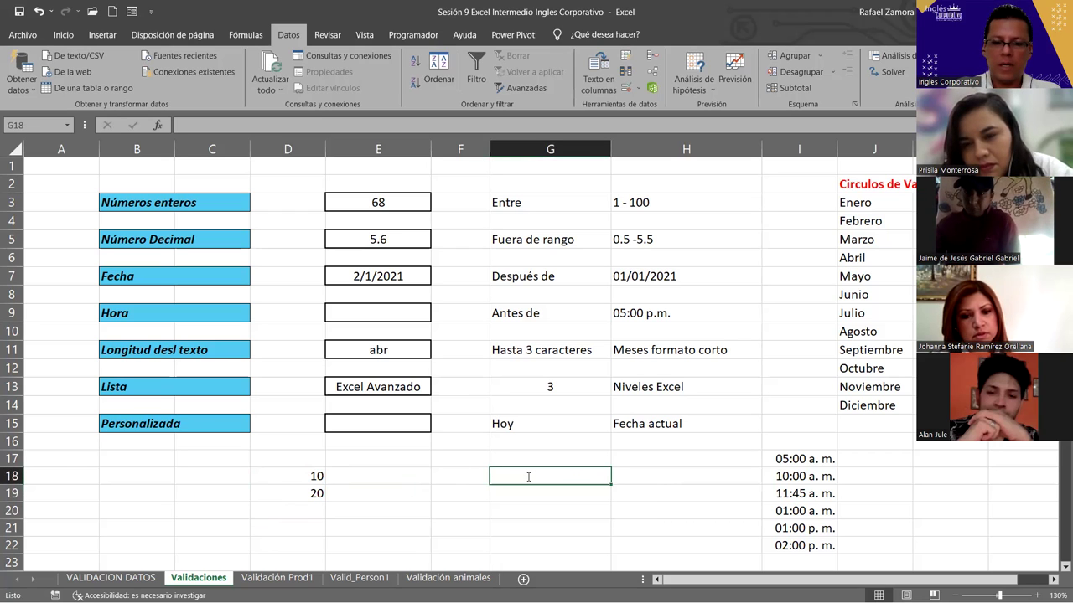
type("=")
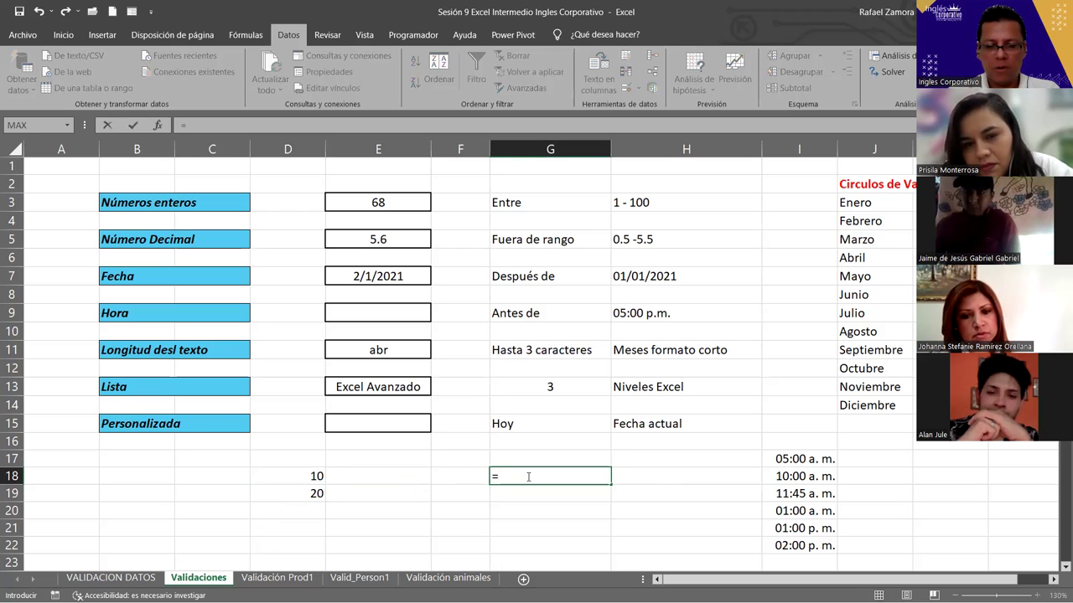
type("igu")
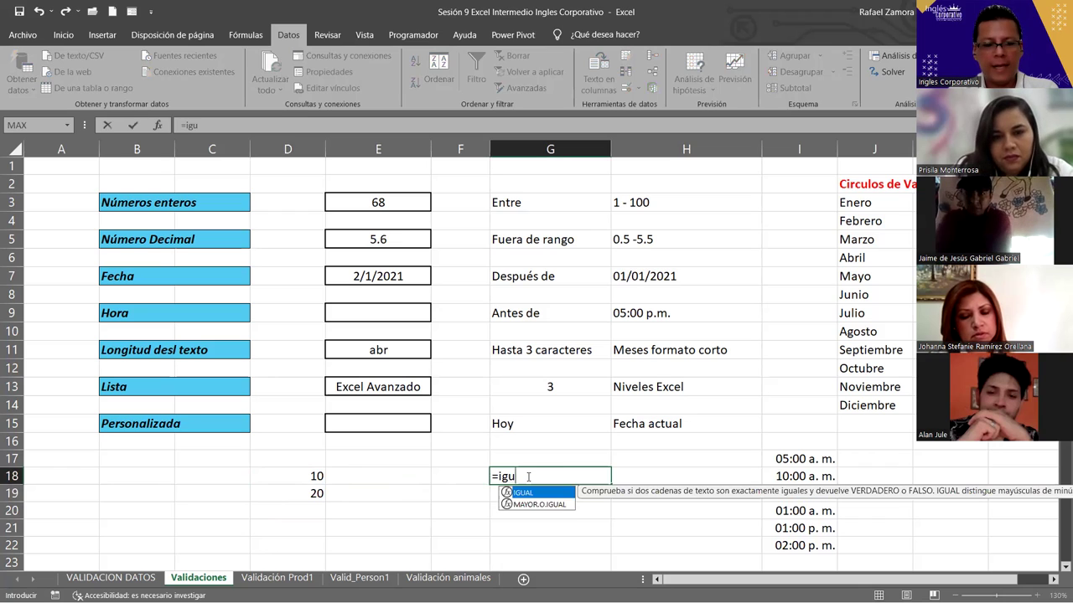
key("Tab")
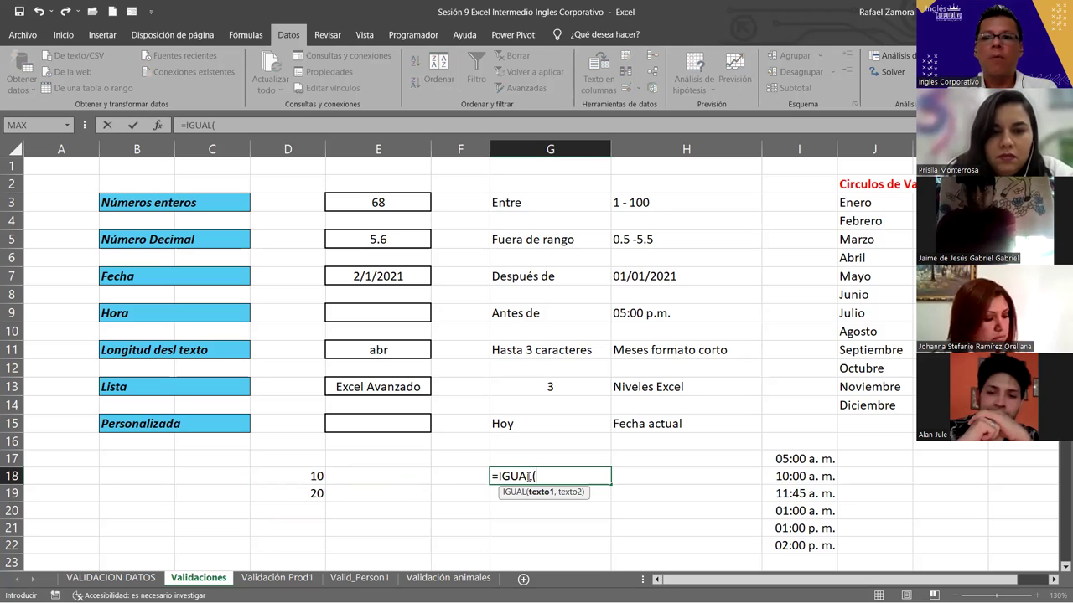
left_click(305, 474)
type(",")
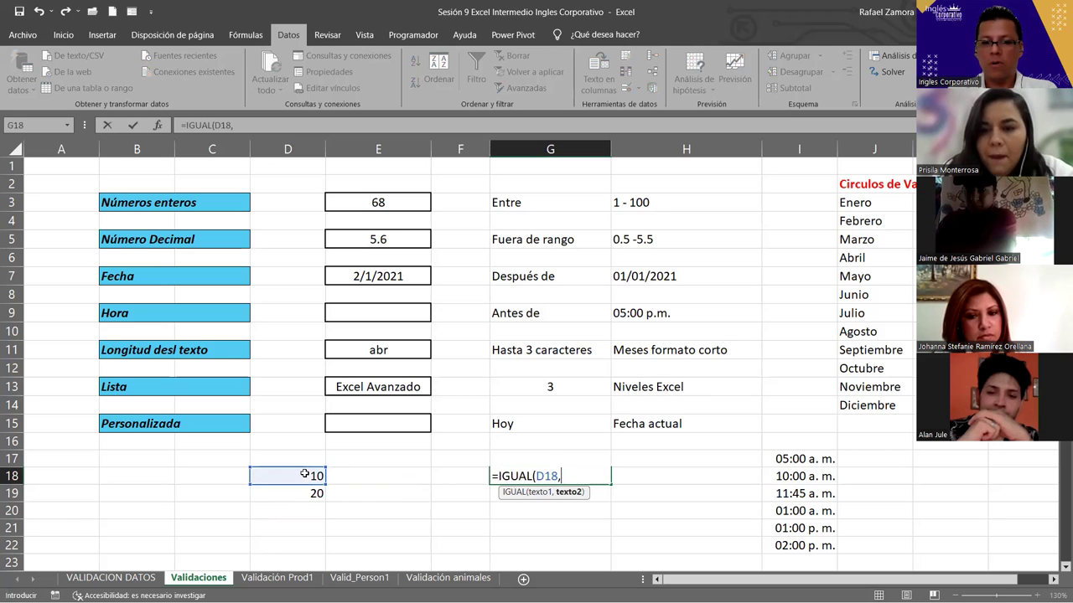
left_click(318, 495)
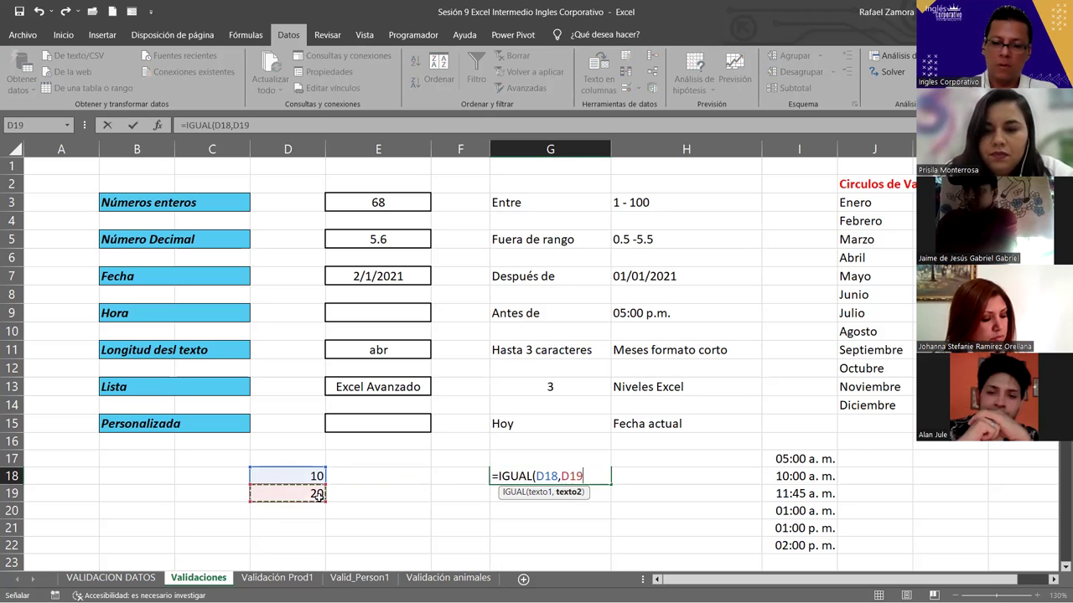
type(")")
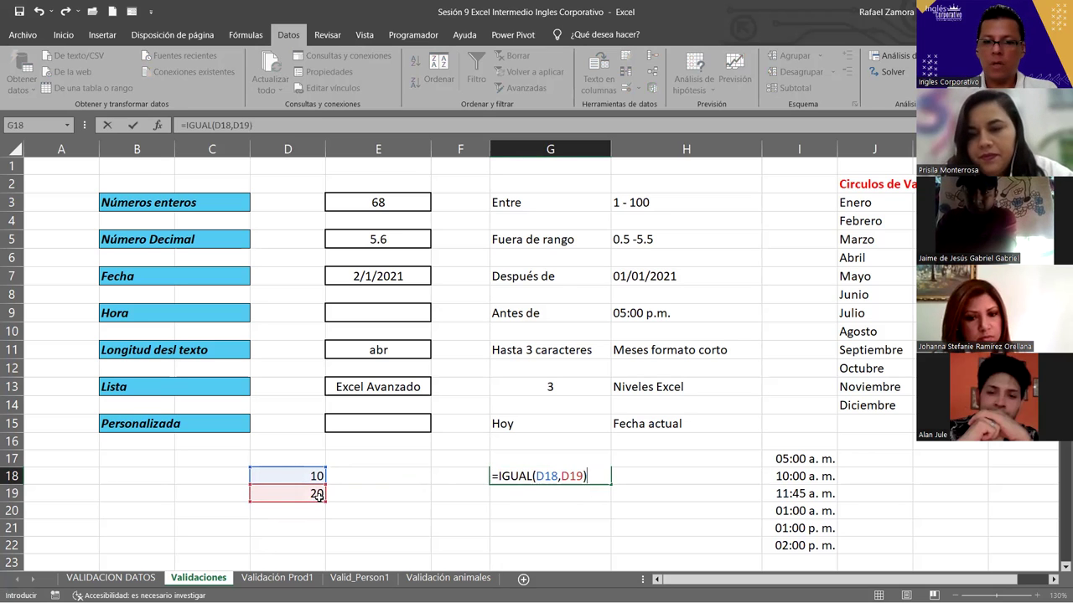
key("Return")
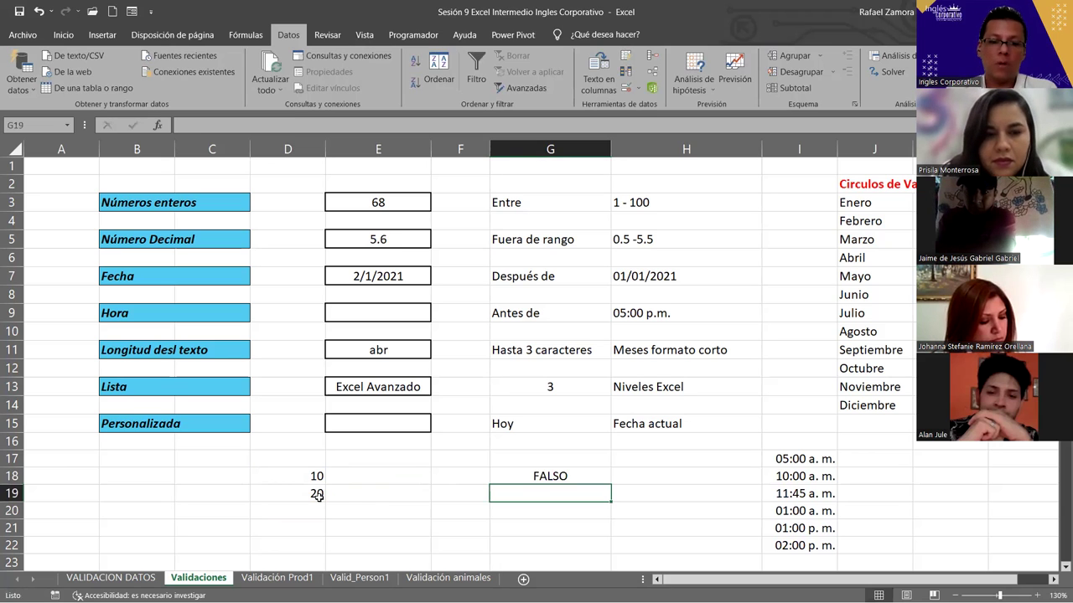
left_click(318, 495)
Set D19 to 10 so G18 shows VERDADERO, then clear the test numbers from D18:D19
type("10")
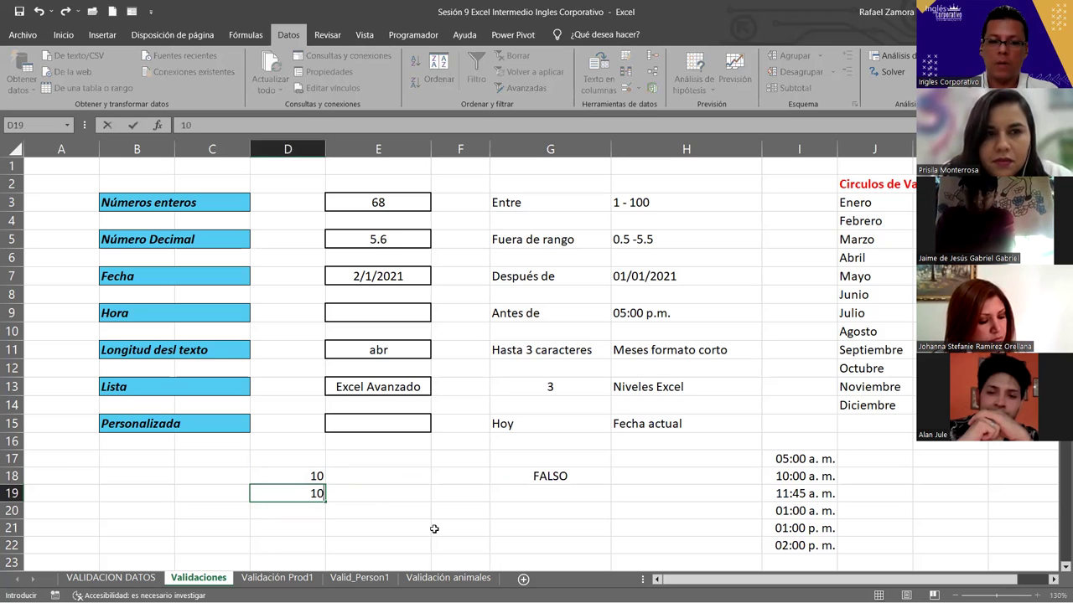
key("Return")
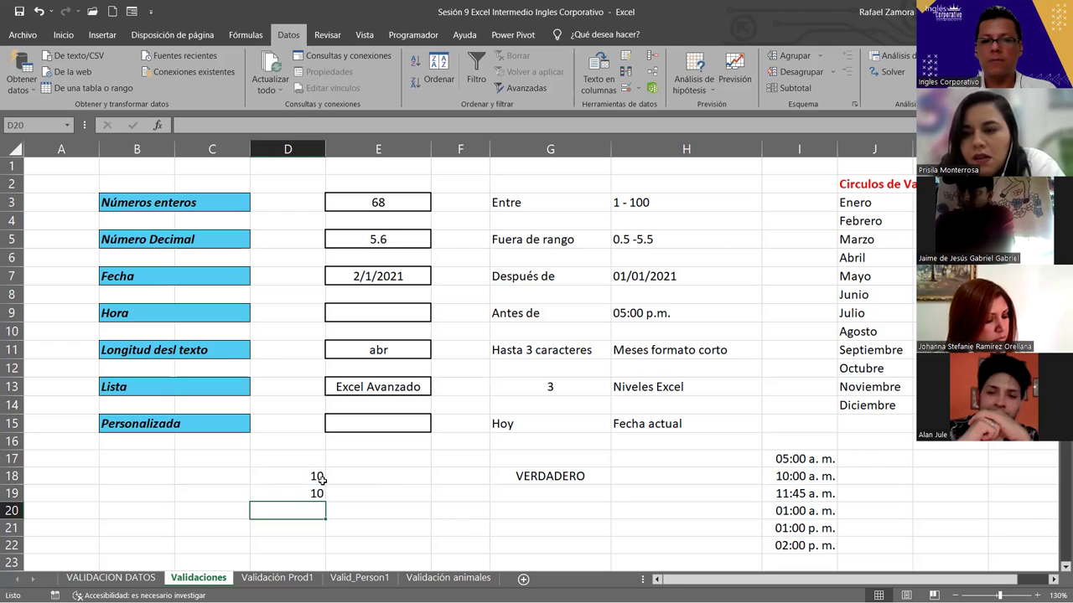
left_click_drag(307, 459, 352, 512)
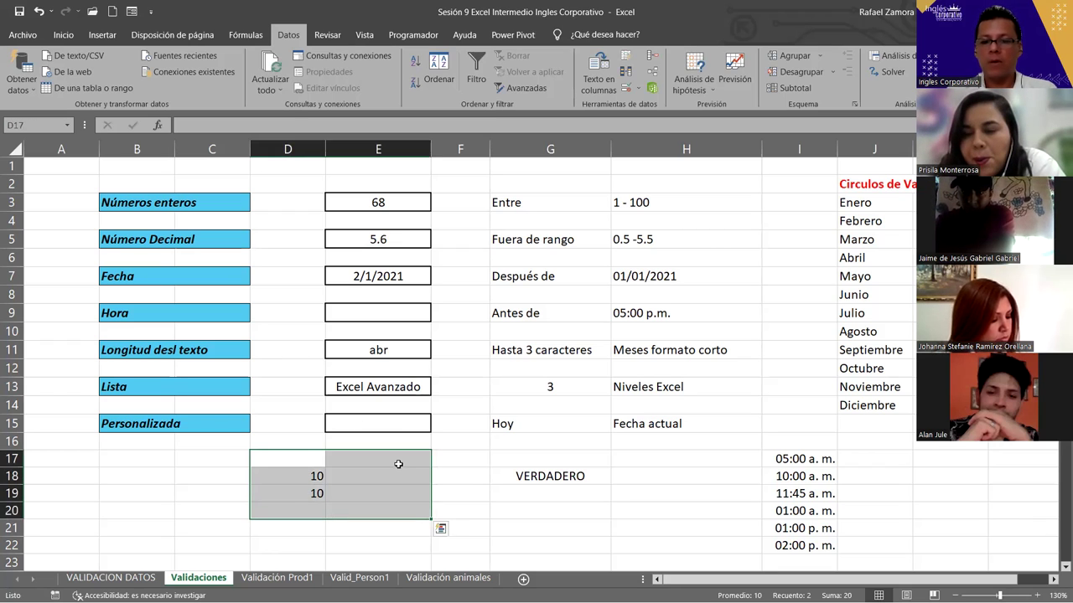
key("Delete")
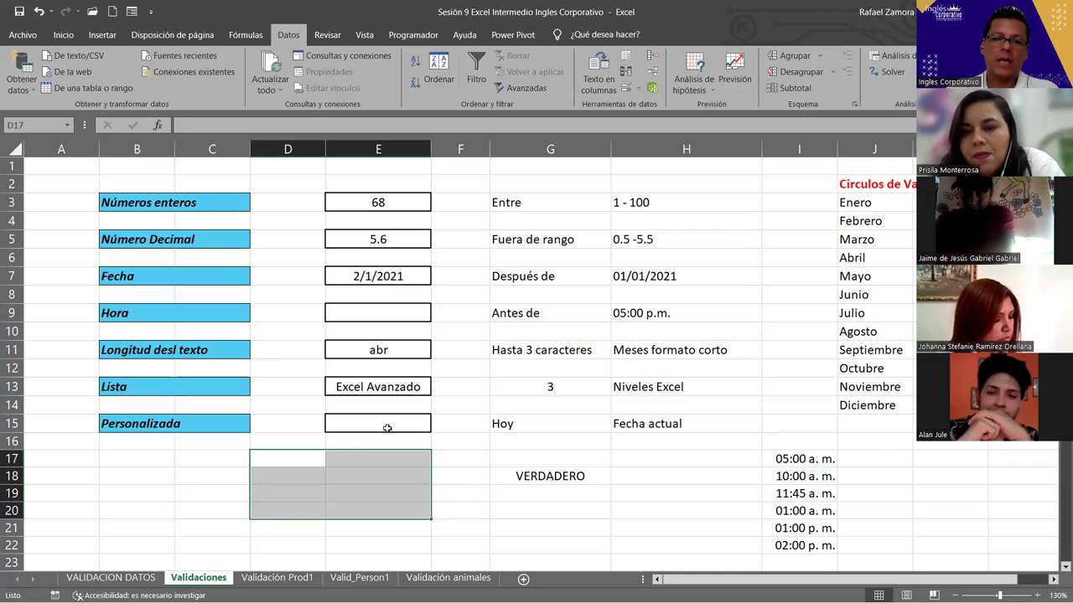
left_click(390, 425)
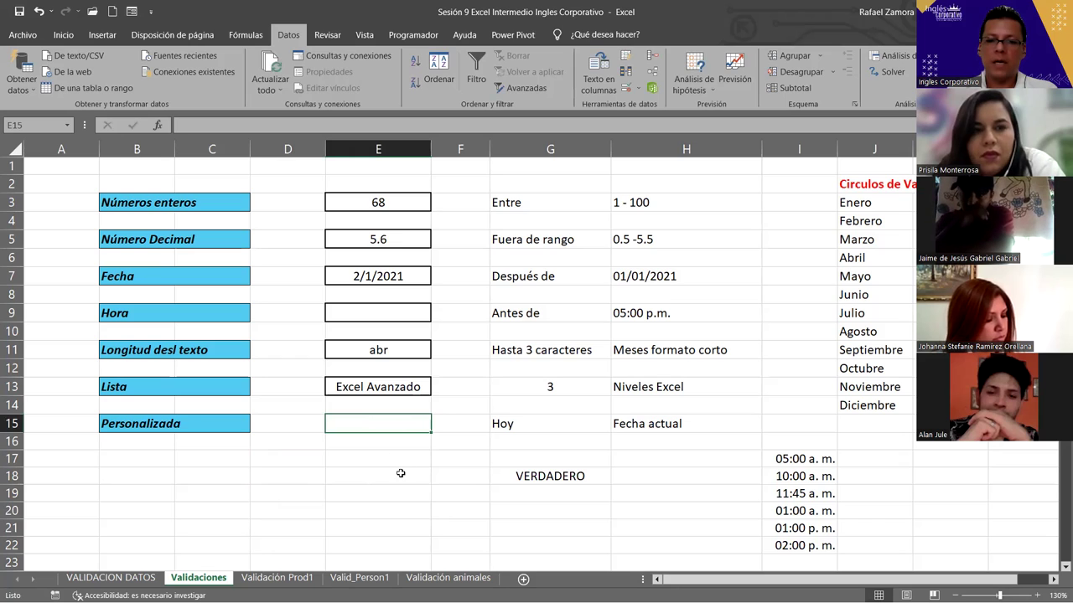
left_click(377, 464)
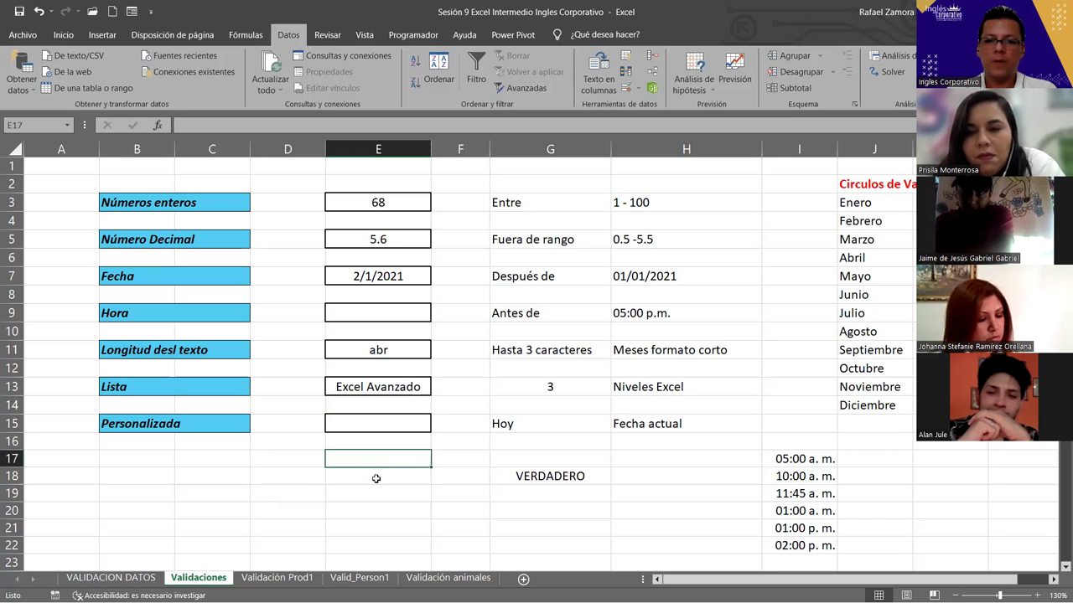
Drag the G18 comparison to E19 and enter =IGUAL(E15,HOY()) there
left_click(547, 485)
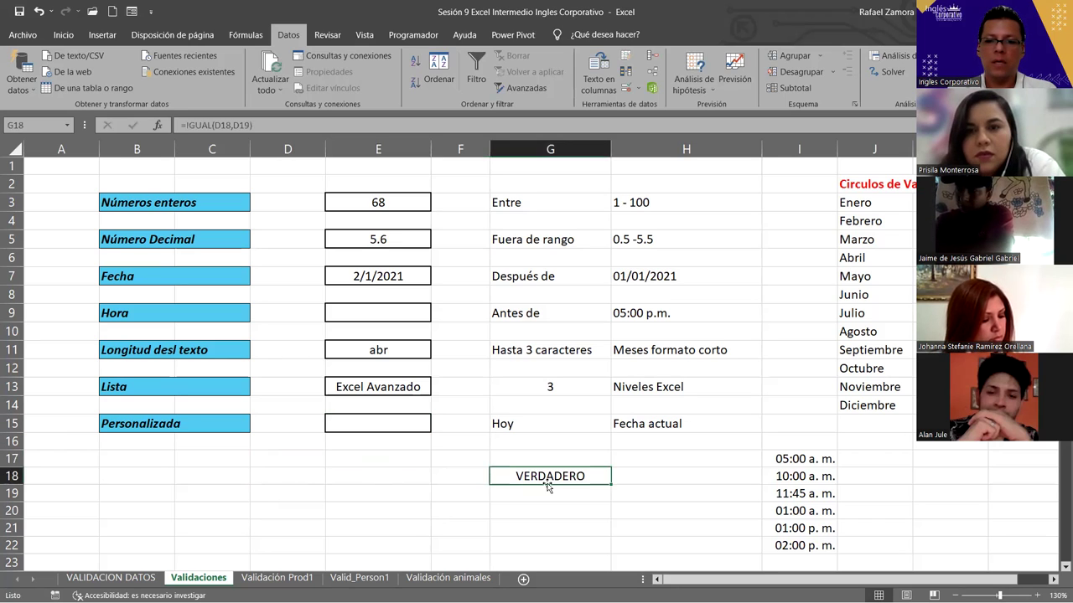
left_click_drag(544, 485, 377, 492)
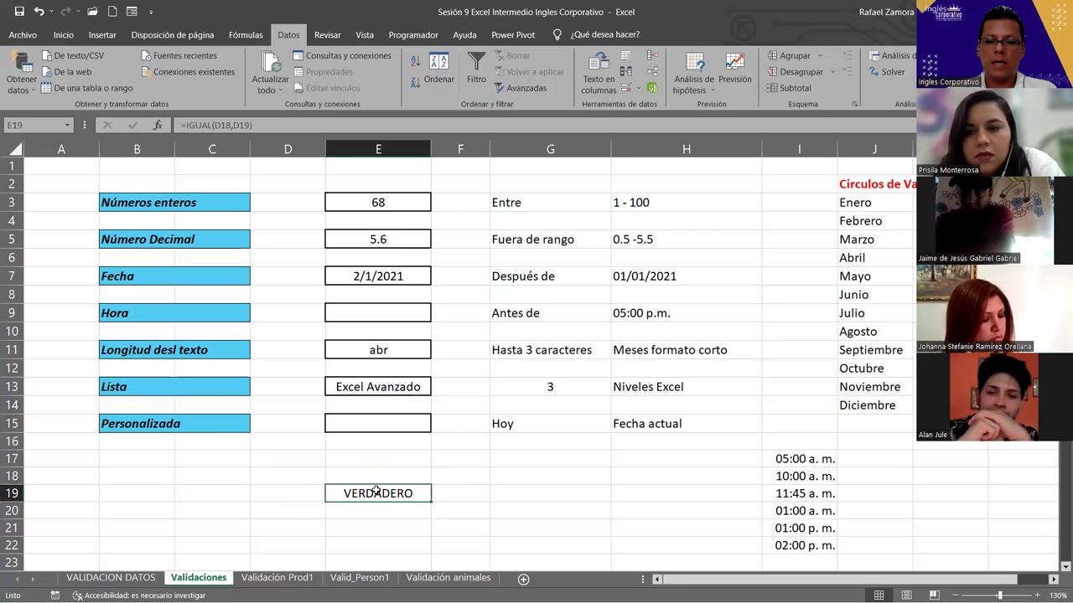
type("=")
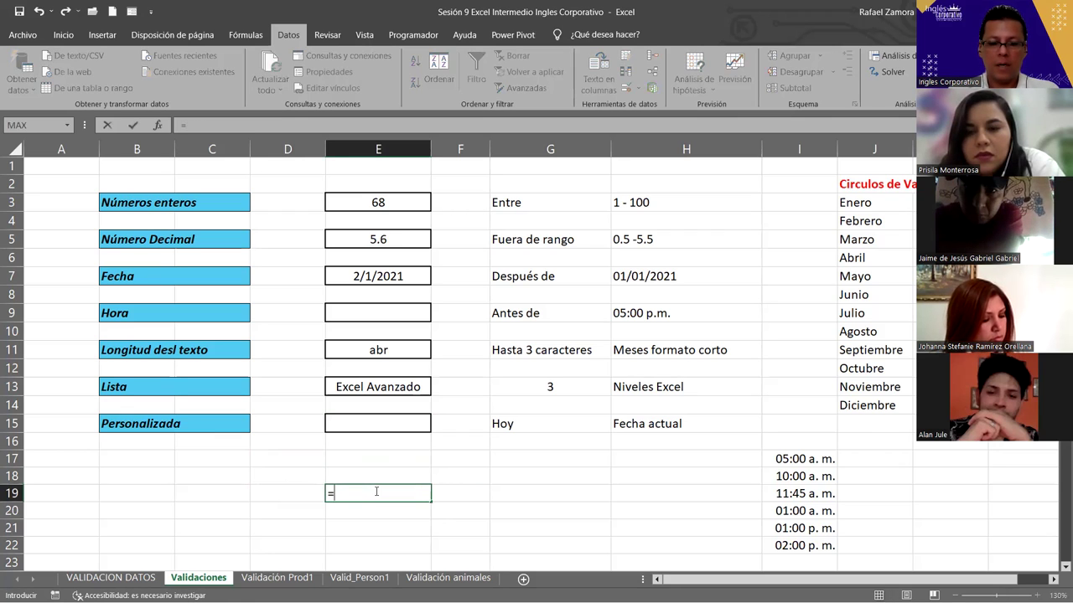
type("igaul")
key("BackSpace")
key("BackSpace")
key("BackSpace")
type("u")
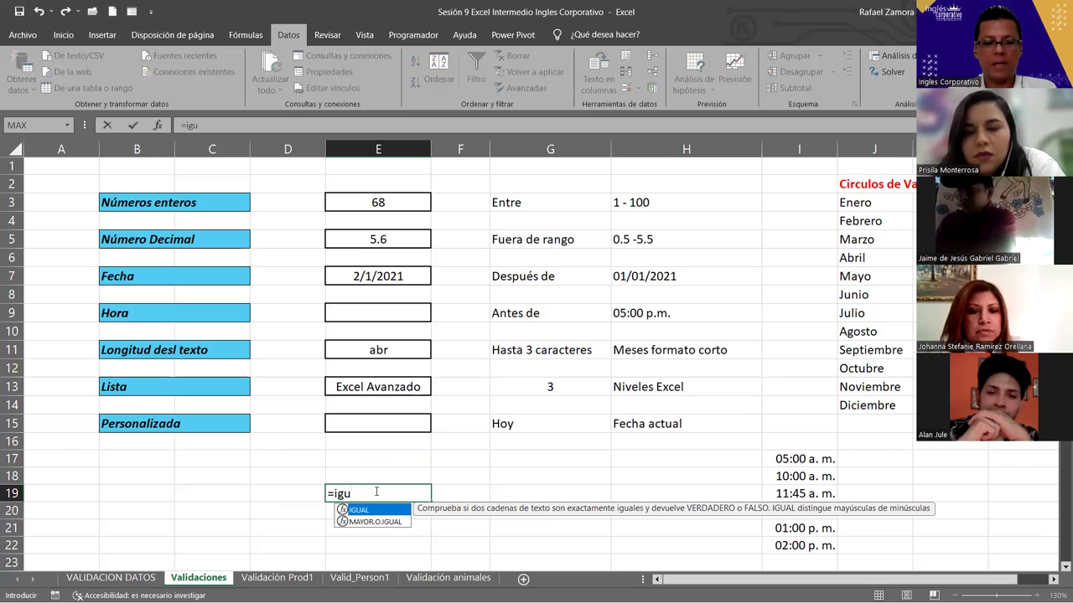
key("Tab")
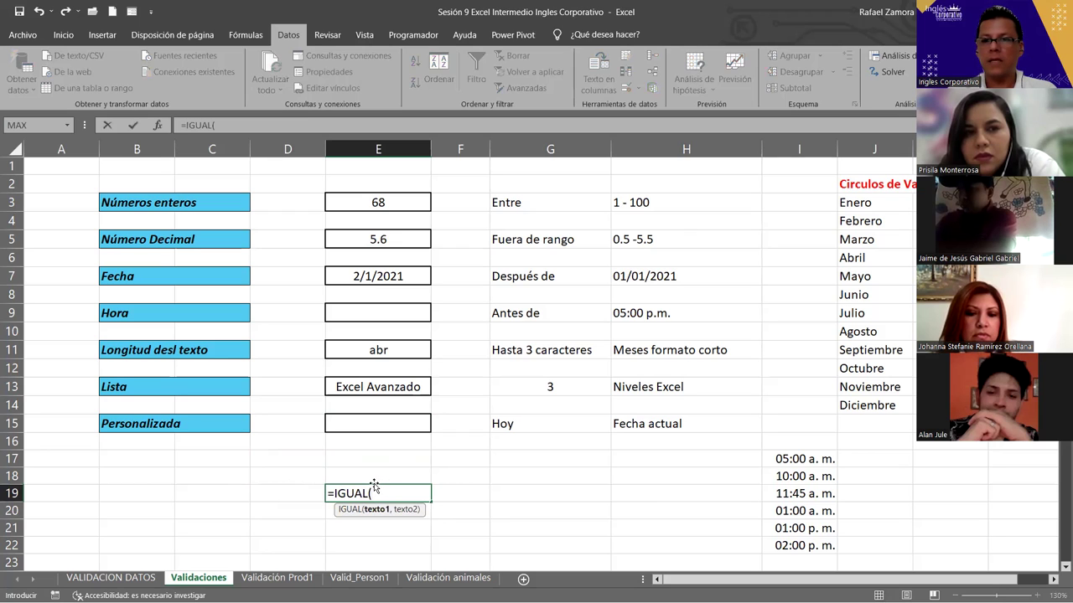
left_click(409, 418)
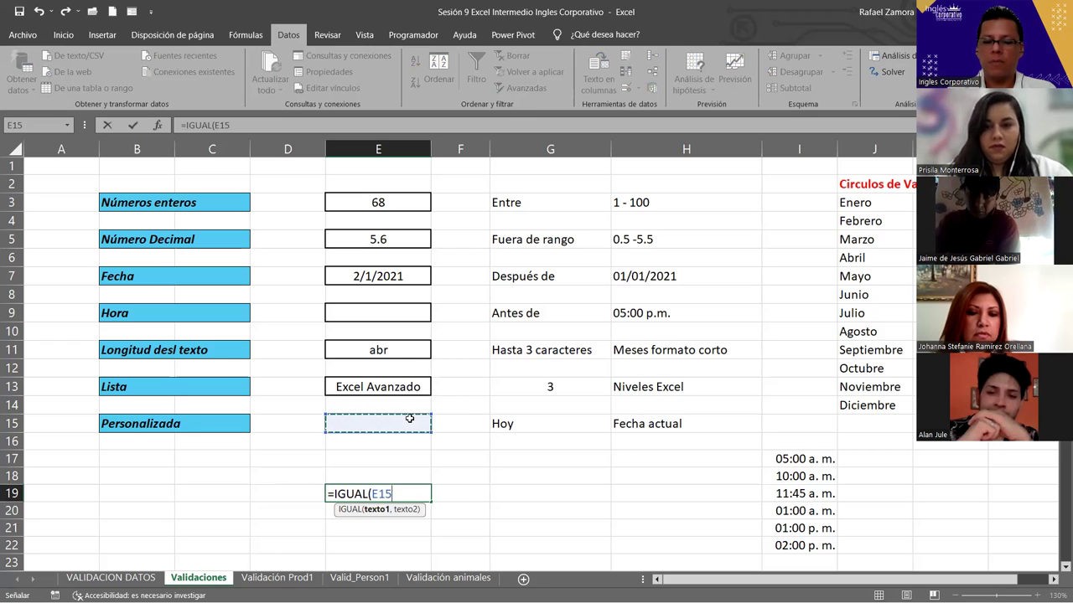
type(",")
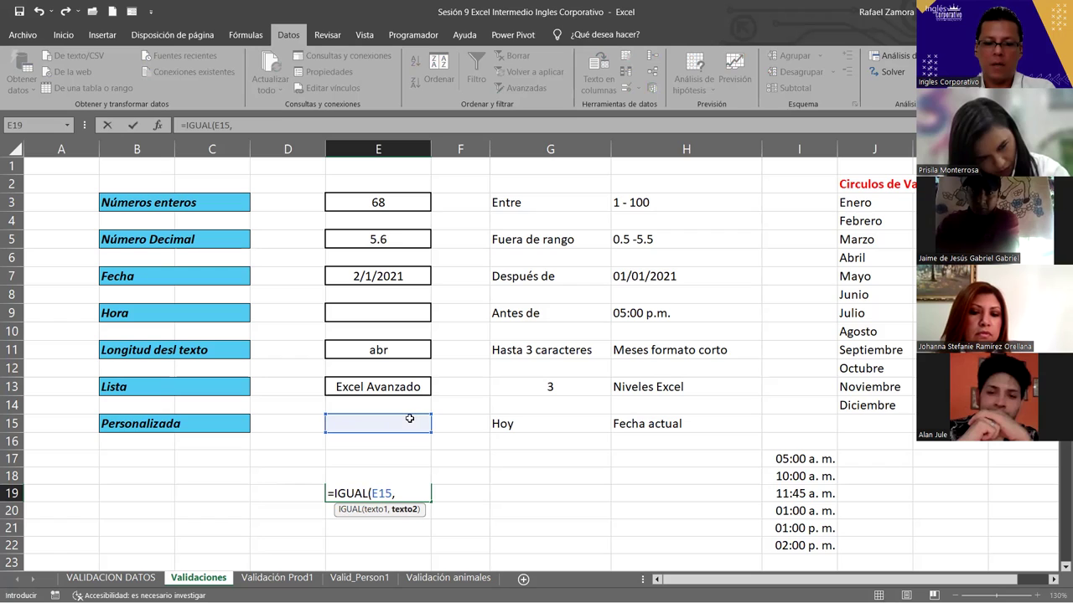
type("ho")
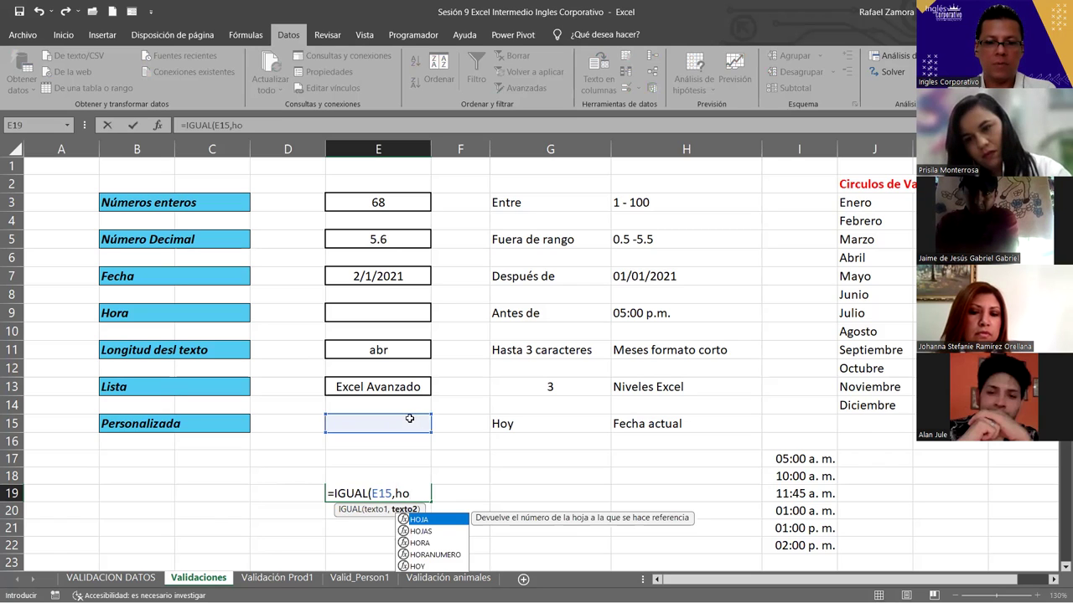
type("y")
key("Tab")
type(")")
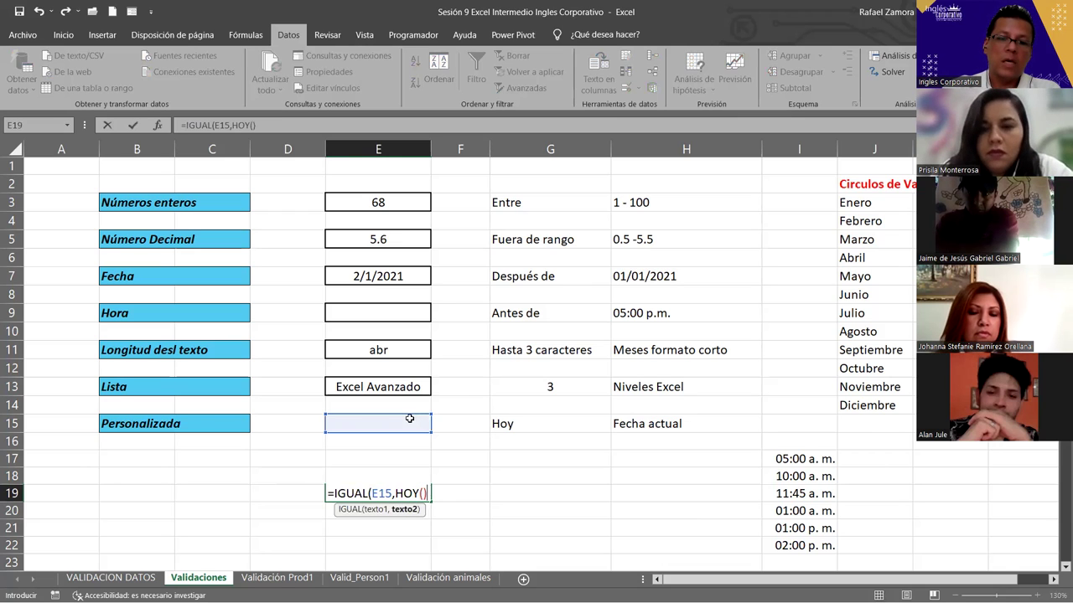
type(")")
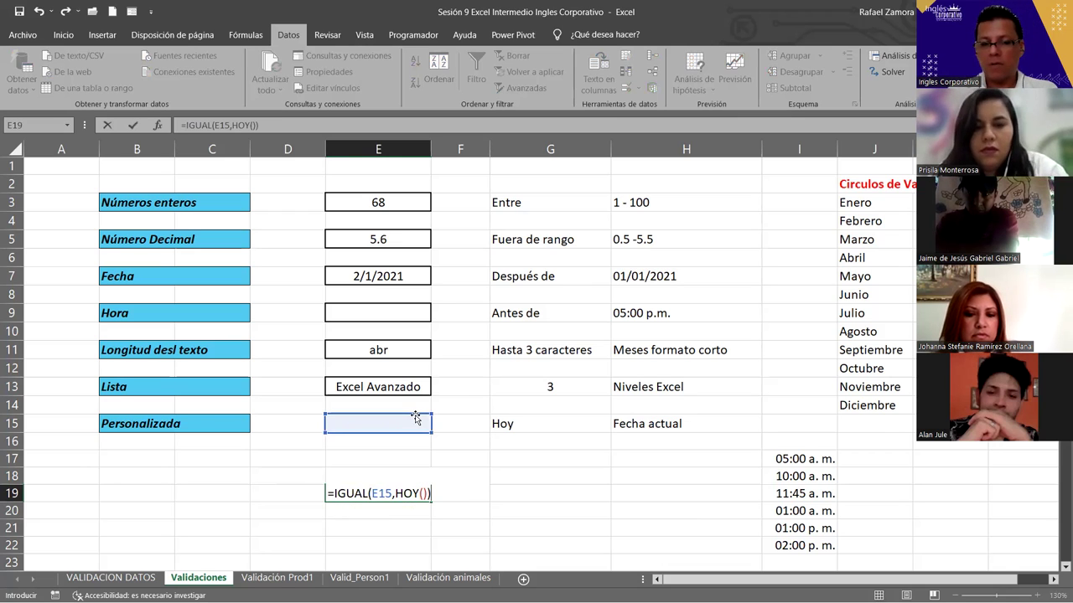
key("Return")
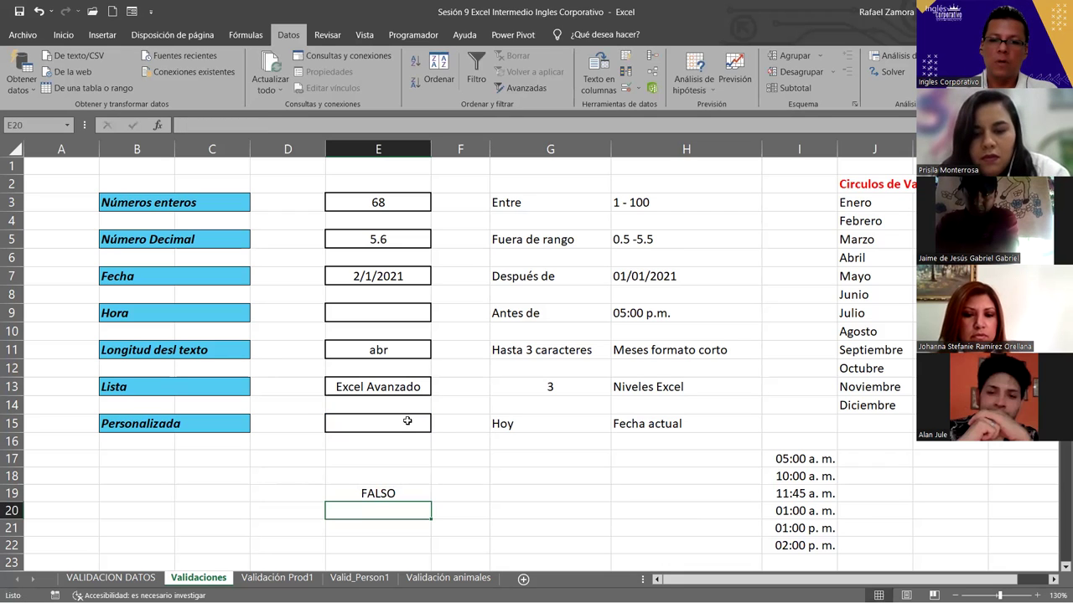
Enter 15/10/2023, then 16/10/2023 in E15, and finally delete the date
left_click(409, 421)
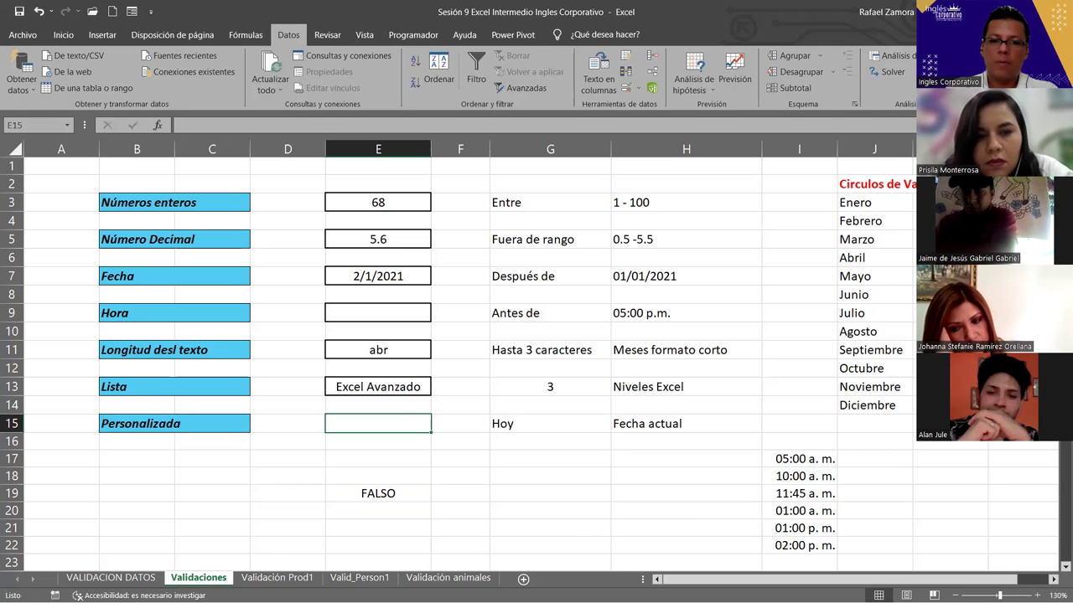
type("15-10-23")
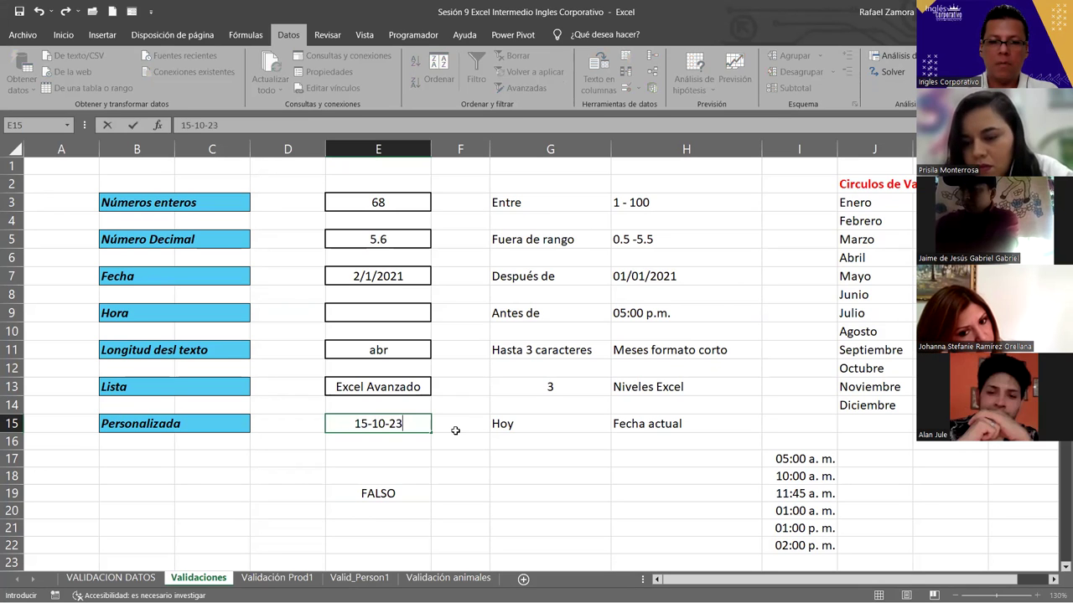
key("Return")
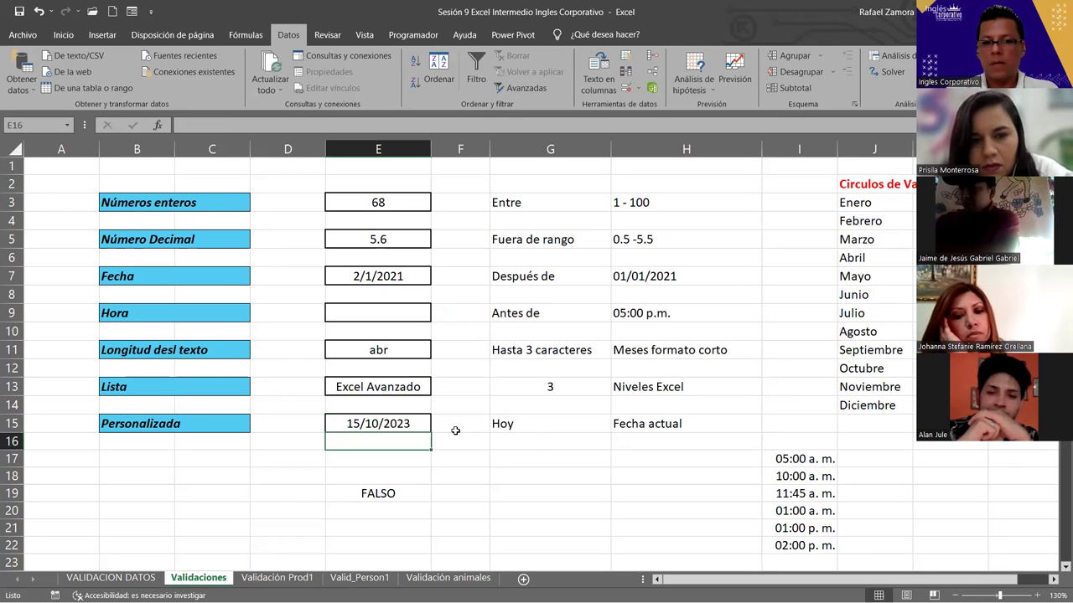
key("Up")
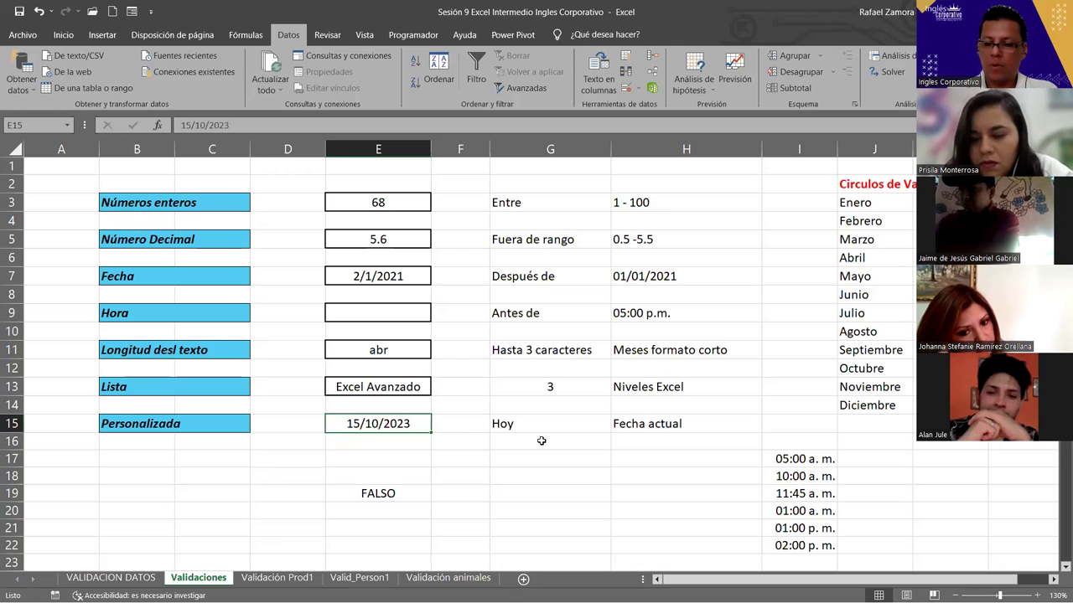
type("16")
type("10-23")
key("Return")
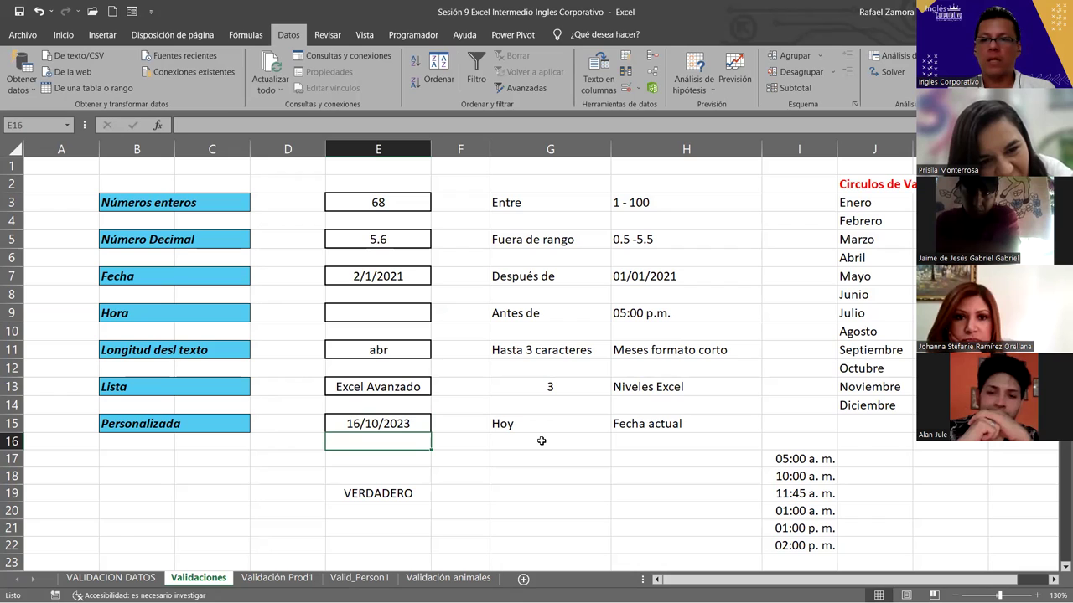
left_click(405, 424)
key("Delete")
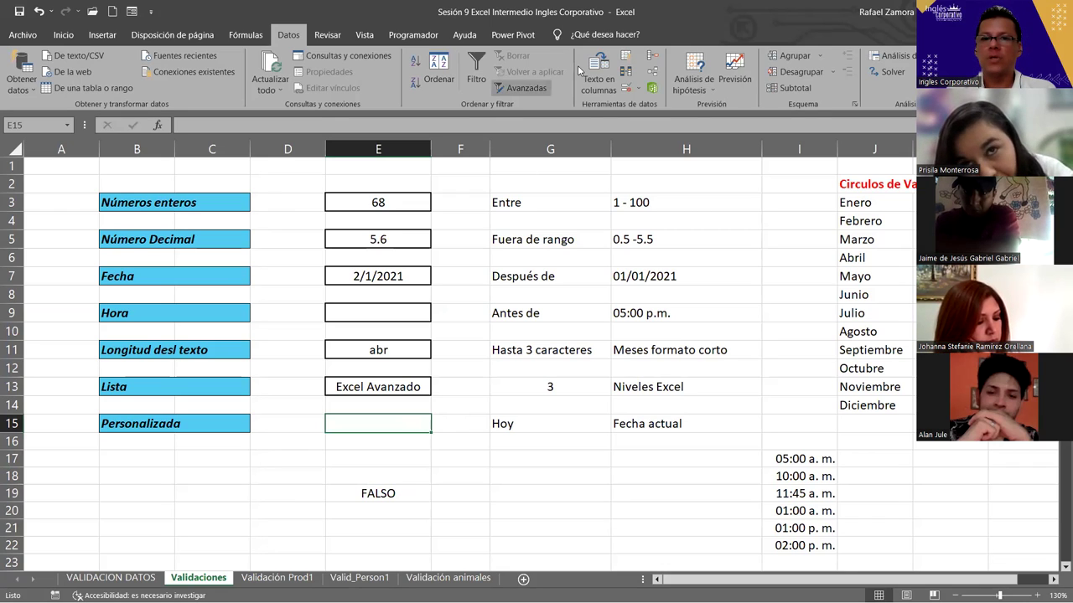
Set E15's data validation to Personalizada with the formula =igual(E15,hoy())
left_click(624, 87)
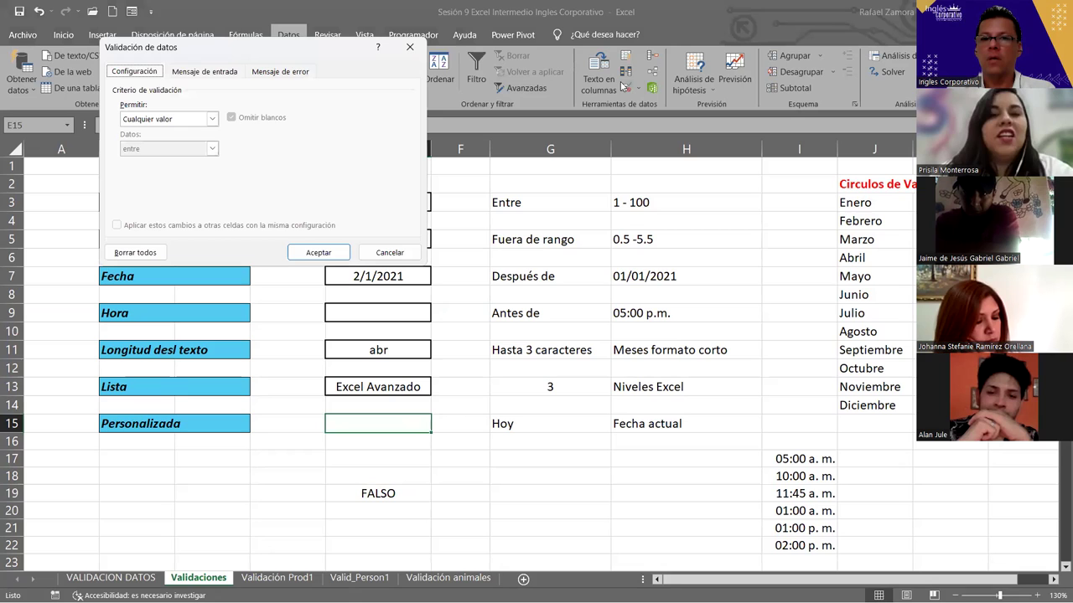
left_click(210, 119)
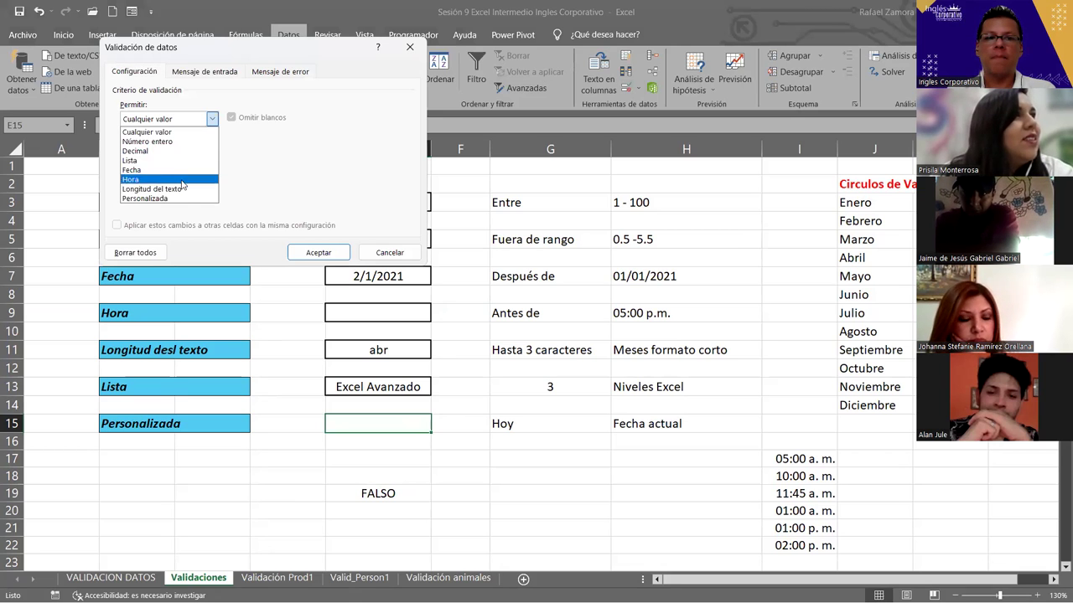
left_click(182, 199)
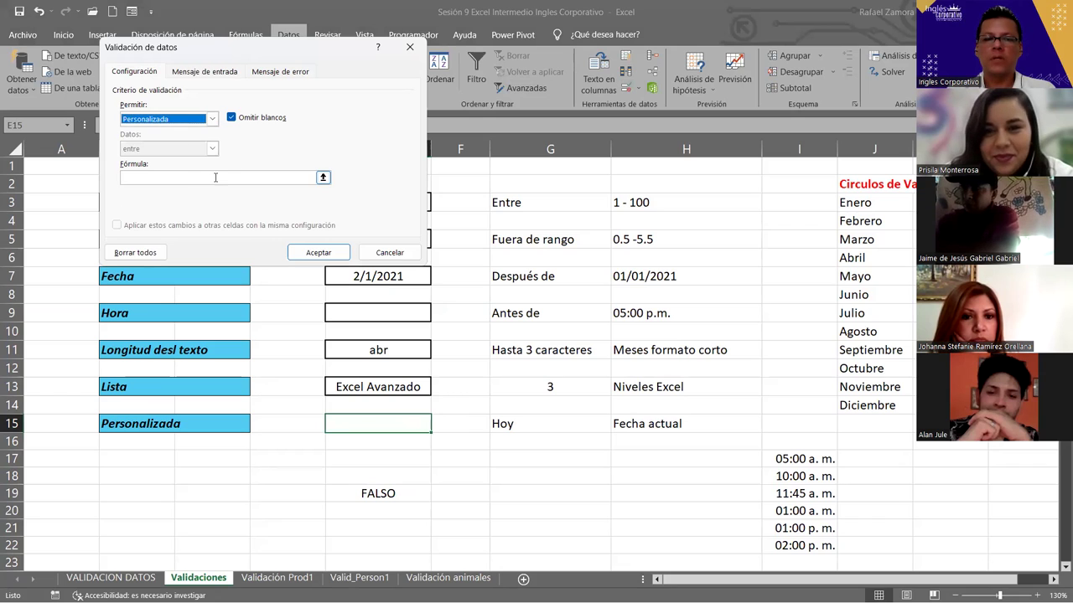
left_click(215, 178)
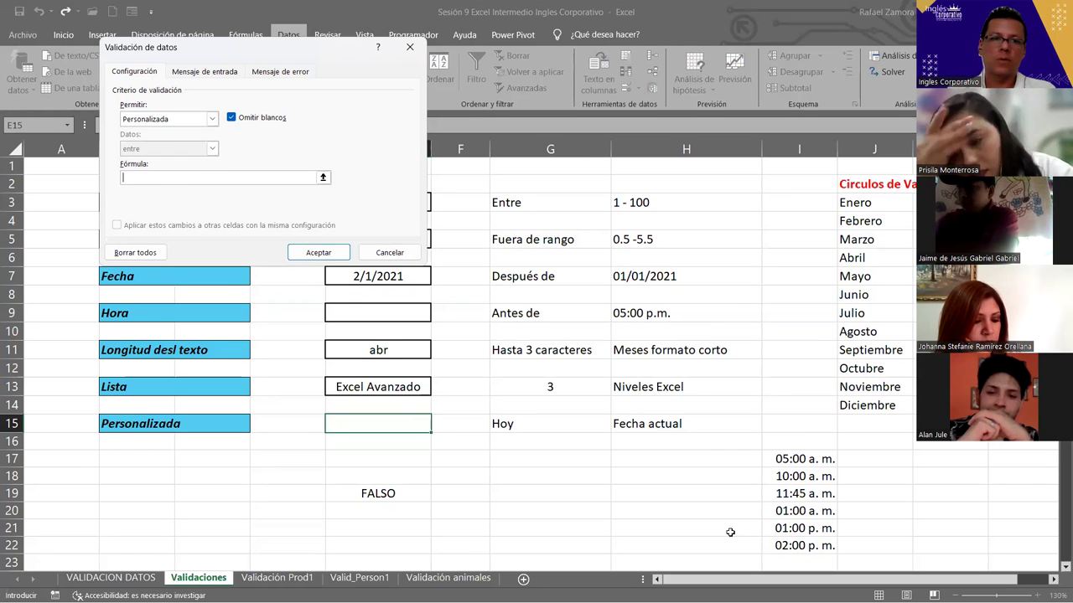
type("=")
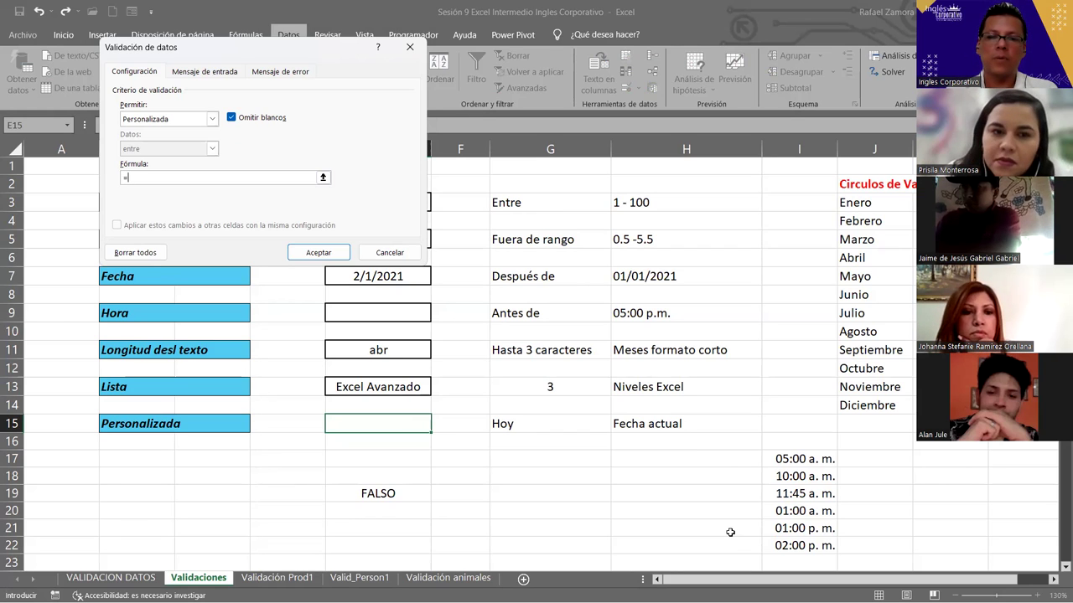
type("igual(")
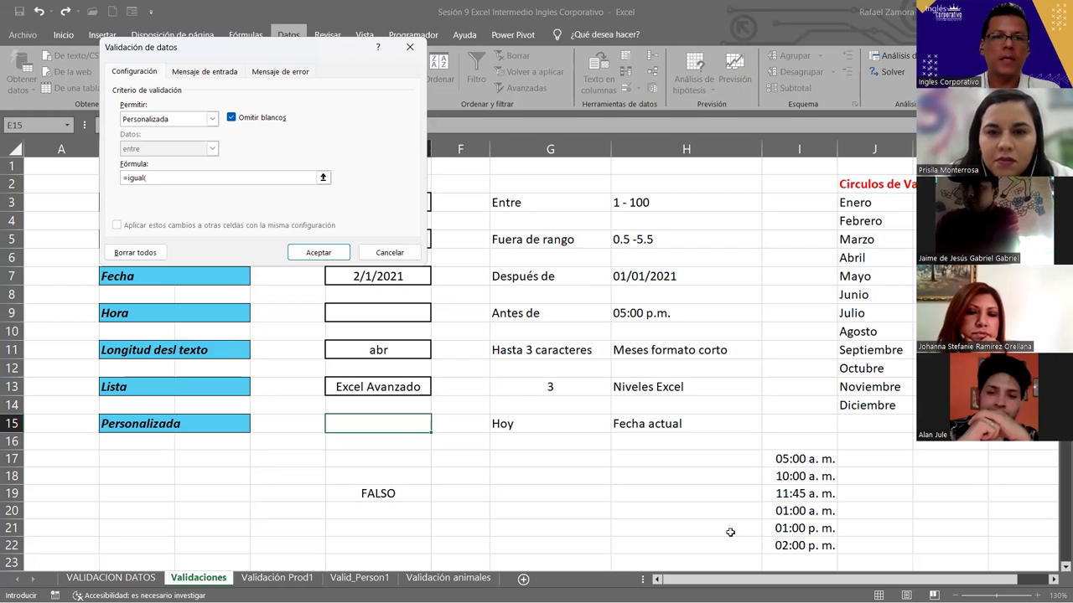
left_click(401, 425)
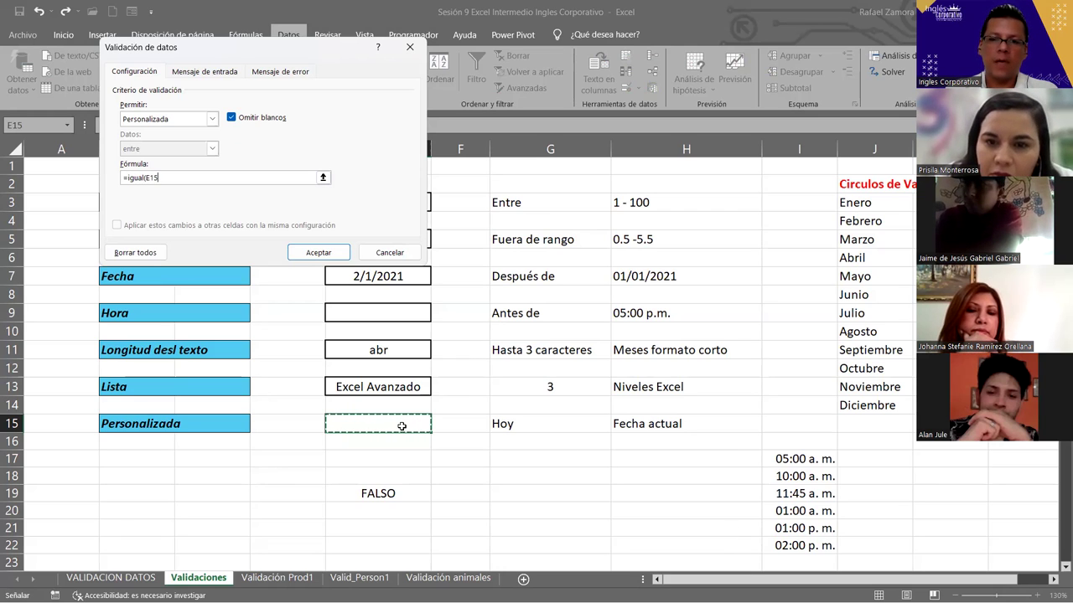
type(",")
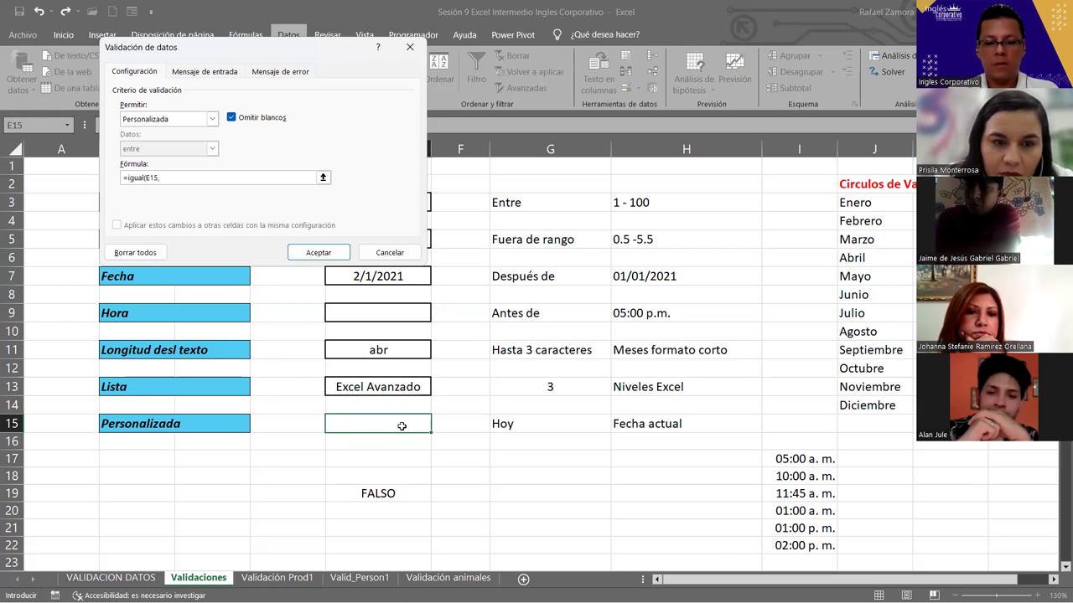
type("hoy")
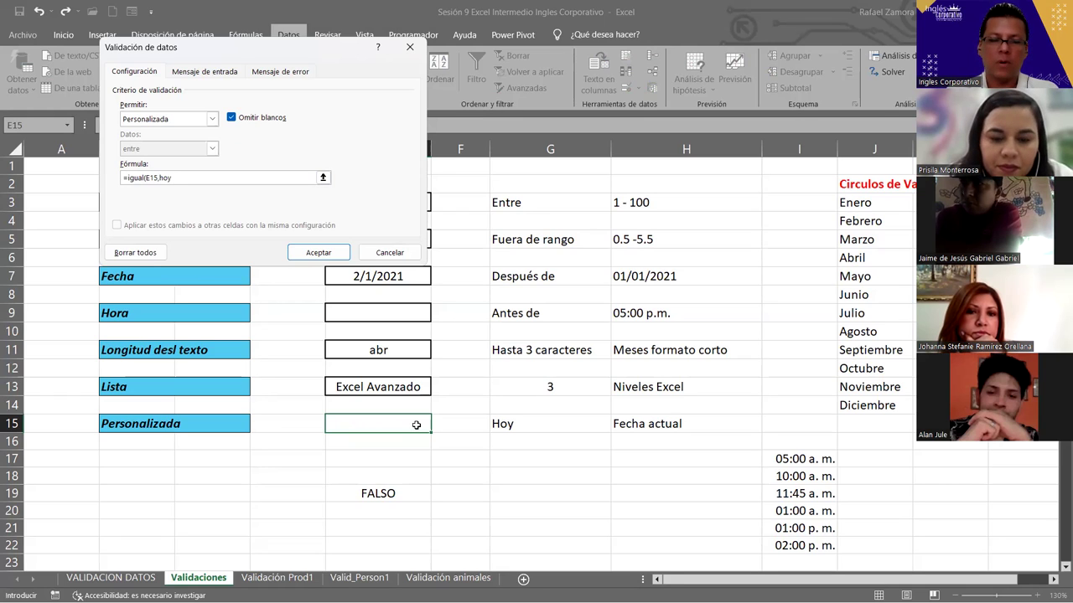
type("()")
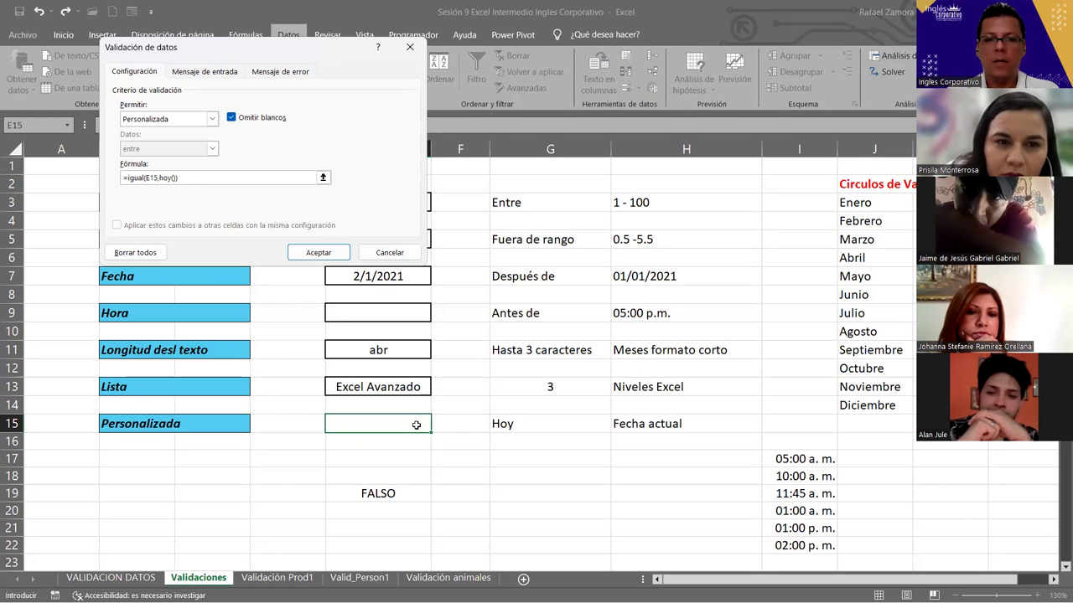
key("Return")
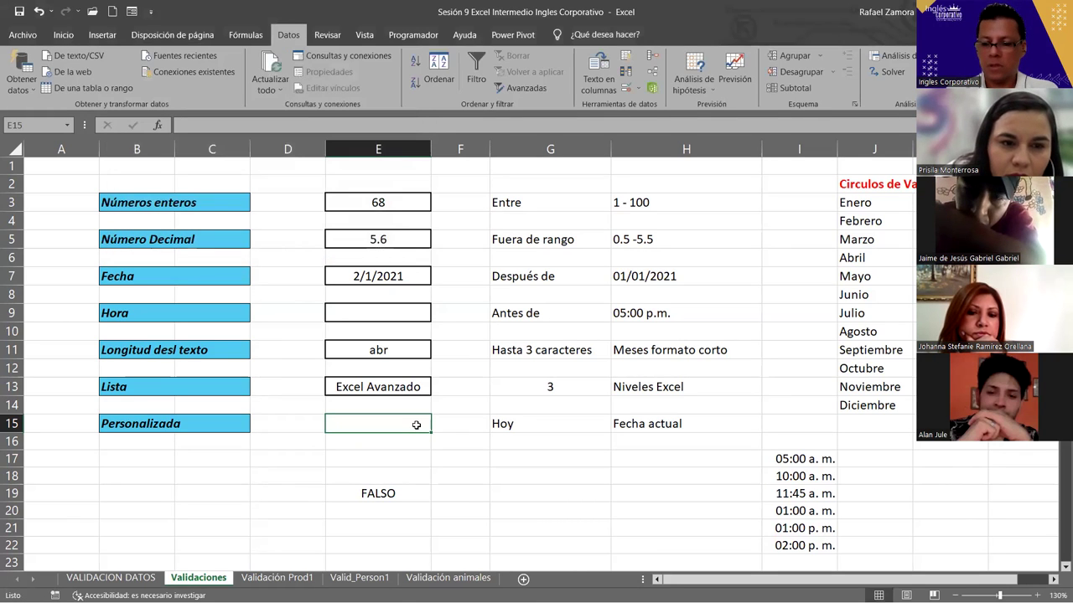
Try 14-10-23 and 15-10-23 in E15, retrying after each rejection, then enter 16-10-23
type("14")
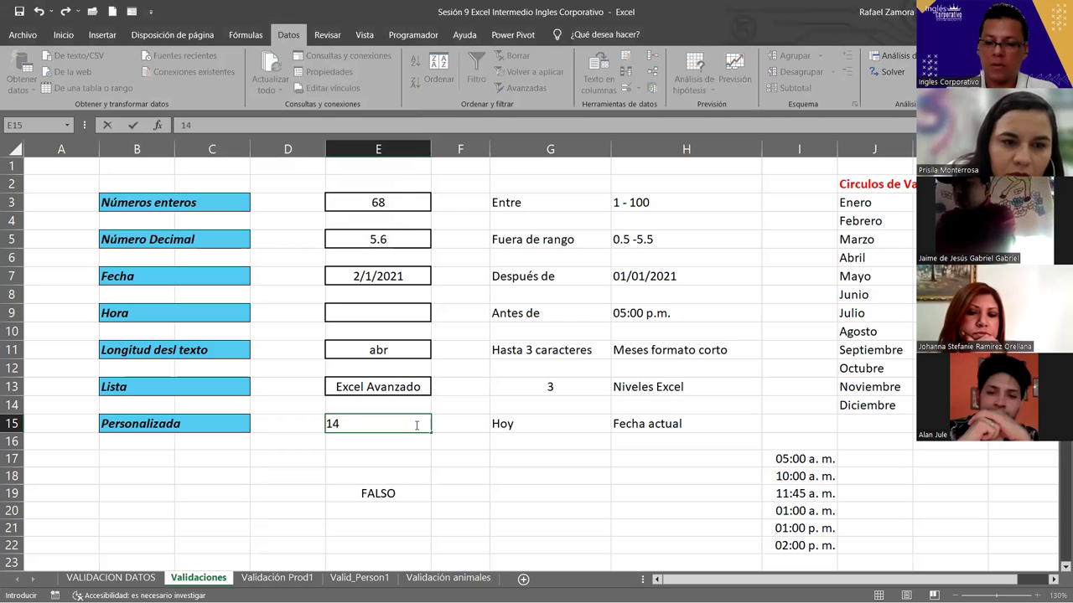
type("-10")
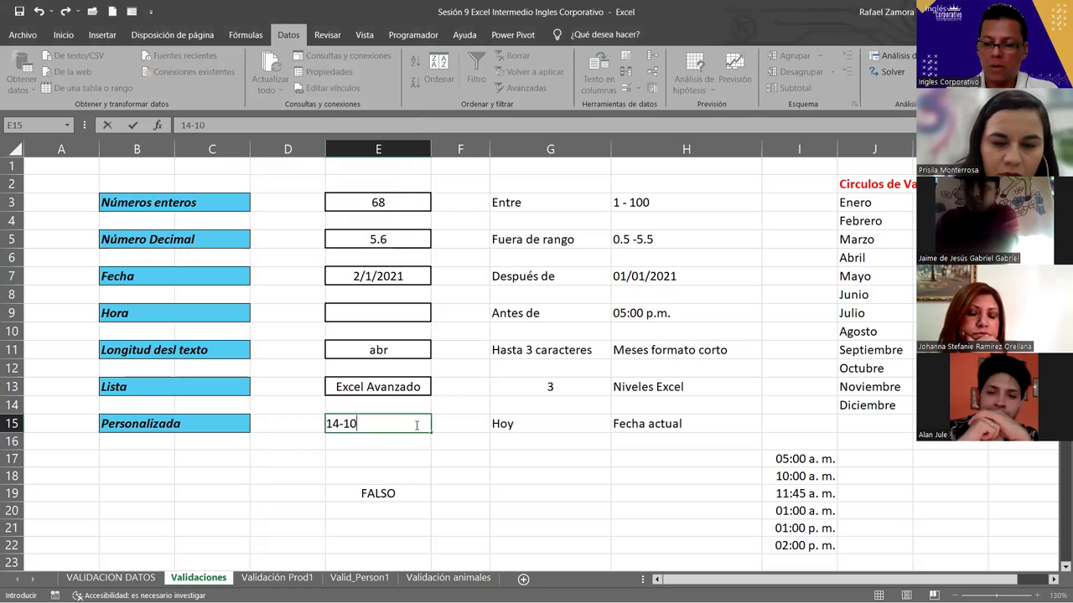
type("-23")
key("Return")
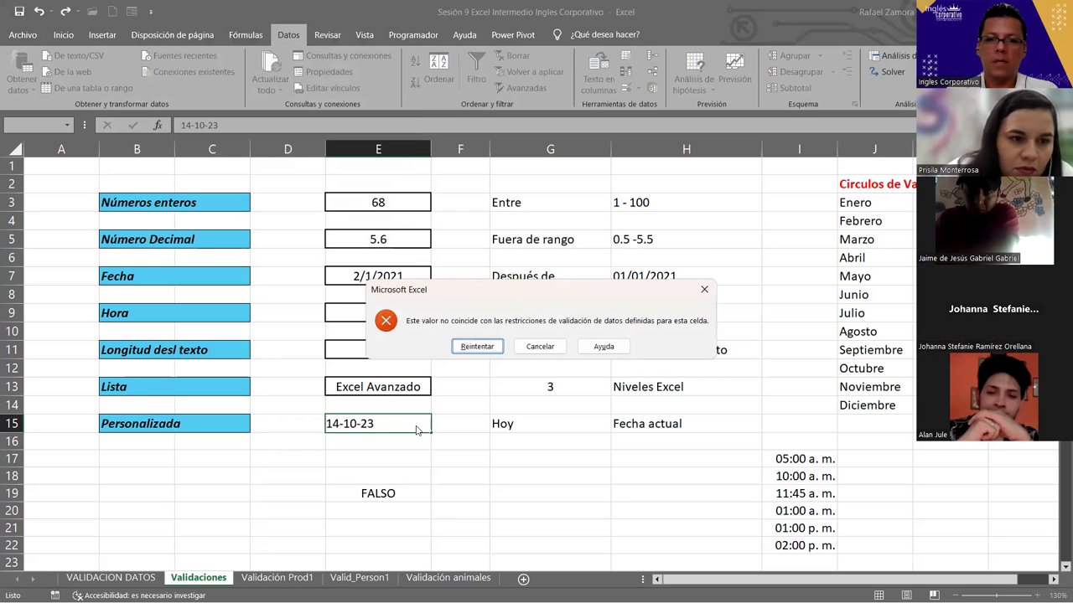
key("Return")
type("15")
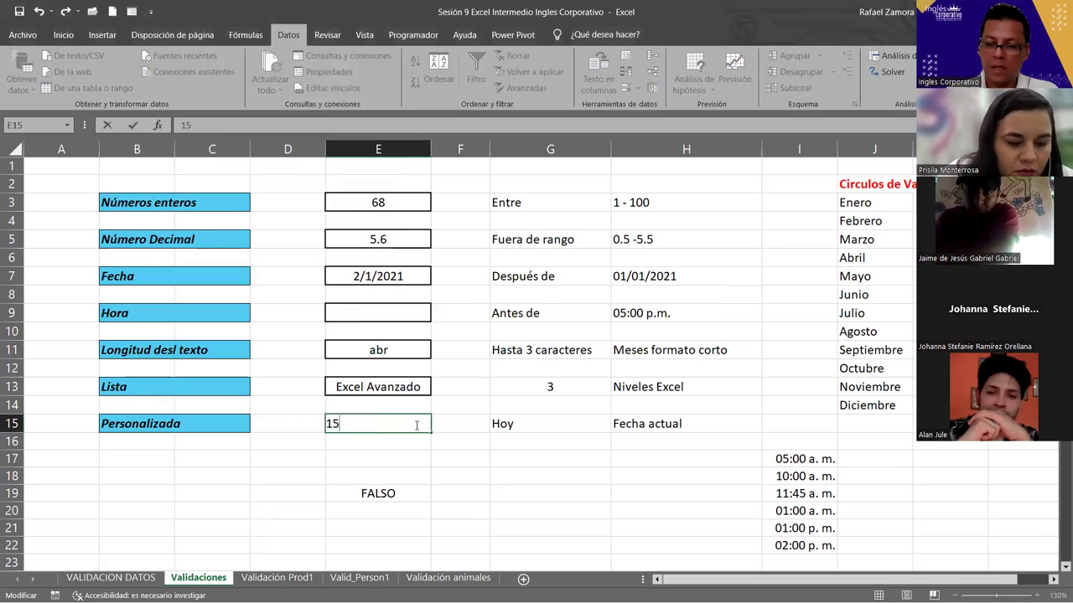
type("0-23")
key("Return")
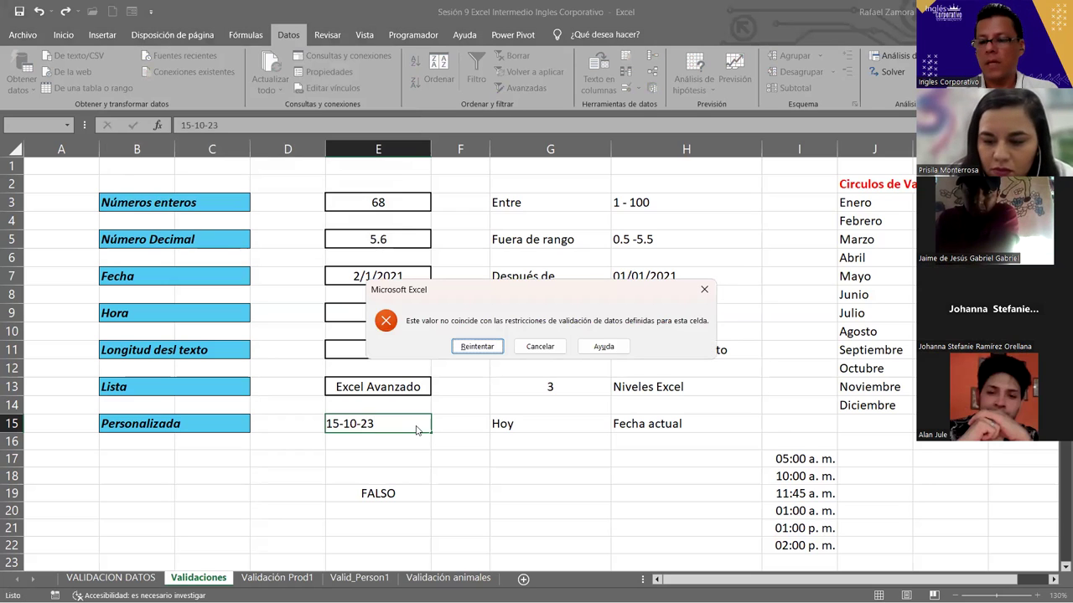
key("Return")
type("1")
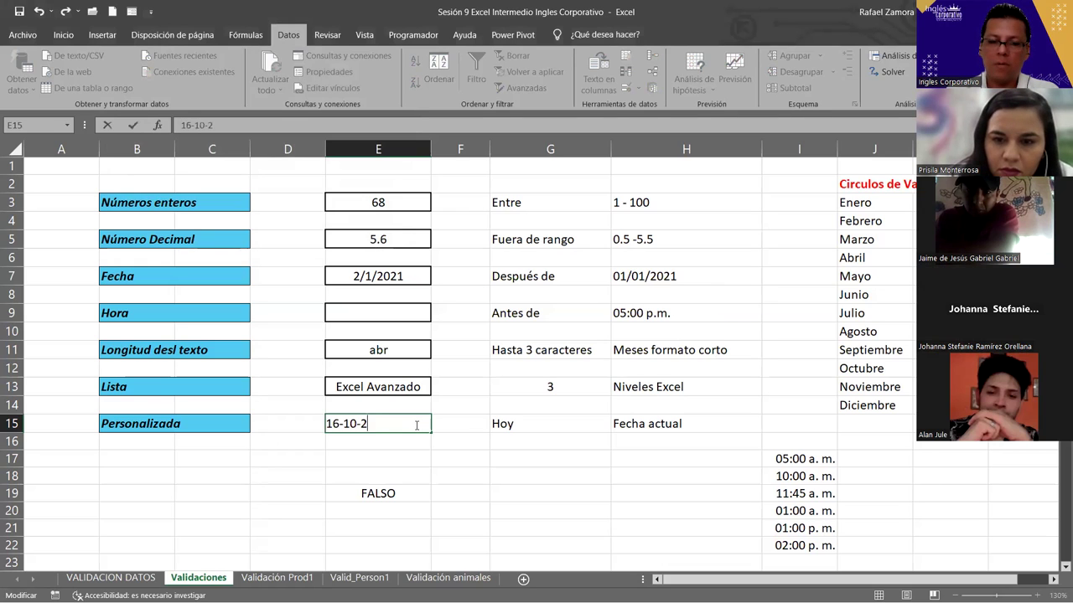
type("3")
key("Return")
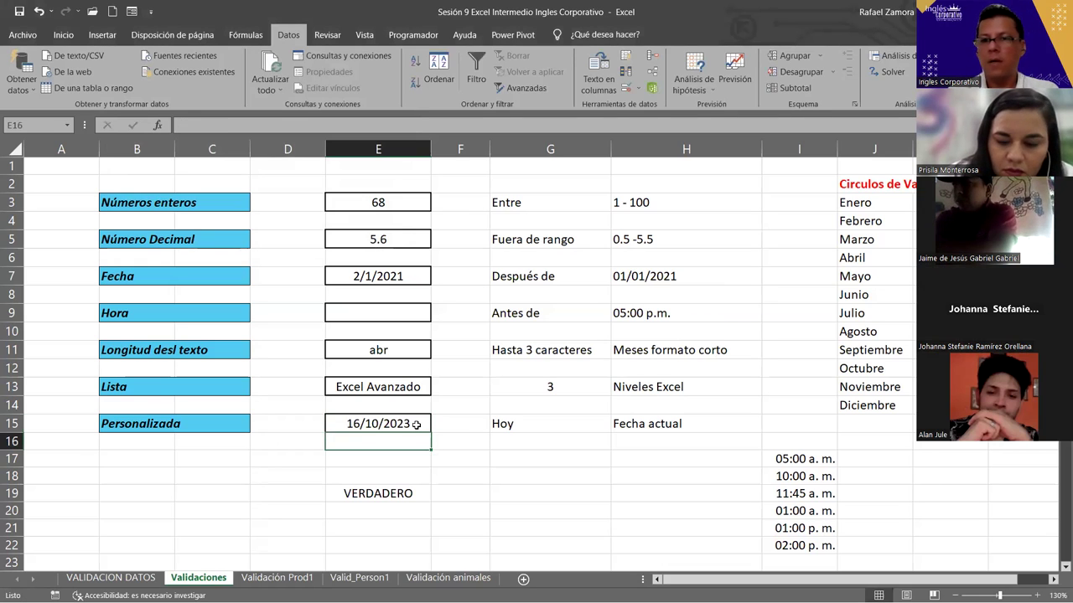
left_click(382, 495)
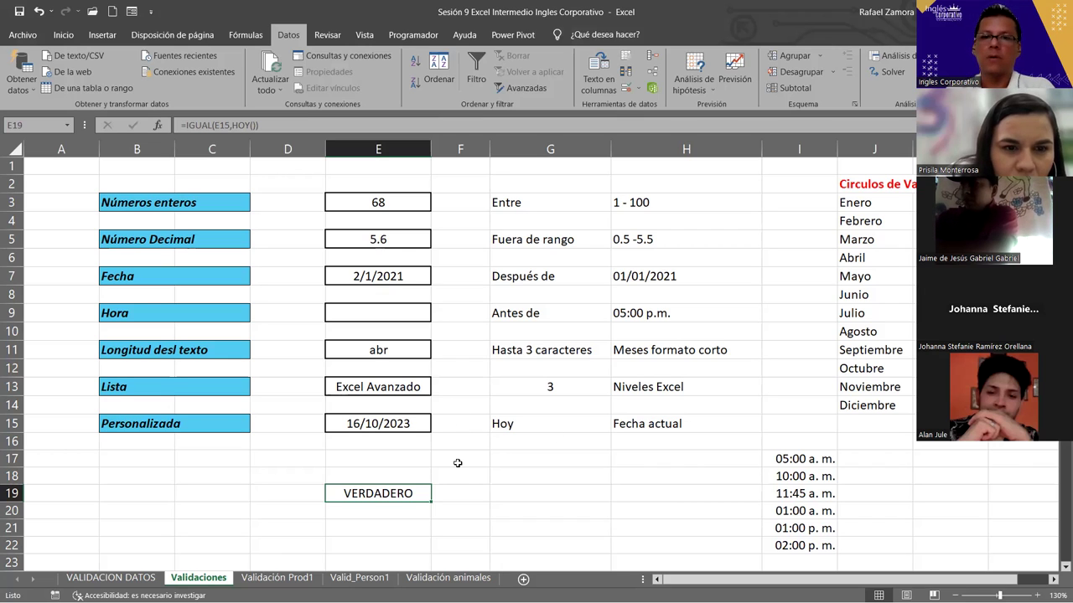
Center-align the 'Hoy' label in G15 from the Inicio tab
left_click(654, 507)
left_click(537, 473)
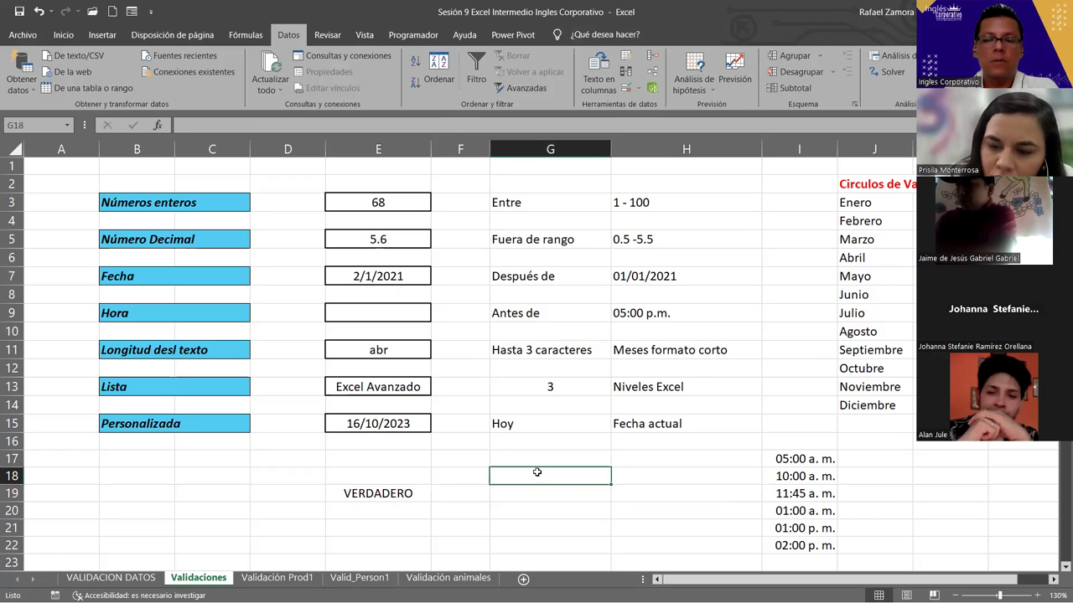
left_click(565, 422)
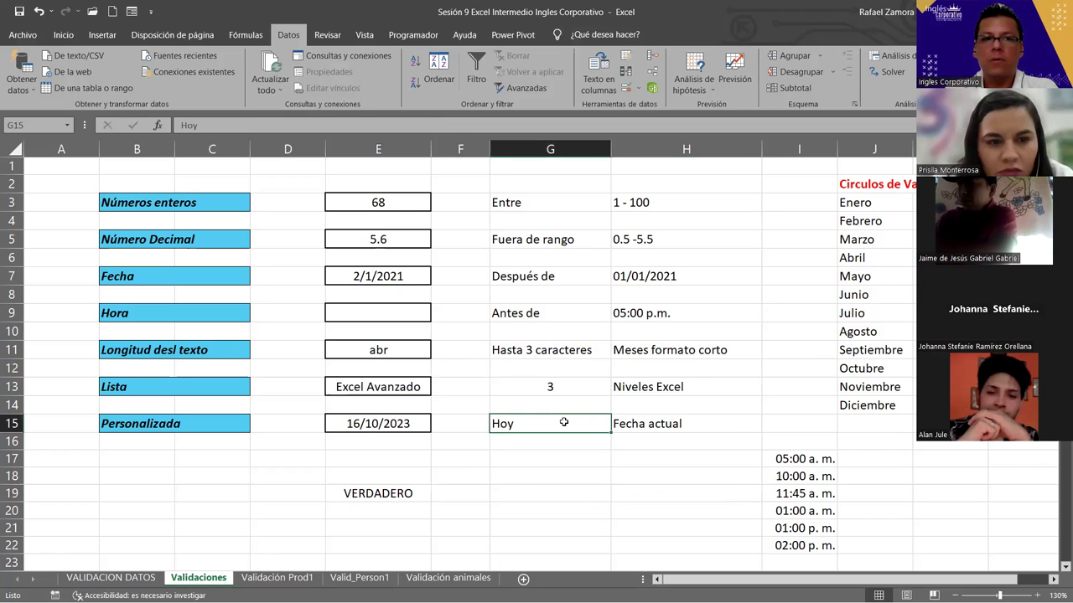
left_click(57, 37)
left_click(257, 82)
left_click(562, 487)
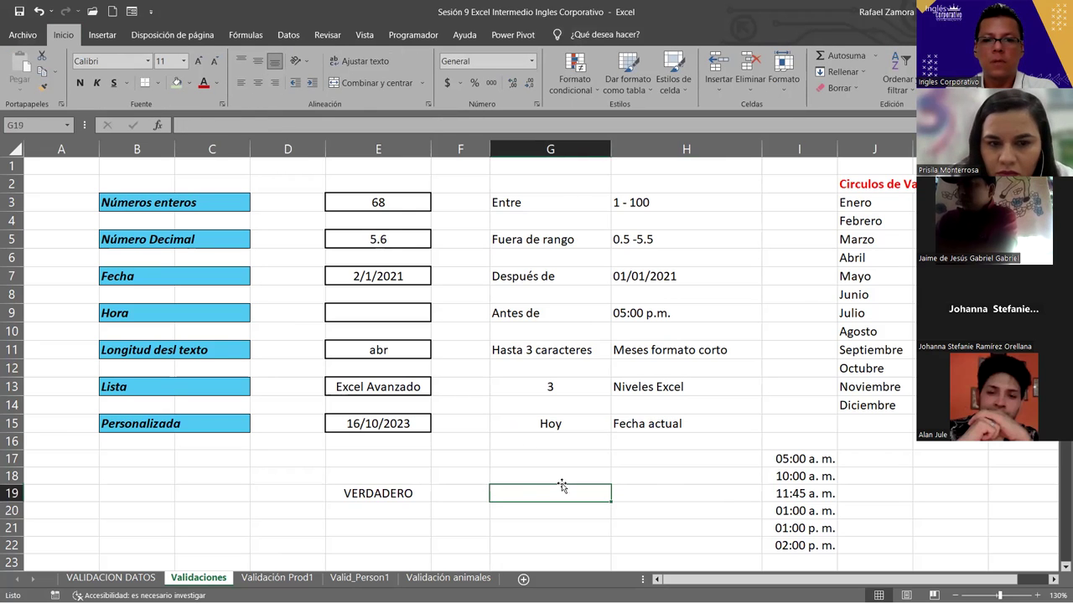
left_click(418, 425)
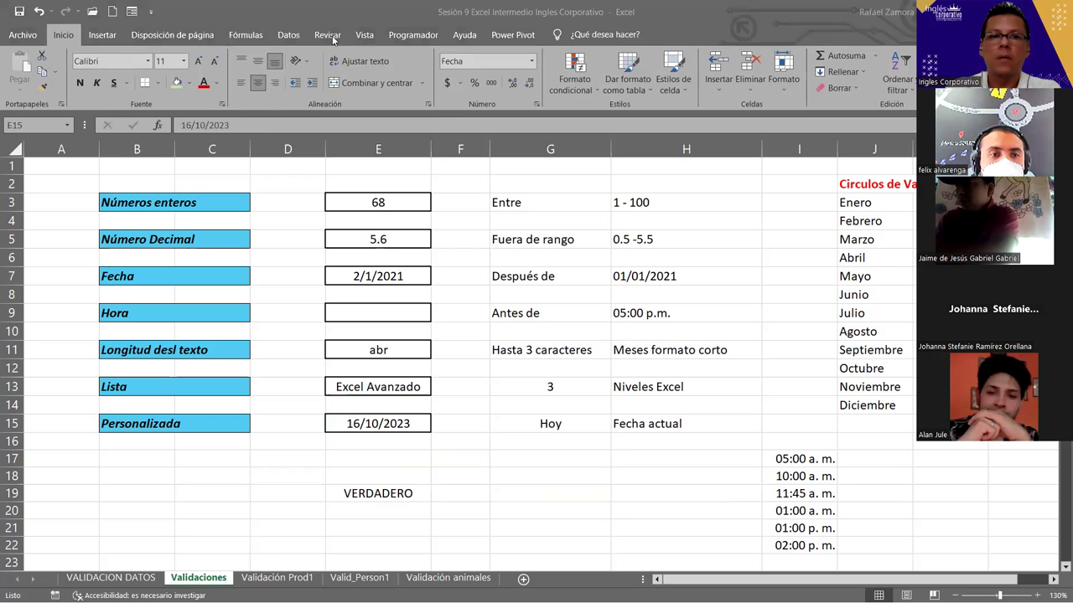
left_click(288, 34)
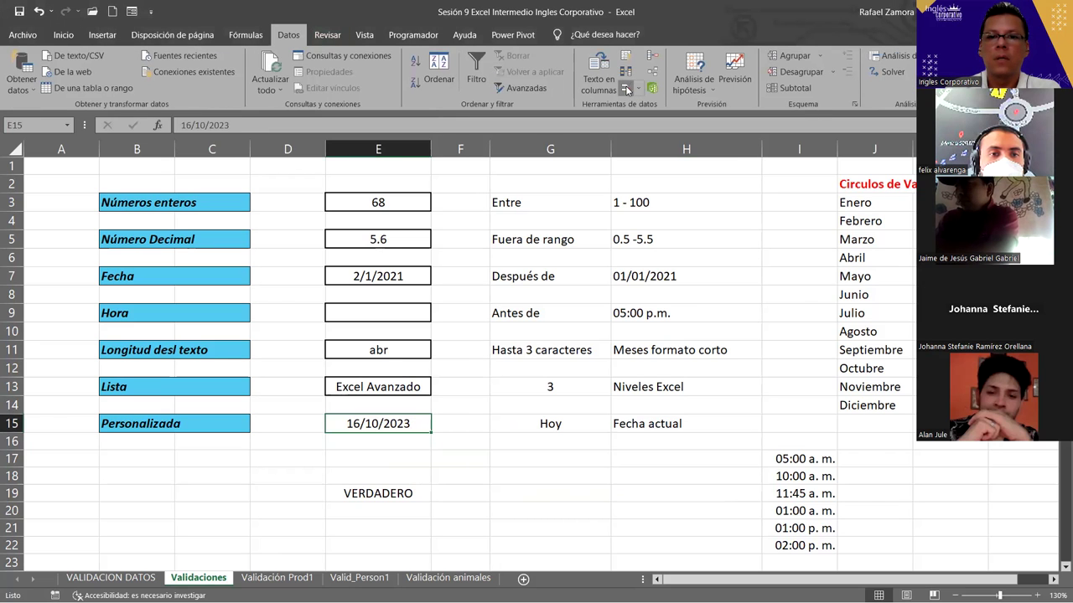
Clear E15's old validation and apply a Personalizada rule =igual(E15,hoy())
left_click(626, 90)
left_click(135, 252)
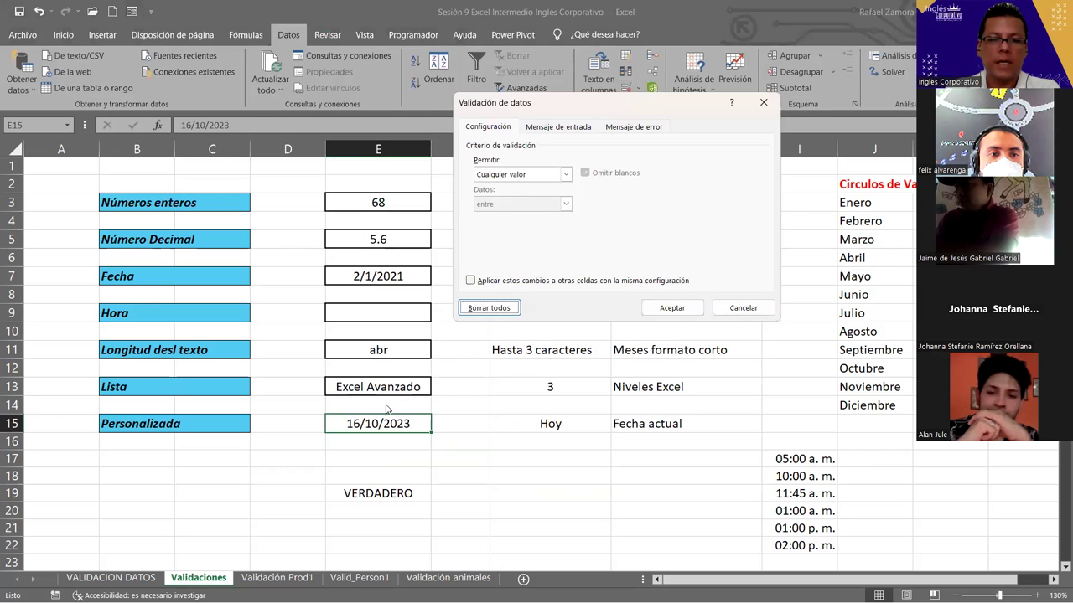
left_click(529, 175)
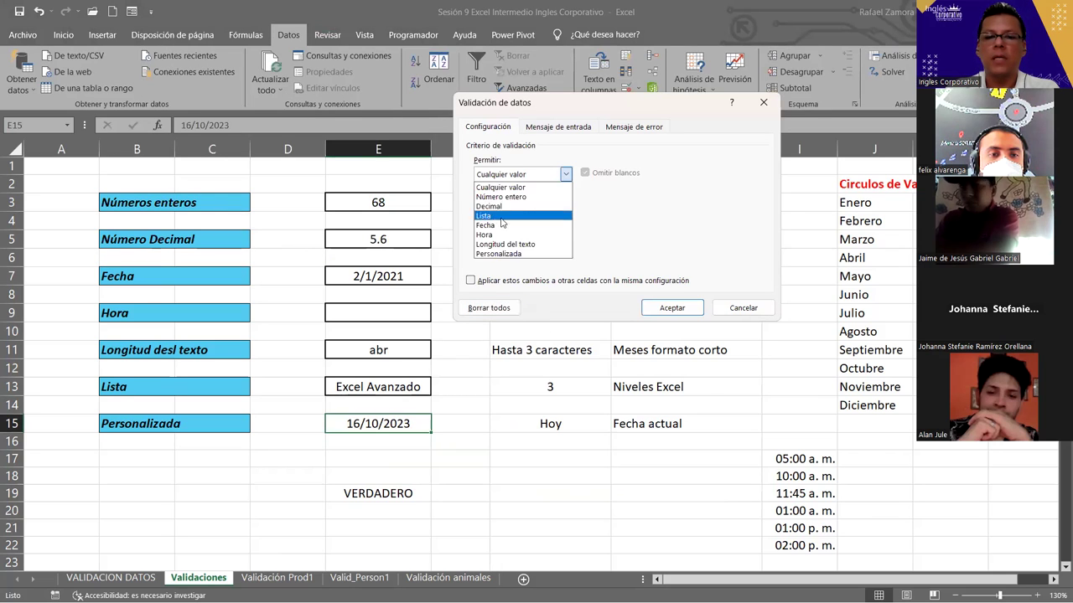
left_click(497, 254)
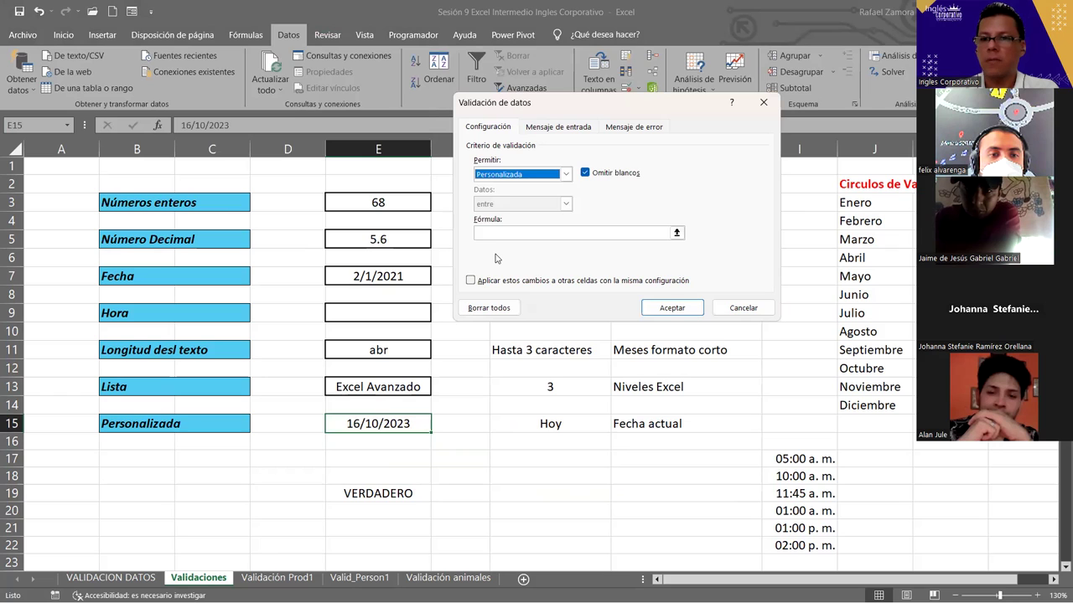
left_click(509, 236)
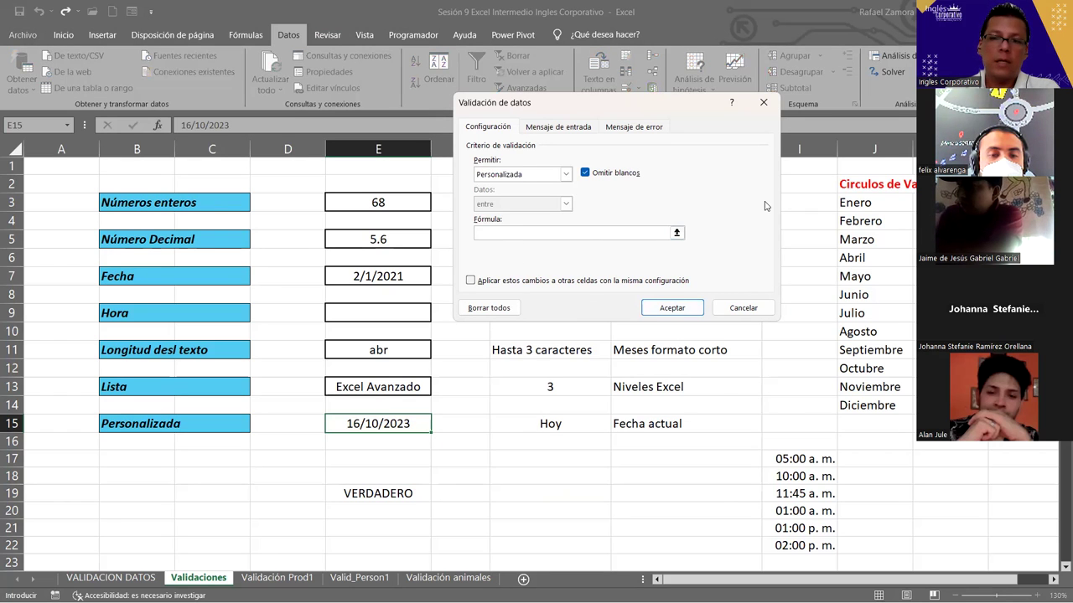
type("=")
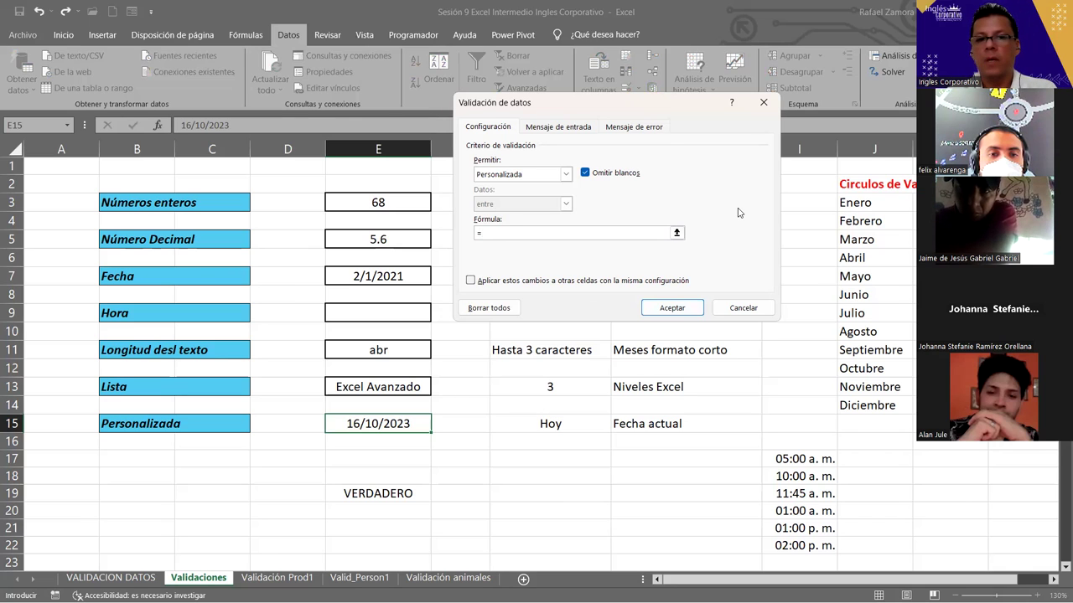
type("igual")
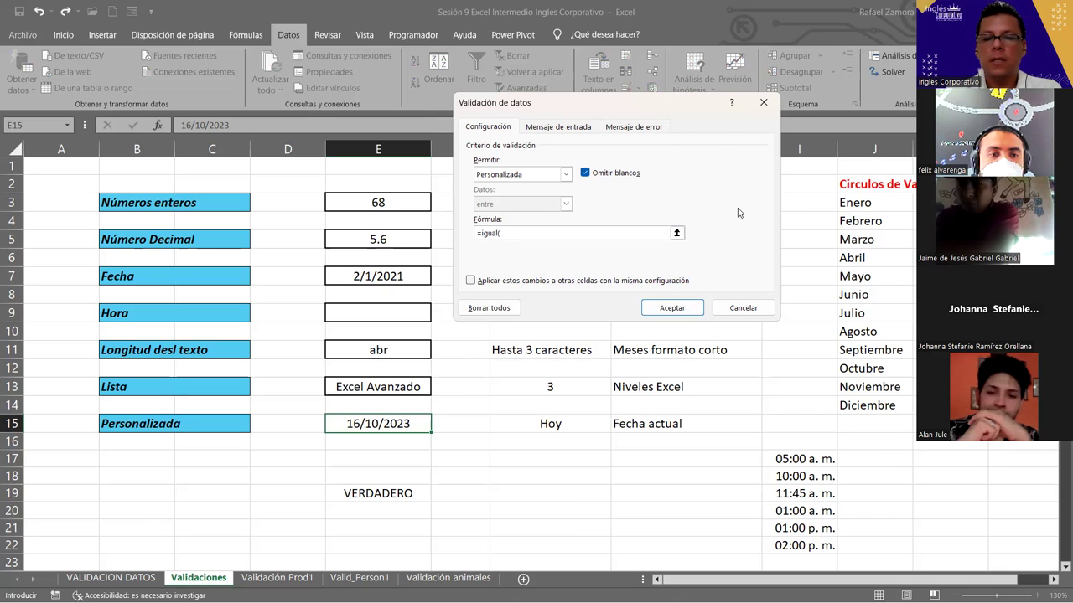
type("(")
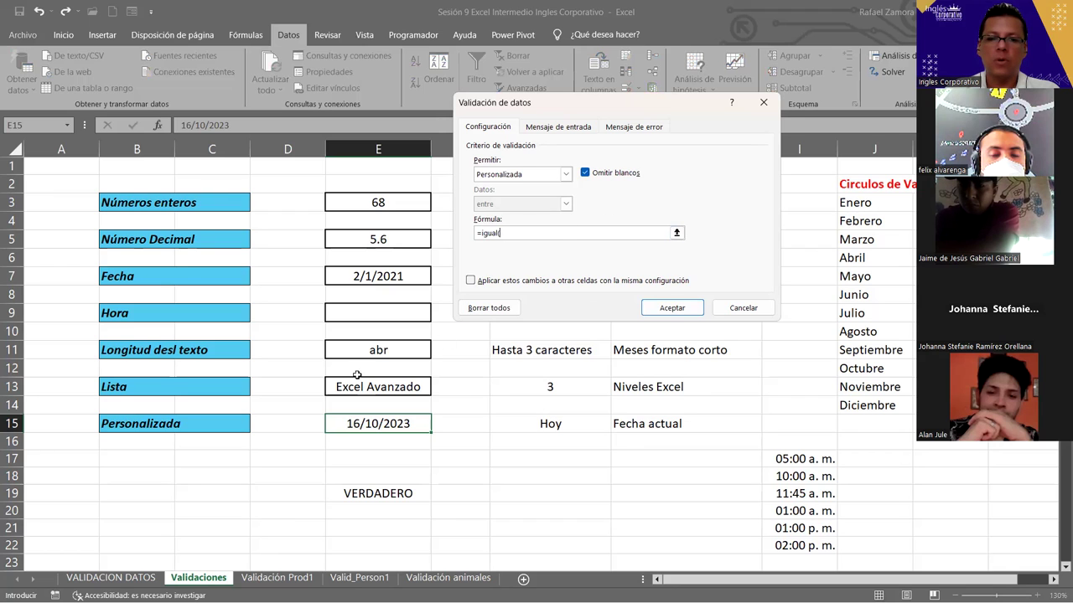
left_click(366, 425)
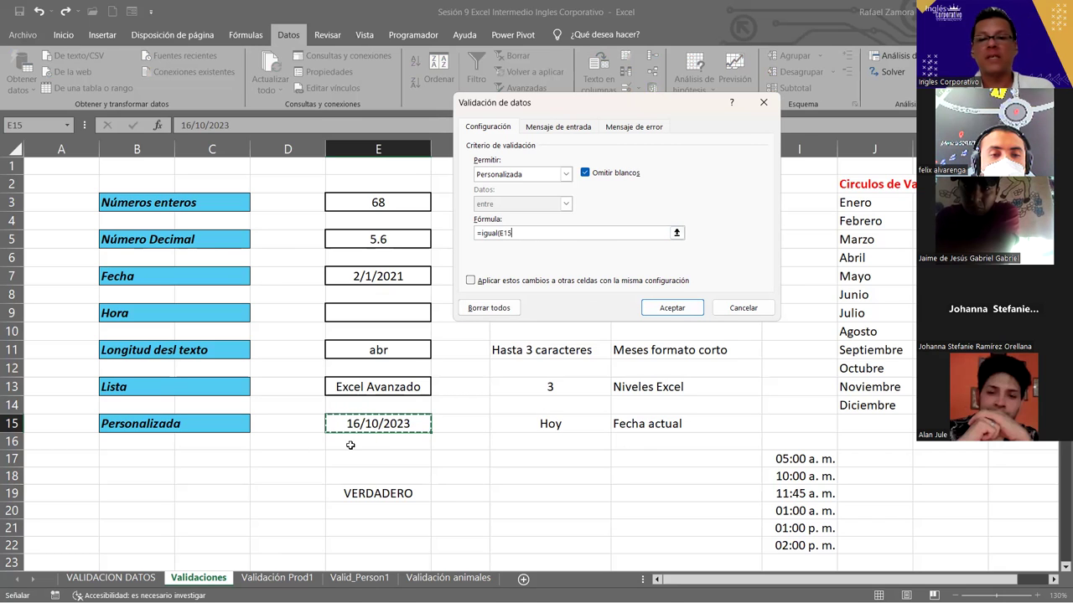
type(",h")
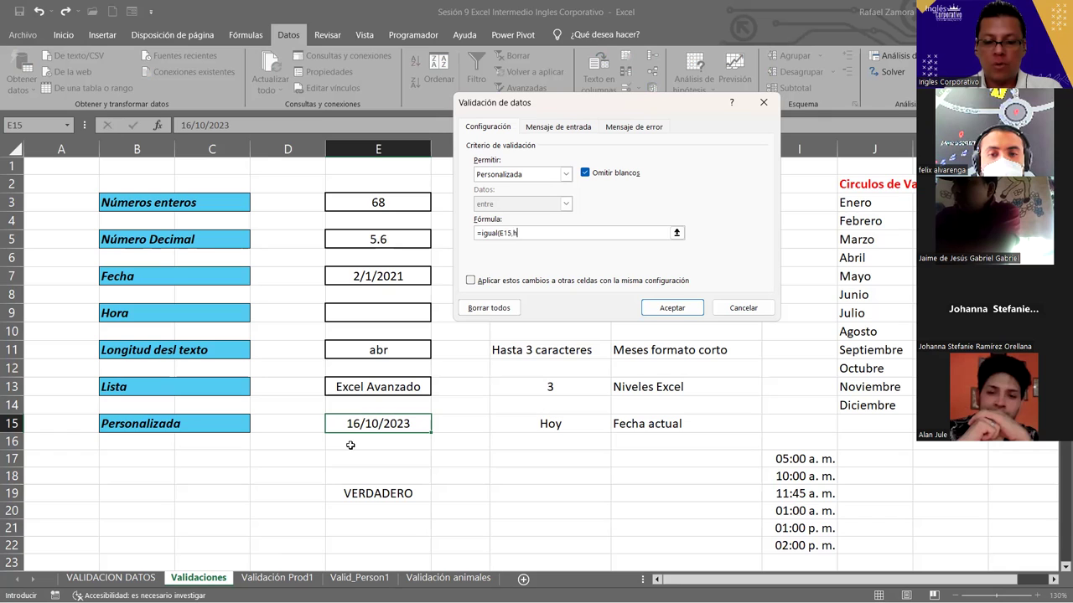
type("oy")
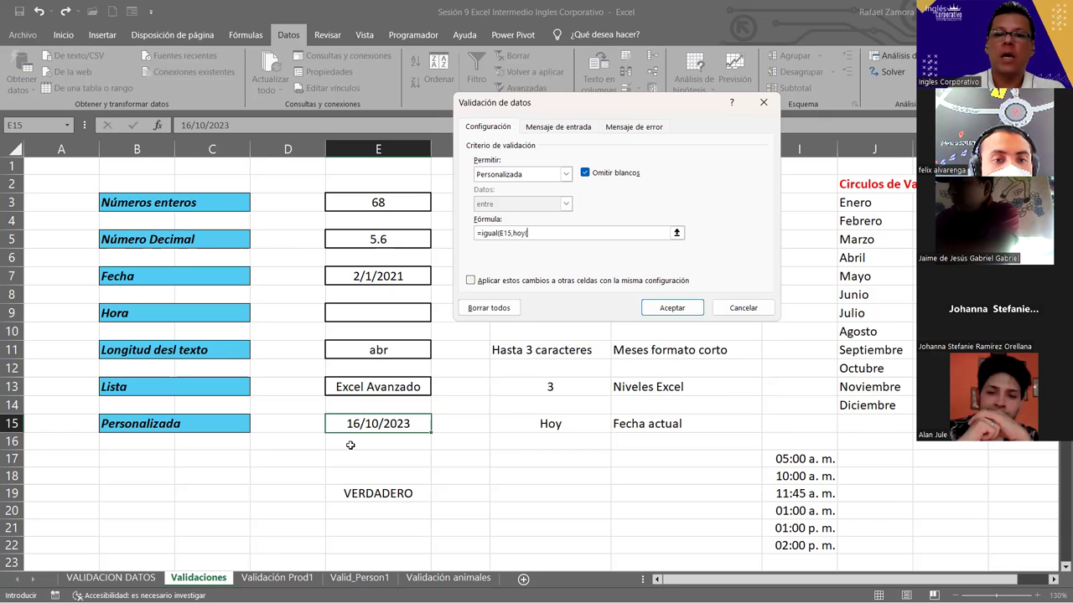
type("()")
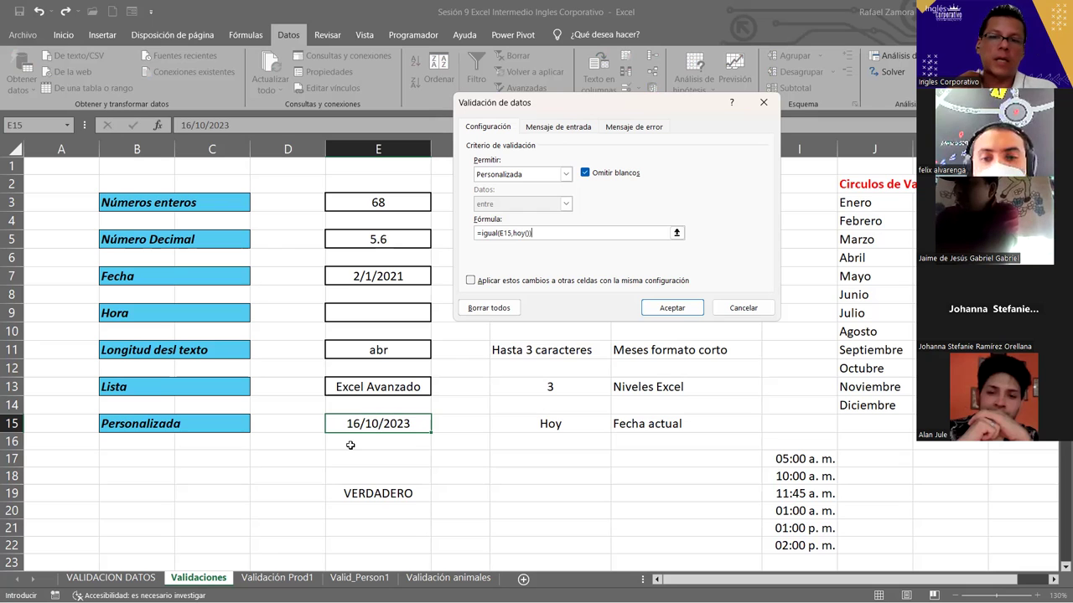
left_click(672, 309)
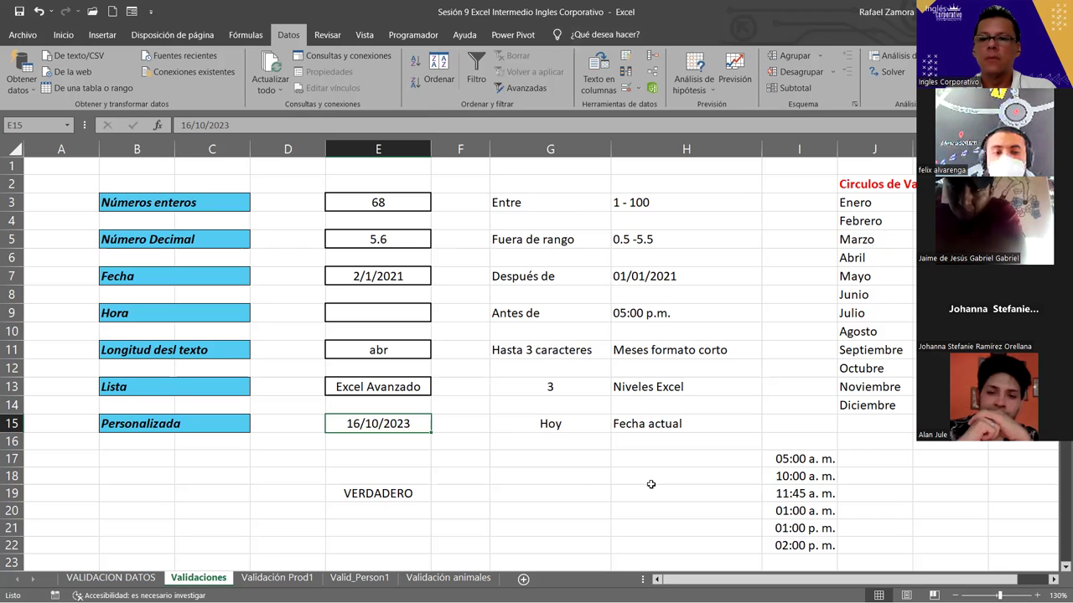
left_click(493, 512)
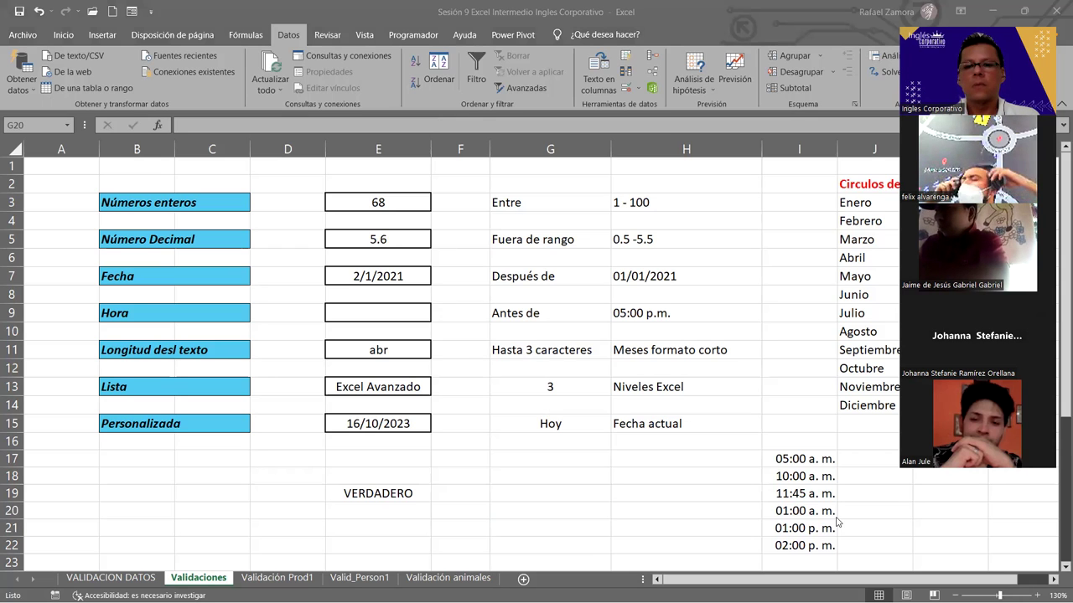
Open Control Panel and go to Reloj y región > Región
key("super")
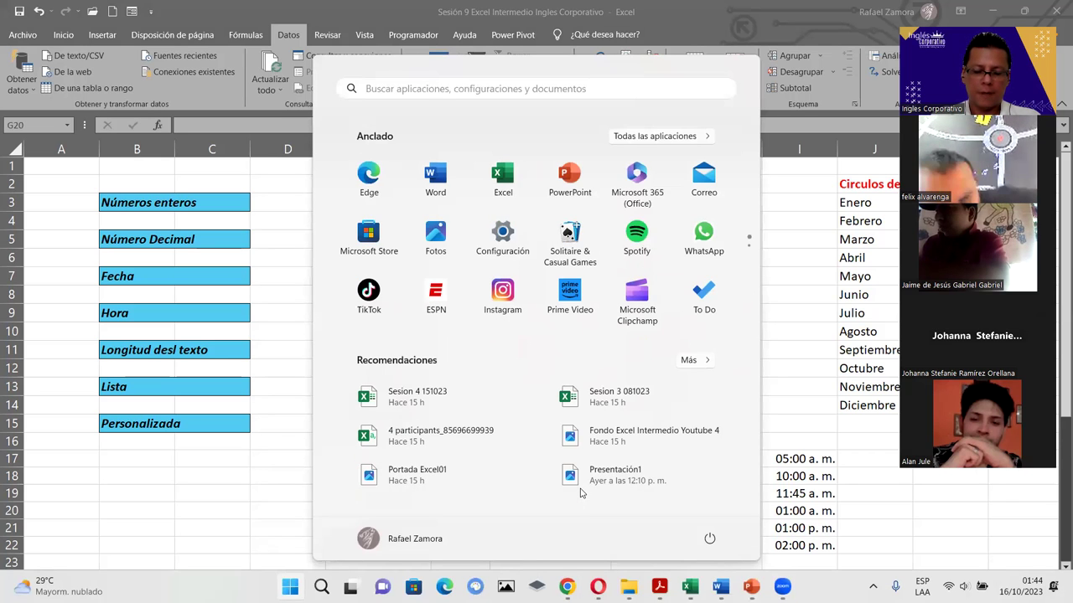
type("panel de control")
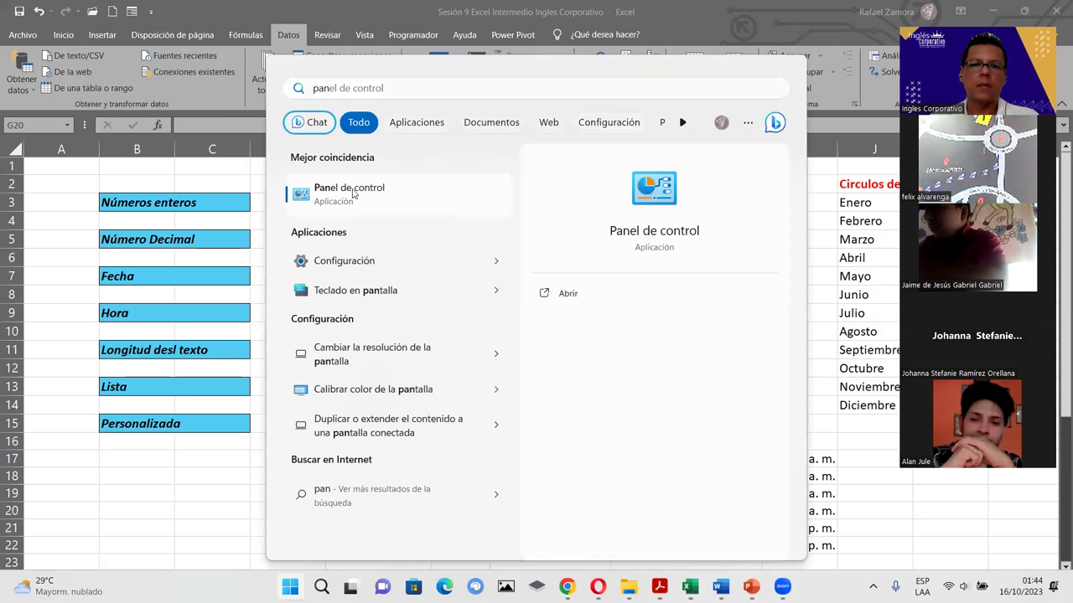
left_click(352, 193)
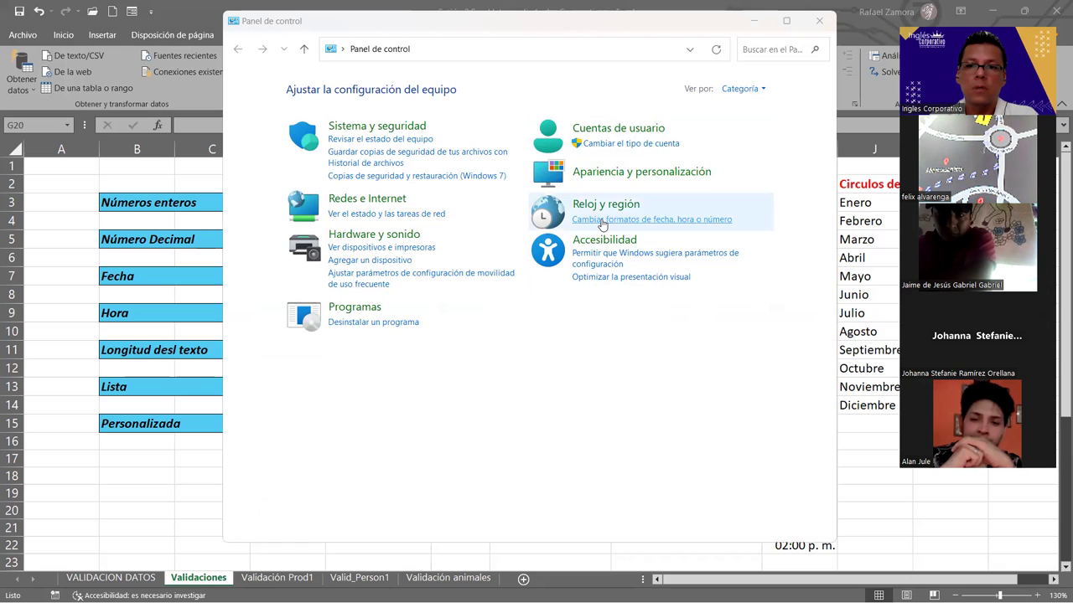
left_click(763, 89)
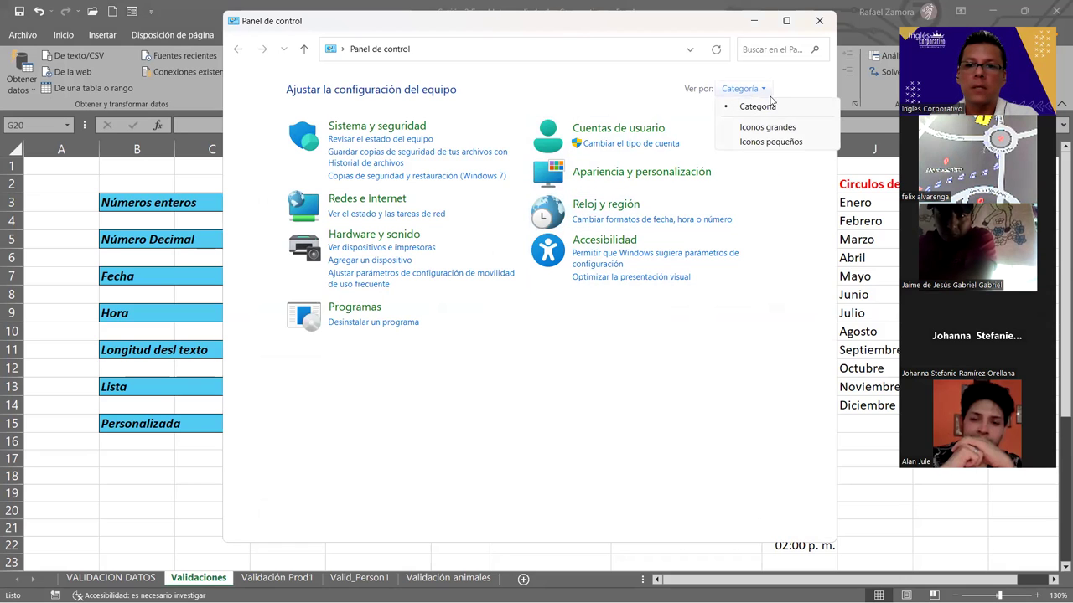
left_click(607, 205)
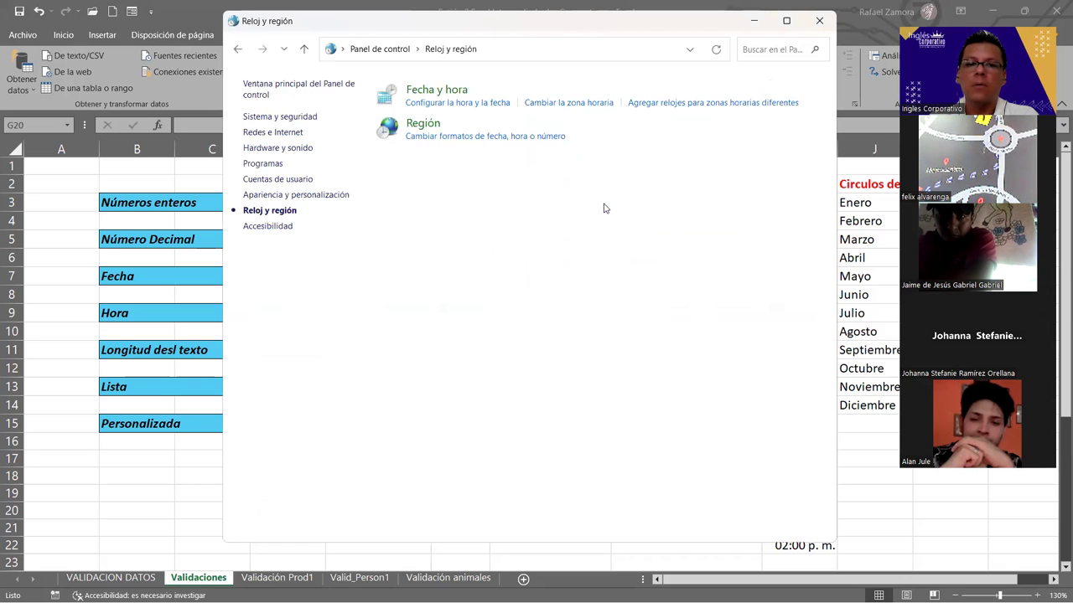
left_click(423, 125)
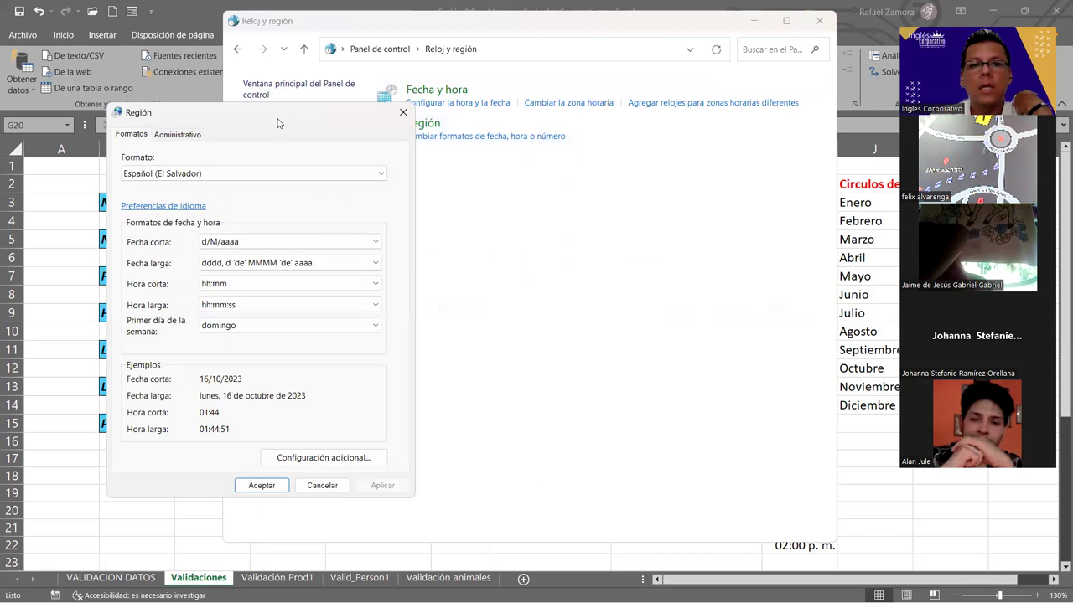
Review the short time, short date and long date formats, then open Configuración adicional
left_click_drag(277, 122, 536, 65)
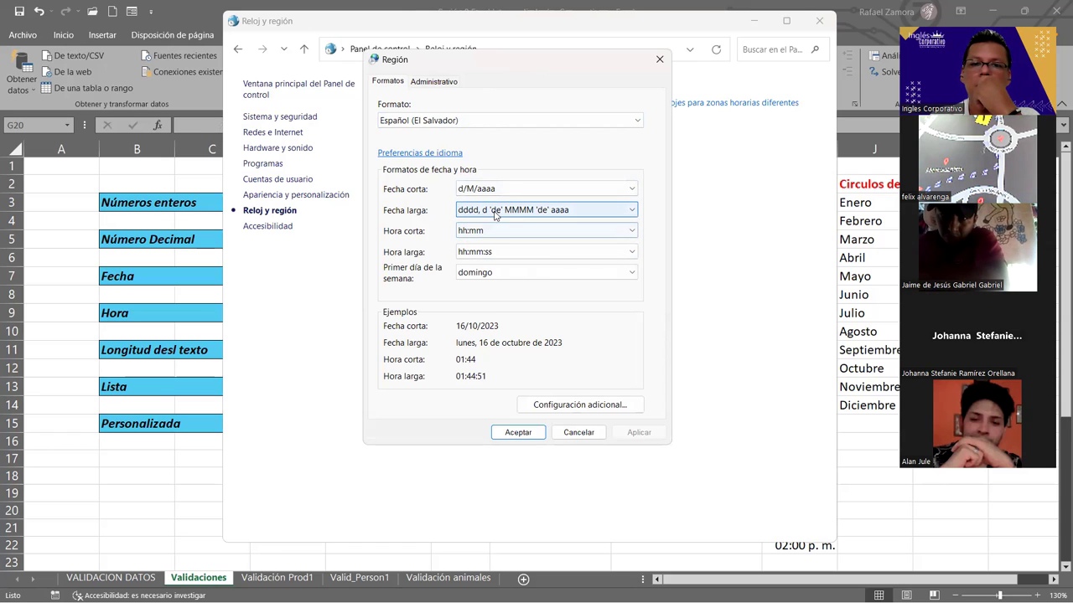
left_click(507, 233)
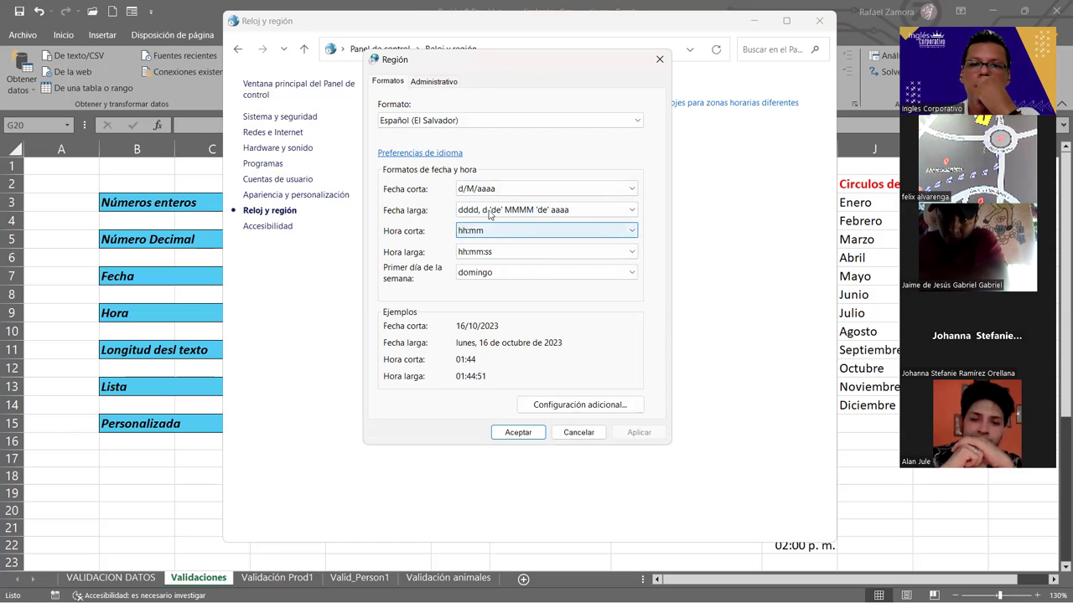
left_click(469, 189)
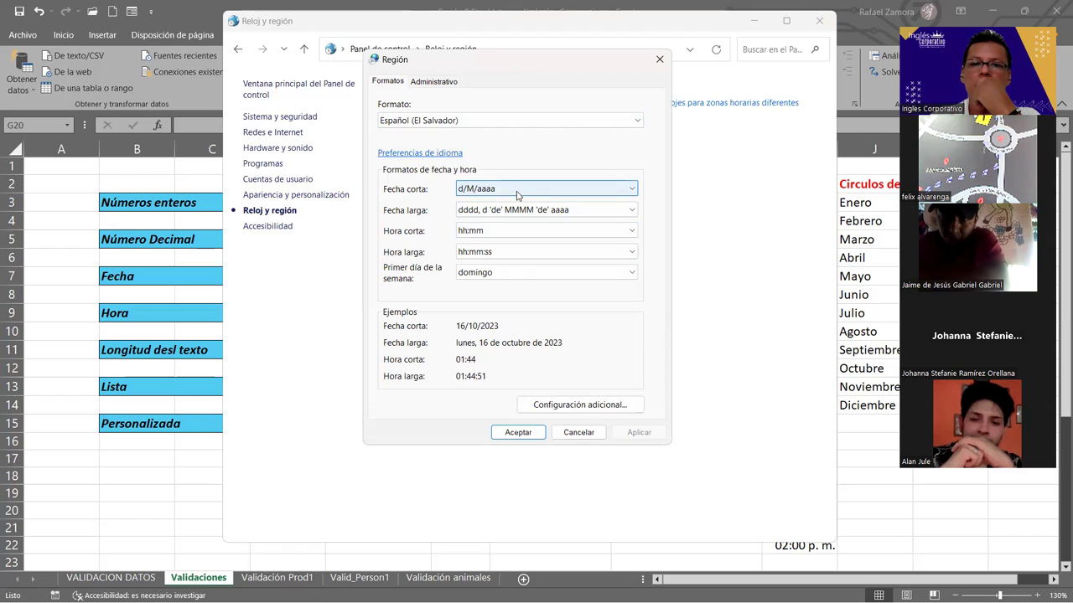
left_click(595, 208)
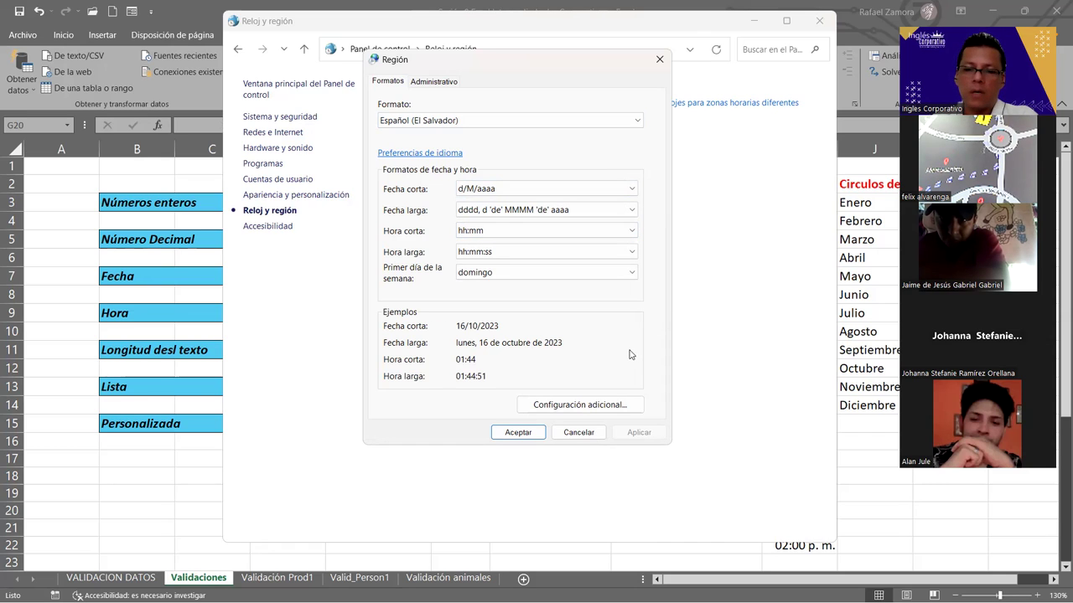
left_click(600, 411)
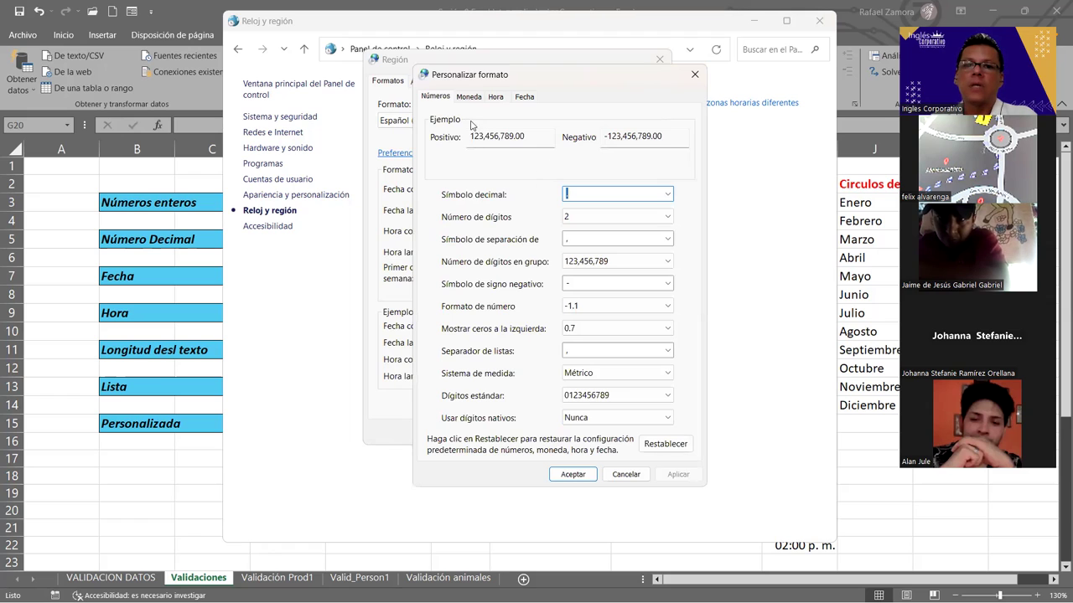
Browse the Fecha, Hora, Números and Moneda tabs, inspecting negative format and decimal symbol
left_click(526, 97)
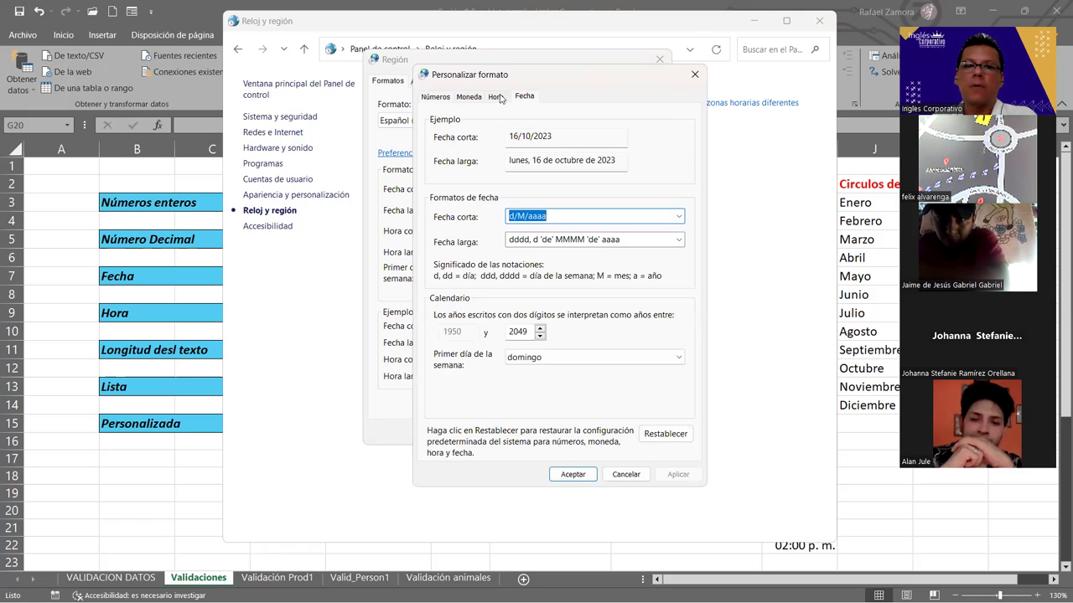
left_click(498, 98)
left_click(449, 99)
left_click(475, 100)
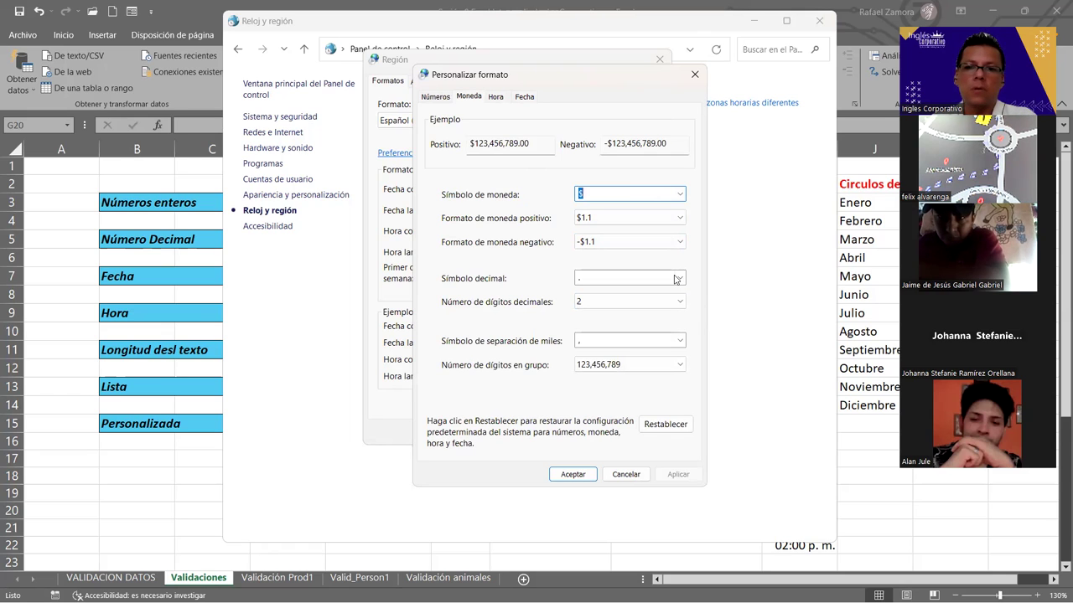
left_click(678, 242)
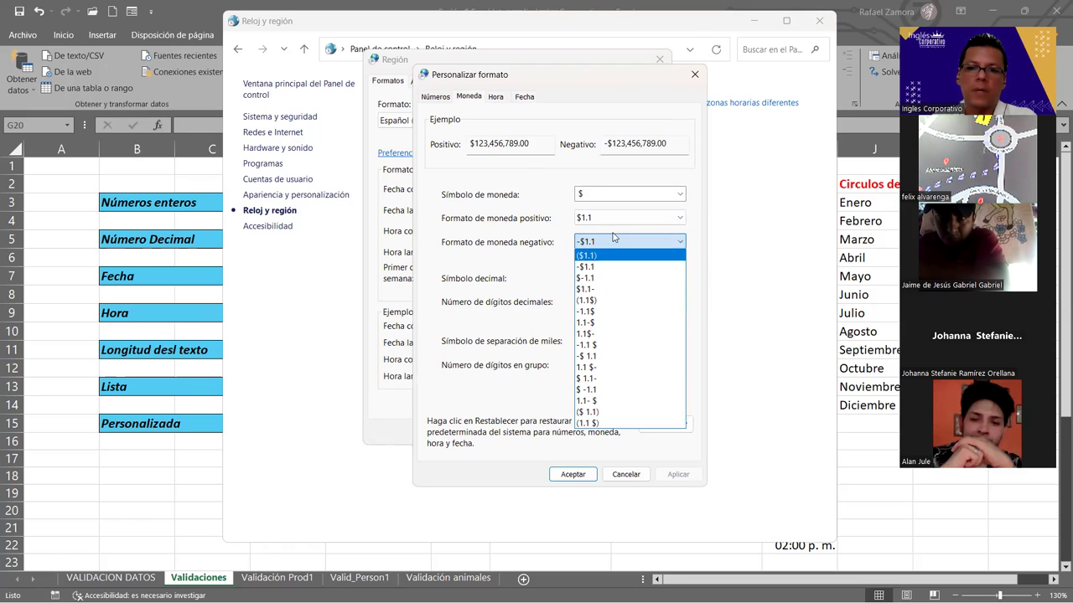
left_click(696, 204)
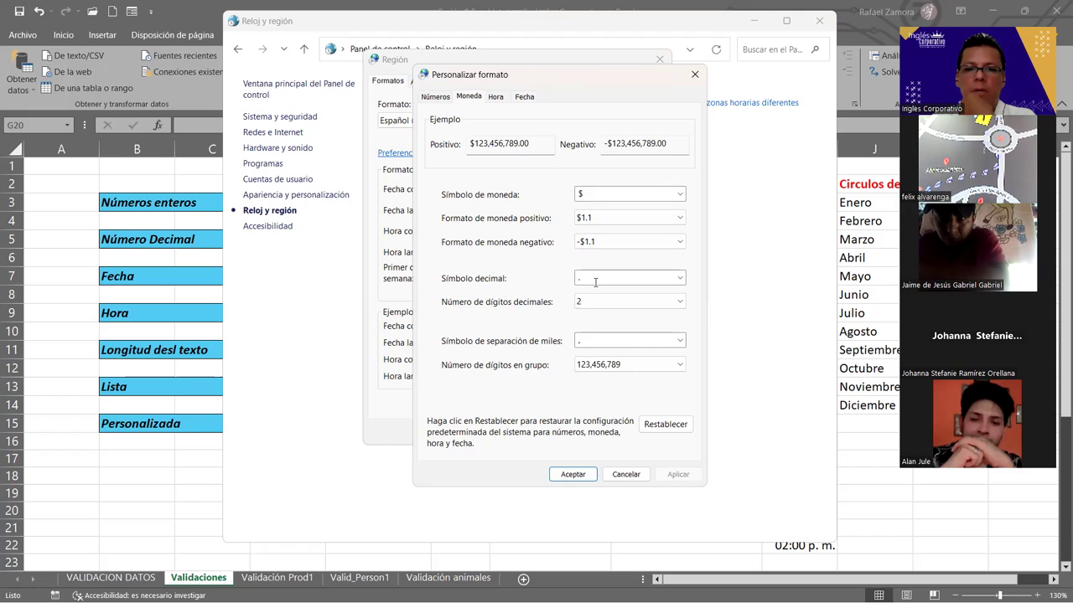
left_click(597, 279)
key("BackSpace")
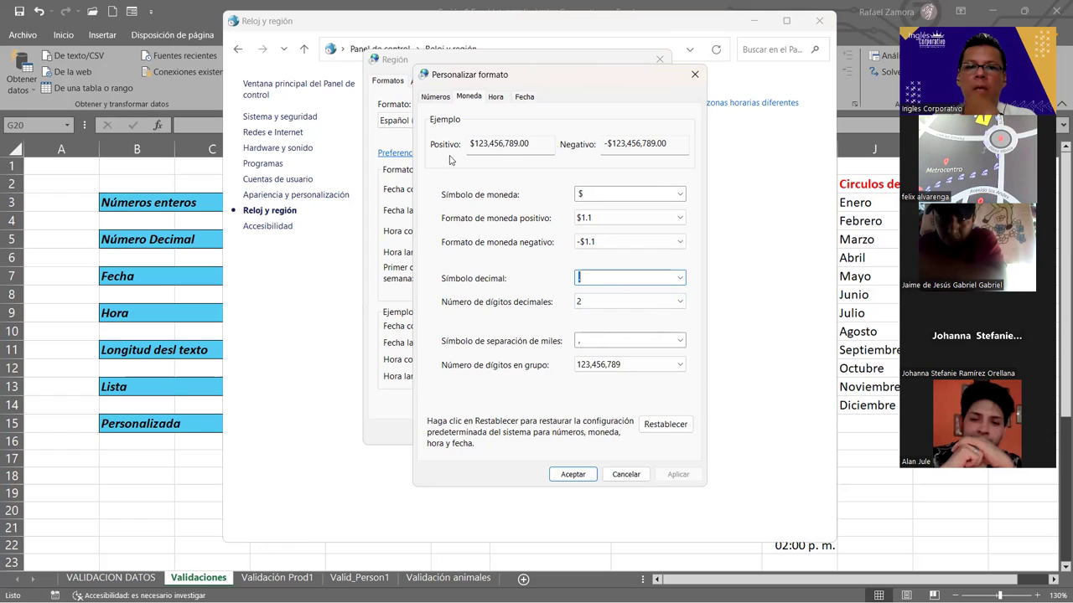
Check the Números list separator options, then cancel Personalizar formato without saving
left_click(426, 97)
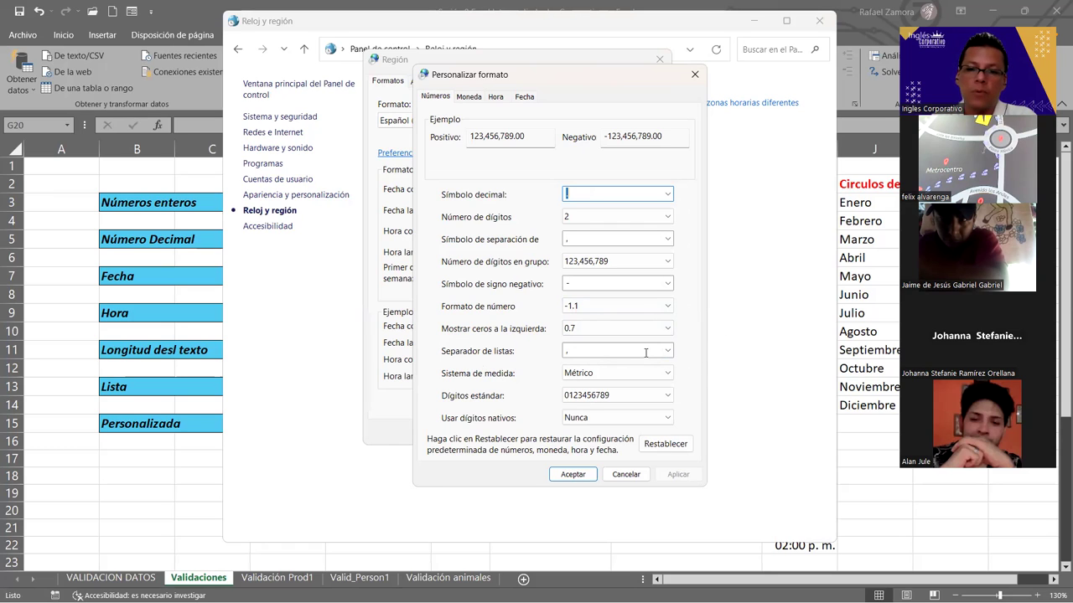
left_click(668, 352)
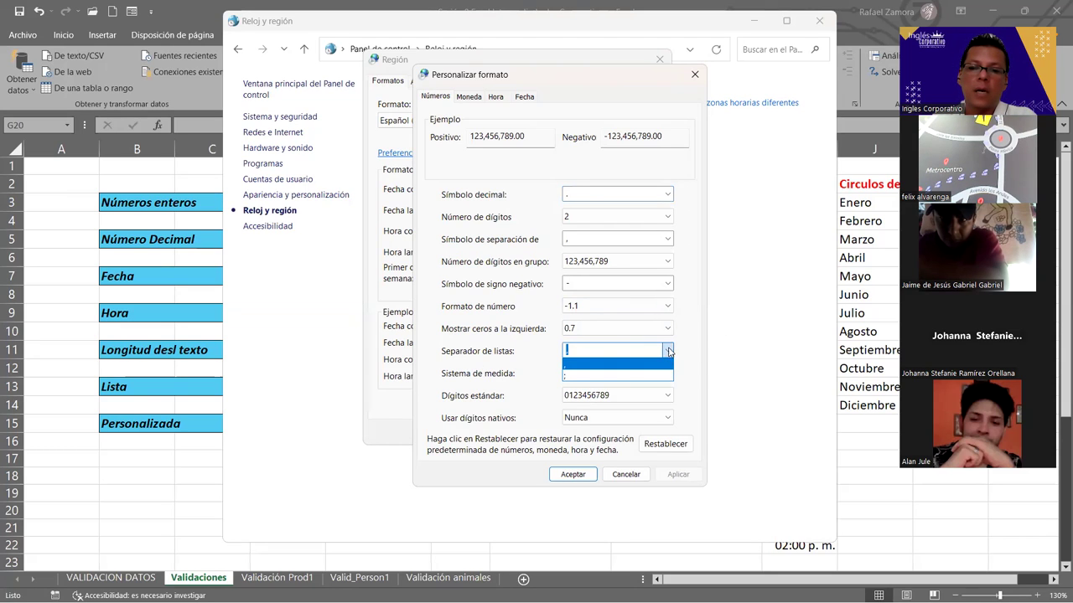
left_click(585, 390)
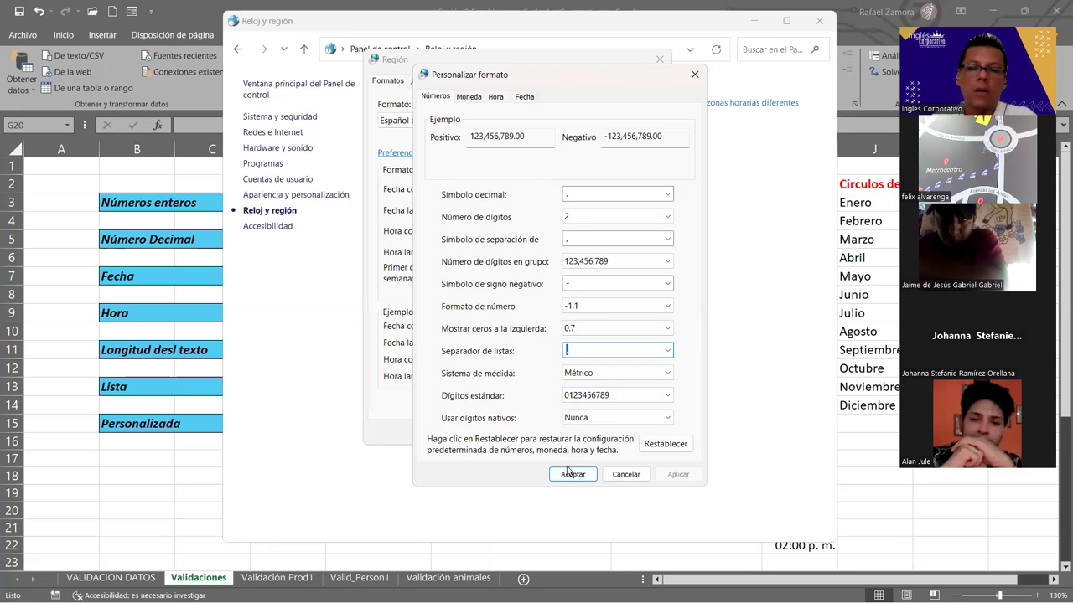
left_click(616, 474)
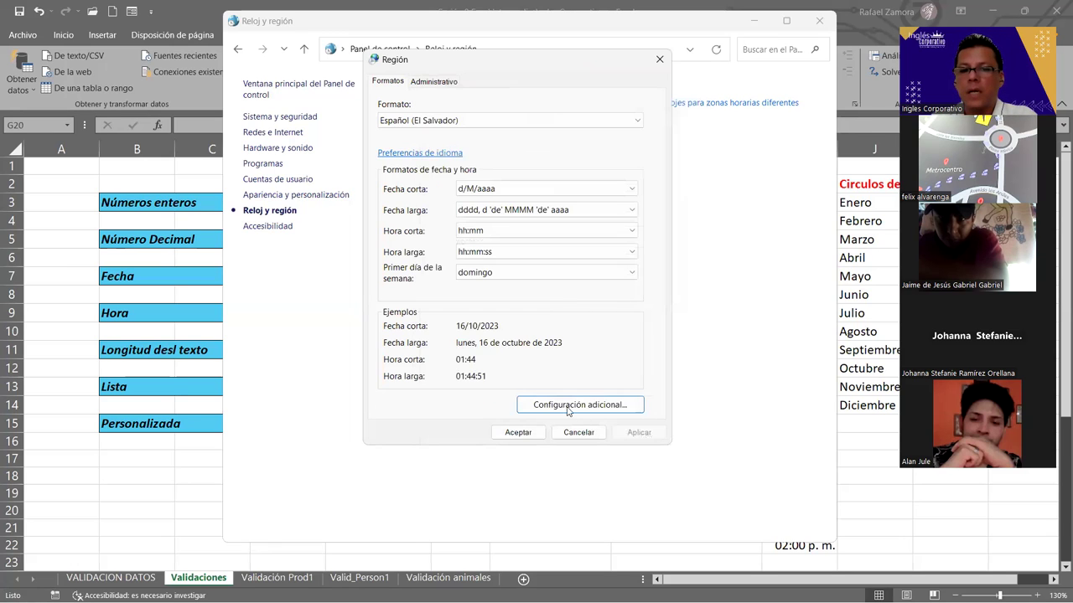
Close Region and Control Panel, then reconfirm the =IGUAL(E15,HOY()) formula in E19
left_click(575, 433)
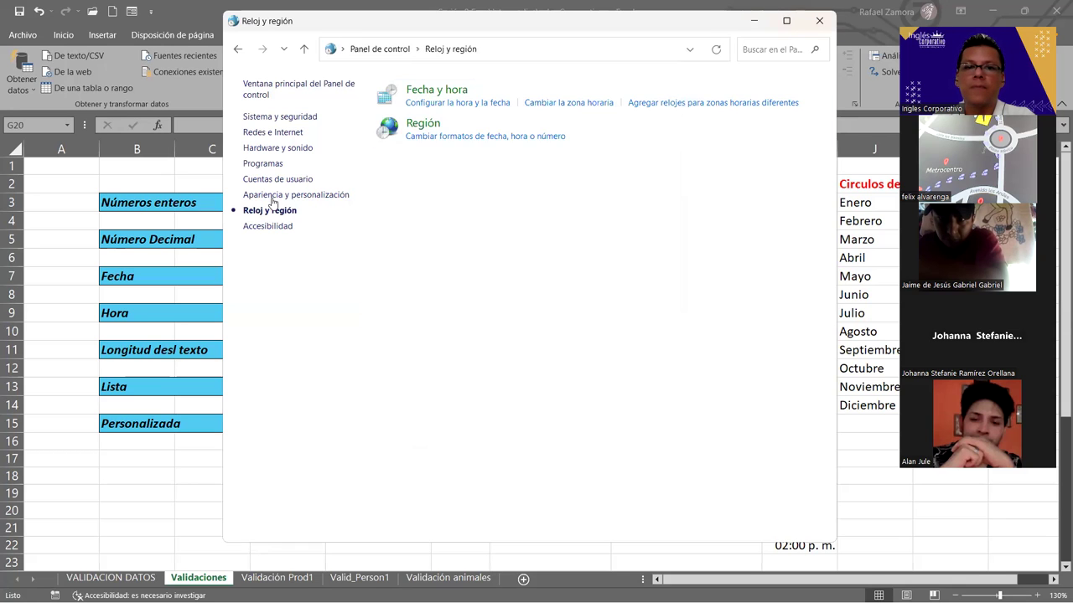
left_click(819, 20)
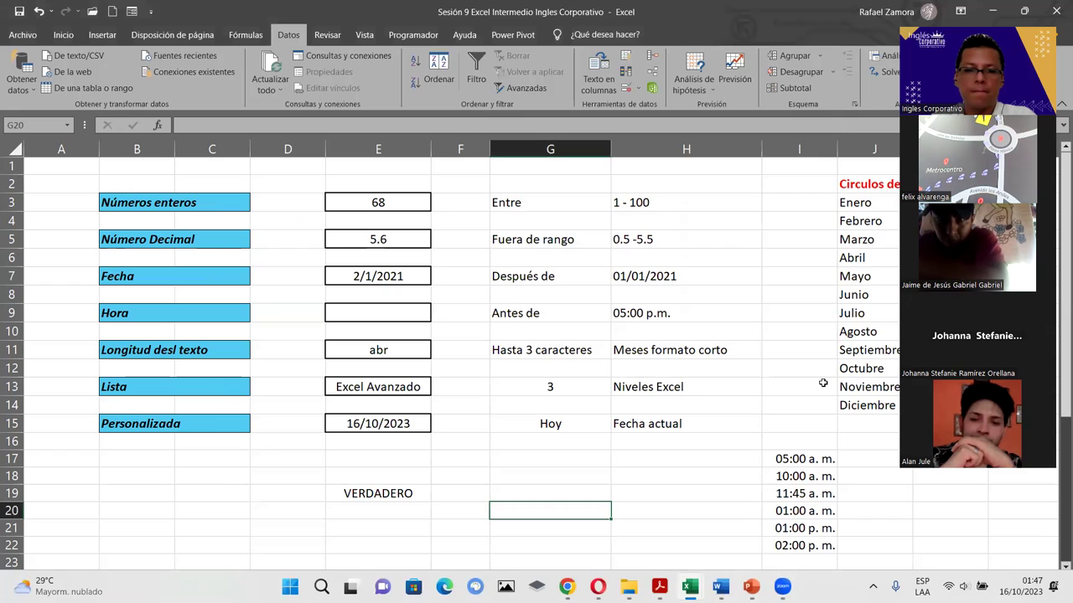
left_click(436, 273)
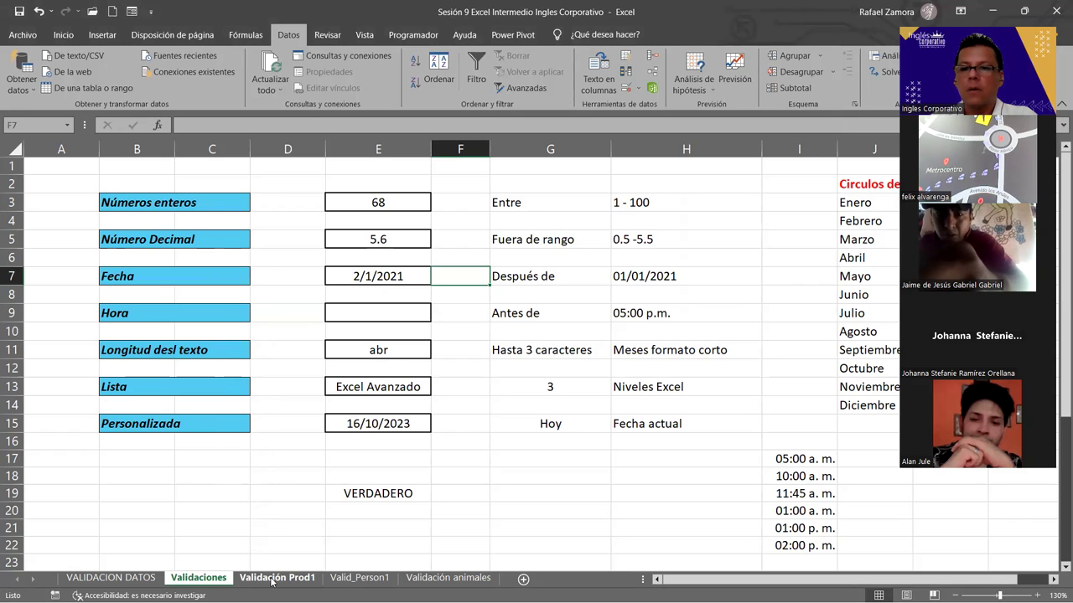
left_click(458, 318)
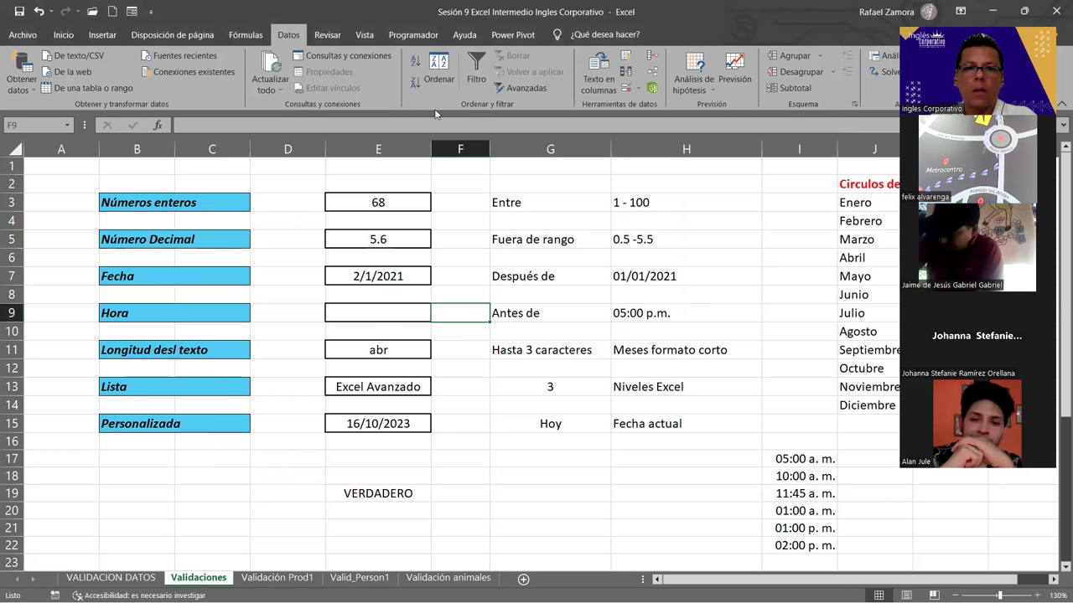
double_click(378, 493)
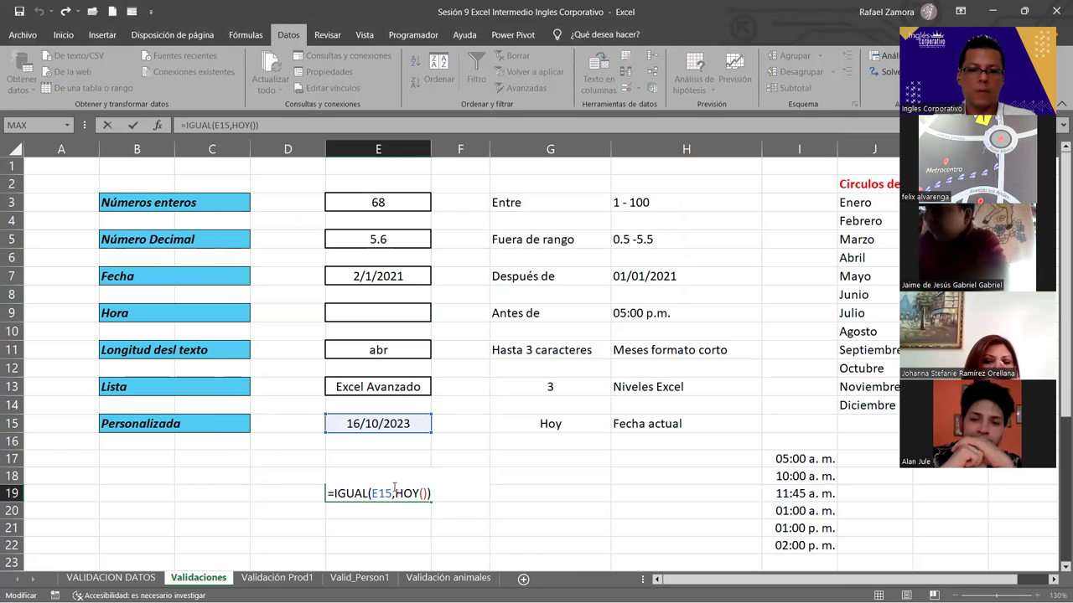
left_click_drag(431, 494, 327, 494)
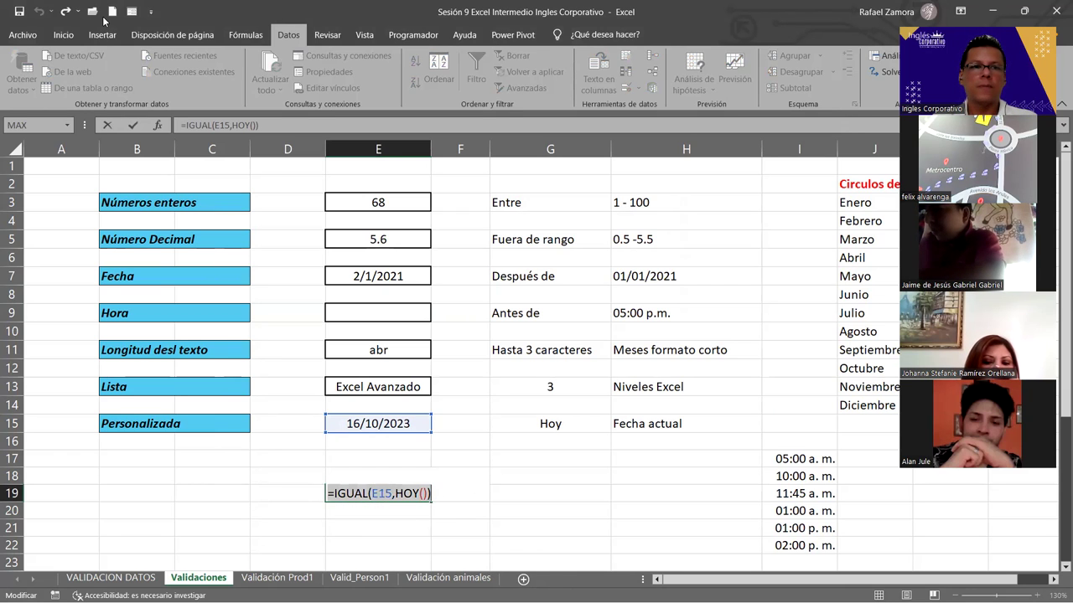
key("ctrl+Return")
Enlarge E19's VERDADERO result from 11 to 18 point and recommit its formula
left_click(25, 34)
key("Escape")
left_click(60, 35)
left_click(202, 61)
left_click(201, 62)
left_click(201, 61)
left_click(563, 502)
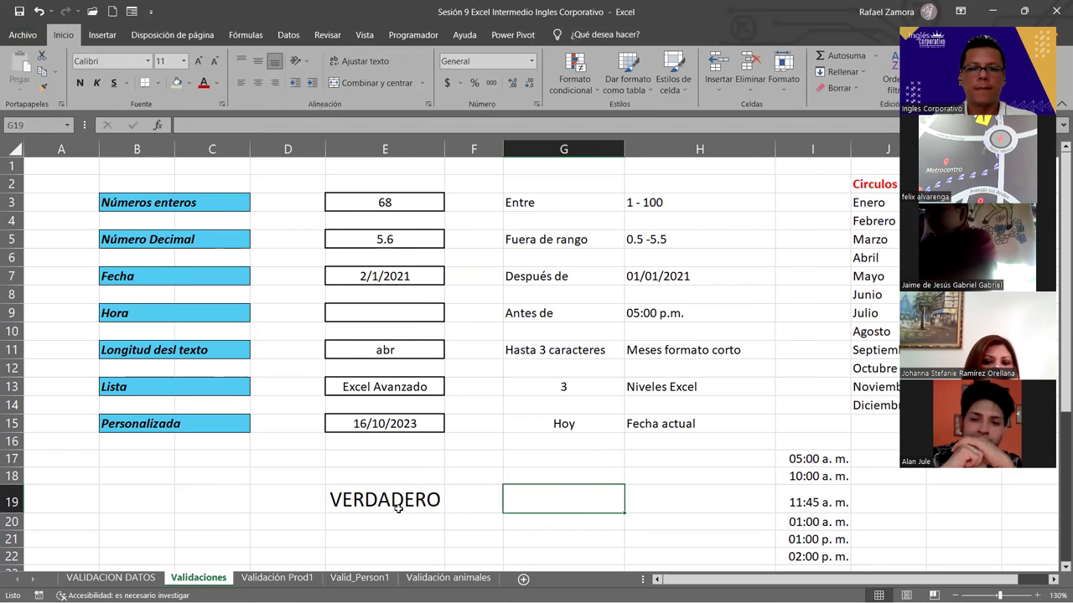
double_click(399, 509)
left_click(498, 501)
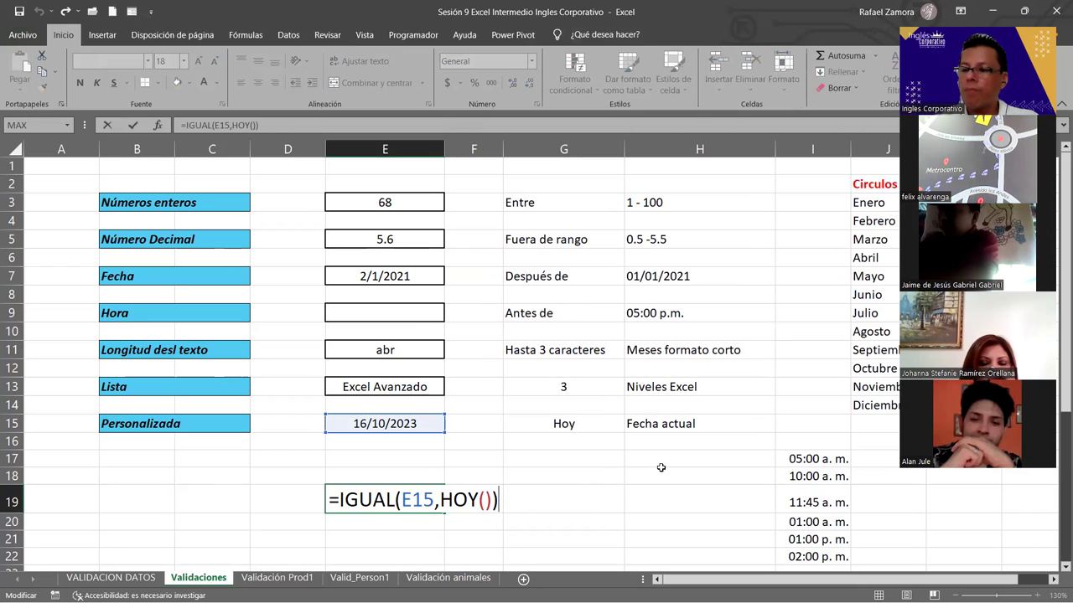
key("Return")
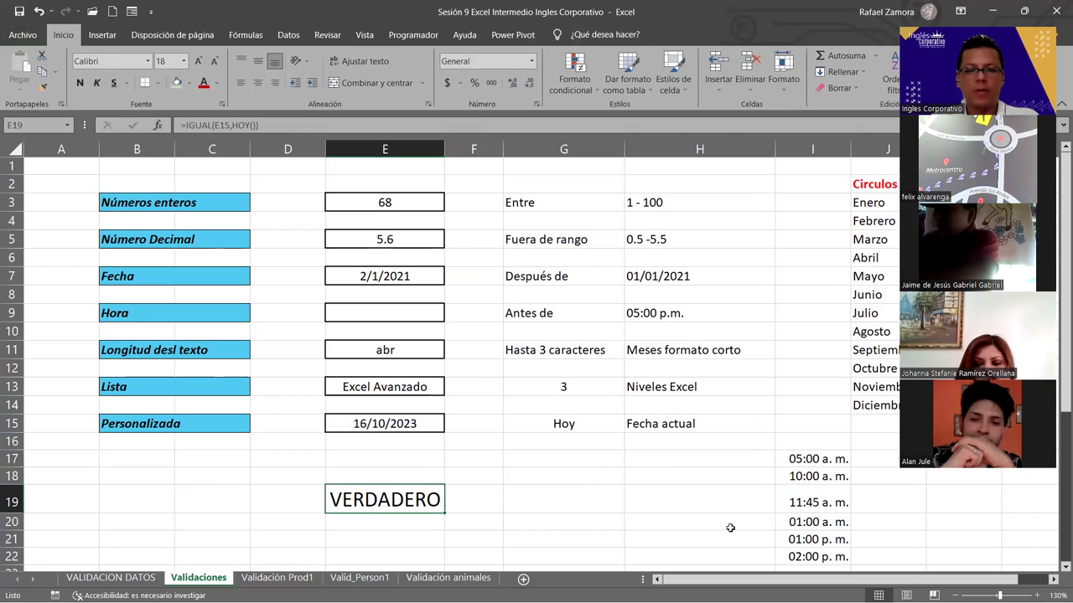
left_click(605, 520)
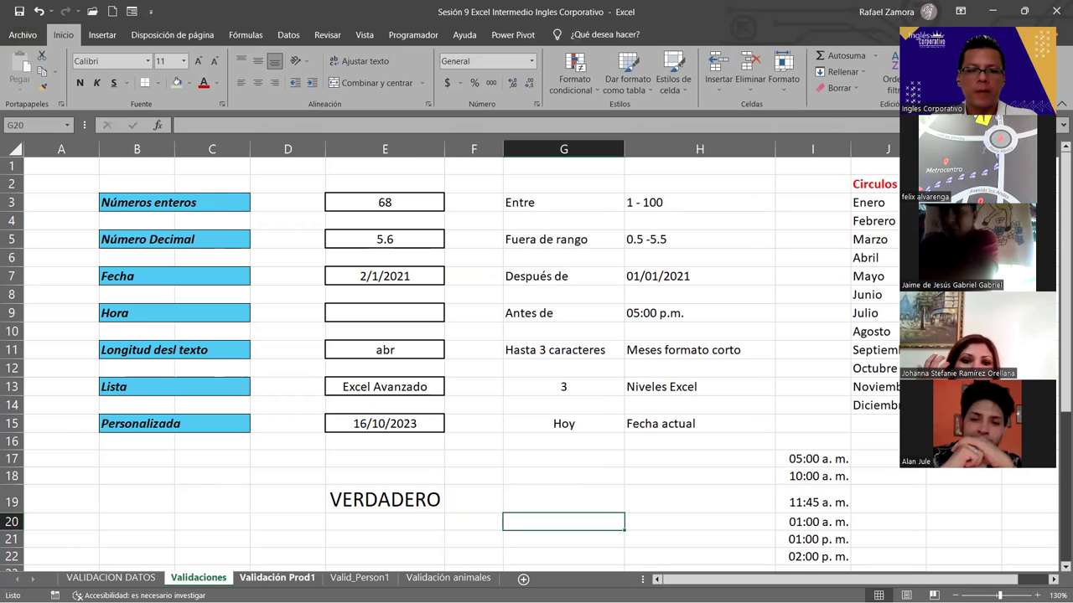
Switch to the Validación Prod1 sheet and review the fruit, vegetable and drink lists in D3:F6
left_click(277, 579)
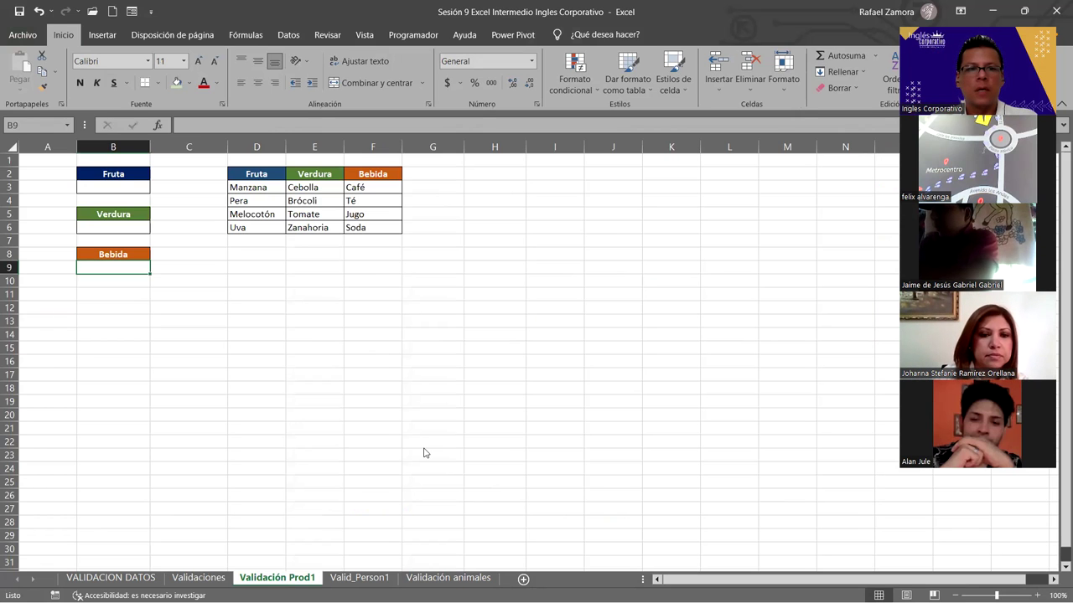
scroll(267, 297, "up", 1)
scroll(267, 297, "up", 1)
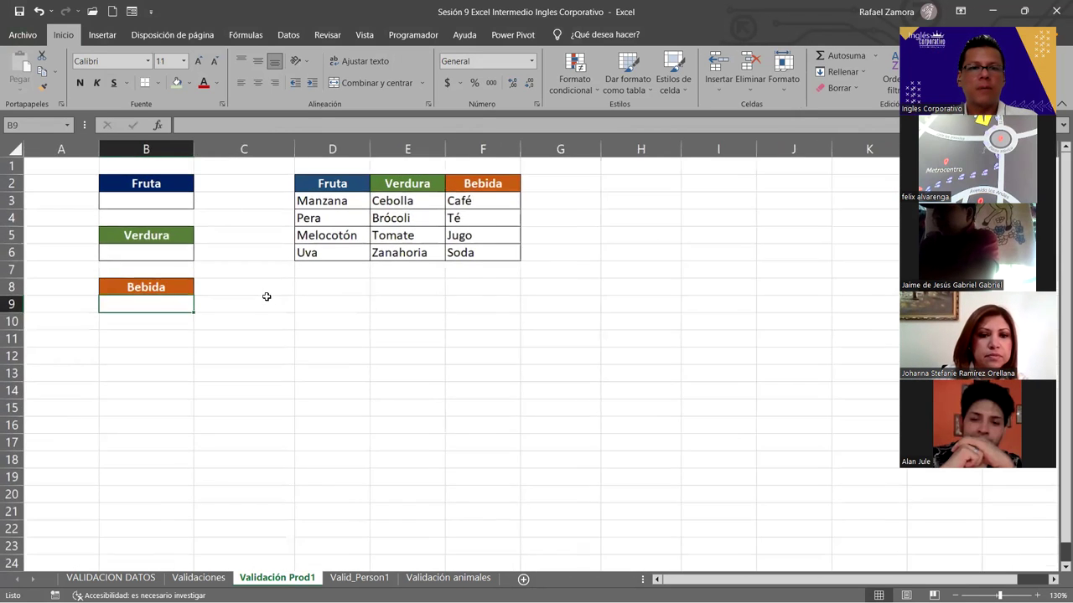
scroll(266, 296, "up", 1)
scroll(266, 296, "up", 1)
scroll(409, 338, "up", 1)
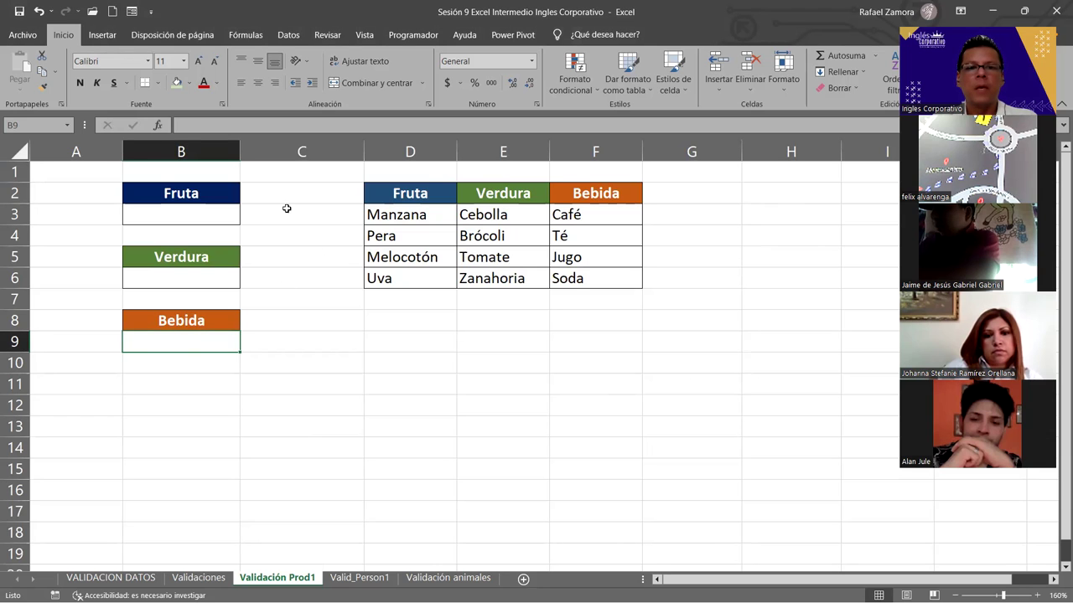
left_click_drag(436, 220, 440, 281)
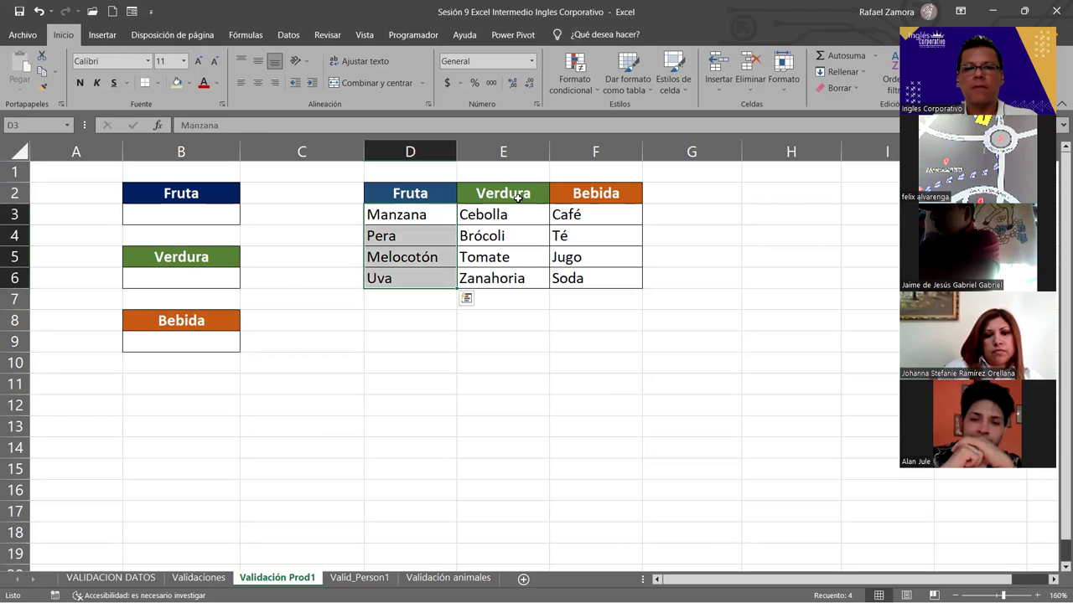
left_click_drag(516, 212, 523, 277)
left_click_drag(612, 210, 599, 278)
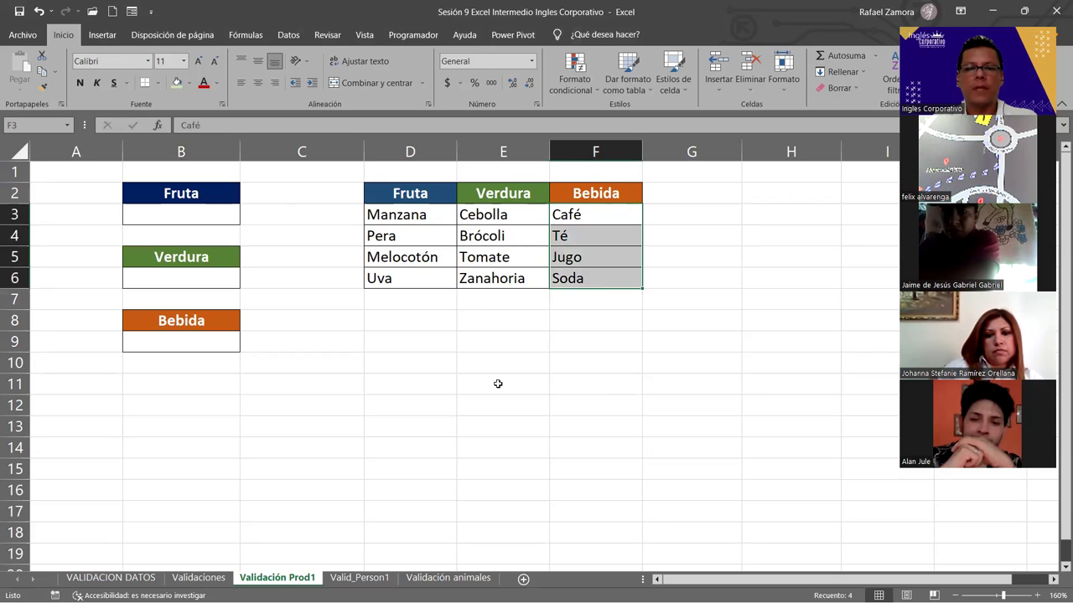
left_click(345, 313)
Open the Data Validation settings for the Fruta cell B3
left_click(213, 217)
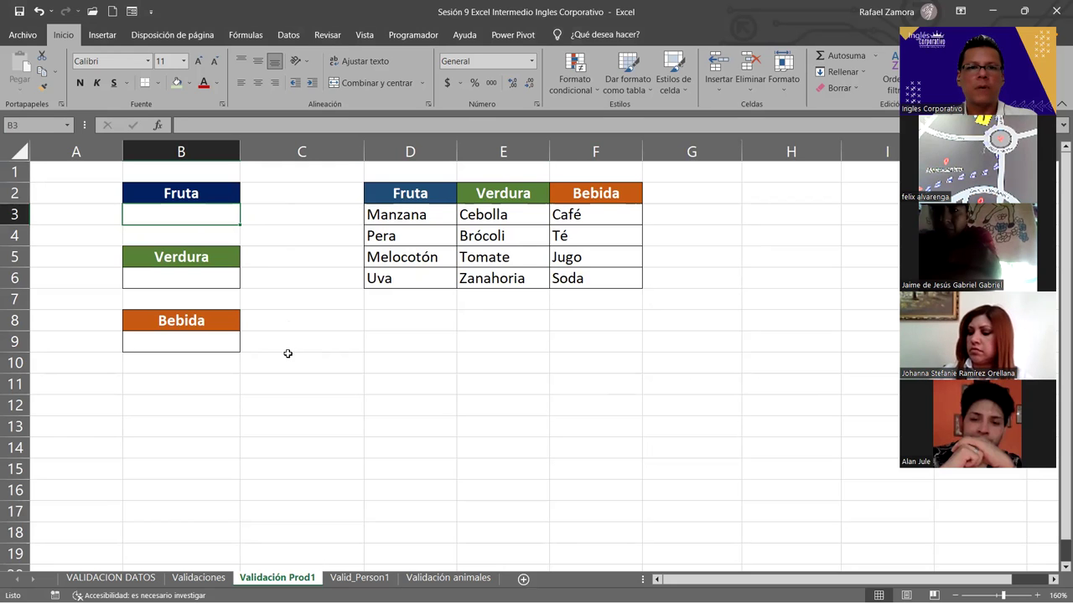
left_click(289, 34)
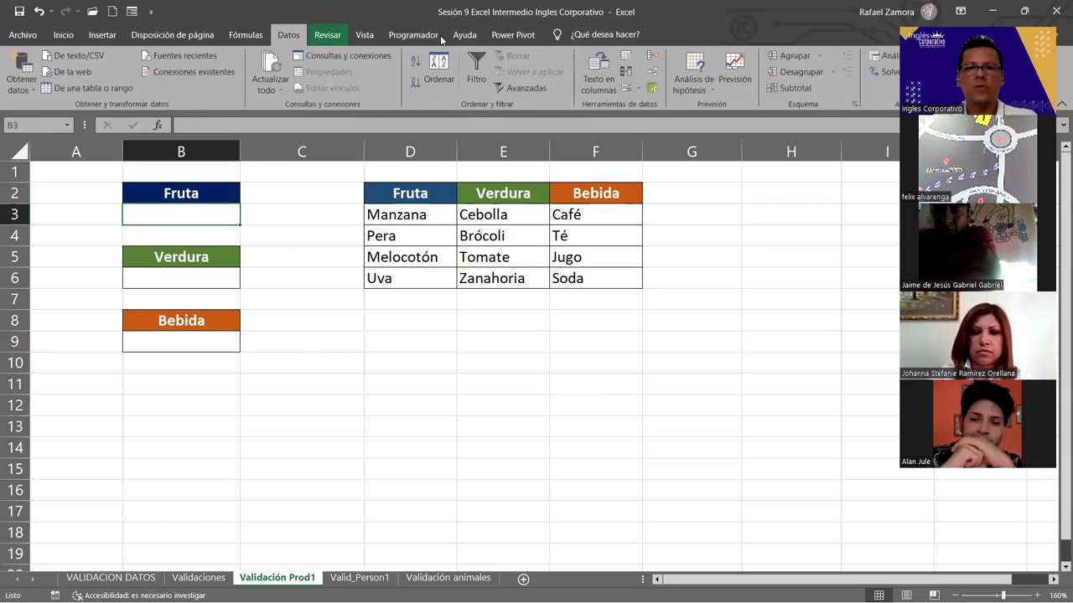
left_click(626, 88)
Give B3 List validation with source =$D$3:$D$6 and apply it
left_click(566, 174)
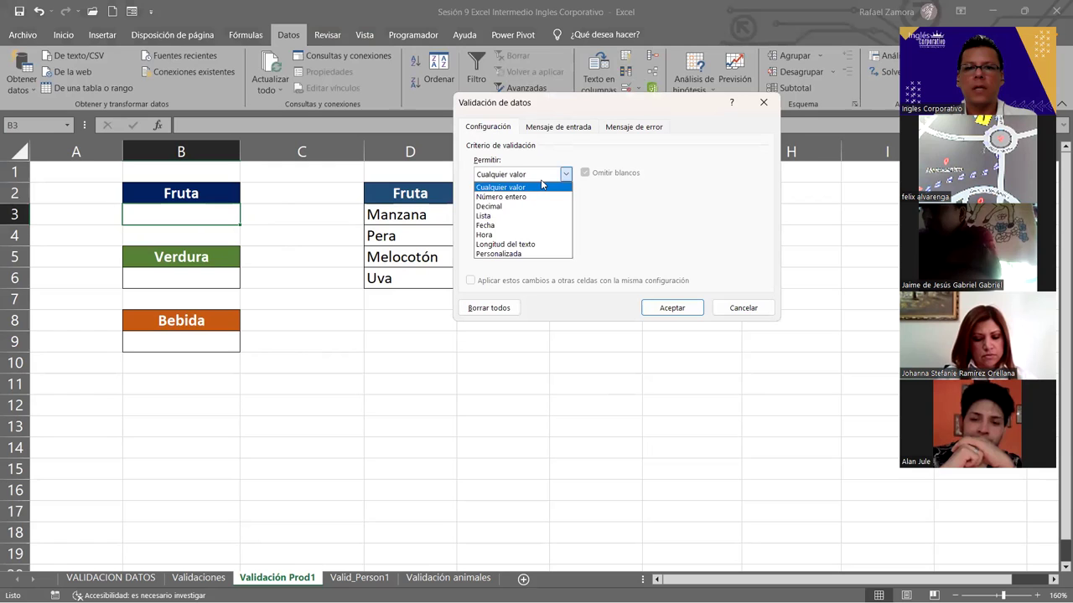
left_click(503, 214)
left_click(496, 234)
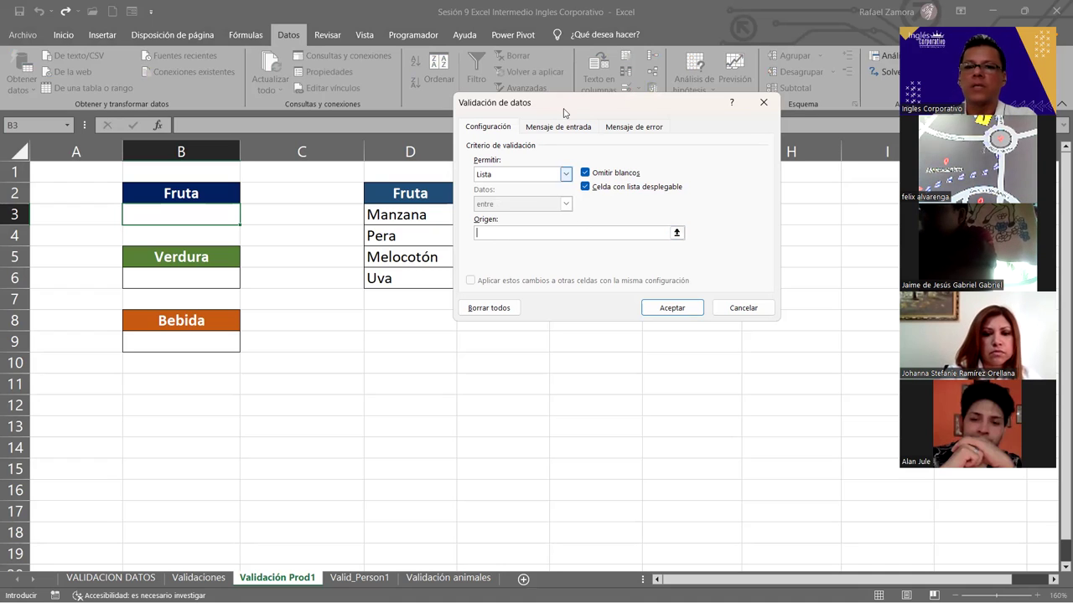
mouse_move(596, 110)
left_mouse_down()
mouse_move(661, 100)
mouse_move(681, 306)
left_mouse_up()
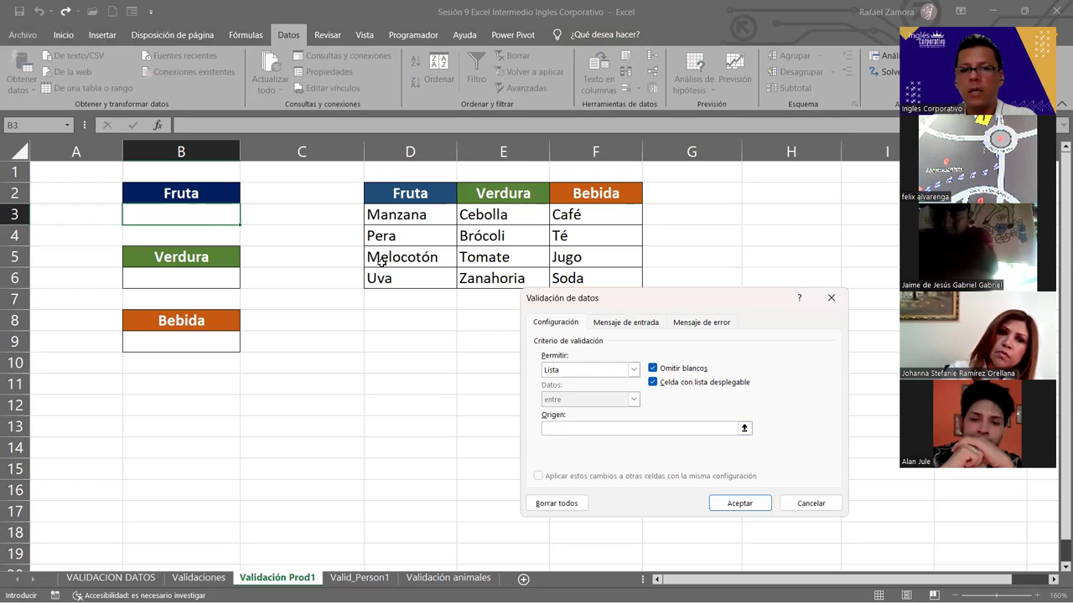
left_click_drag(421, 214, 432, 273)
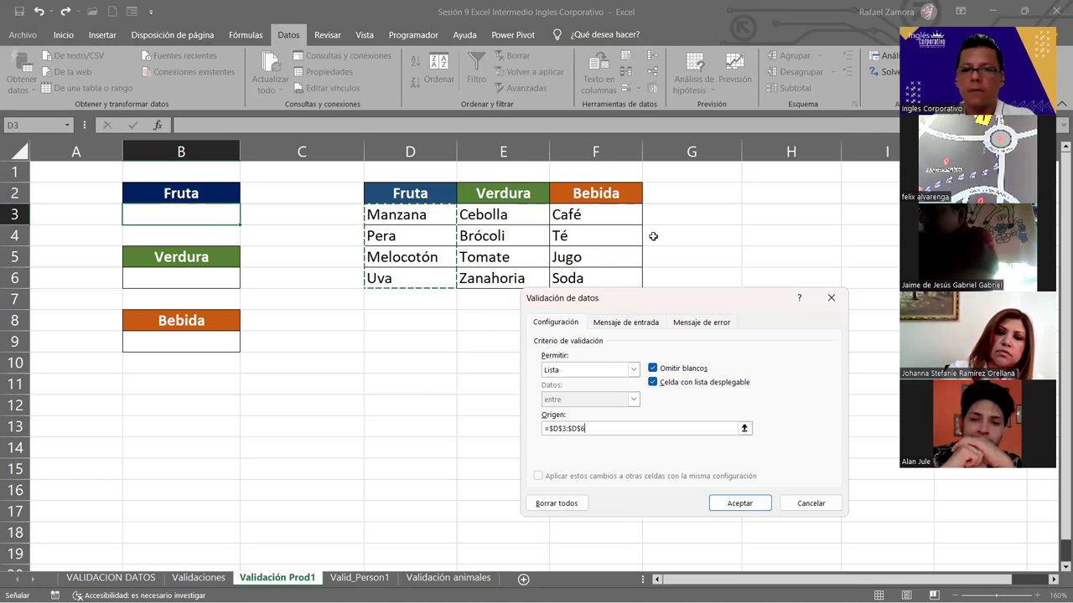
left_click(740, 503)
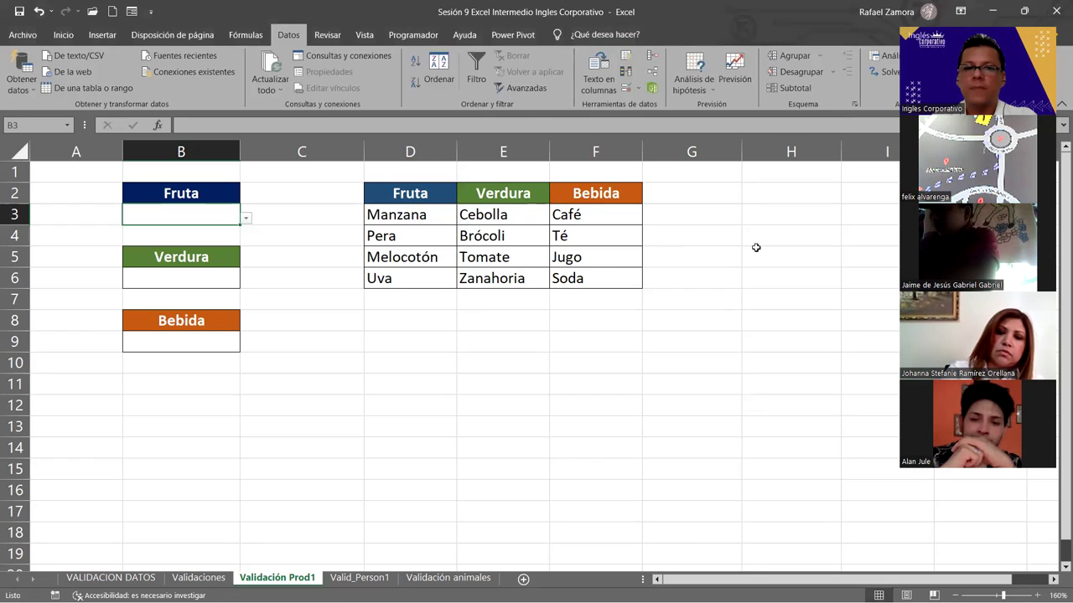
Pick Uva, then Pera, and finally Melocotón from B3's fruit dropdown
left_click(246, 220)
left_click(166, 277)
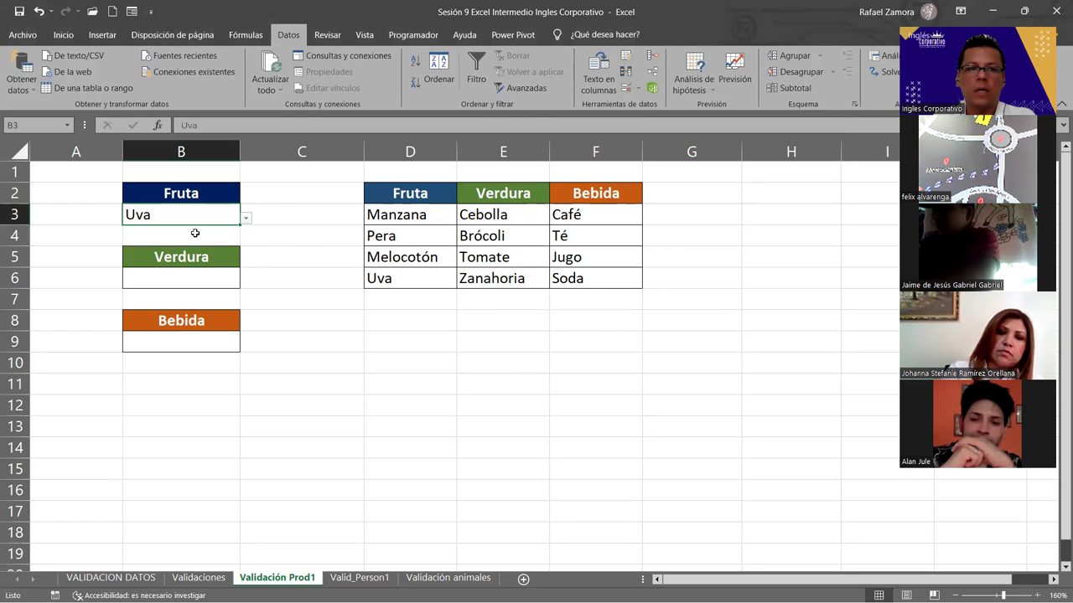
left_click(246, 218)
left_click(161, 249)
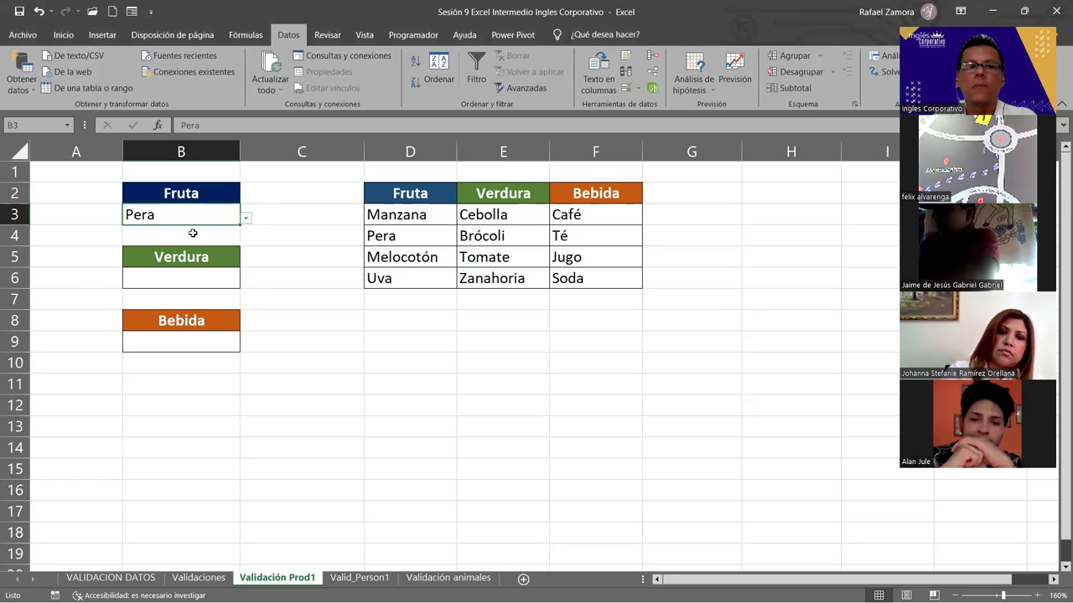
left_click(246, 218)
left_click(172, 264)
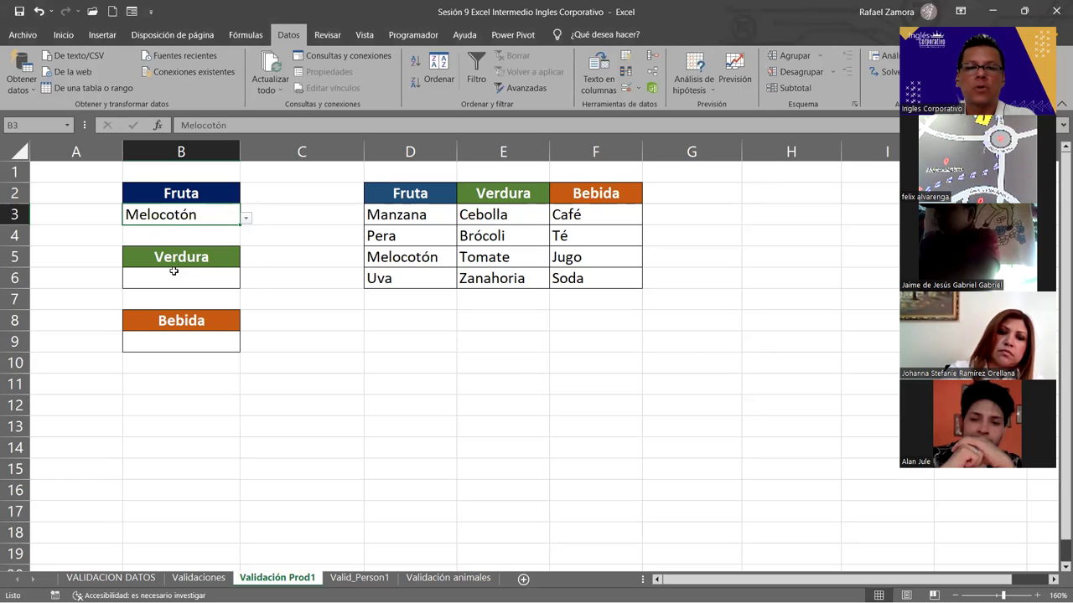
left_click_drag(403, 216, 397, 279)
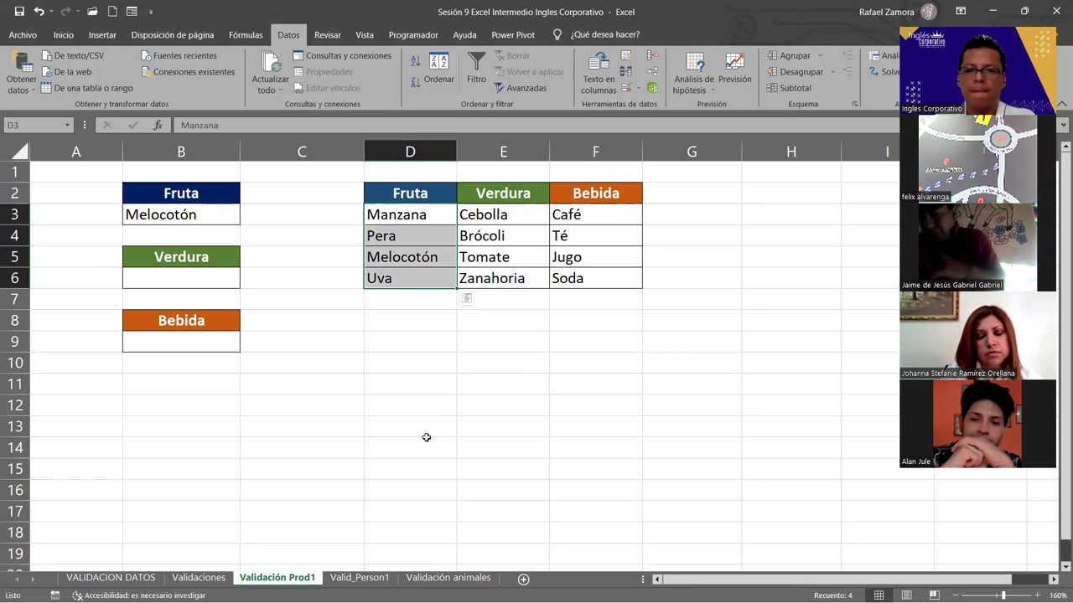
left_click(409, 363)
left_click(410, 426)
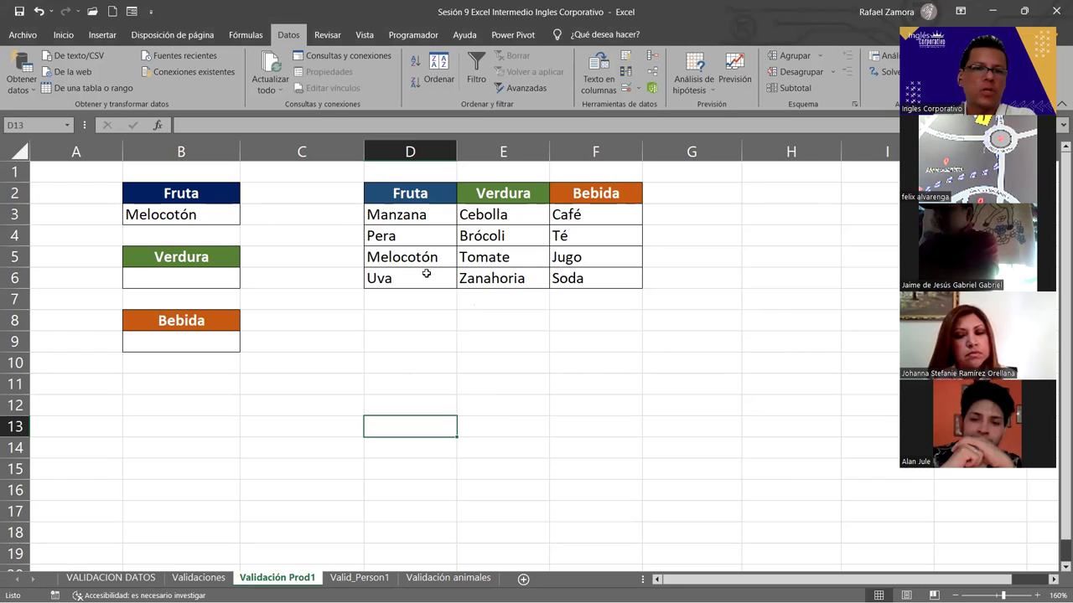
Replace Pera in D4 with Jocote and check that B3's dropdown shows Jocote
left_click(407, 237)
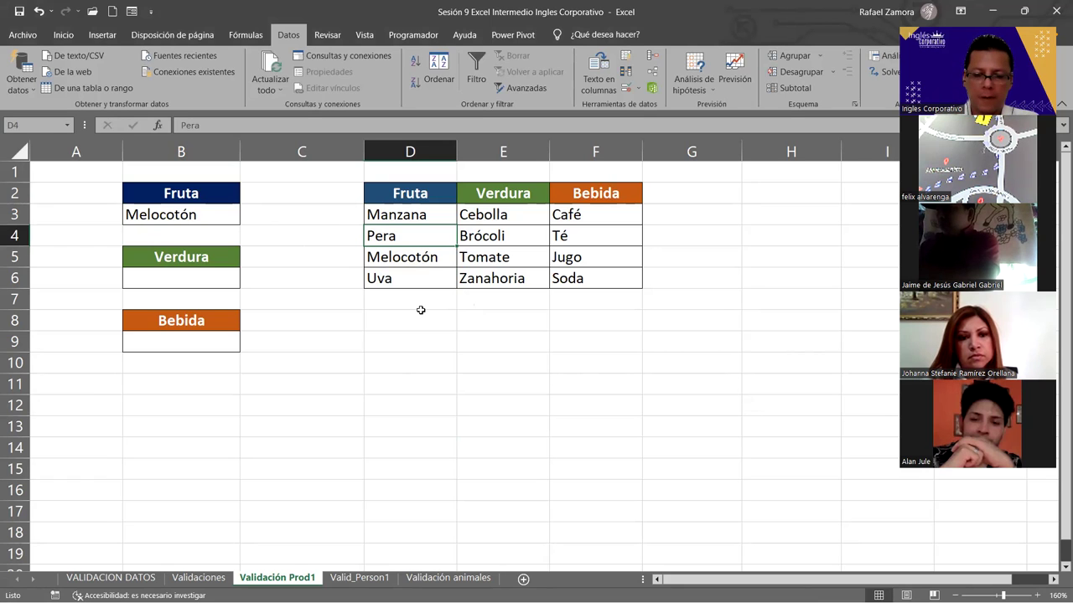
type("Jocote")
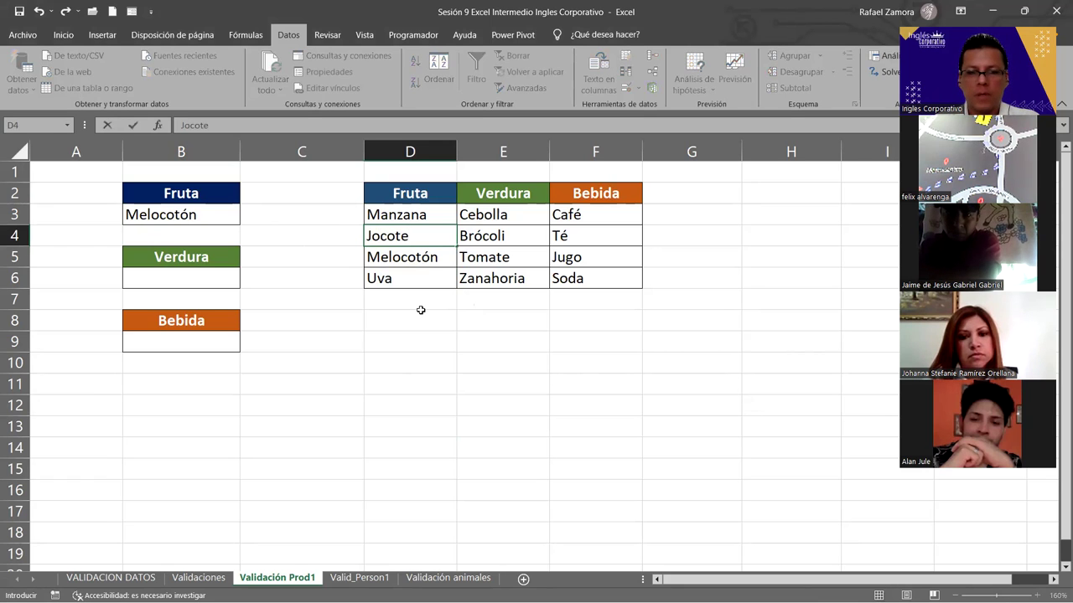
key("Return")
left_click(191, 213)
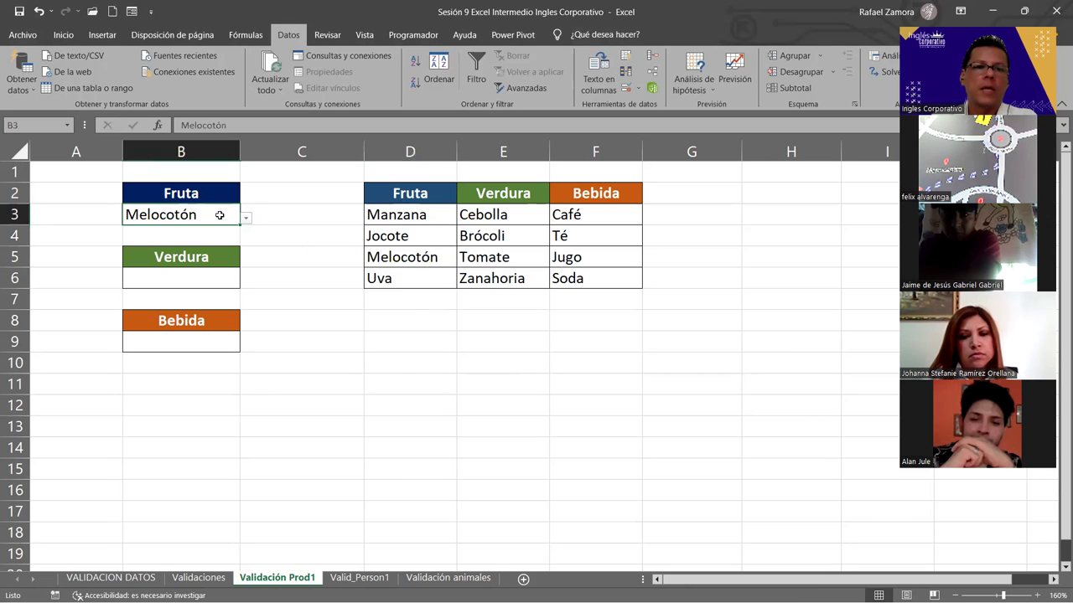
left_click(245, 219)
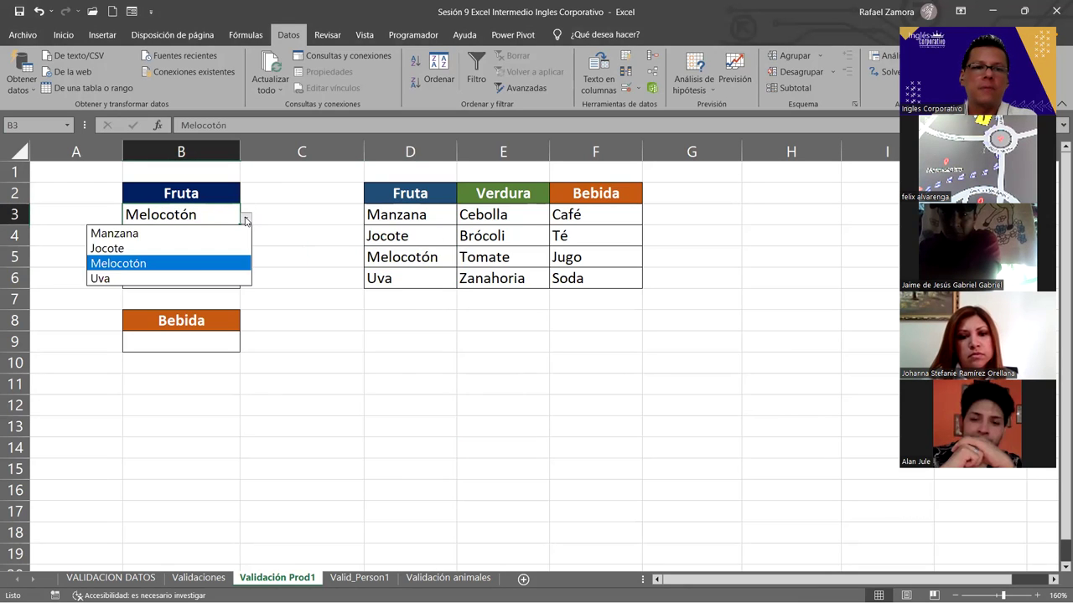
left_click(181, 263)
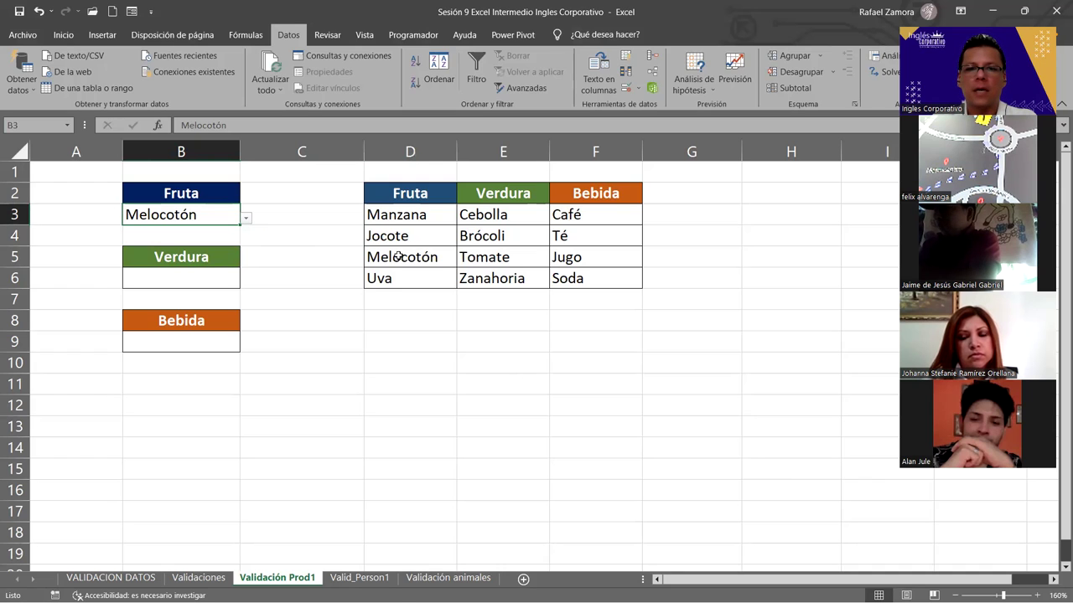
Add Fresa in D7 below Uva and check B3's dropdown, which doesn't list it yet
left_click_drag(399, 217, 384, 278)
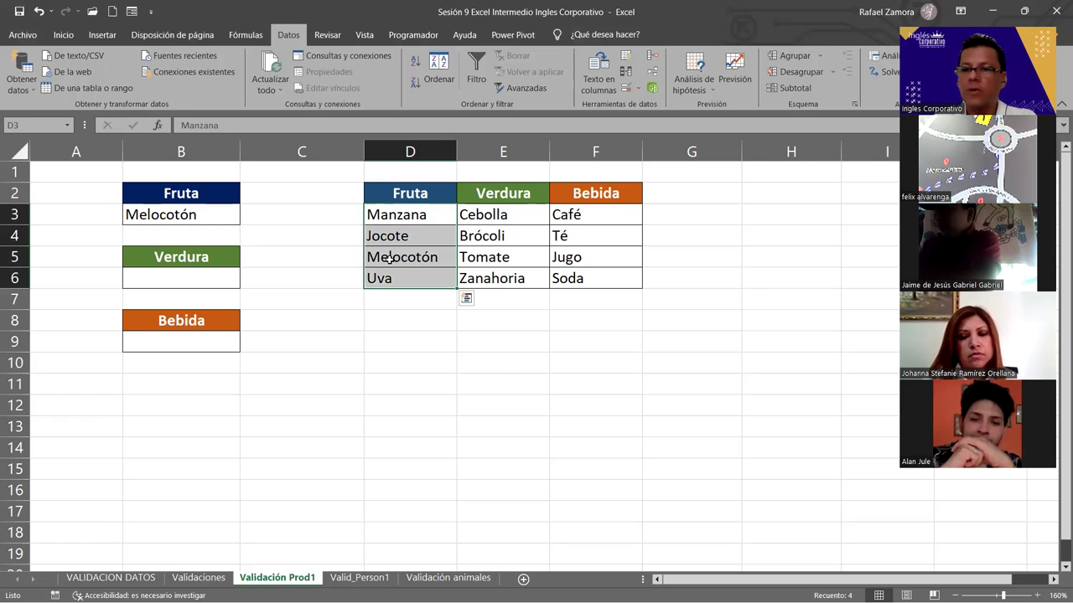
left_click(411, 298)
type("Fresa")
key("Return")
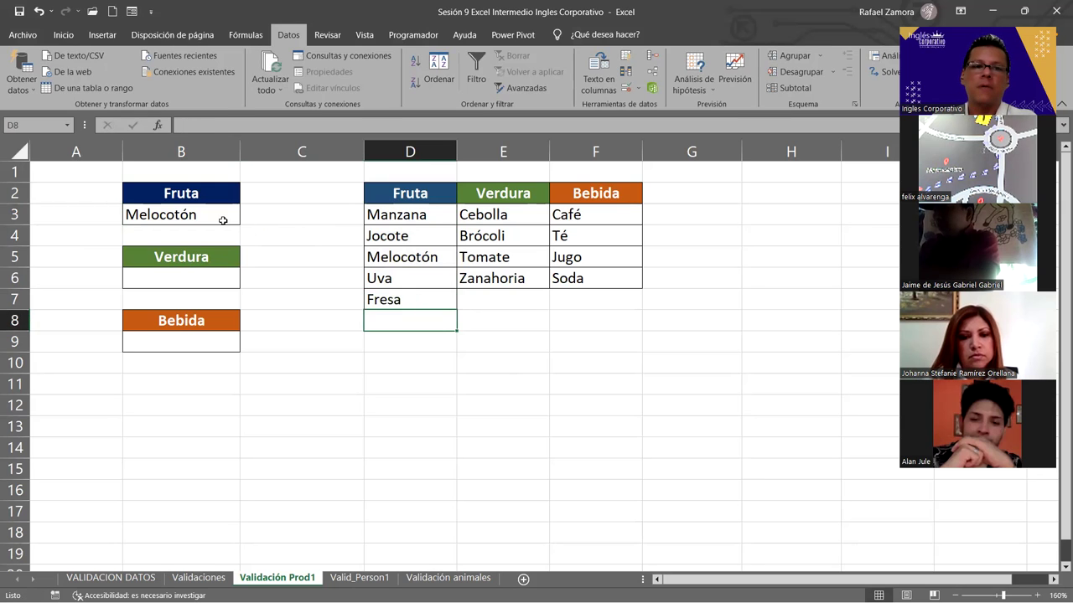
left_click(223, 221)
left_click(243, 219)
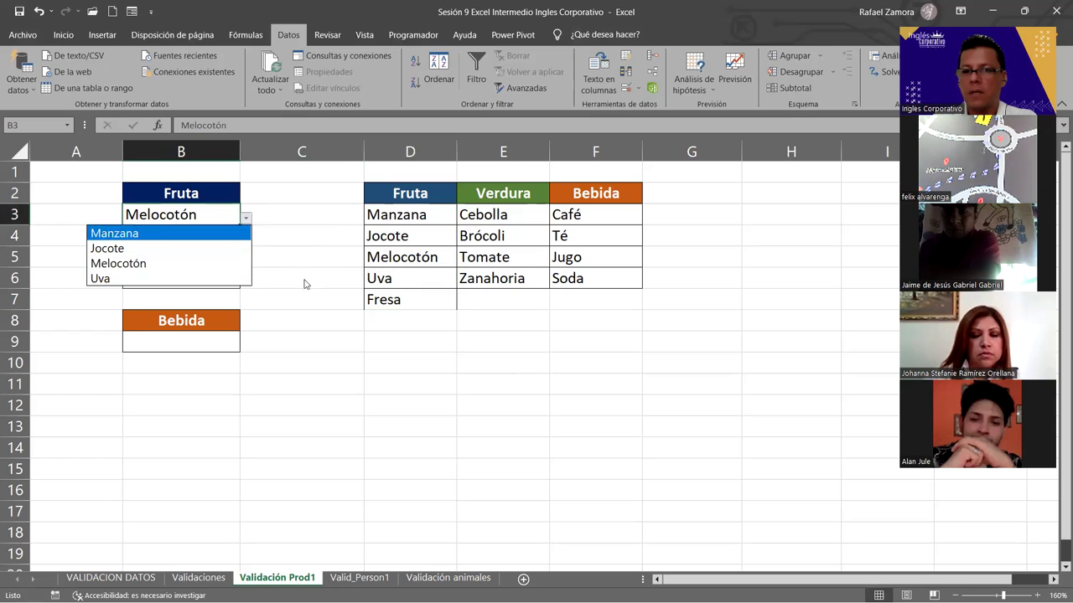
key("Escape")
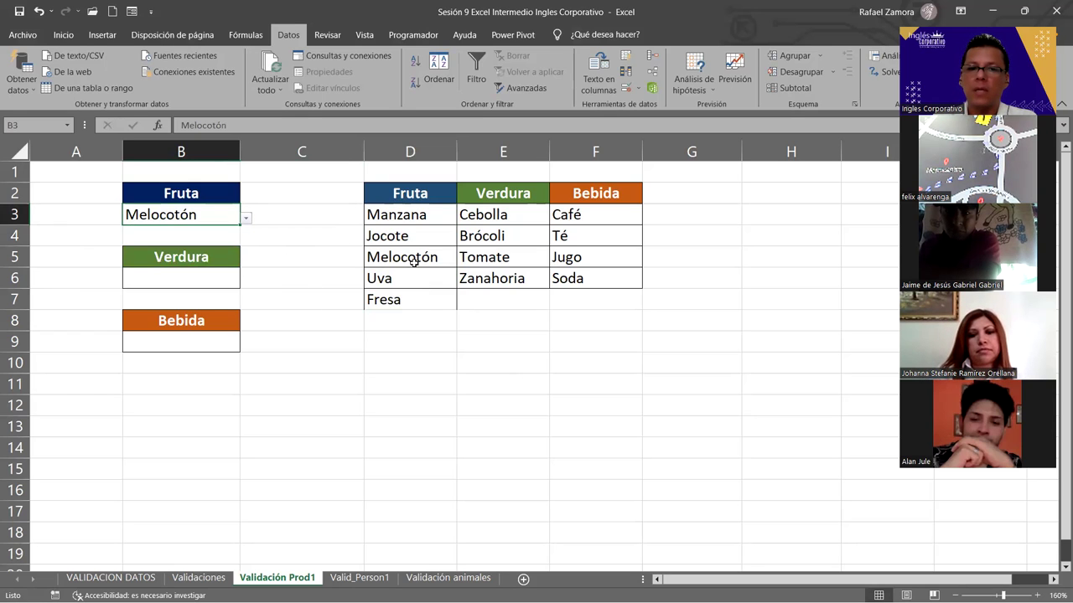
left_click(416, 260)
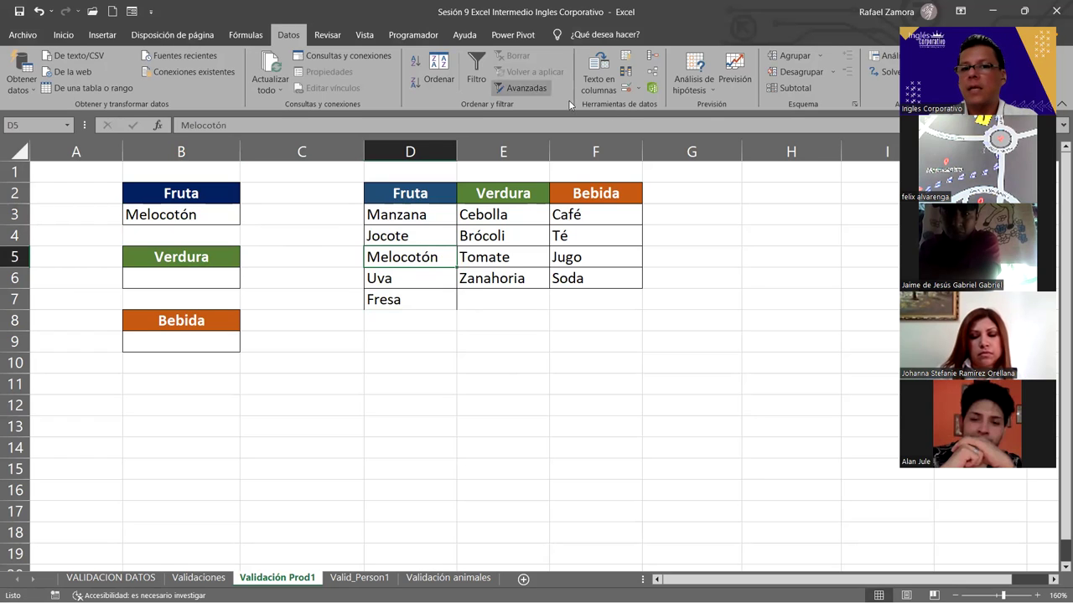
Change B3's validation source from =$D$3:$D$6 to =$D$3:$D$7
left_click(226, 220)
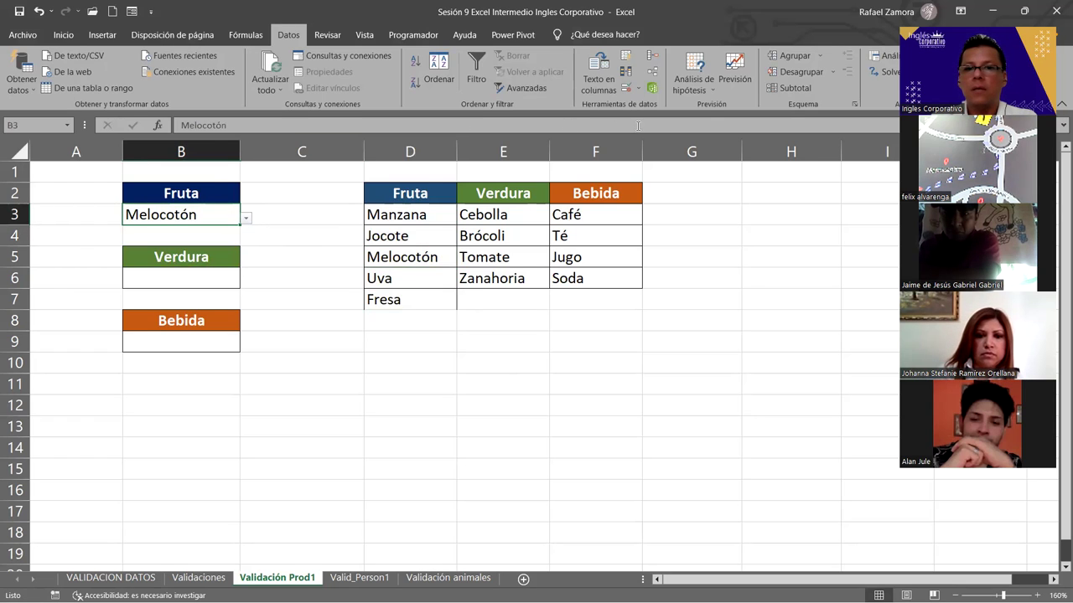
left_click(625, 87)
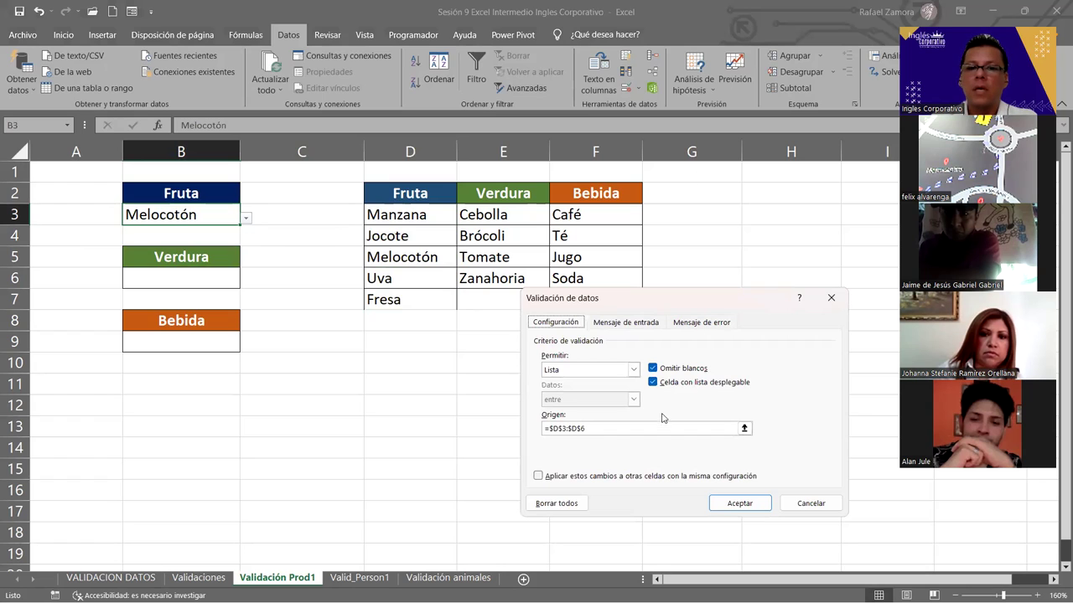
left_click_drag(606, 298, 654, 79)
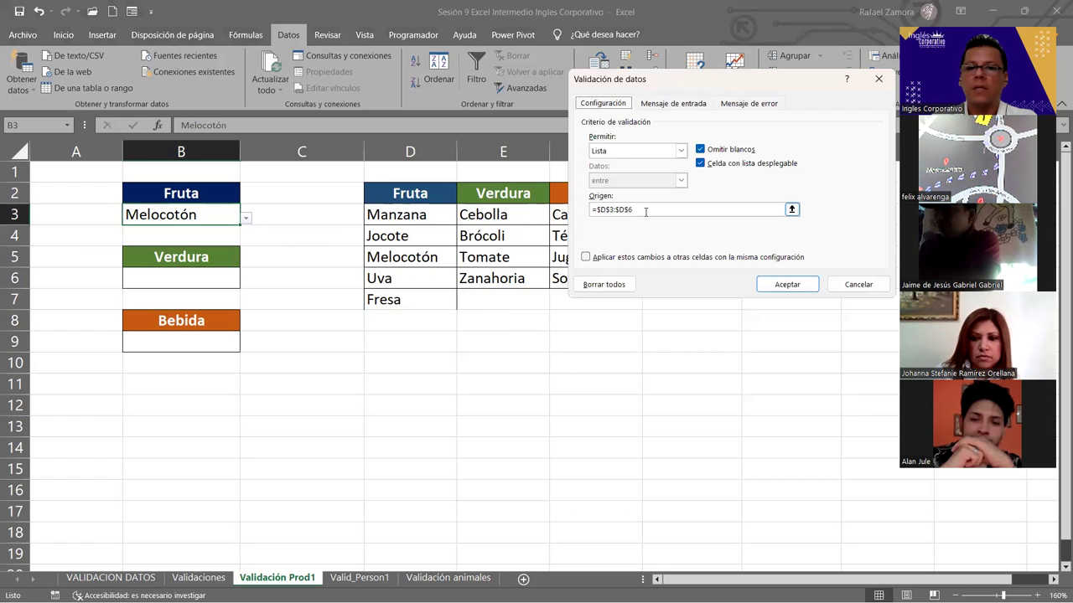
left_click(631, 209)
left_click(630, 210)
type("7")
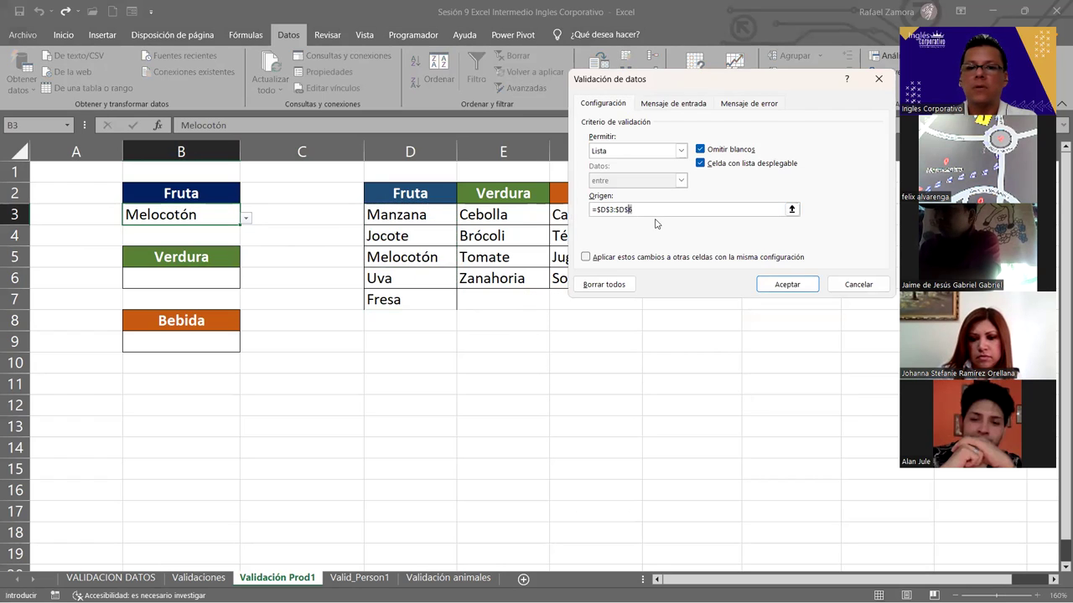
left_click(792, 287)
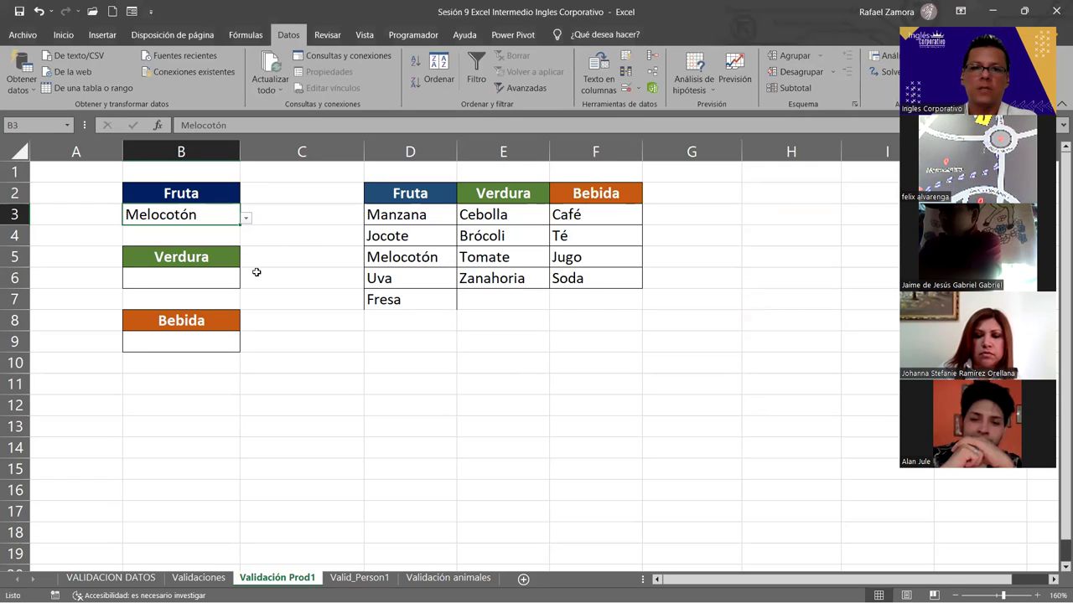
Test B3's dropdown by picking Fresa, then set it back to Melocotón
left_click(246, 218)
left_click(163, 293)
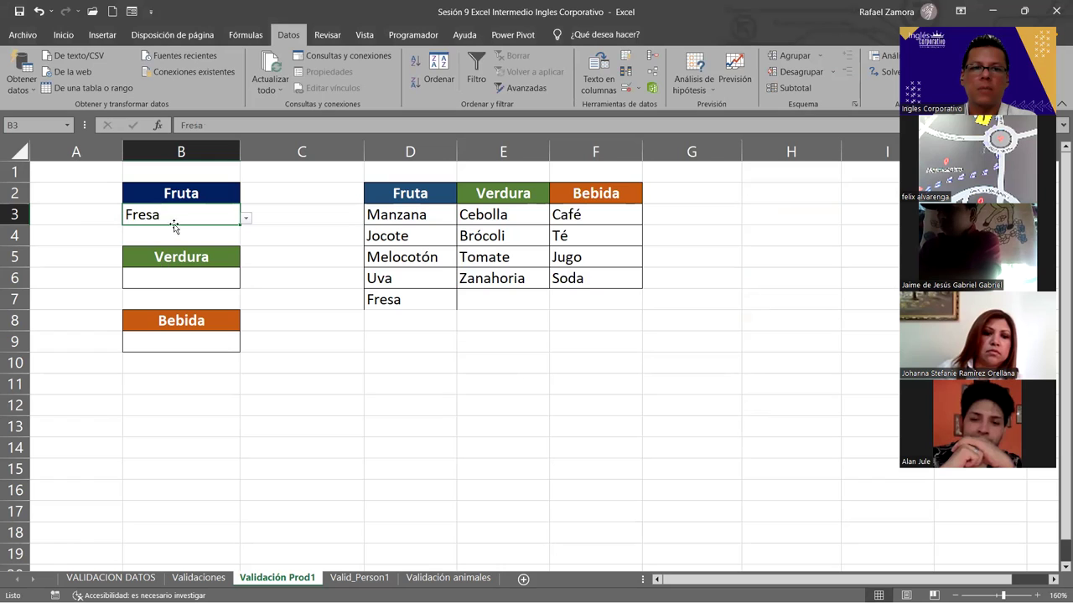
left_click(246, 218)
left_click(168, 263)
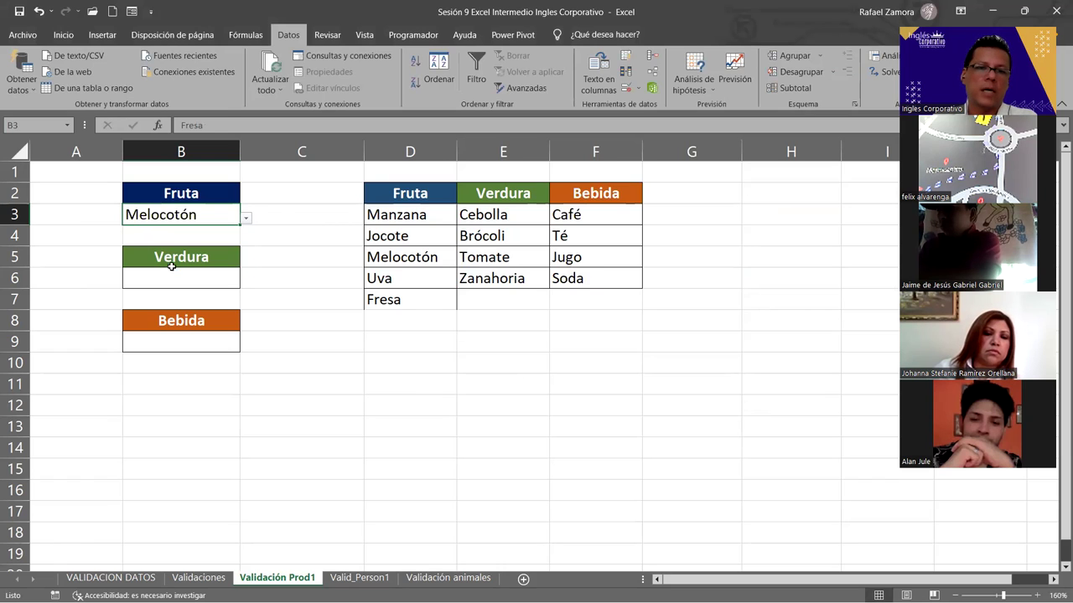
left_click(397, 384)
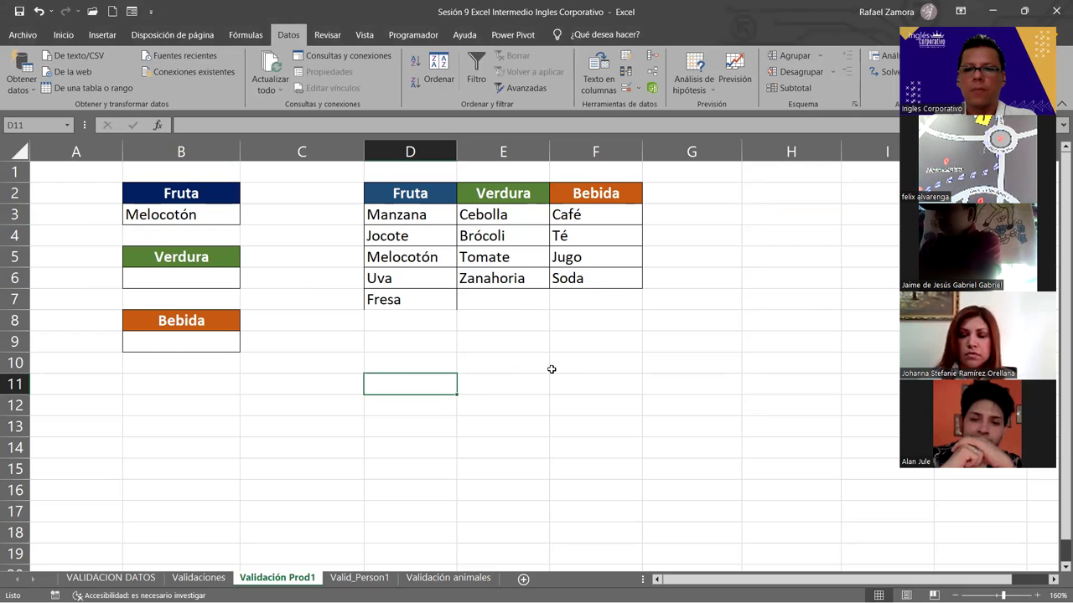
Name the vegetable range E3:E6 'verdura' through the Name Box and confirm the name exists
left_click(650, 403)
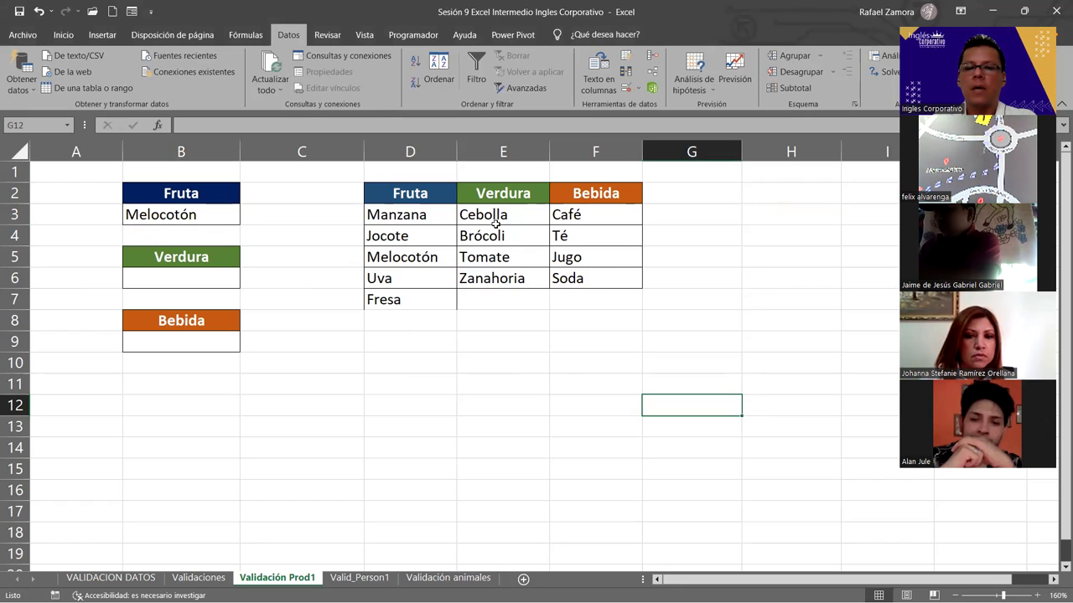
left_click_drag(498, 217, 495, 278)
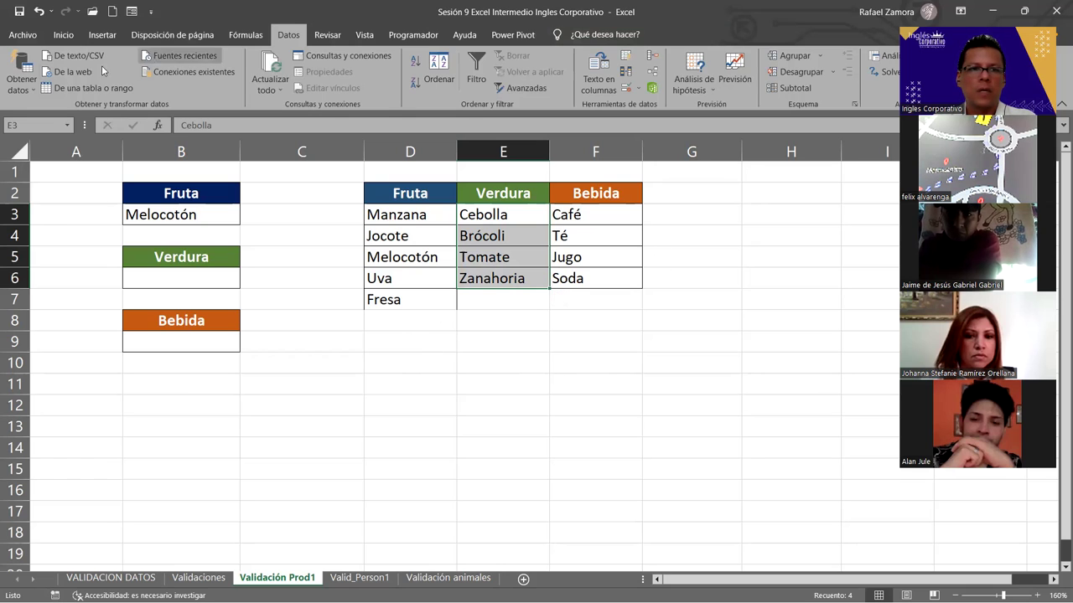
left_click(33, 126)
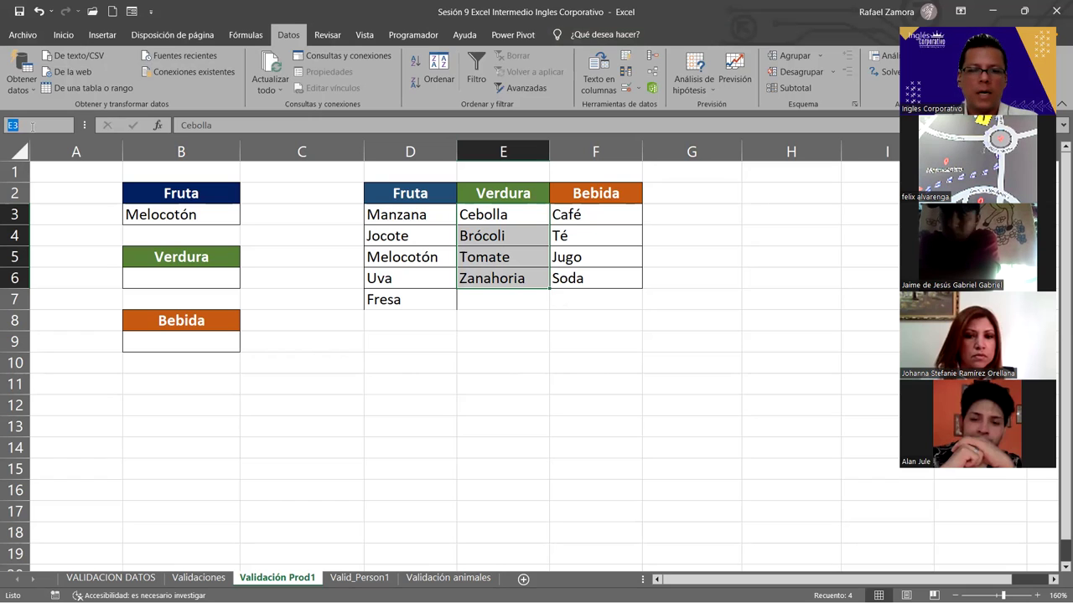
type("Vura")
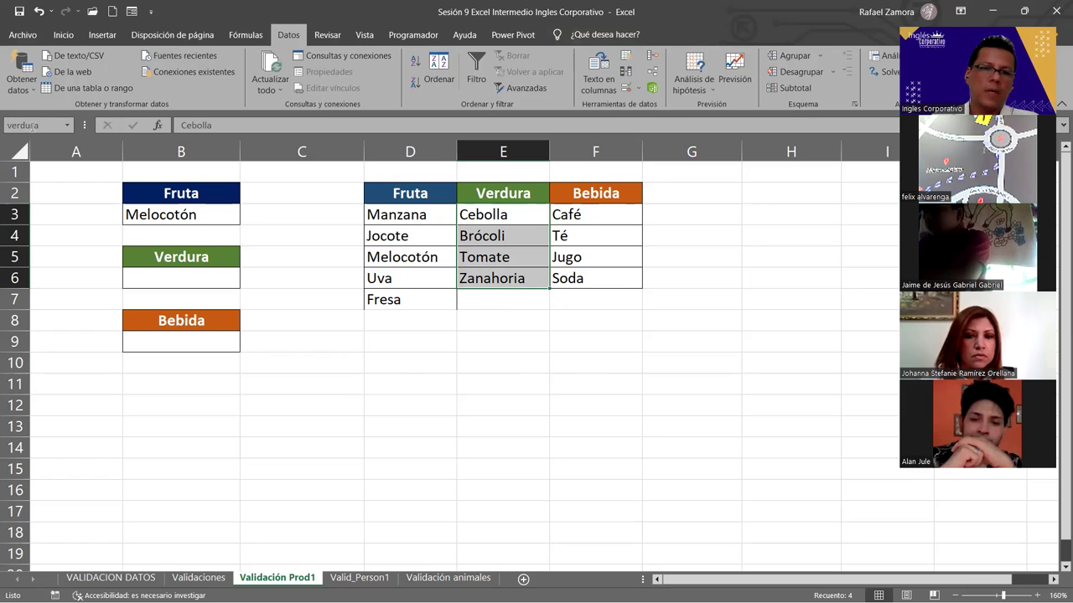
left_click(68, 129)
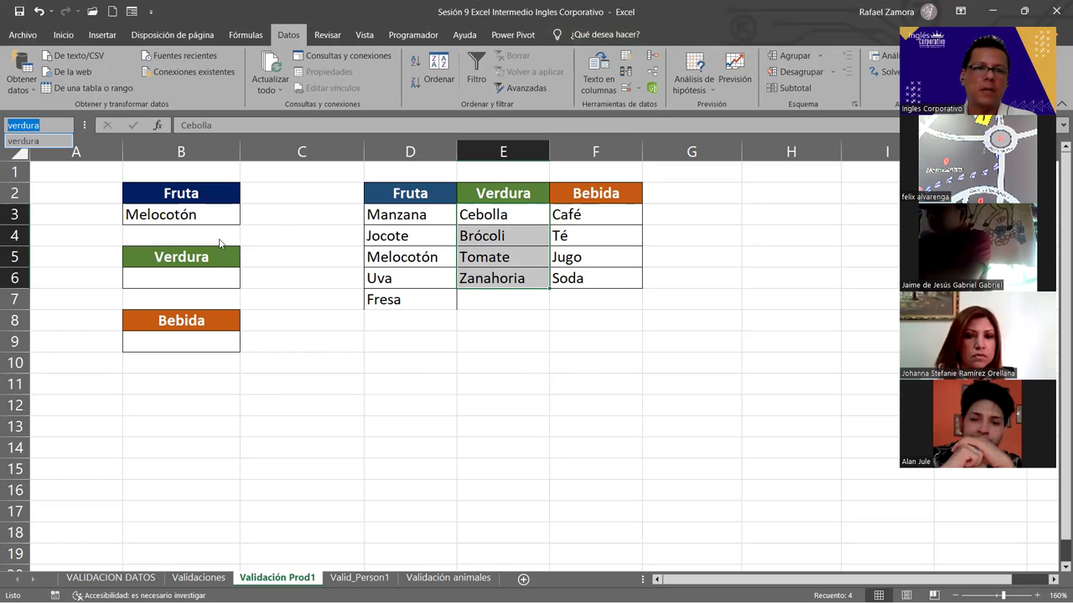
left_click(325, 325)
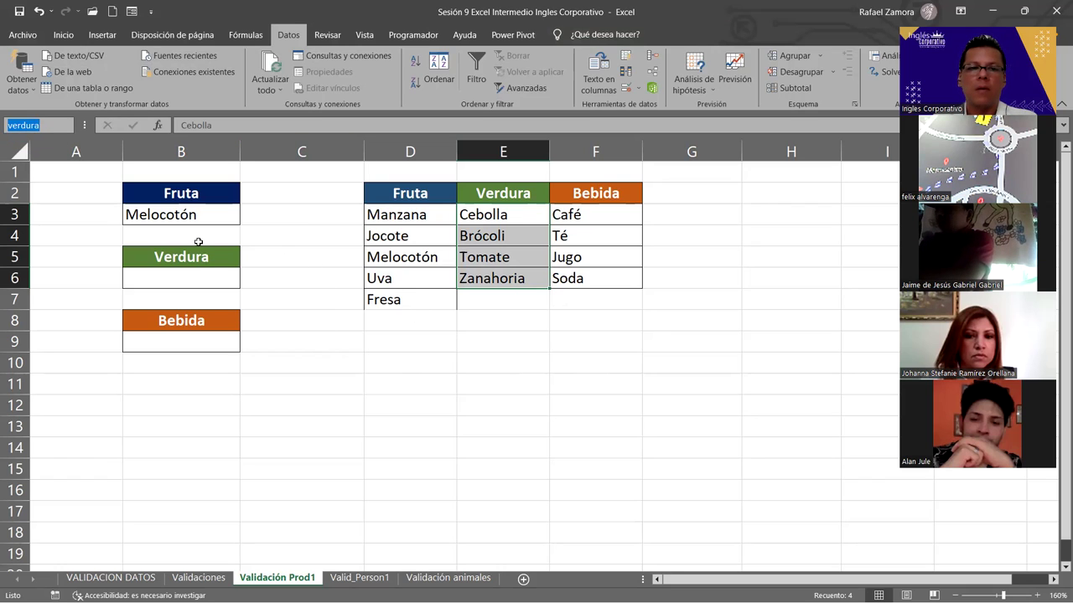
left_click(195, 276)
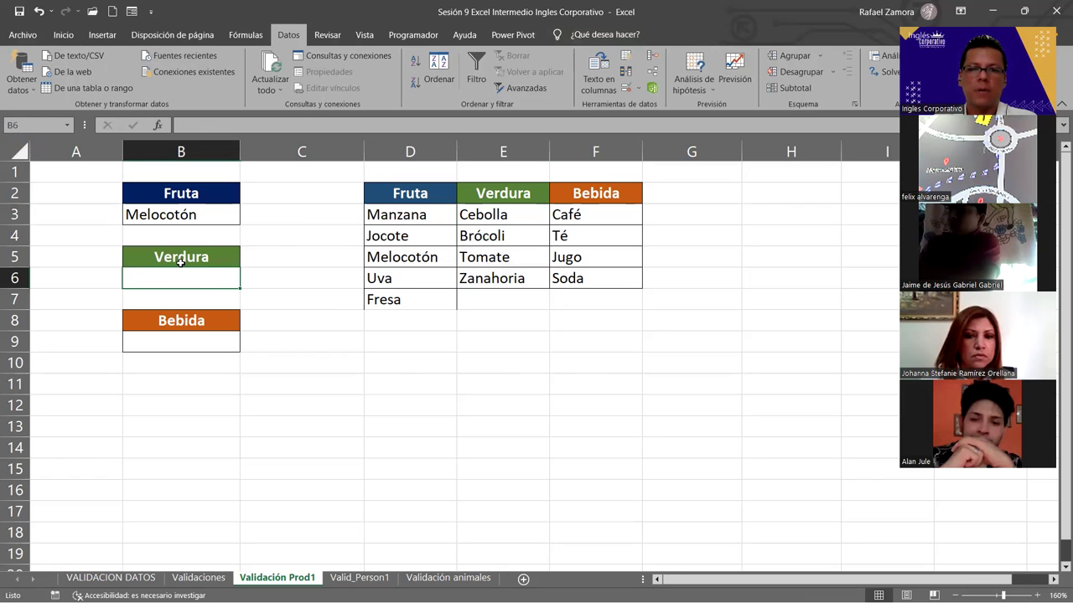
Give B6 List validation with source =verdura
left_click(625, 90)
left_click(666, 150)
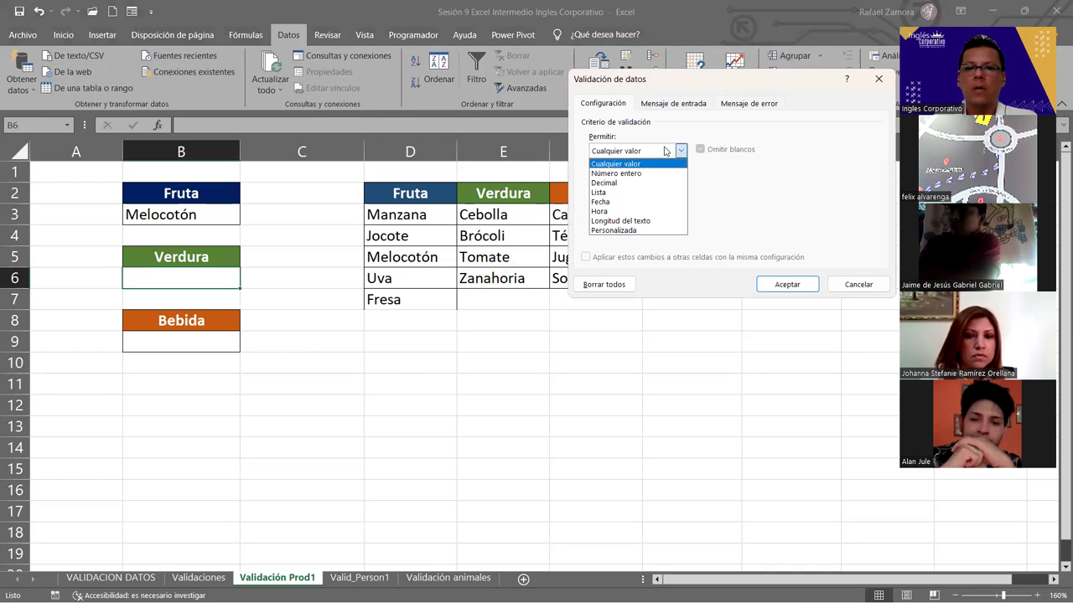
left_click(612, 191)
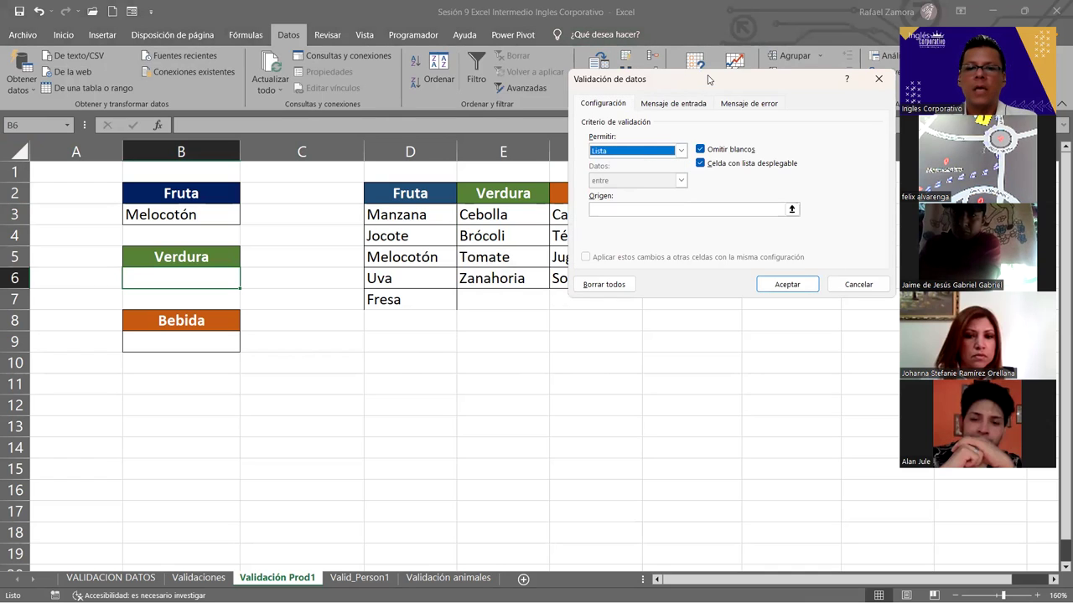
left_click_drag(708, 80, 637, 29)
left_click(601, 159)
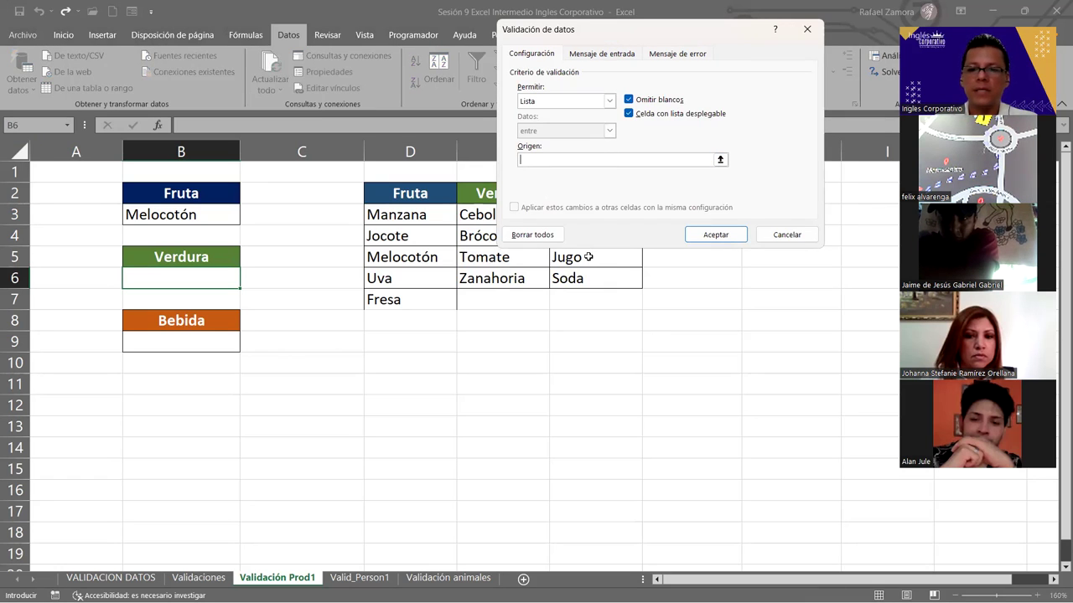
type("=verdura")
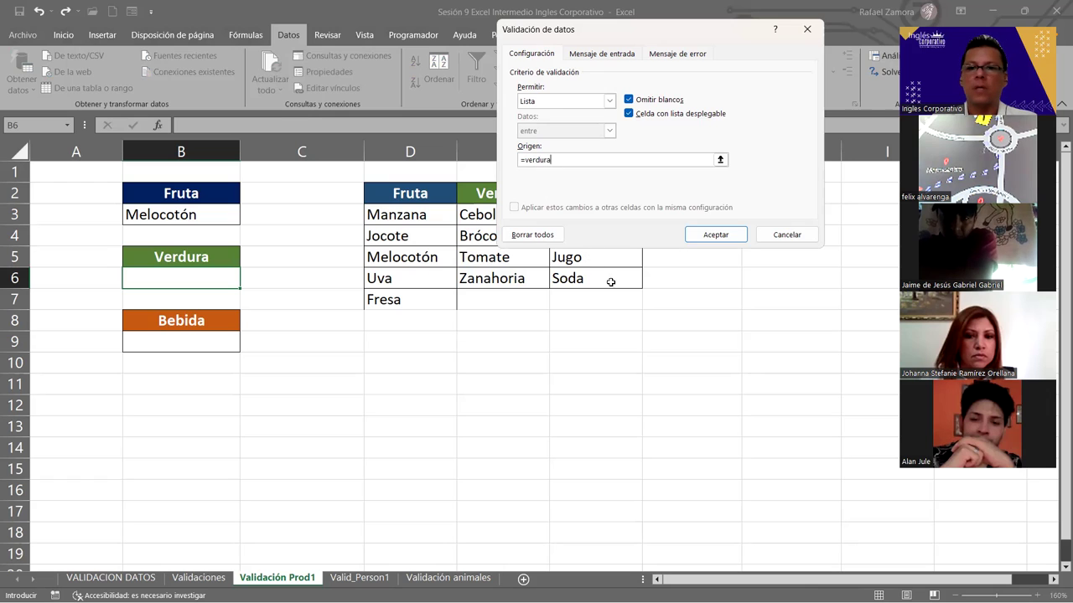
left_click(715, 235)
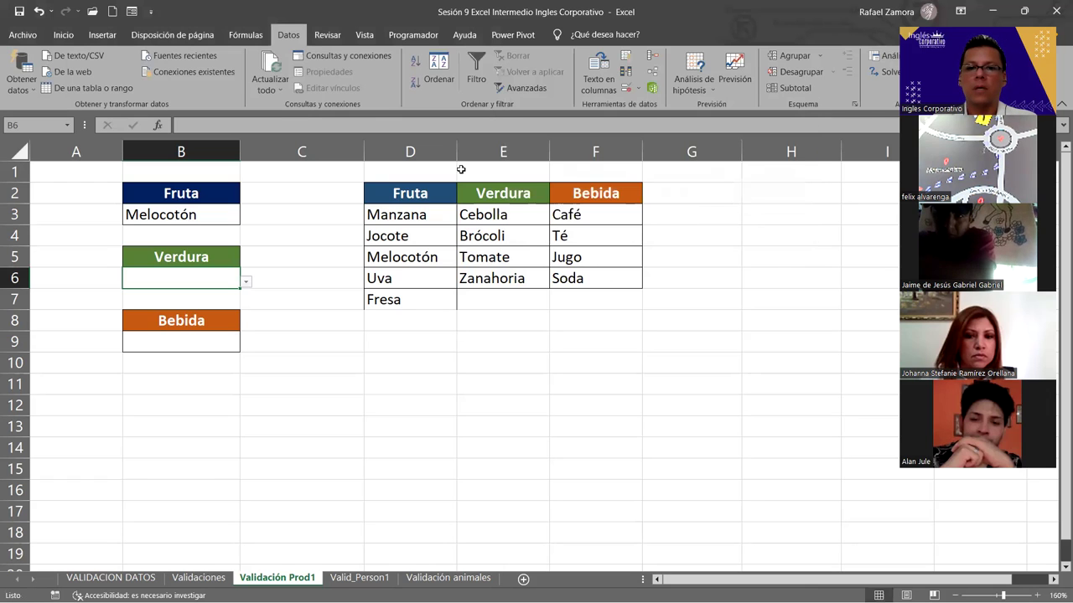
Test B6's dropdown with Brócoli, then set B6 to Tomate
left_click(245, 282)
left_click(173, 313)
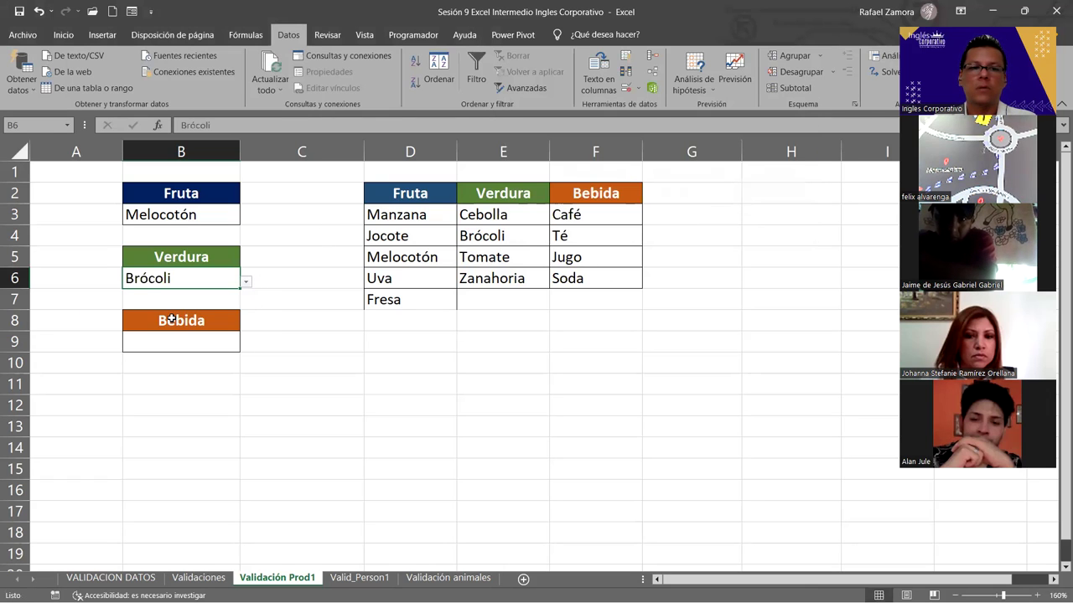
left_click(246, 281)
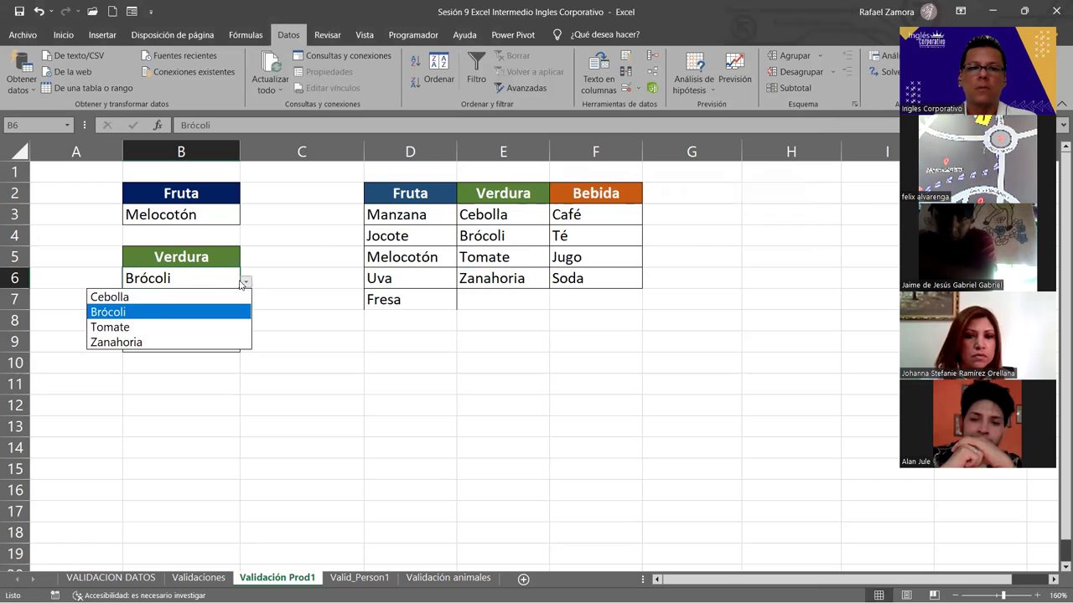
left_click(156, 321)
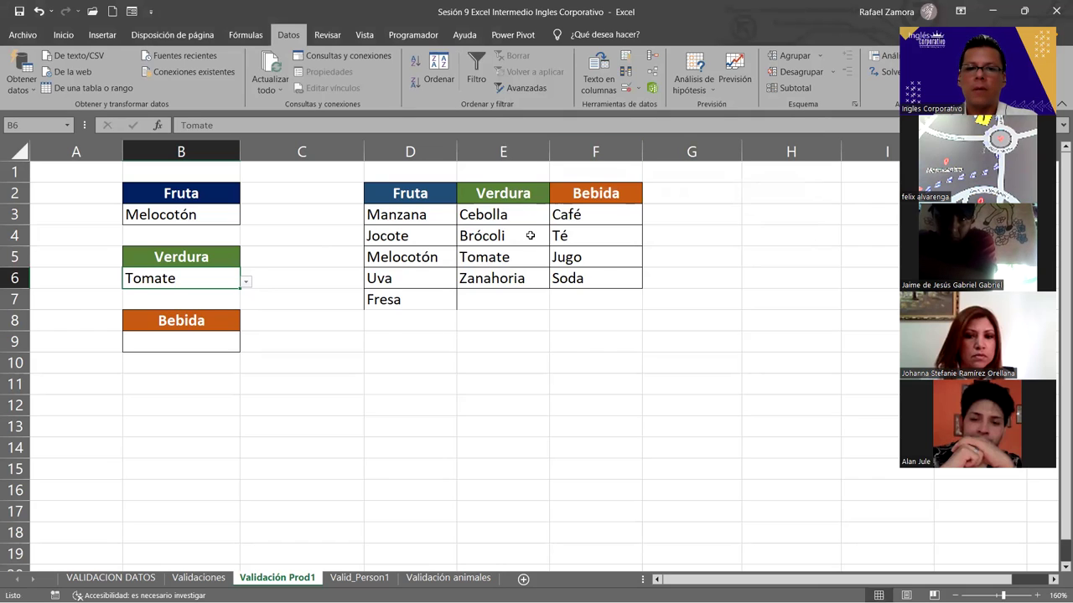
left_click(517, 299)
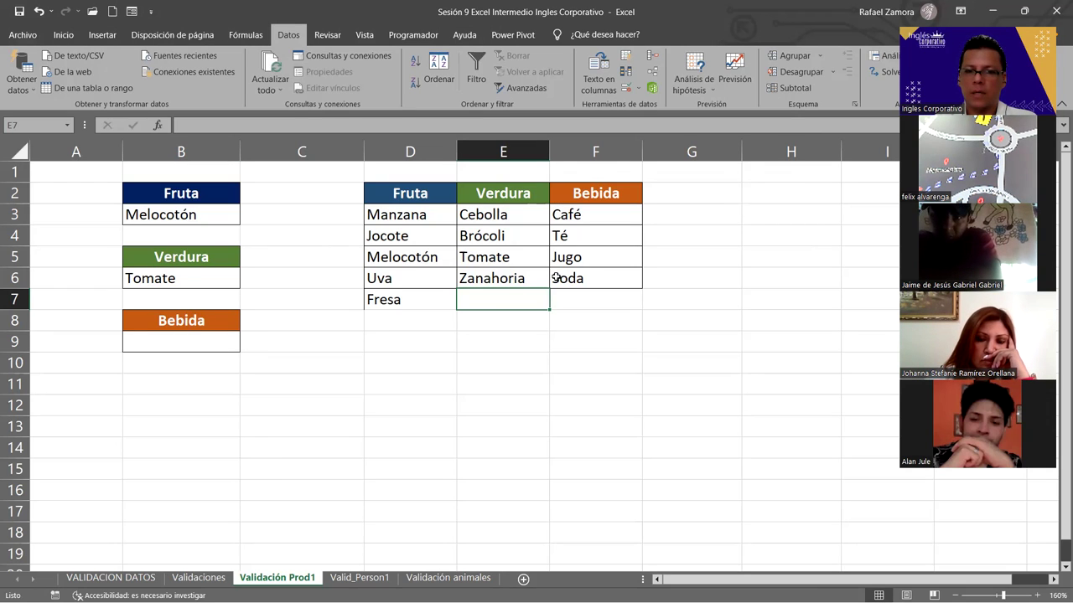
Move the source table D2:F7 down to D11:F16
left_click(427, 198)
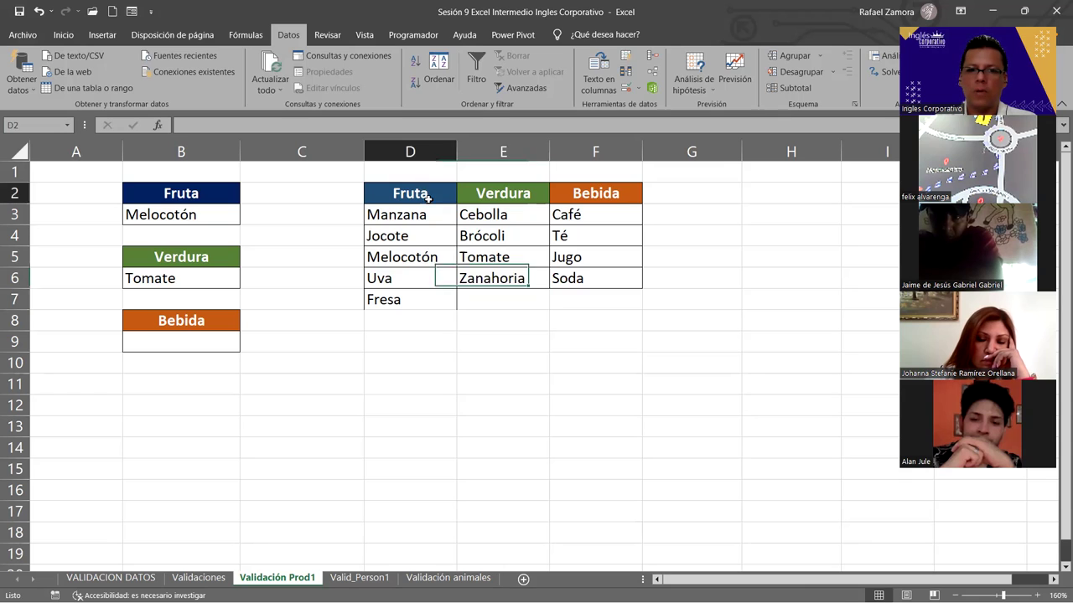
left_click_drag(427, 198, 502, 300)
left_click_drag(491, 181, 518, 374)
left_click(241, 285)
Confirm the B6 and B3 dropdowns still list their items after the move
left_click_drag(243, 288, 240, 282)
left_click(223, 275)
left_click(246, 285)
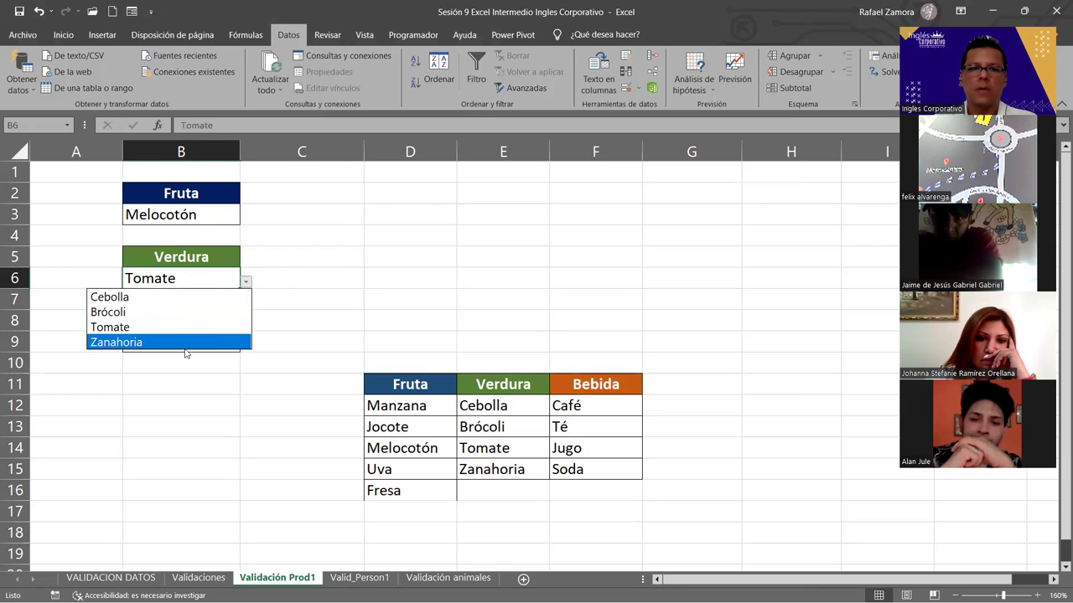
left_click(210, 212)
left_click(245, 216)
left_click(245, 218)
left_click(421, 275)
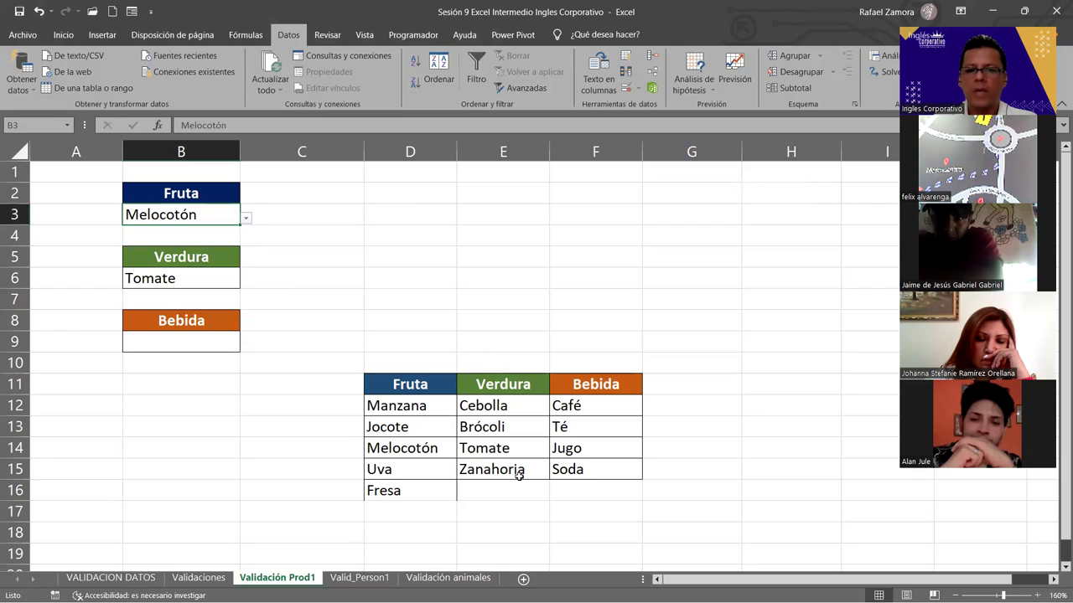
left_click(518, 475)
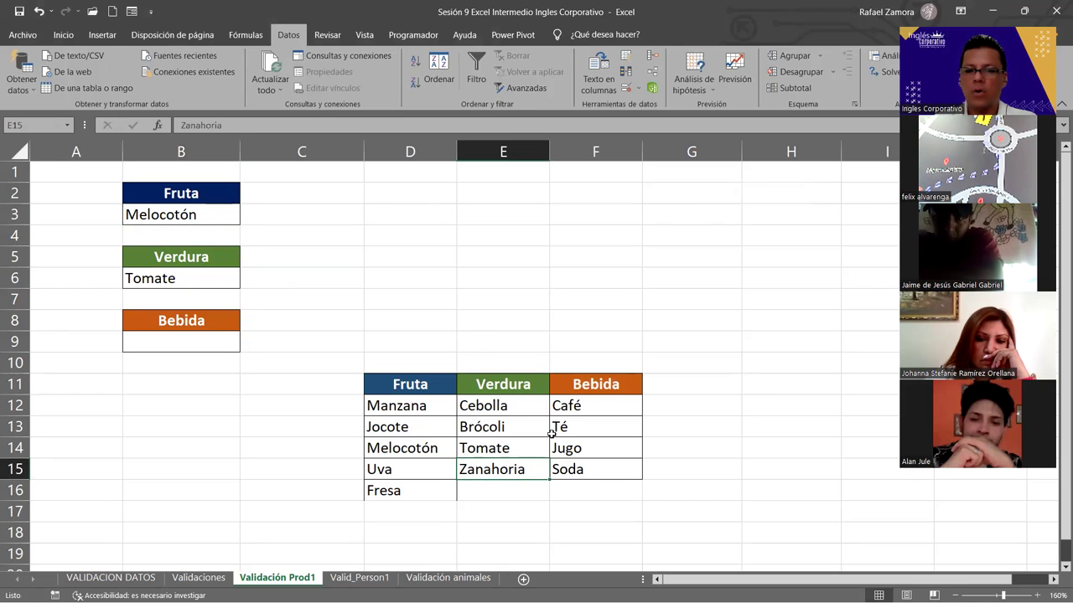
left_click(16, 448)
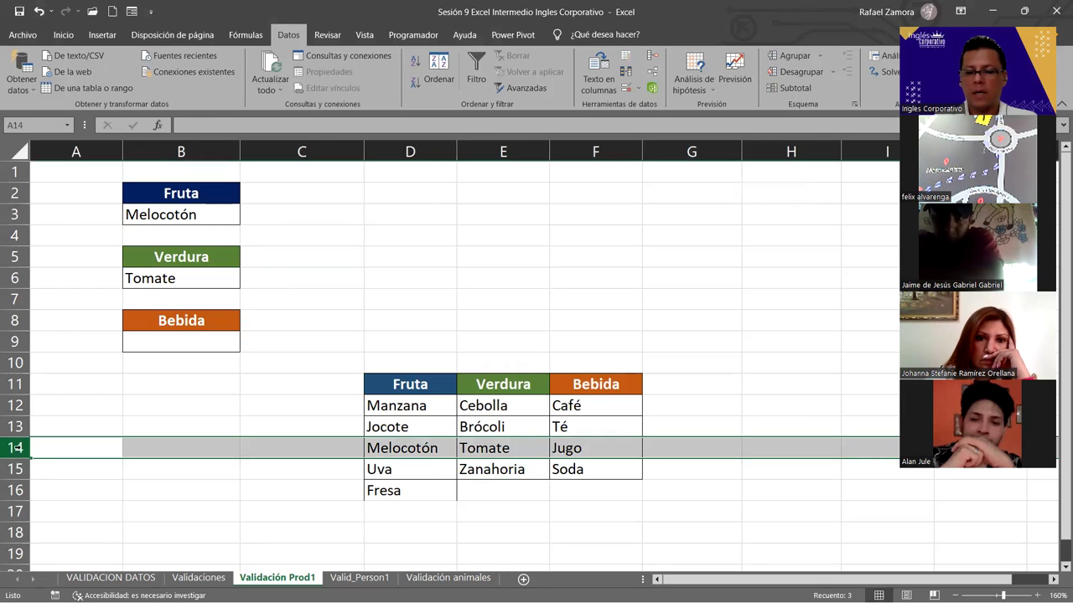
Insert a blank row 14 above Melocotón and check B3's fruit list
key("ctrl+plus")
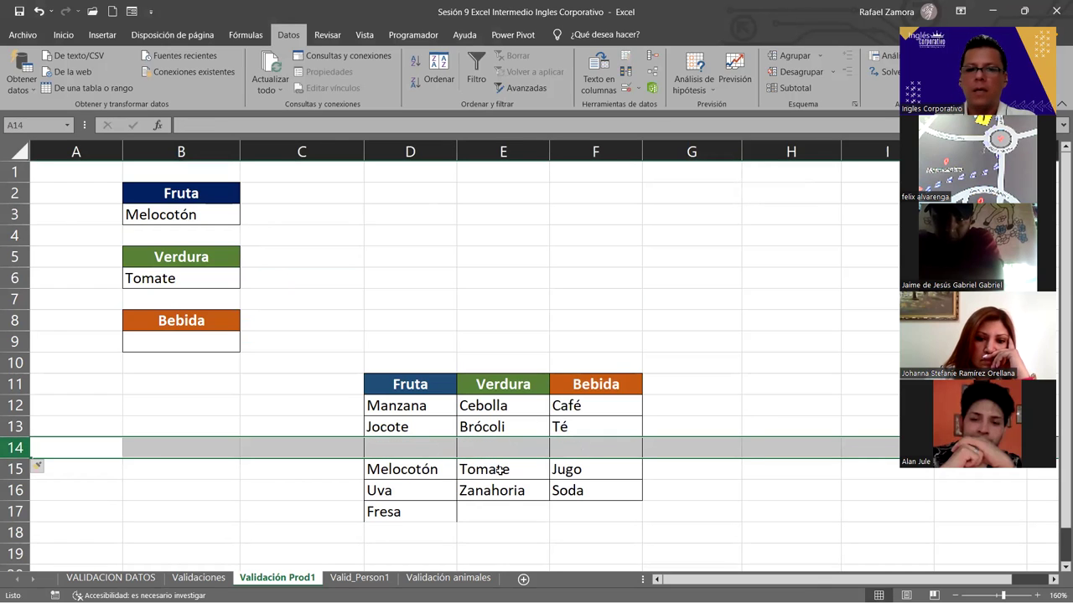
left_click(401, 442)
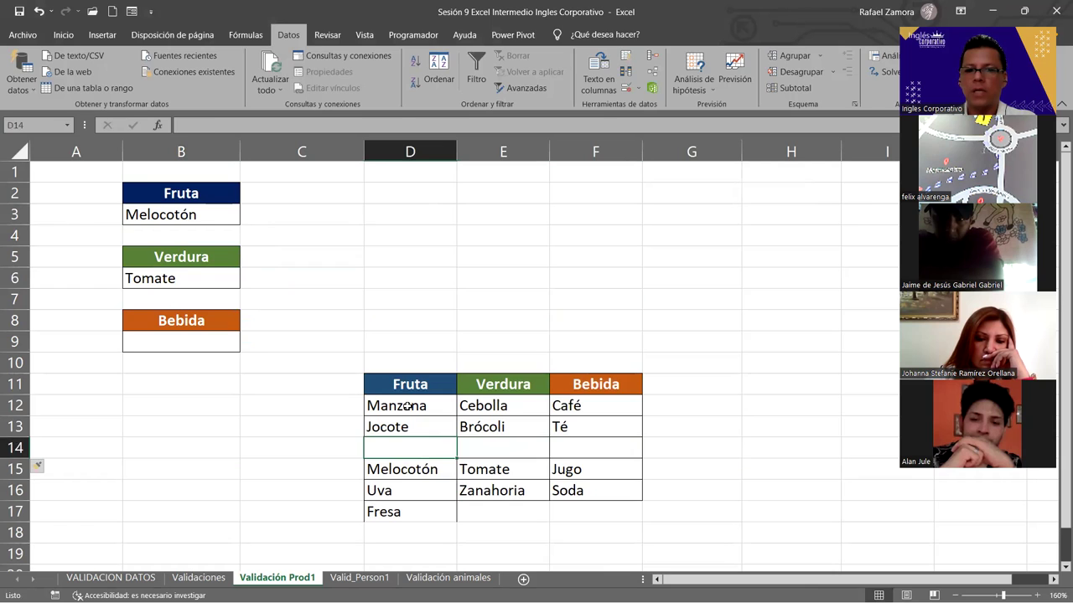
left_click_drag(407, 405, 394, 511)
left_click(235, 217)
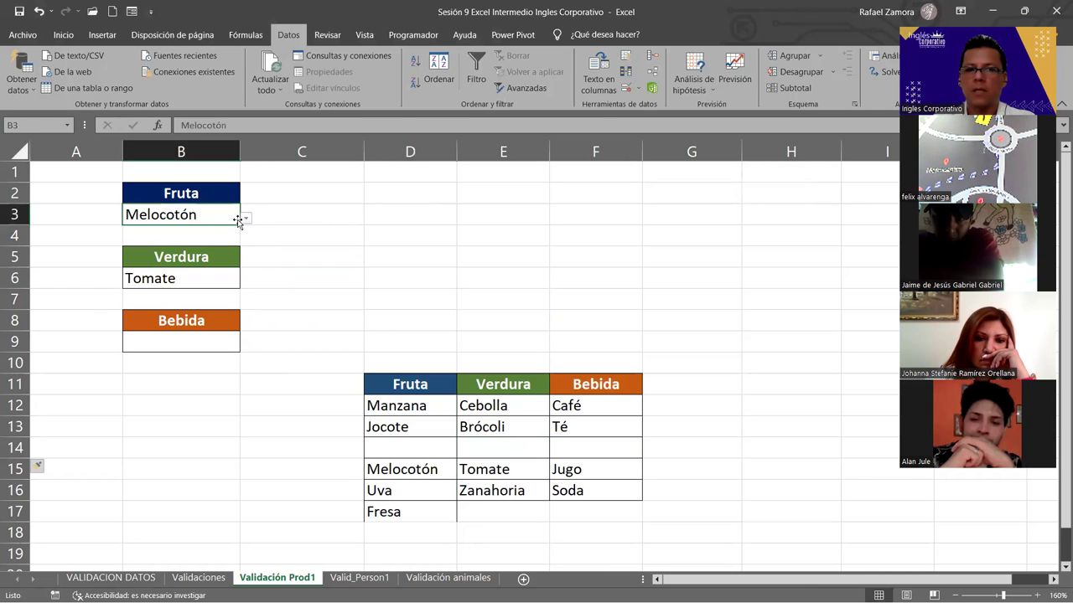
left_click(247, 221)
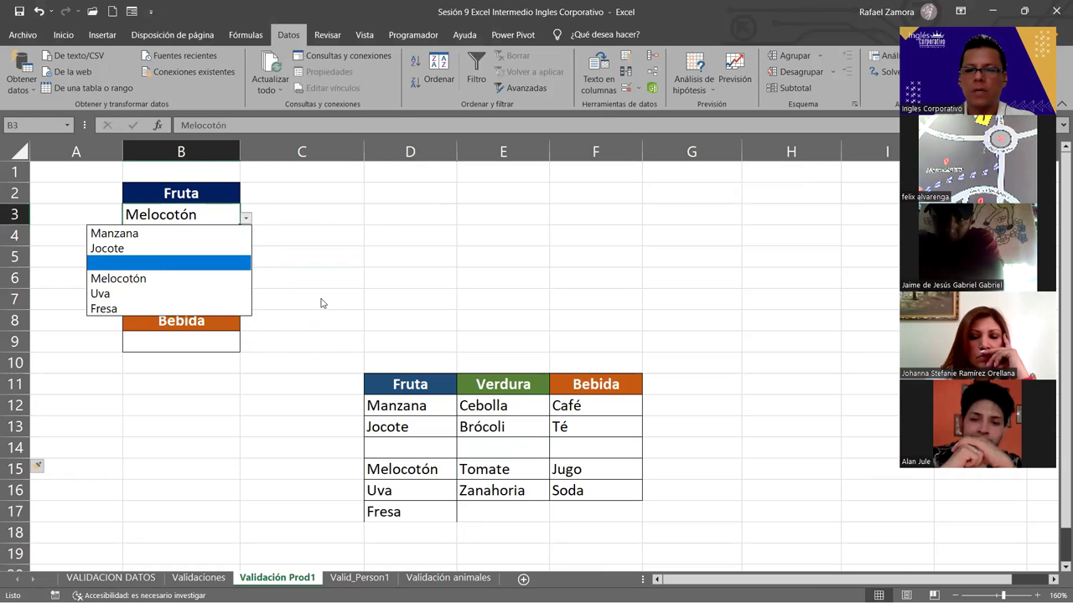
key("Down")
key("Return")
Move Melocotón, Uva and Fresa up into D14:D16 and recheck B3's fruit list
left_click_drag(423, 469, 409, 509)
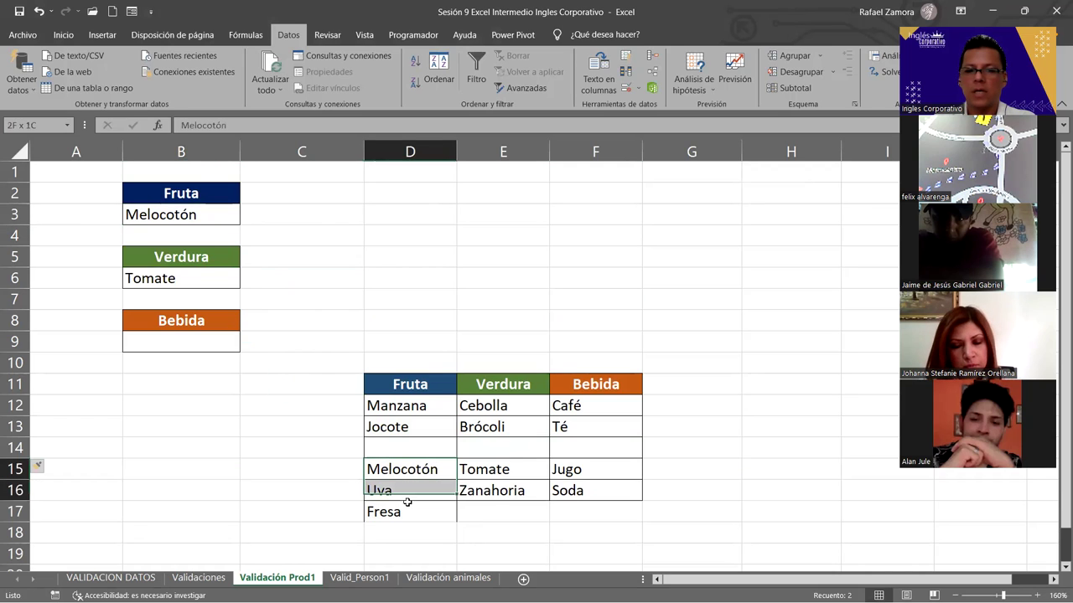
left_click_drag(421, 463, 433, 447)
left_click(215, 214)
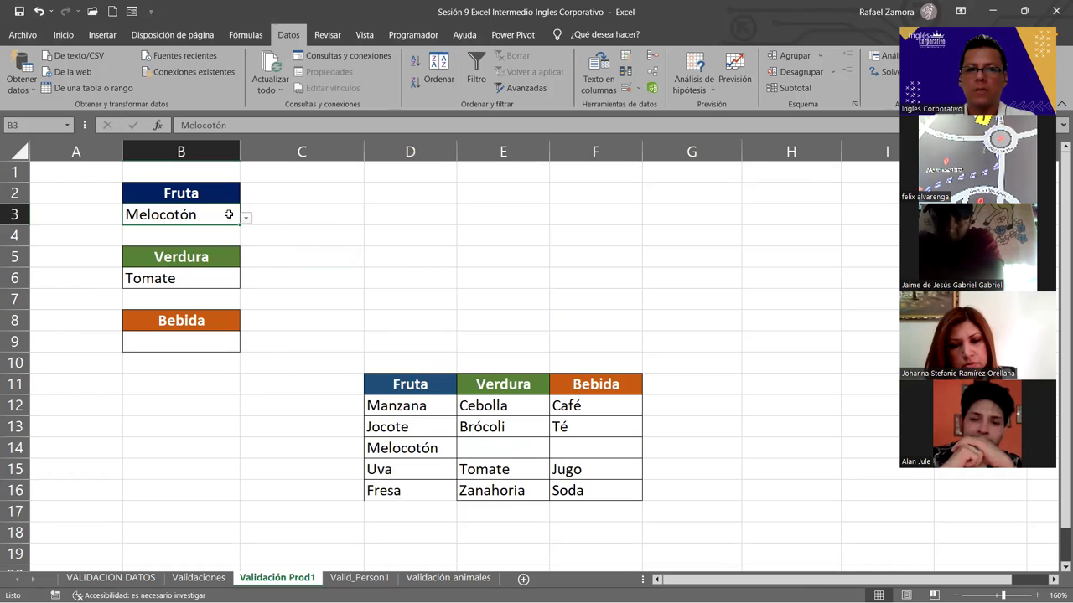
left_click(245, 217)
key("Escape")
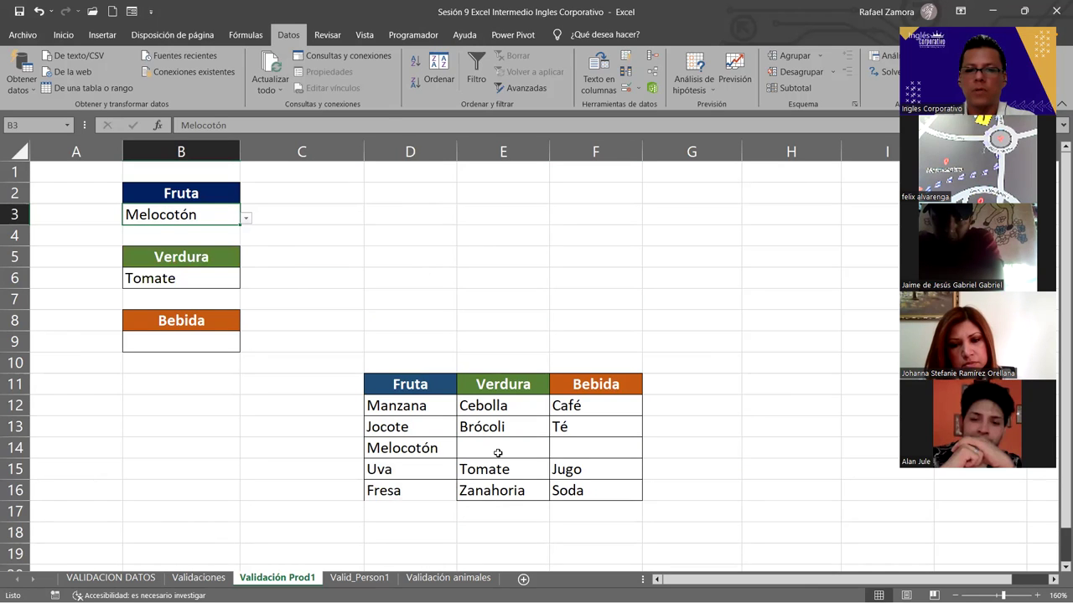
left_click(495, 446)
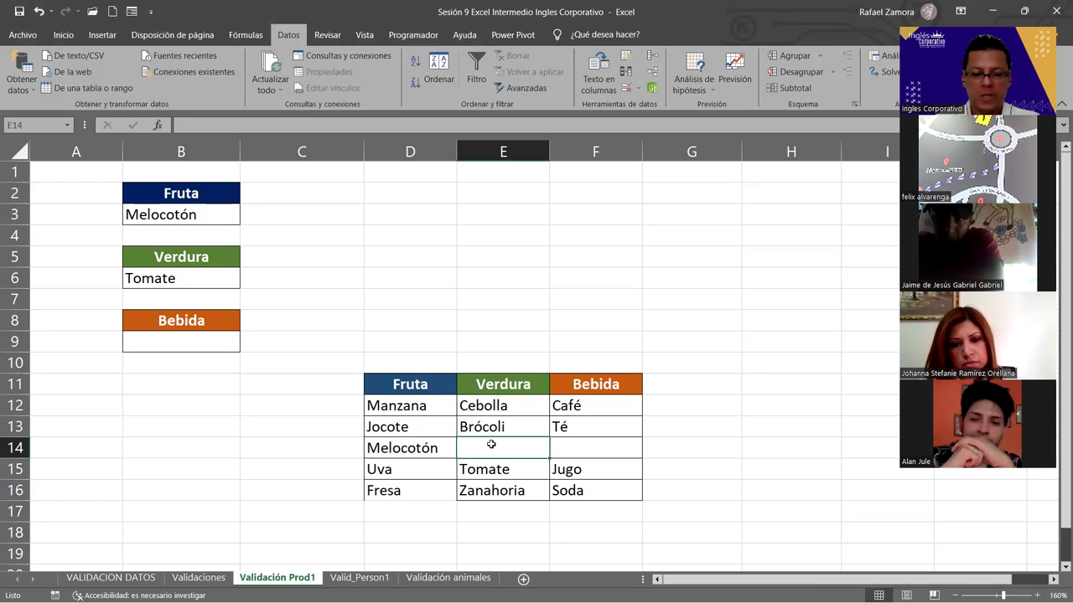
Enter Chile in E14 and confirm B6's vegetable dropdown now lists it
type("Chile")
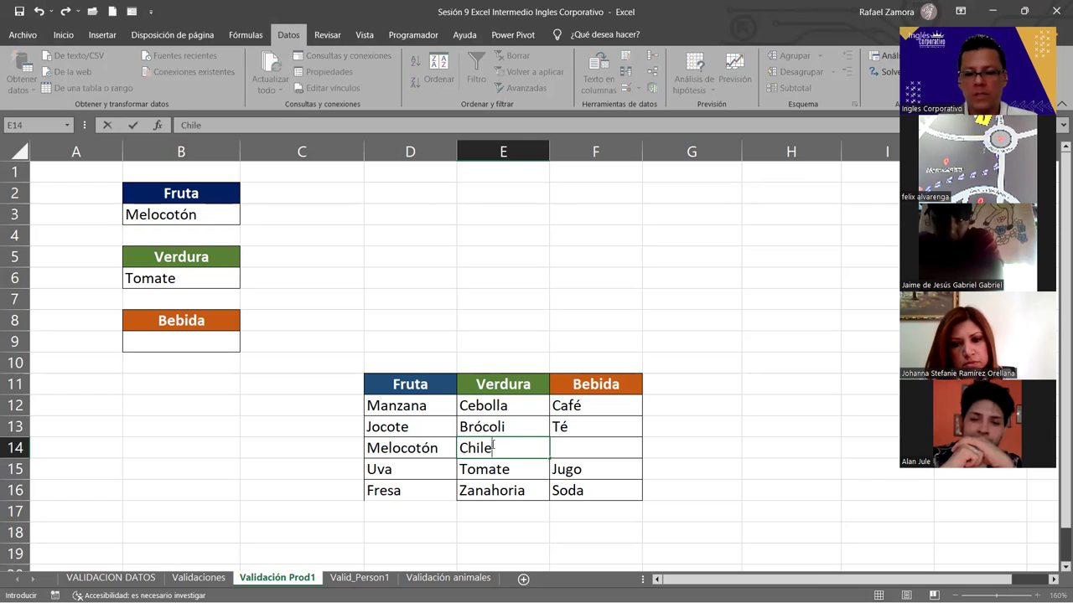
key("Return")
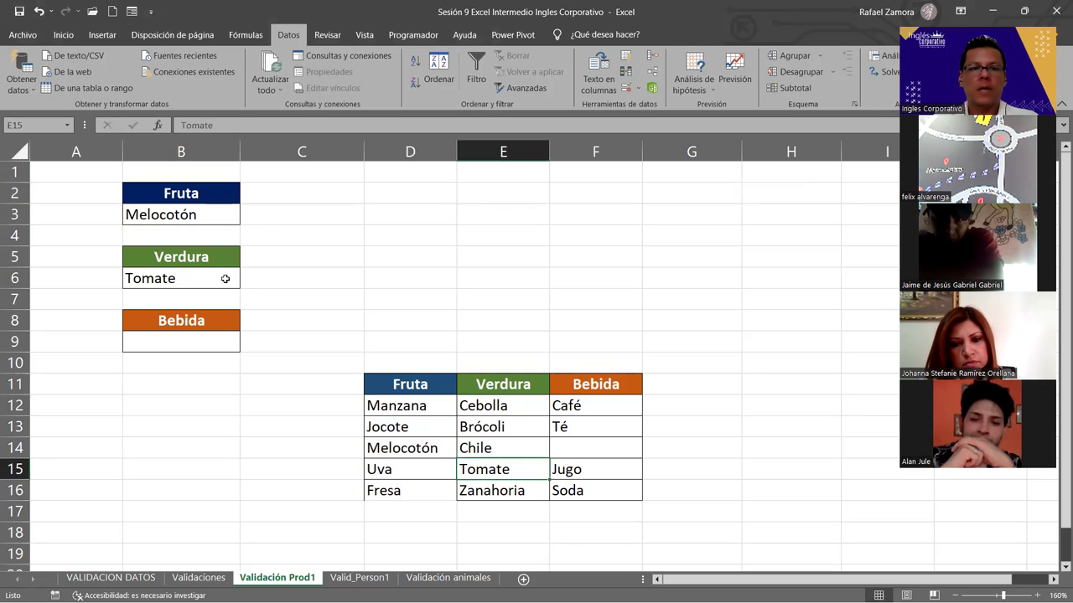
left_click(225, 278)
left_click(245, 282)
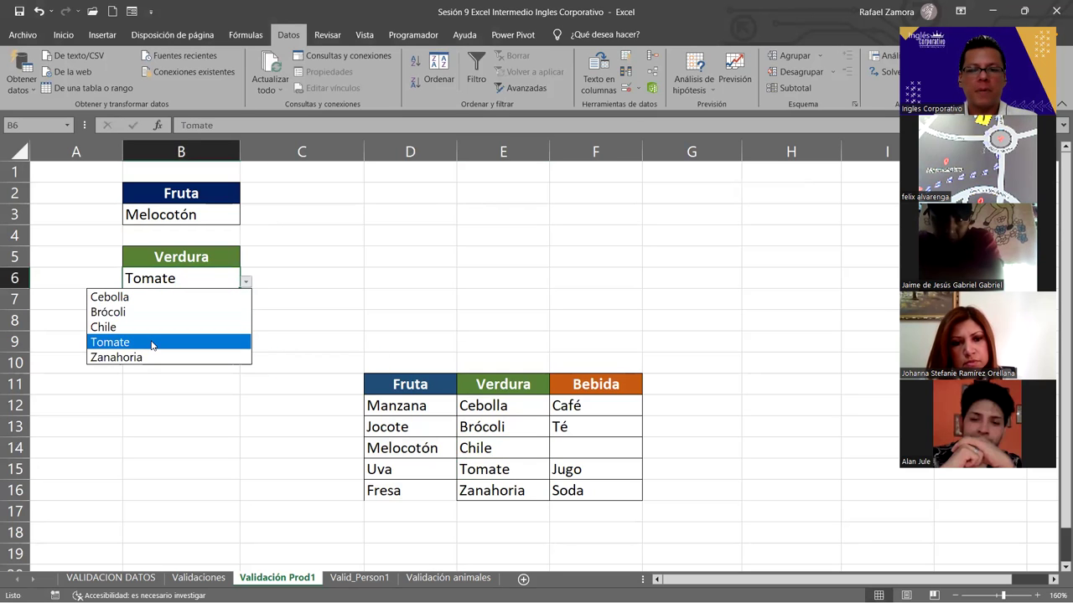
left_click(434, 303)
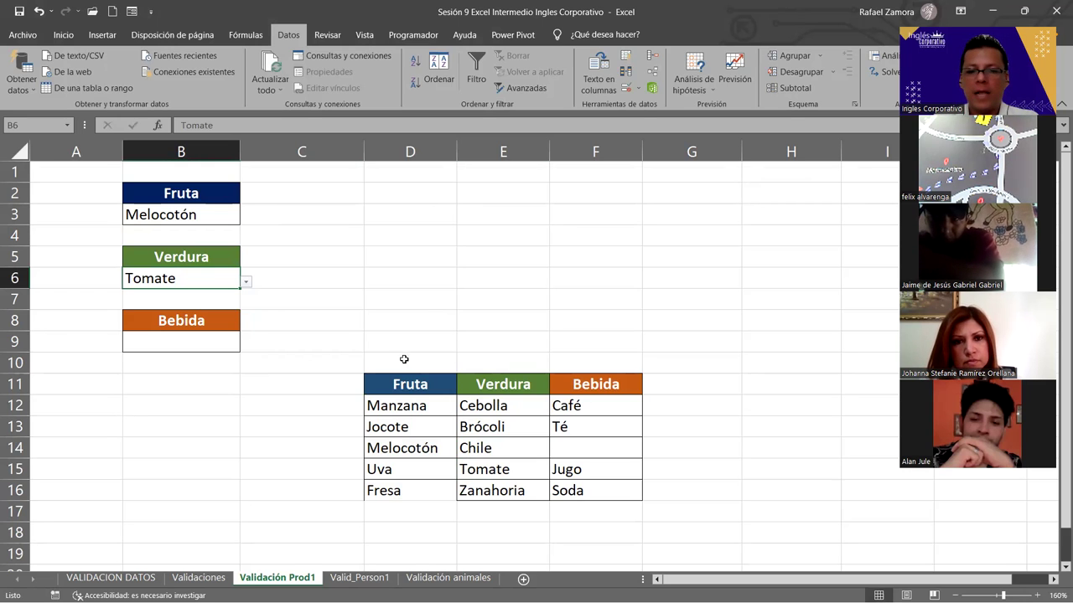
scroll(404, 359, "down", 2)
left_click(512, 384)
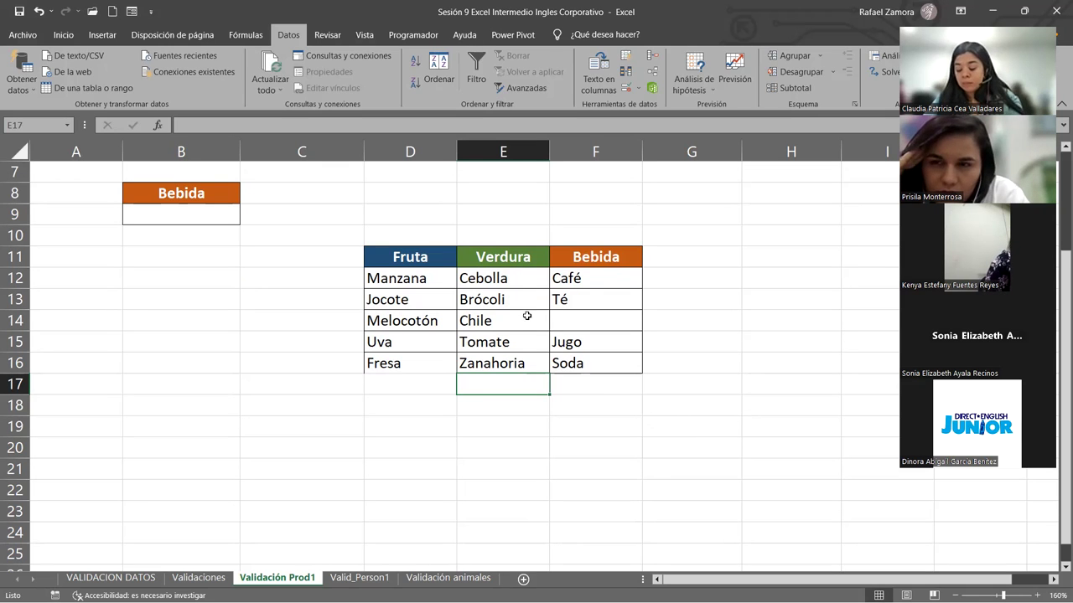
left_click(533, 367)
scroll(735, 335, "up", 1)
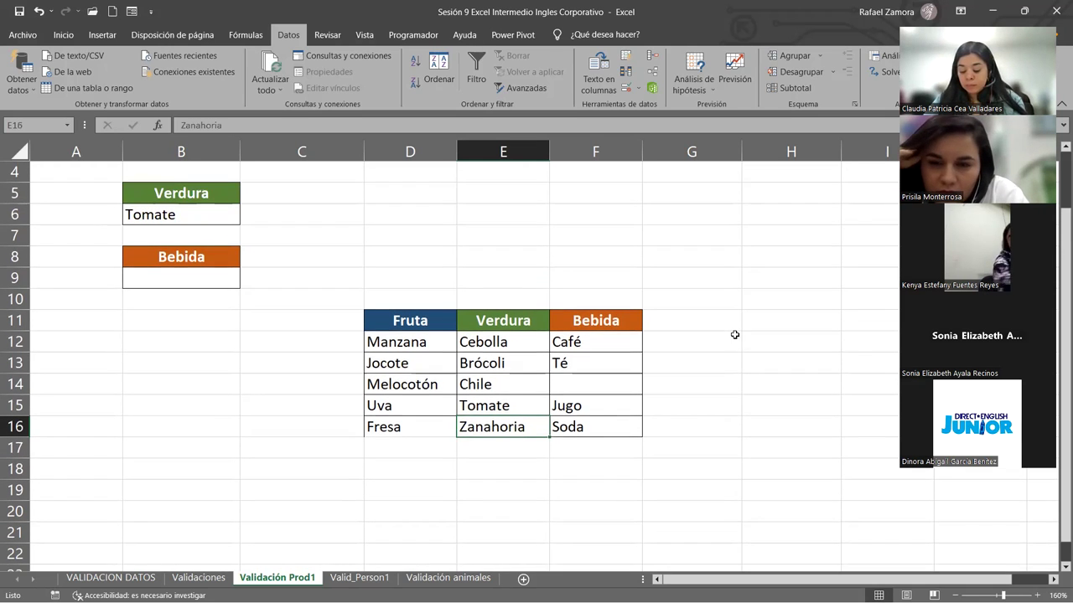
scroll(720, 339, "up", 1)
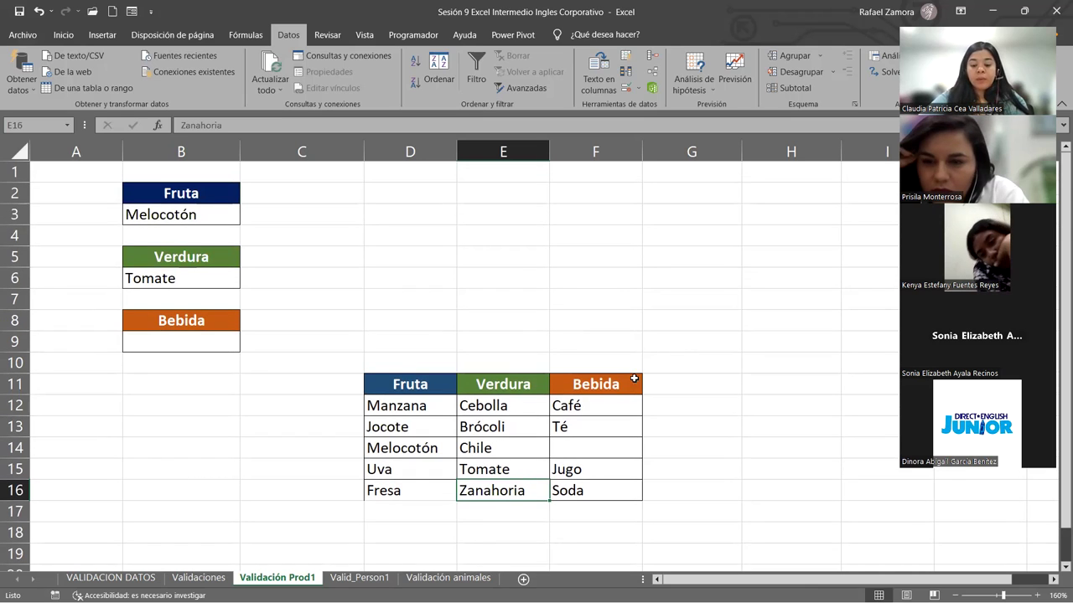
left_click_drag(615, 388, 601, 488)
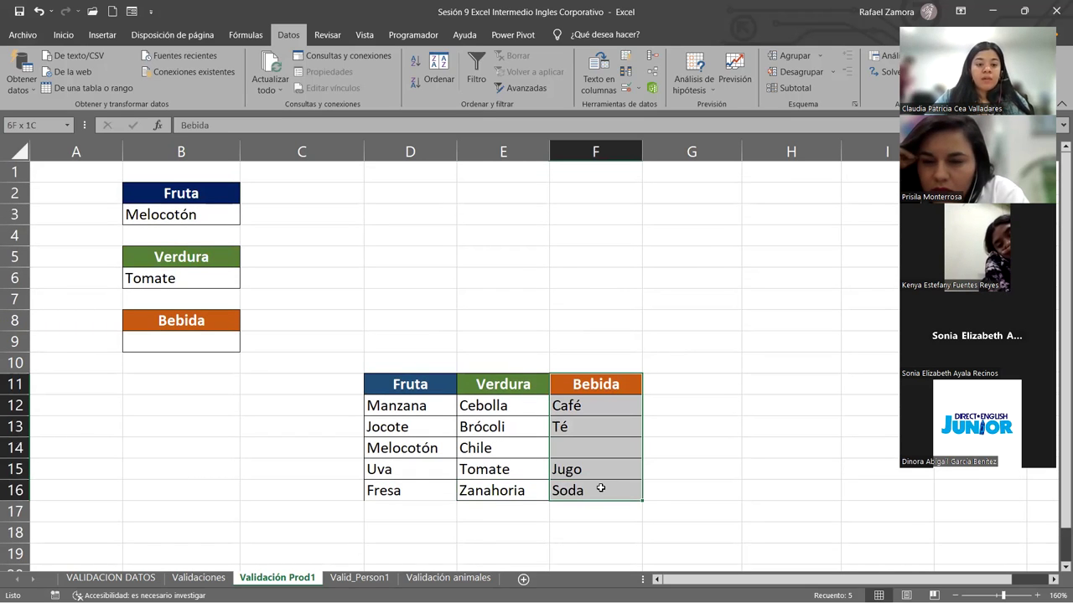
key("ctrl+t")
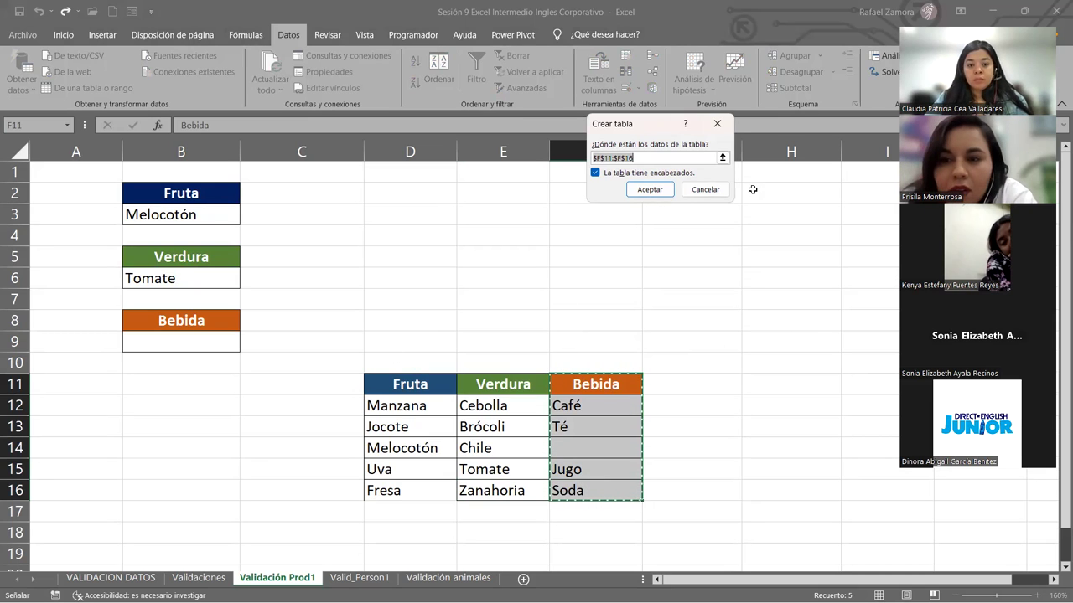
left_click(705, 191)
left_click(734, 436)
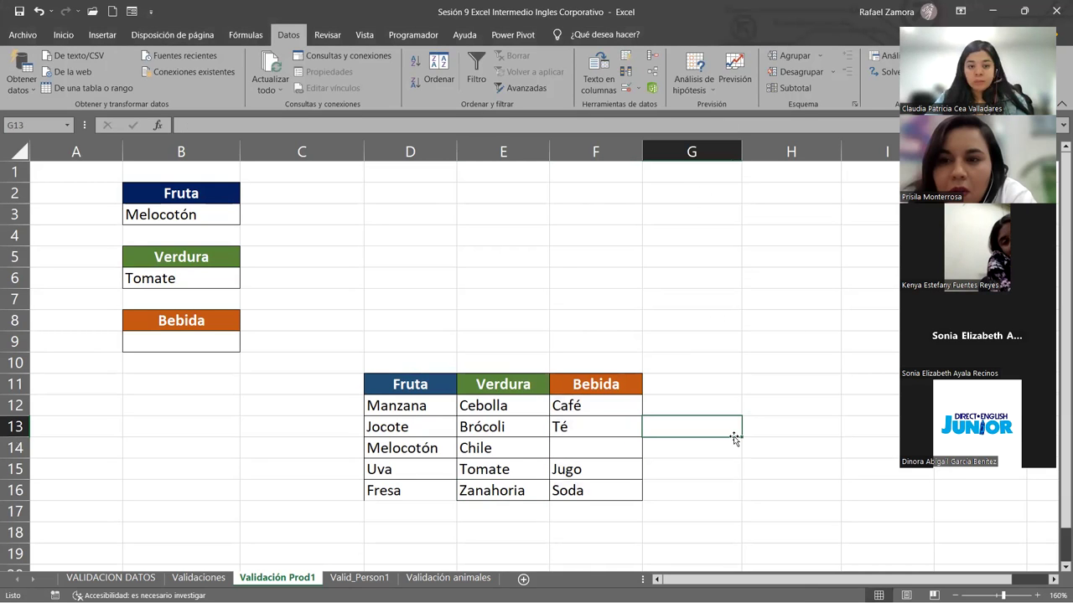
left_click(612, 509)
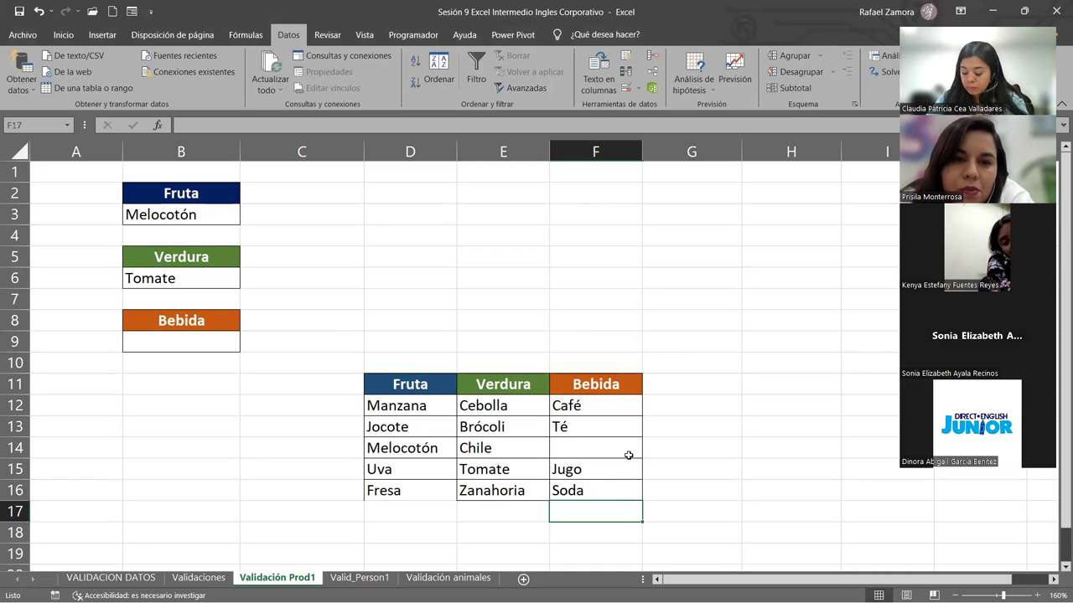
Move Jugo and Soda from F15:F16 up into F14:F15, closing the gap below Té
mouse_move(615, 469)
left_mouse_down()
mouse_move(603, 490)
mouse_move(610, 453)
left_mouse_up()
left_click(675, 401)
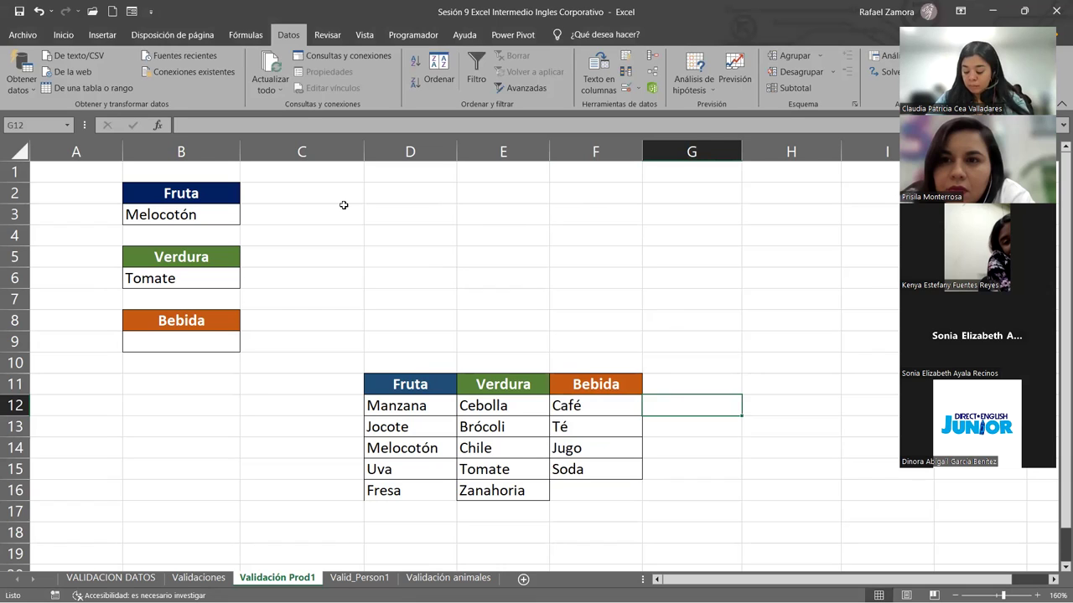
left_click(460, 253)
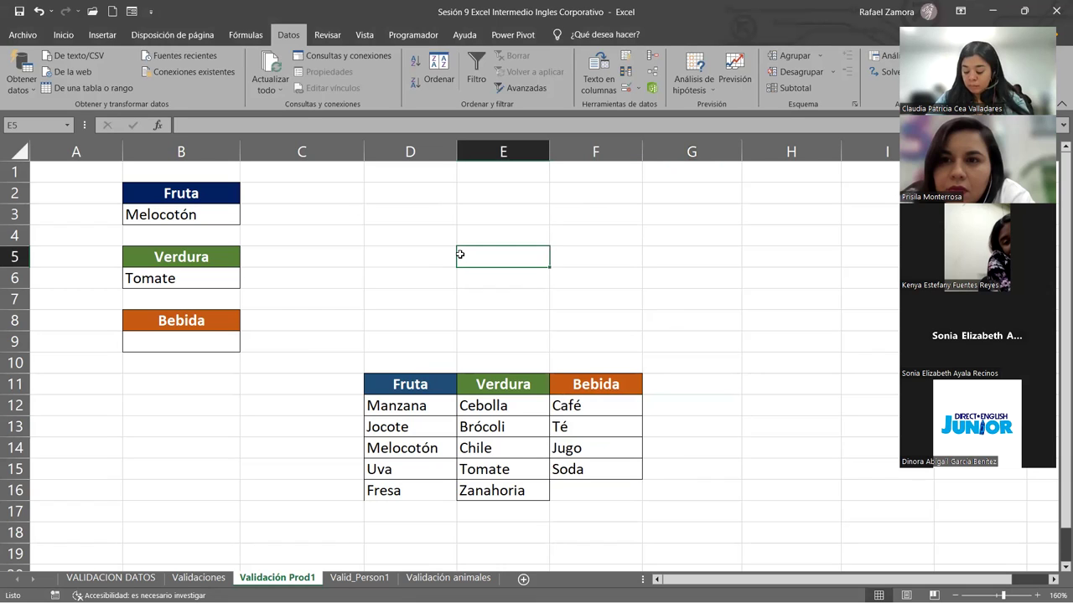
Select the Verdura items Cebolla through Zanahoria in E12:E16 to check the range name
left_click(486, 407)
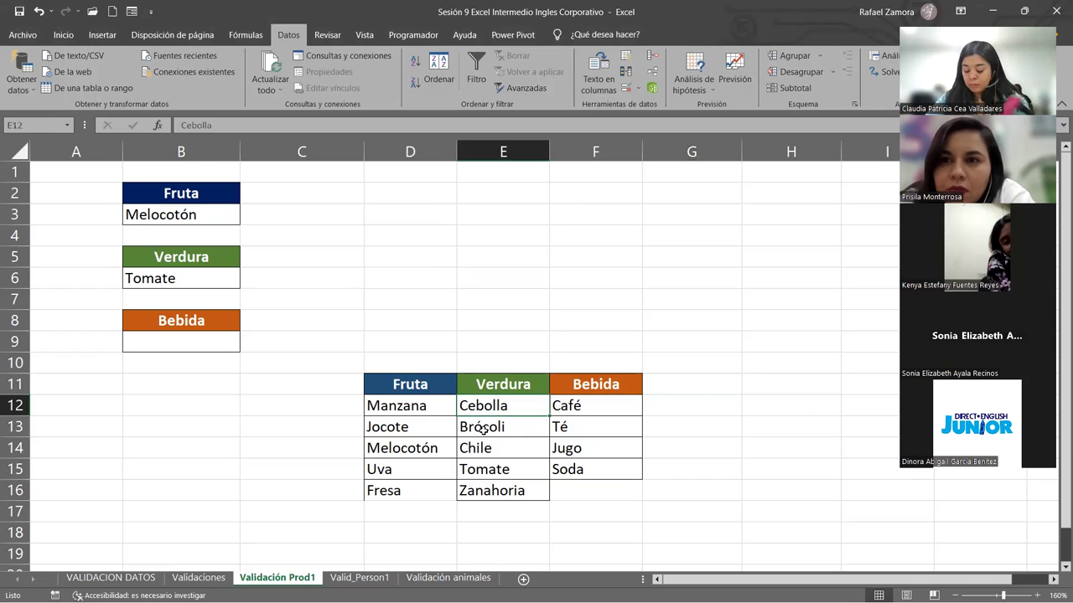
left_click_drag(483, 429, 495, 493)
left_click(446, 249)
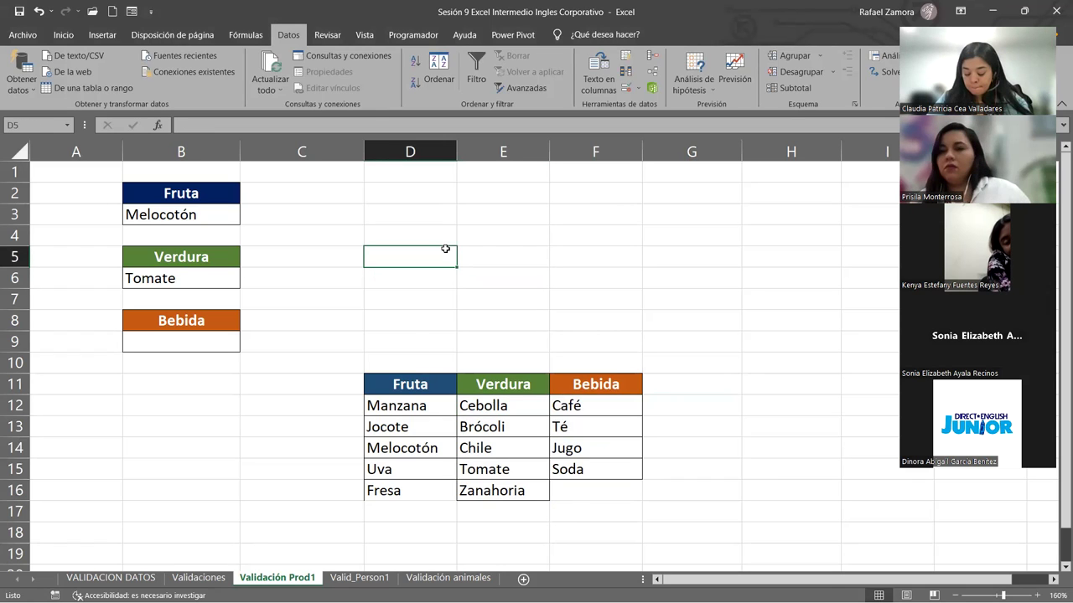
left_click_drag(503, 406, 511, 493)
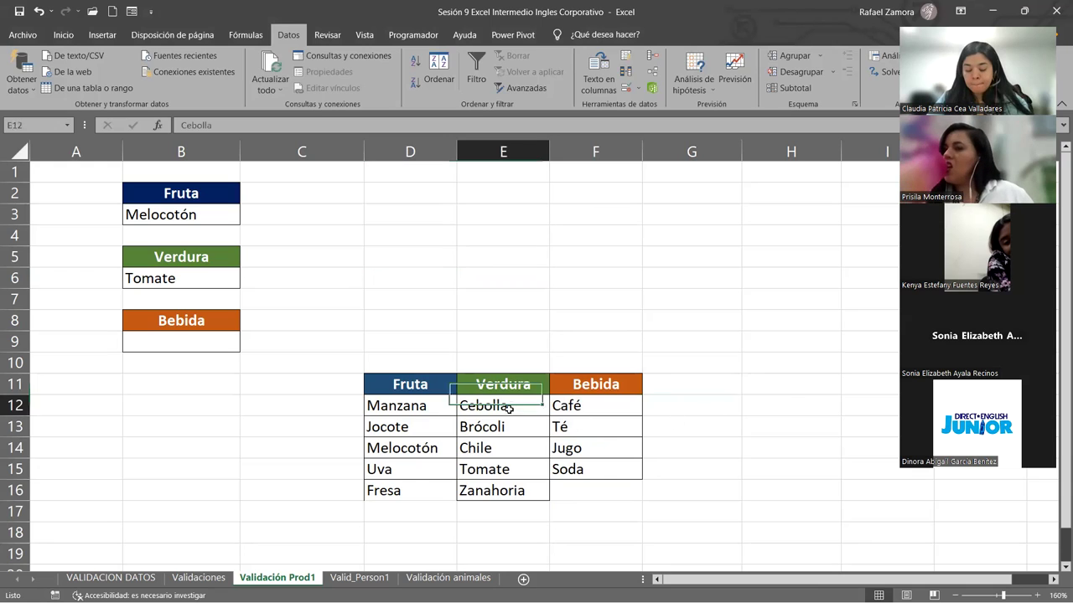
left_click(626, 301)
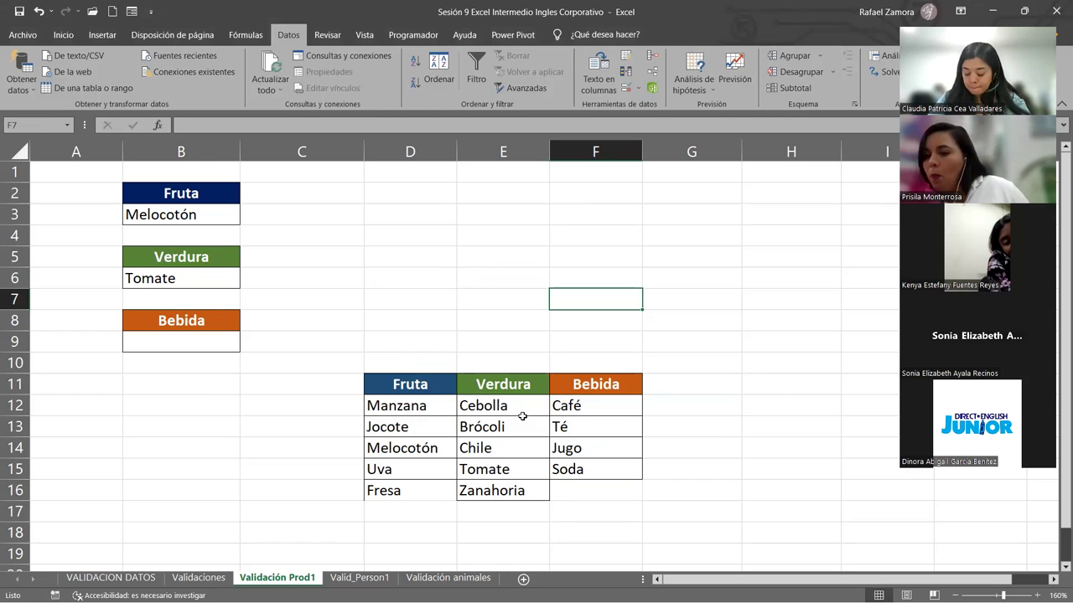
left_click_drag(532, 404, 523, 488)
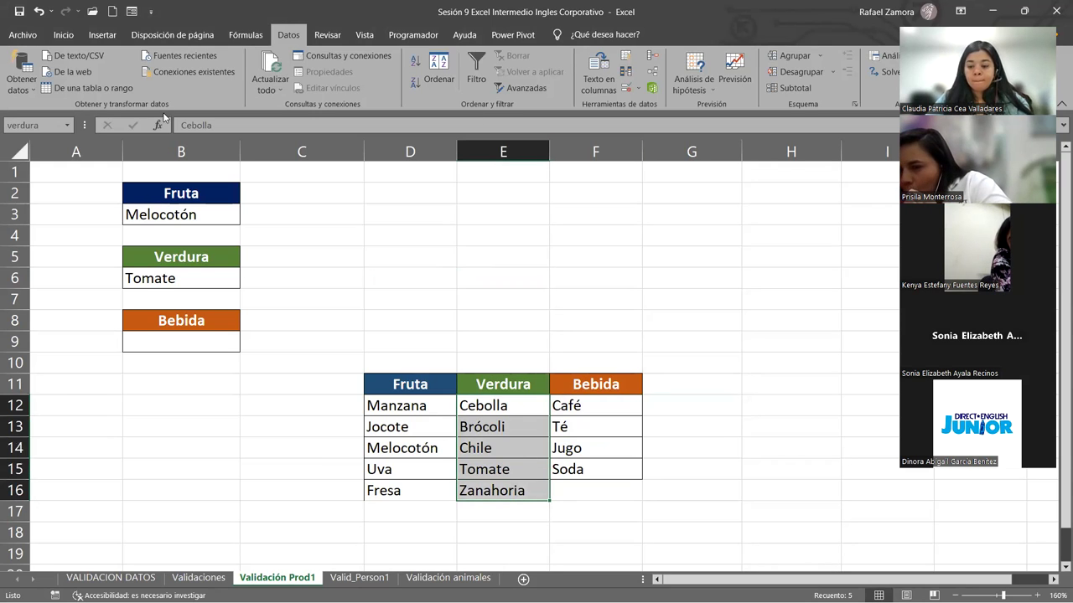
left_click(39, 126)
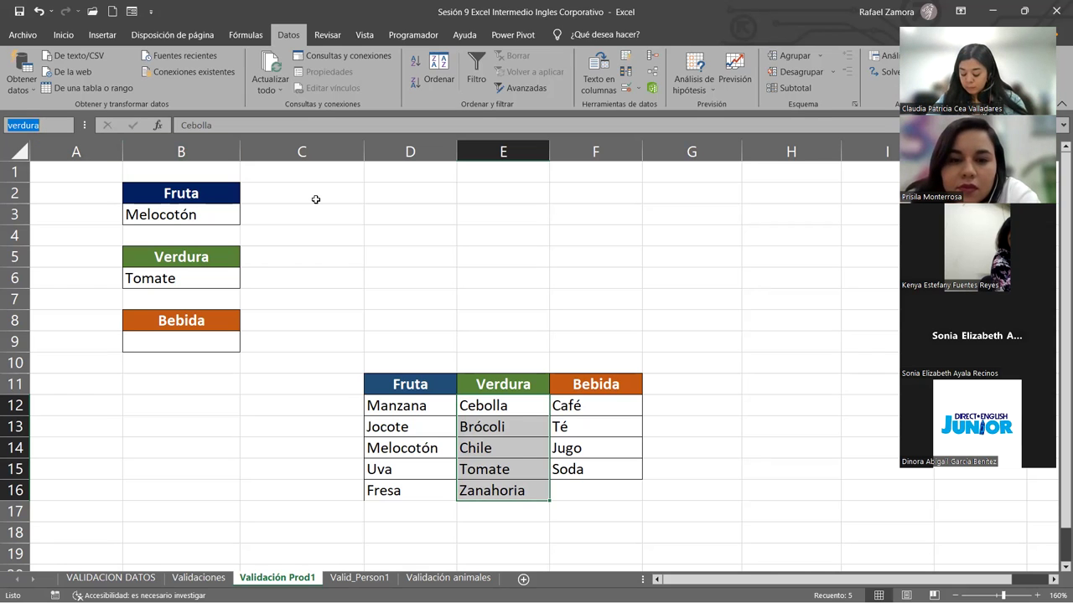
key("Return")
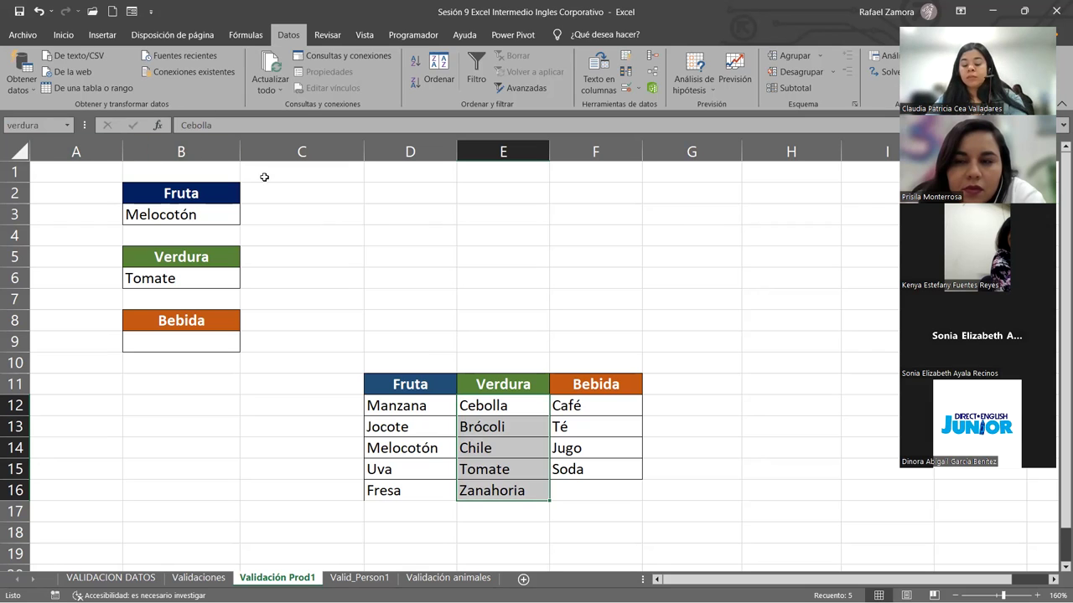
left_click(66, 127)
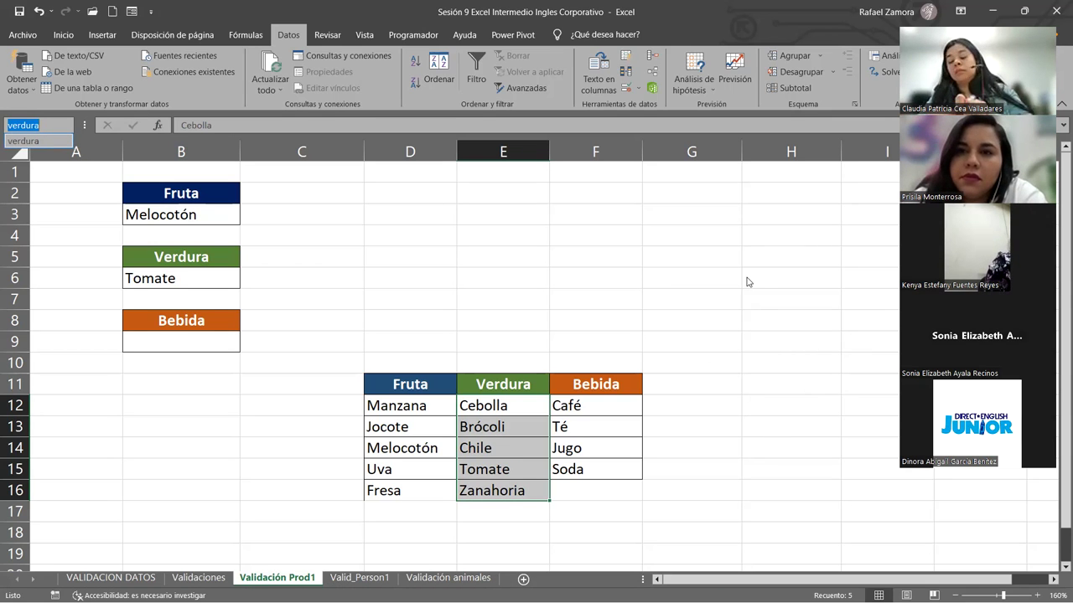
key("Escape")
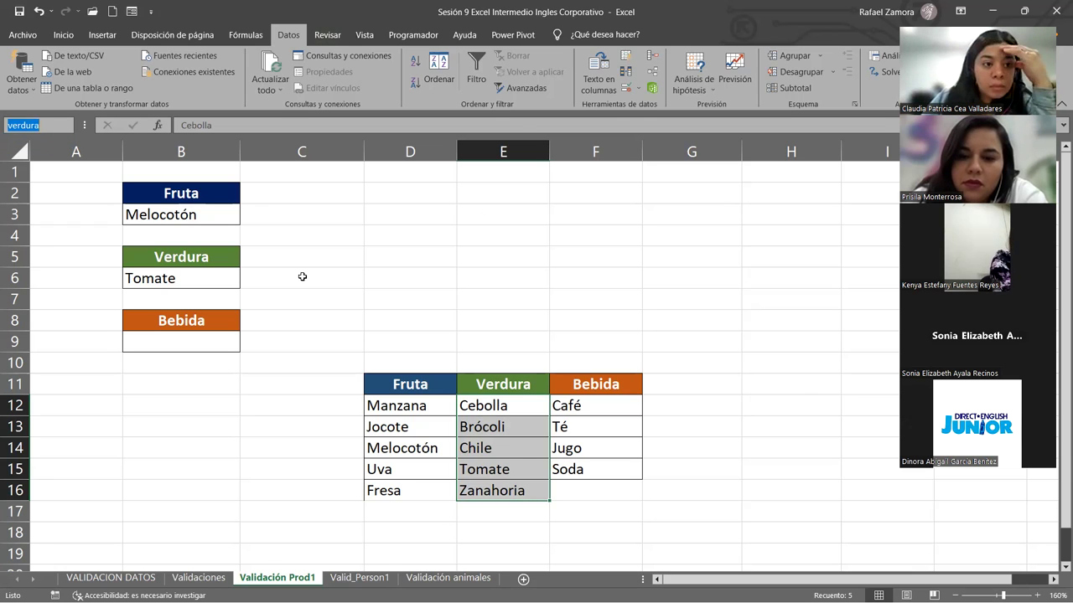
left_click(213, 275)
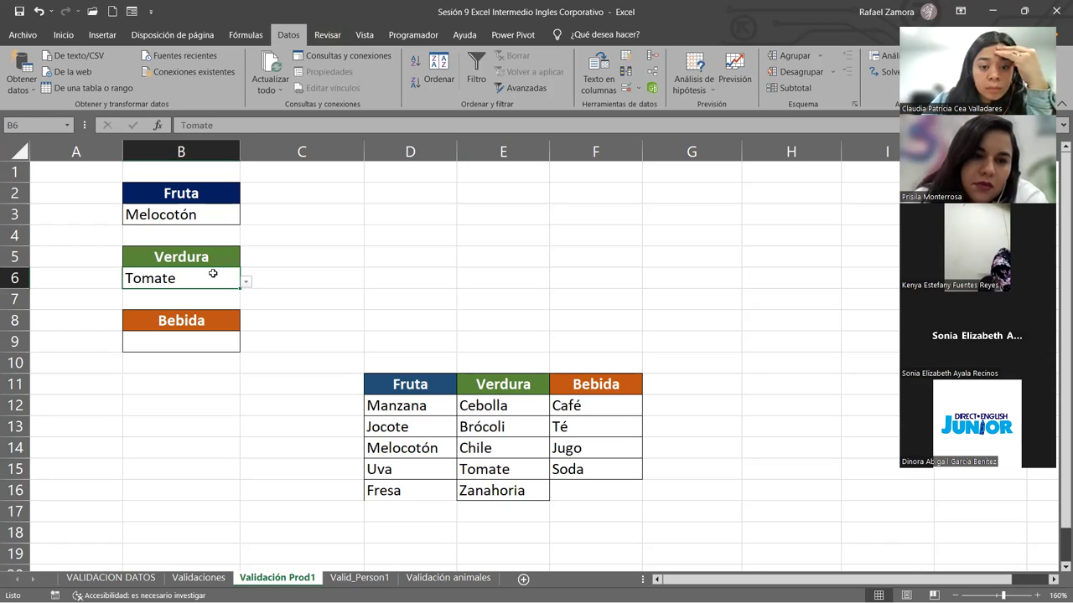
left_click(621, 90)
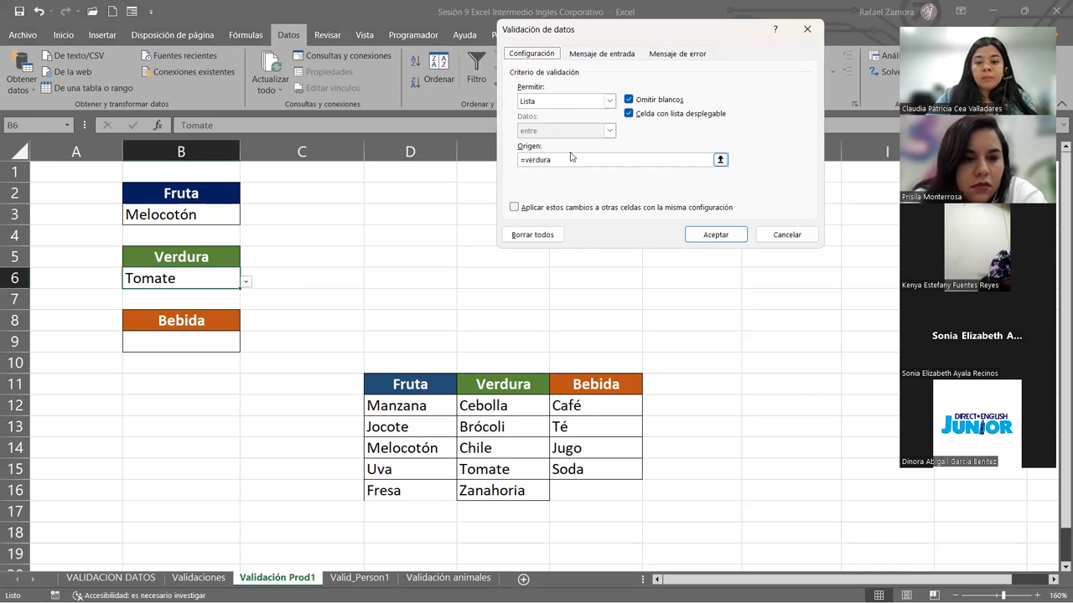
left_click(787, 234)
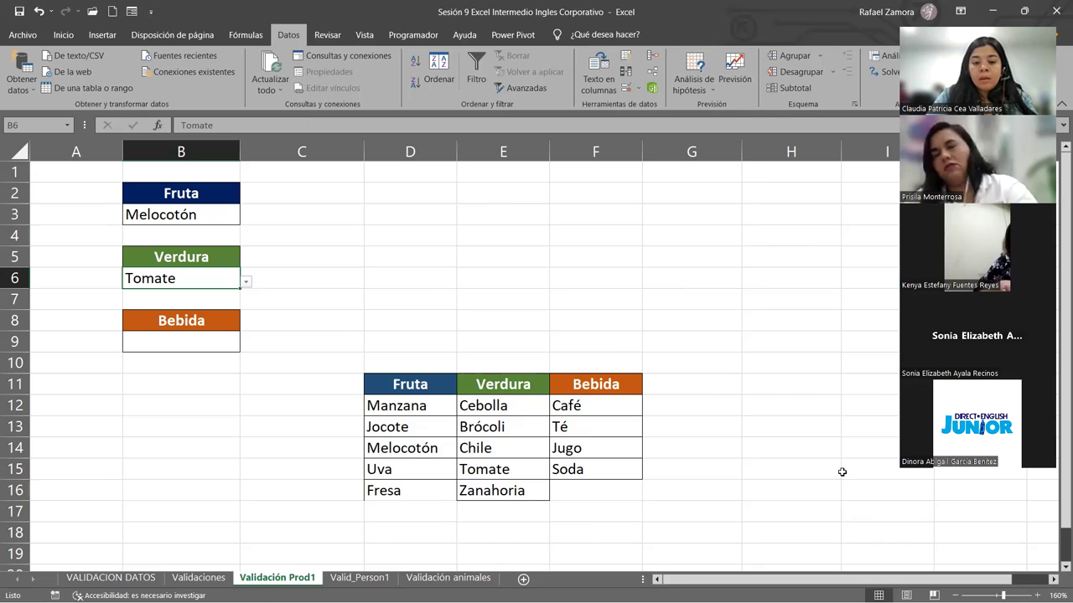
key("super")
key("super")
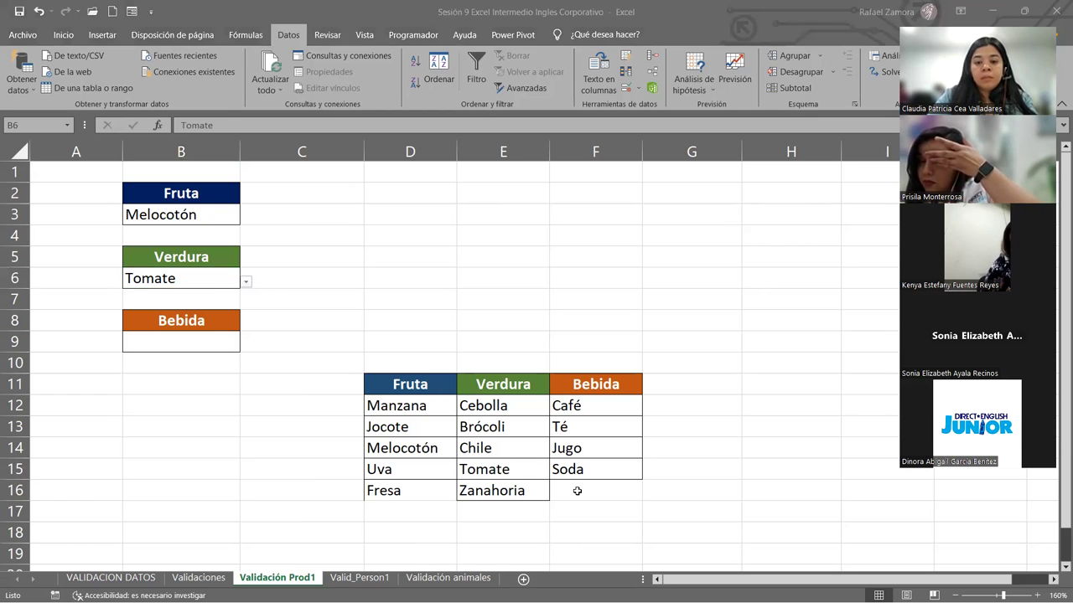
left_click(712, 298)
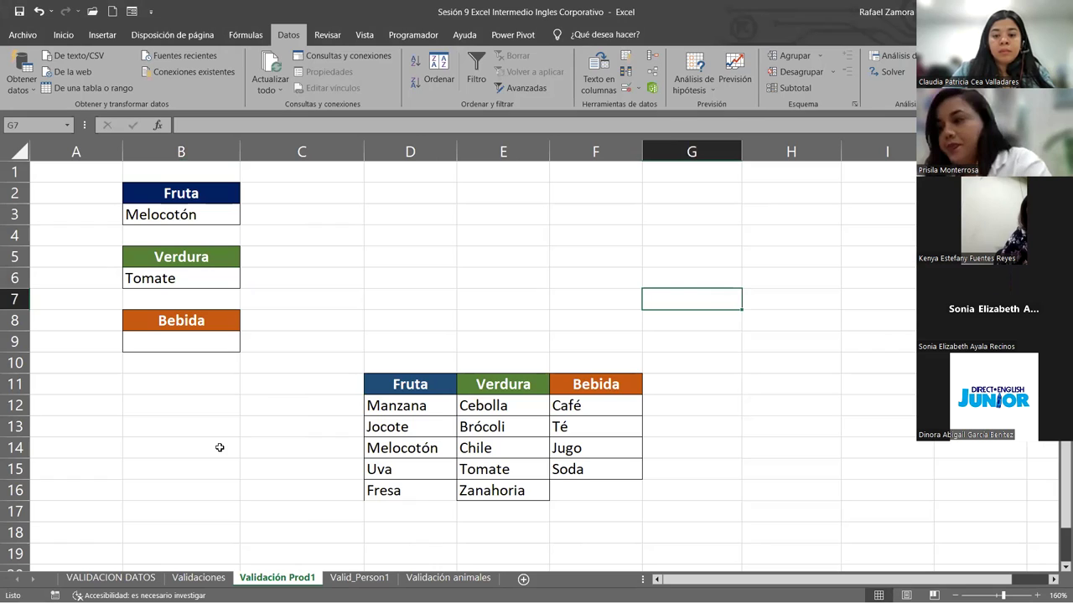
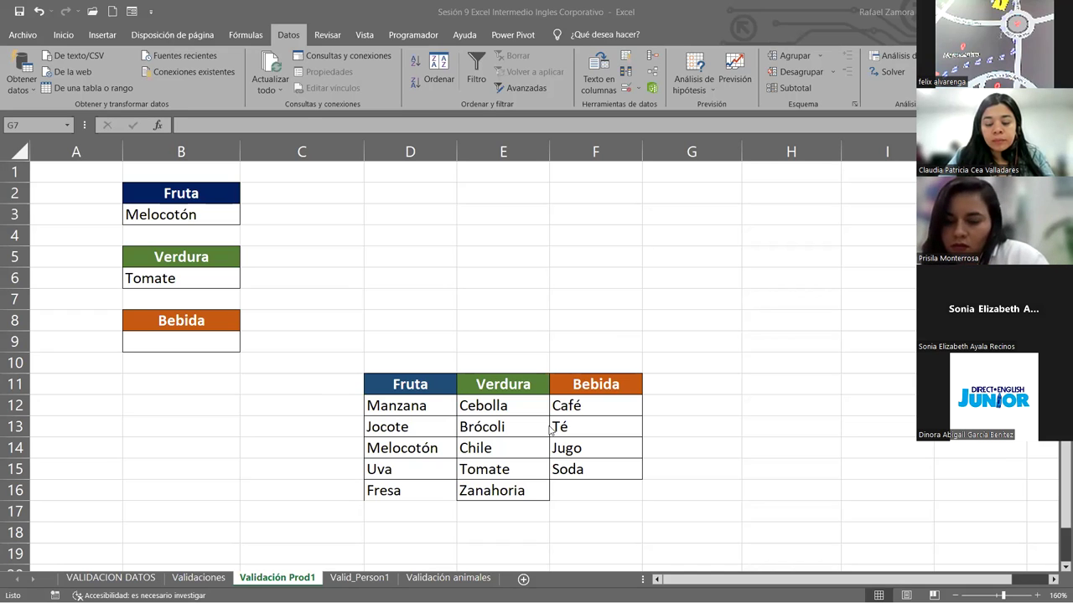
Select cells C6 and D7, then the still-empty Bebida cell B9 on Validación Prod1
left_click(350, 274)
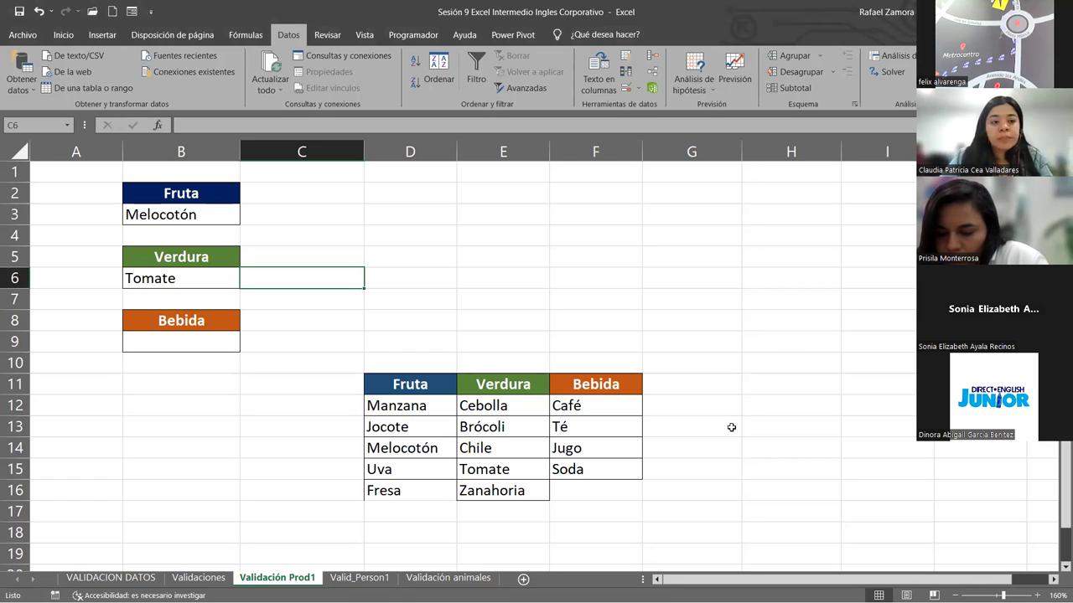
left_click(428, 306)
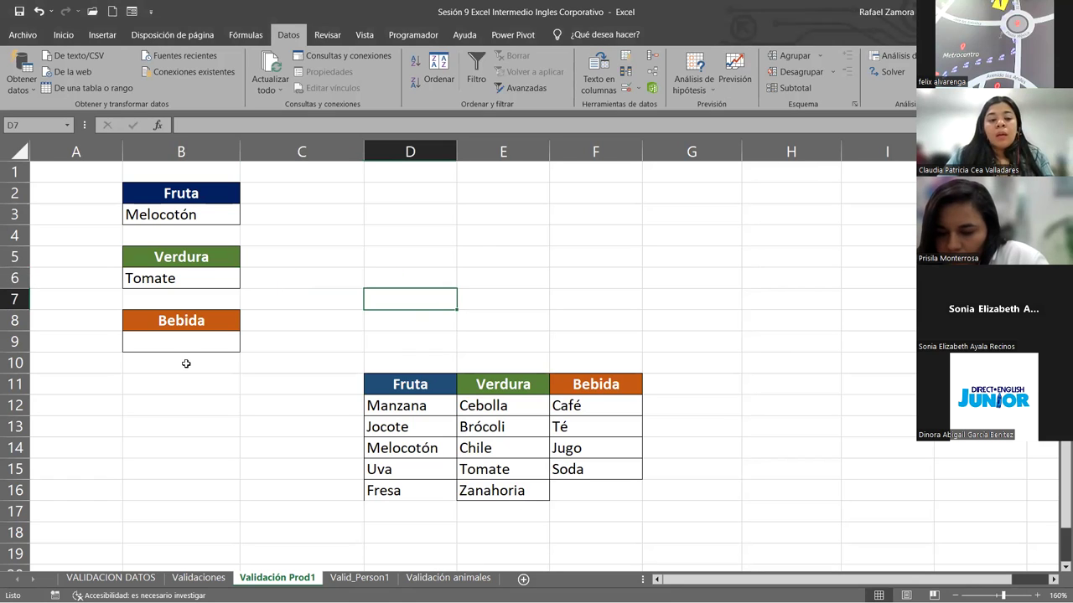
left_click(206, 343)
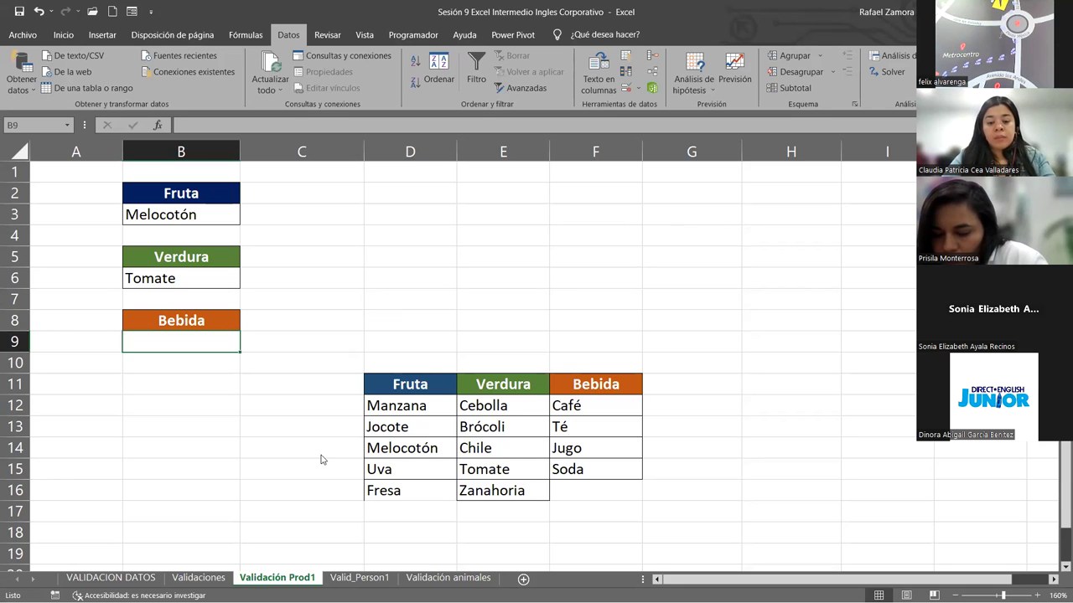
left_click(371, 578)
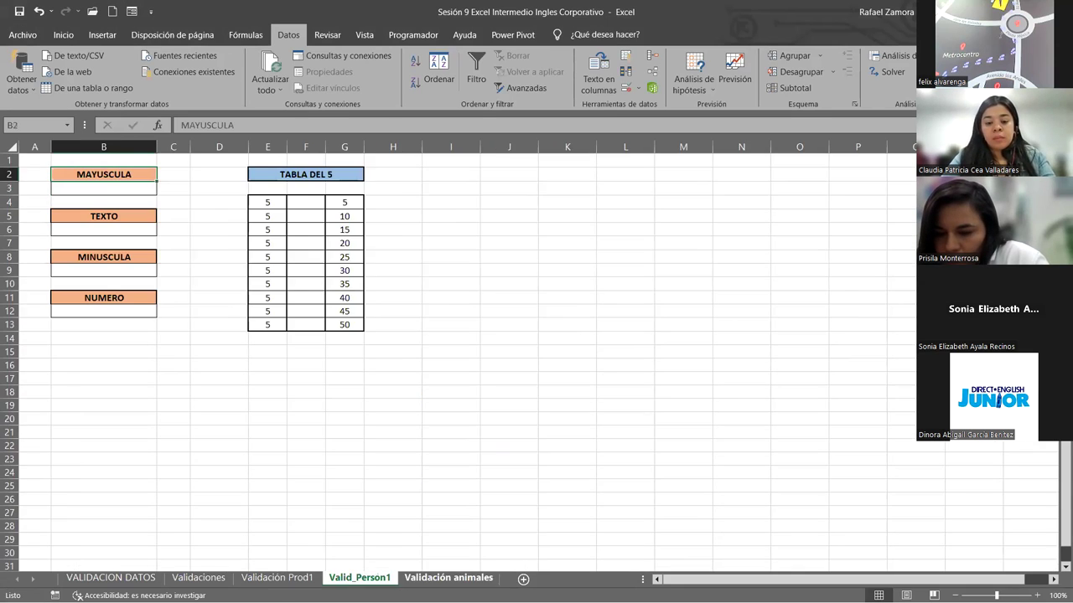
left_click(448, 578)
left_click(359, 578)
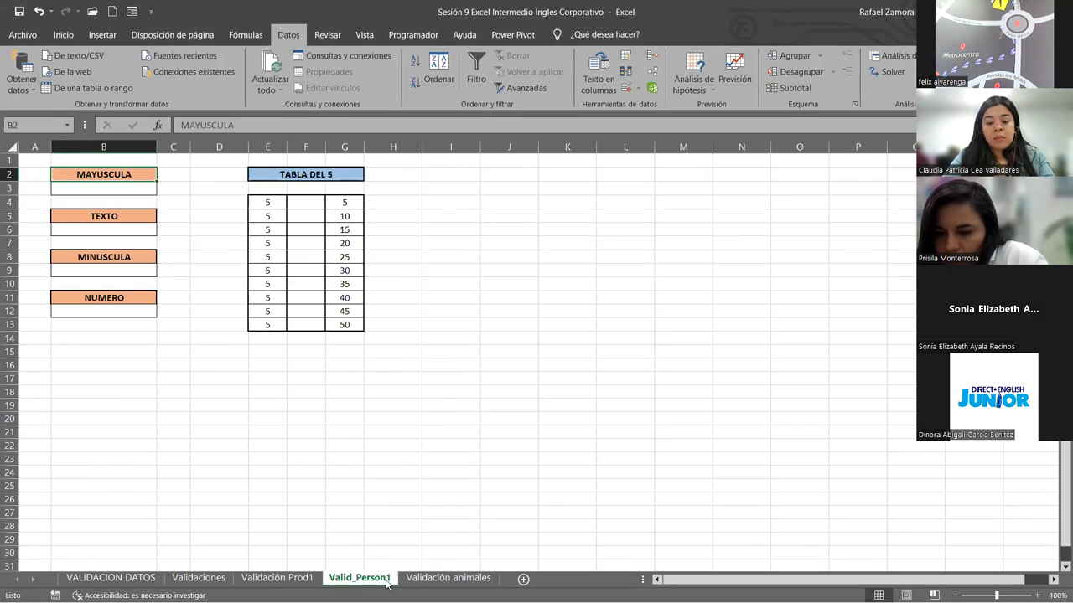
left_click(444, 578)
left_click(310, 578)
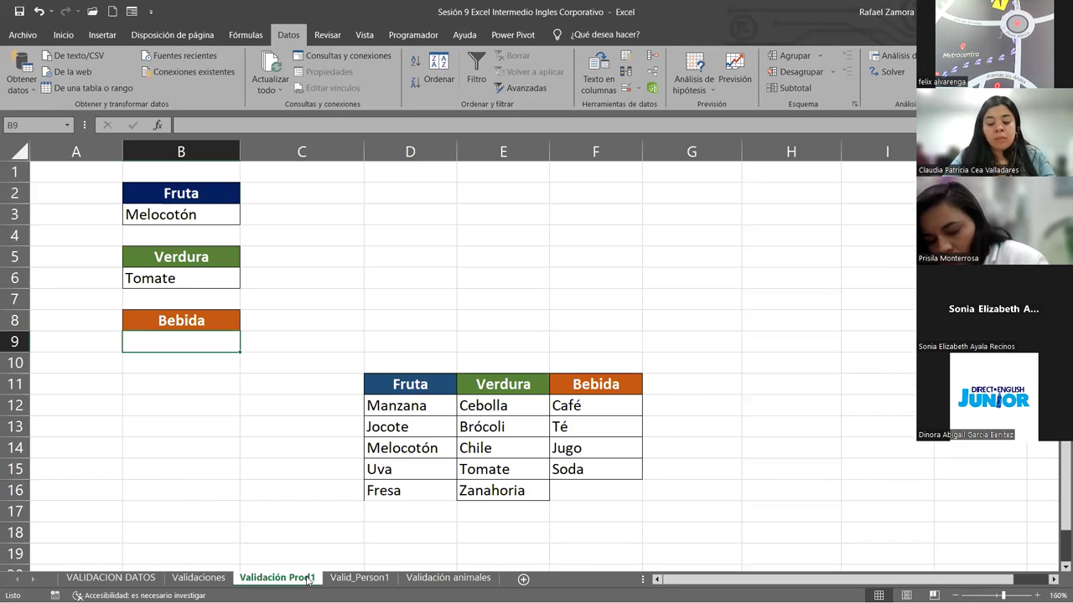
left_click(361, 579)
left_click(438, 579)
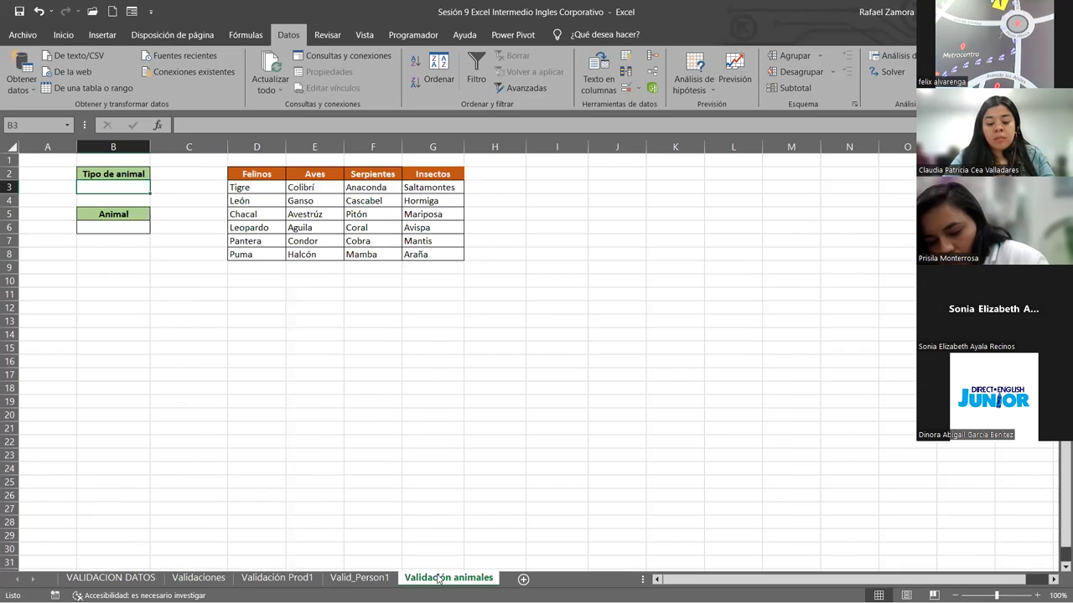
left_click(299, 579)
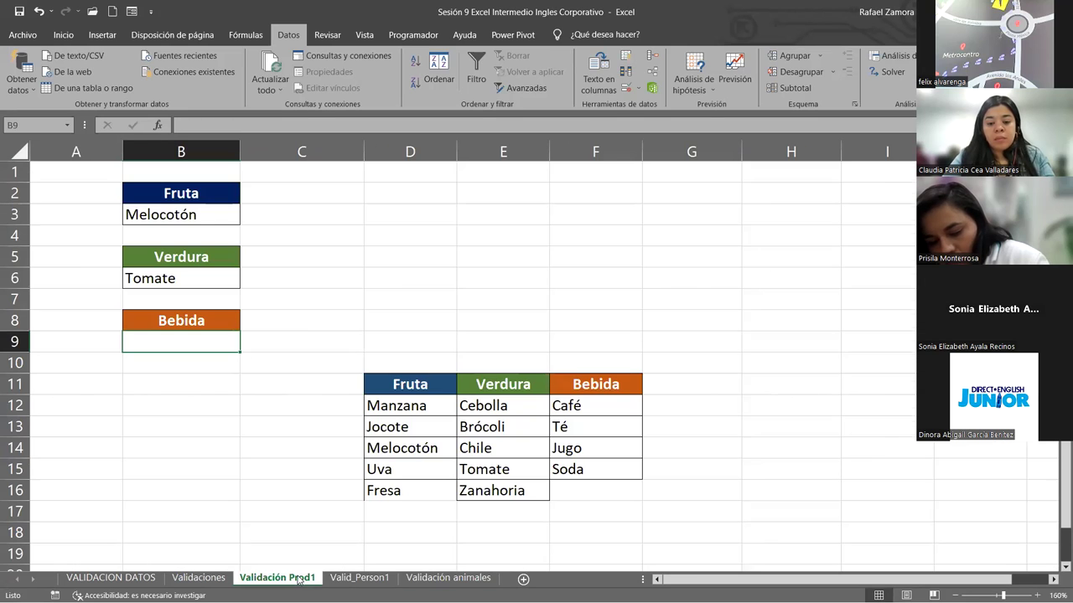
left_click(348, 579)
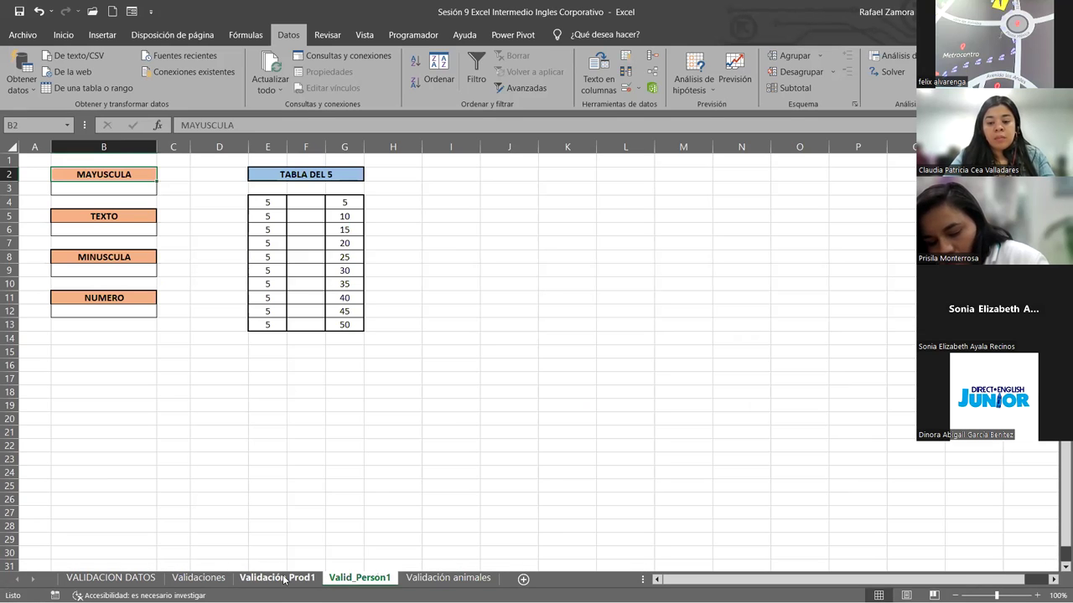
left_click(285, 579)
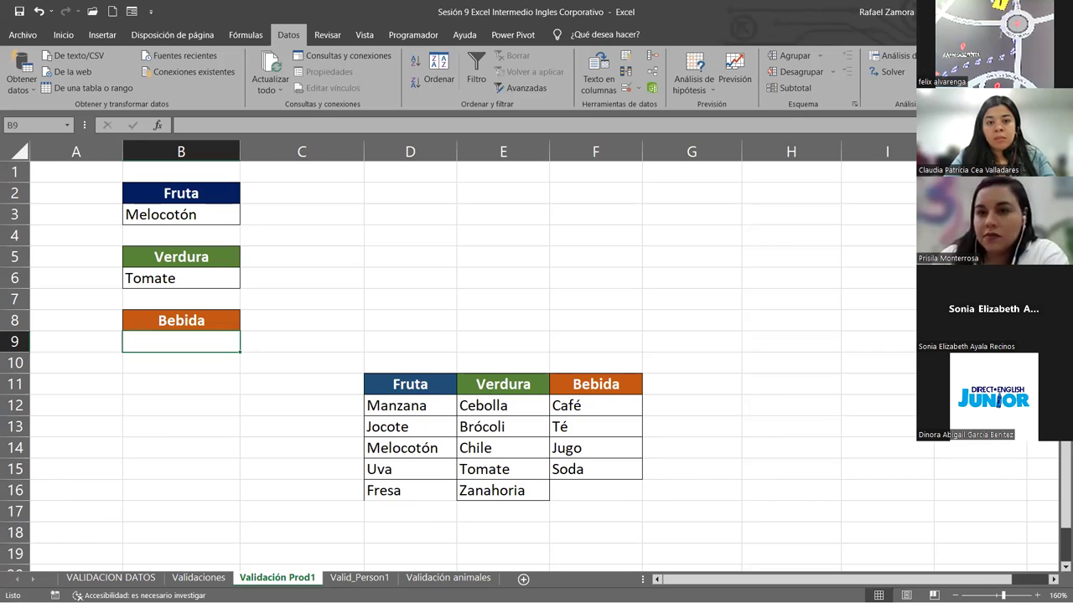
left_click(359, 578)
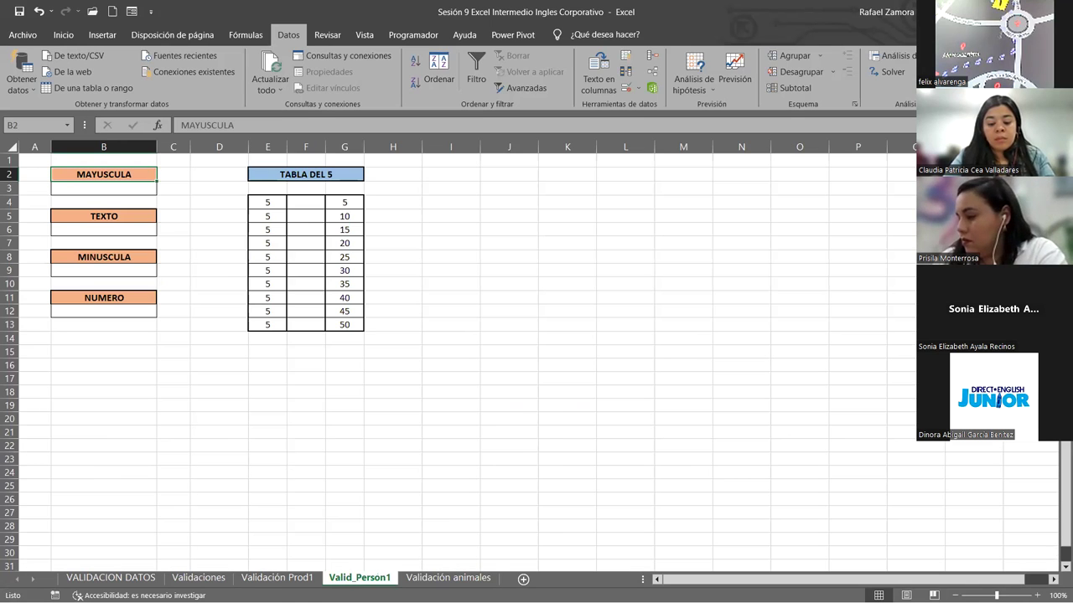
left_click(292, 578)
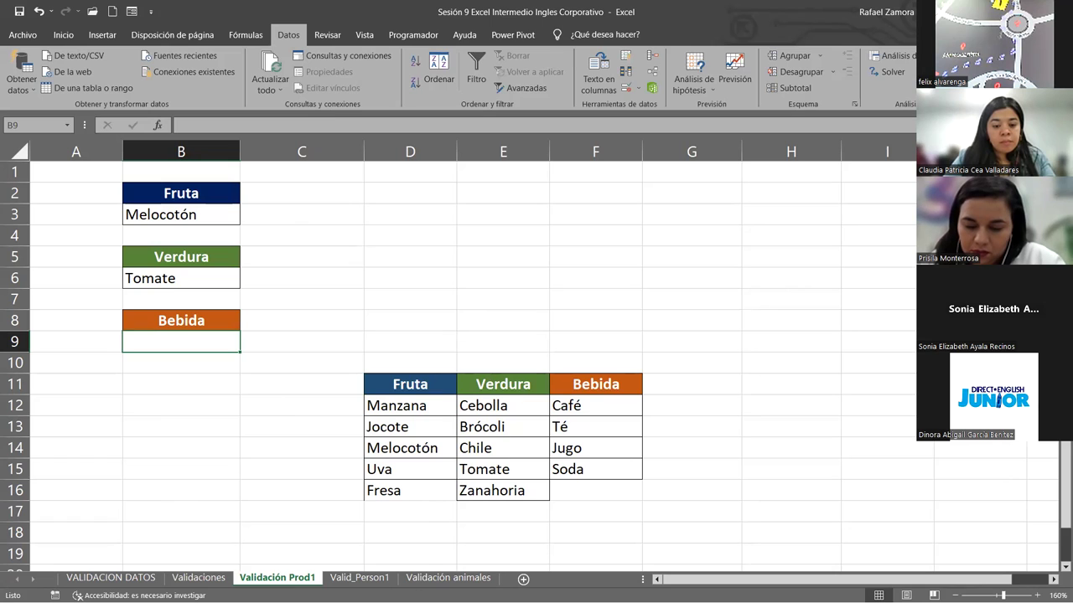
left_click(359, 578)
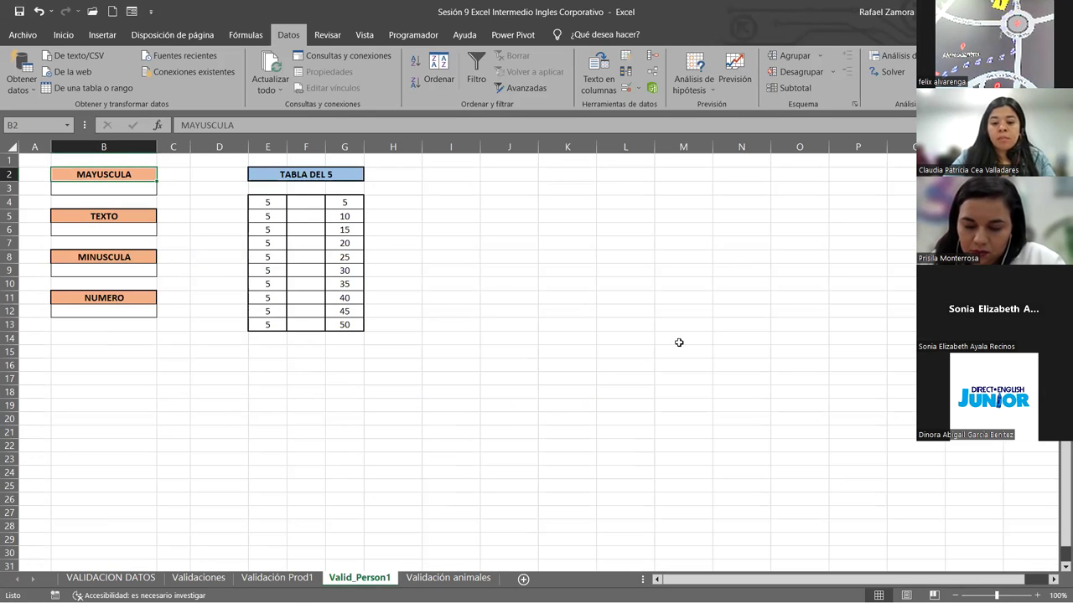
Zoom Valid_Person1 to 130%, then switch back to the Validación Prod1 sheet with Ctrl+PageUp
scroll(673, 351, "up", 2, "ctrl")
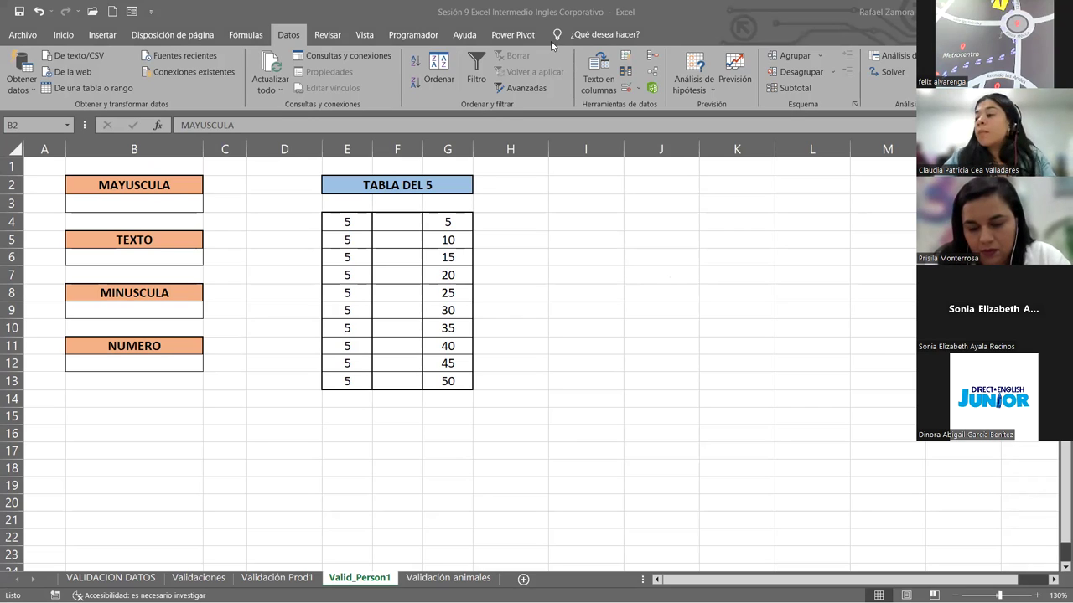
left_click(635, 289)
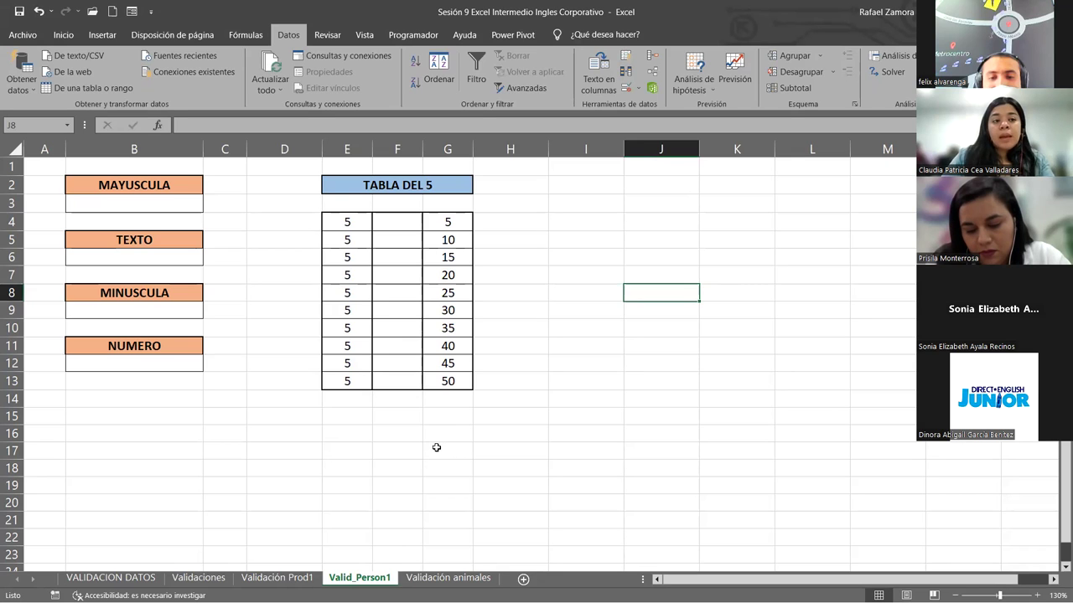
key("ctrl+Page_Up")
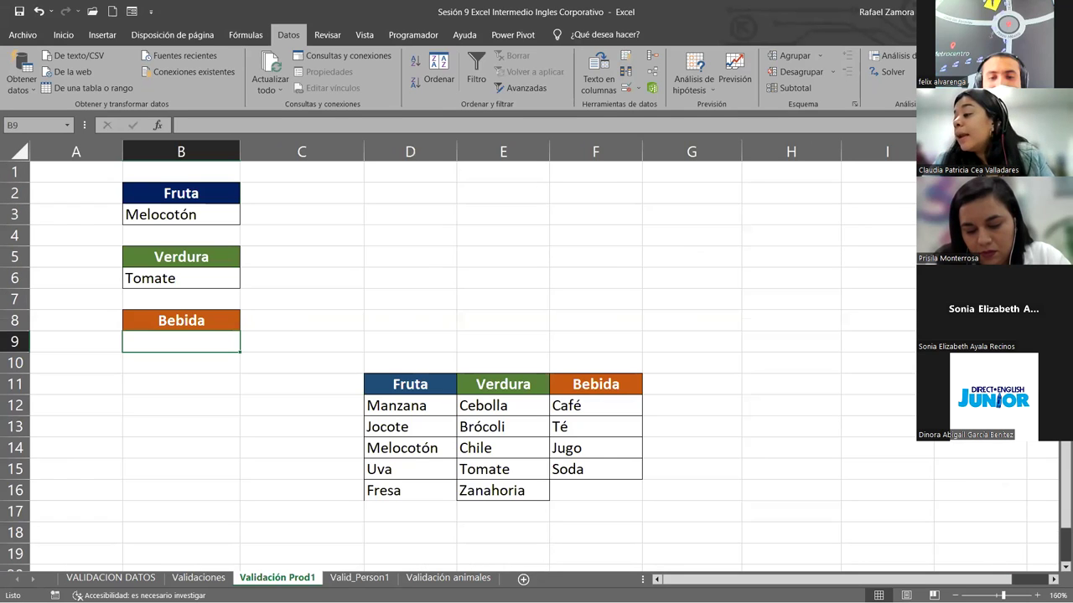